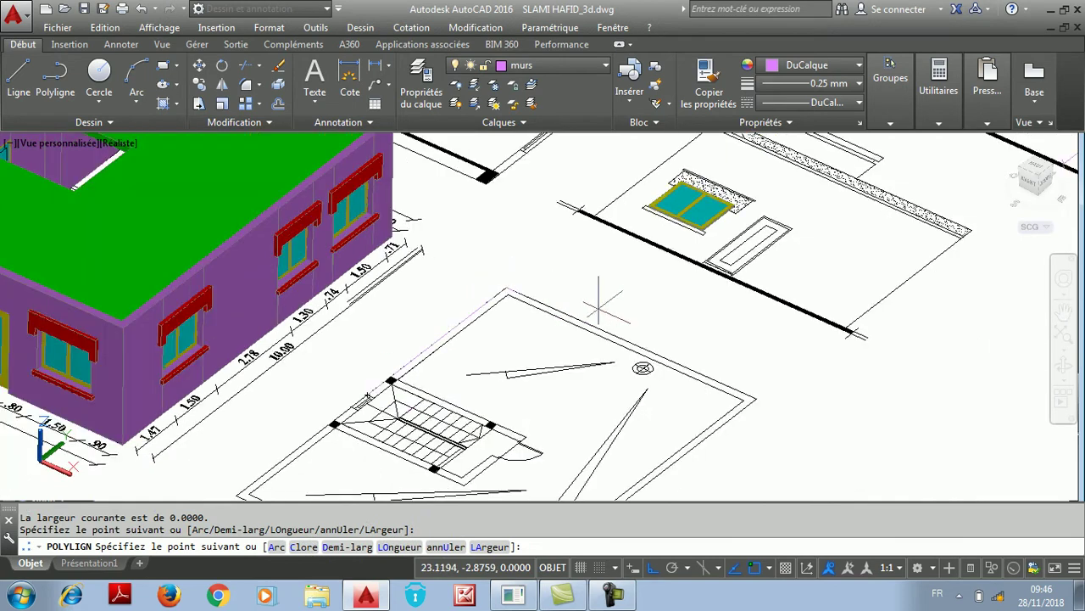
Trace the terrace plan's outer wall edge with the current polyline, around its corners and up to the staircase window
click(747, 395)
scroll(746, 340, down, 5)
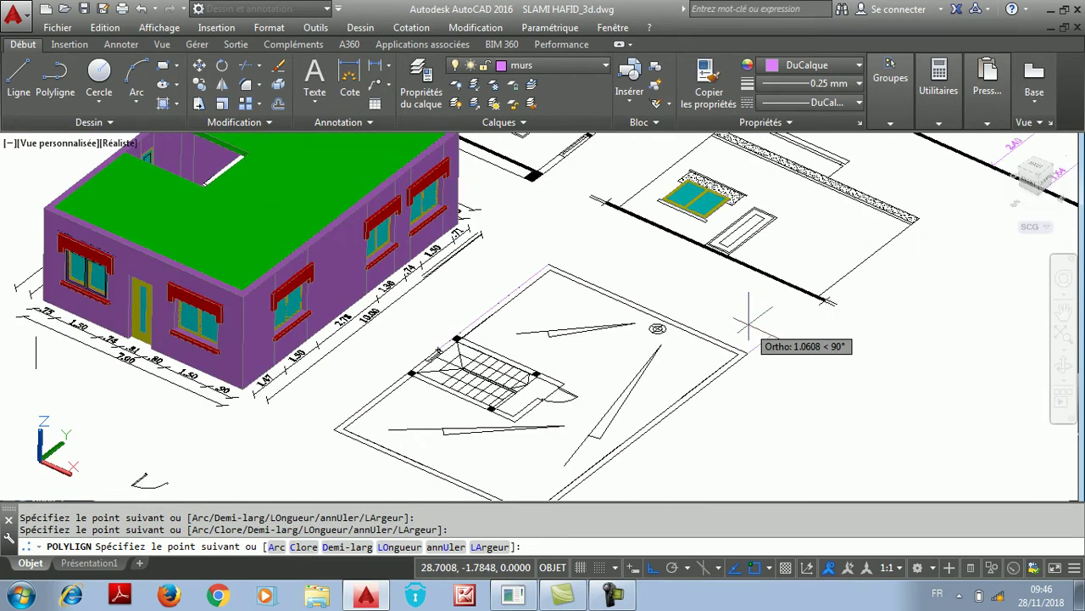
scroll(748, 318, up, 2)
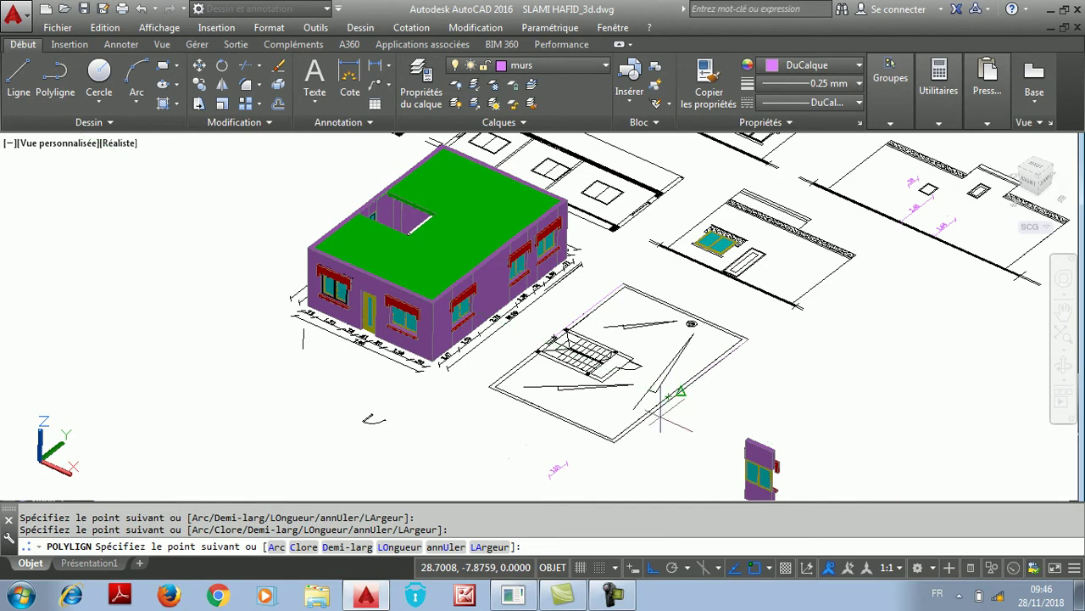
scroll(627, 435, up, 4)
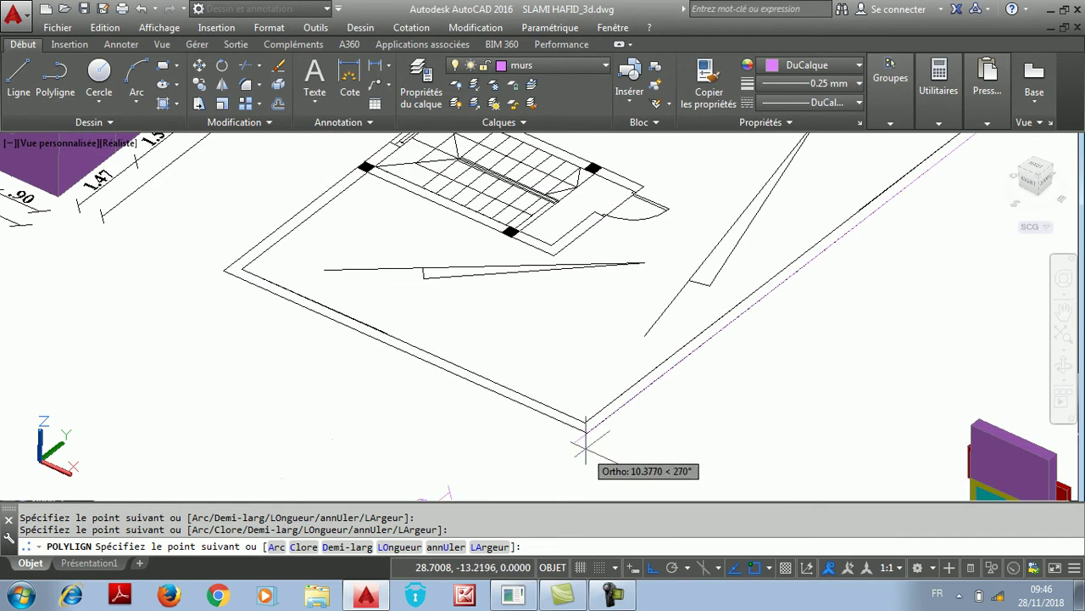
scroll(419, 199, down, 3)
scroll(356, 323, up, 3)
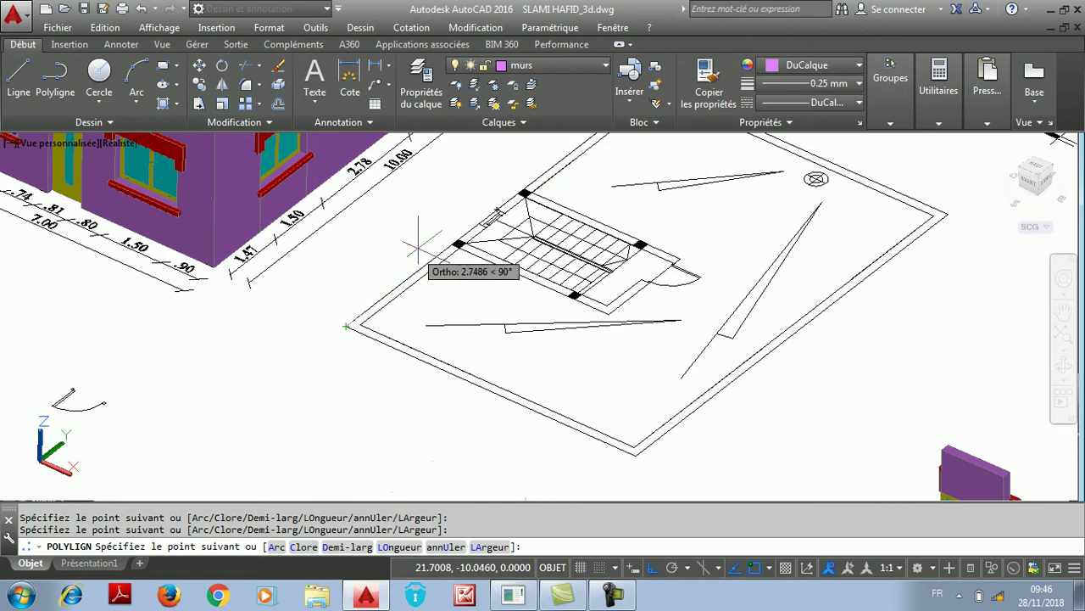
scroll(433, 227, up, 4)
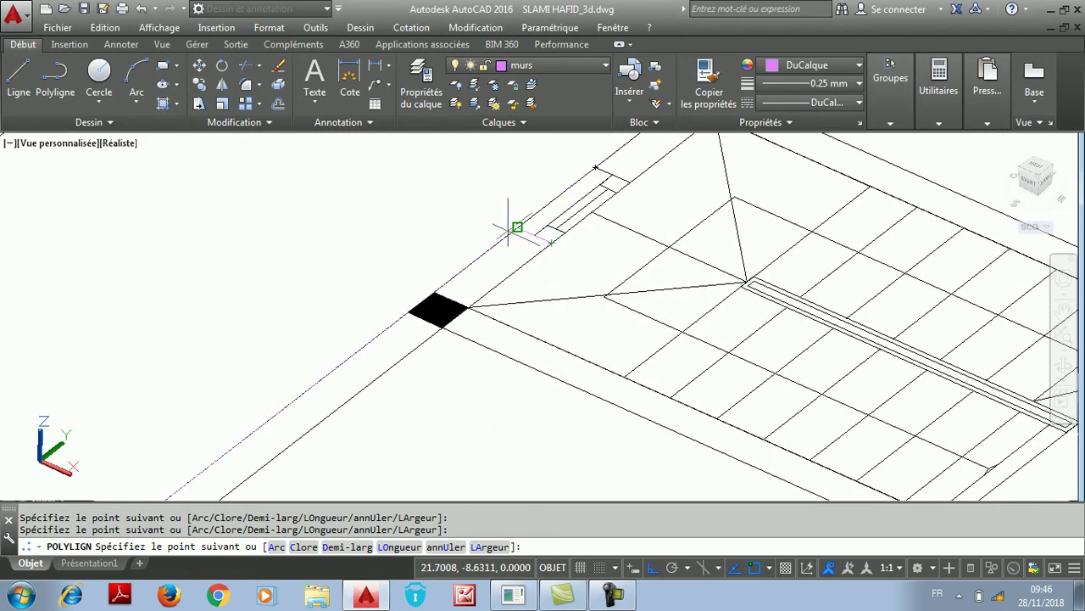
scroll(552, 243, down, 5)
scroll(401, 290, up, 4)
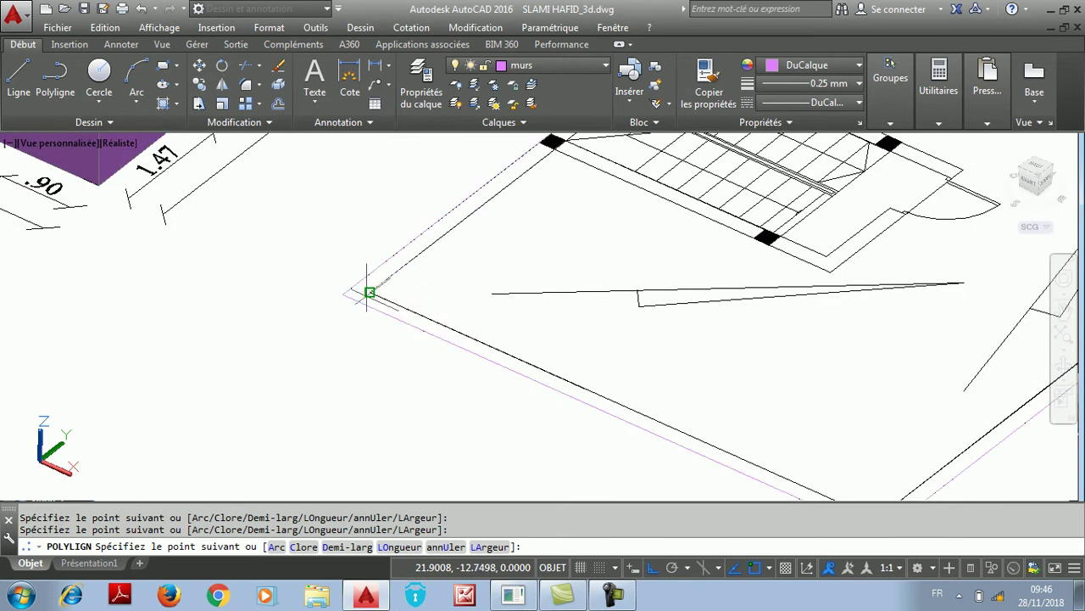
Continue the polyline along the inner wall edge, through its four corners and back to the staircase window
click(370, 292)
scroll(370, 293, down, 4)
scroll(545, 364, up, 5)
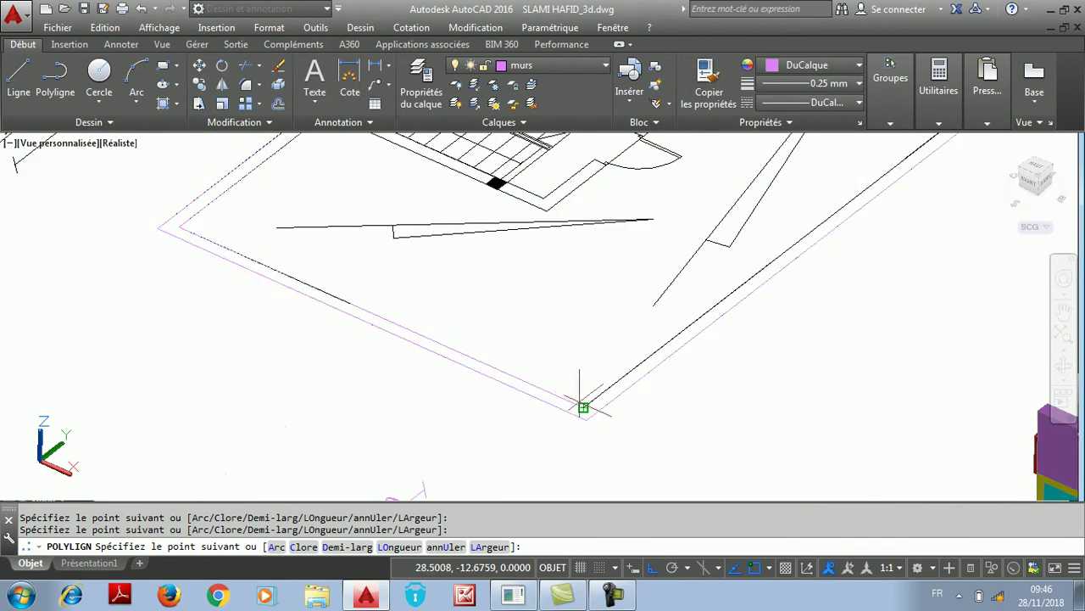
scroll(584, 408, down, 4)
scroll(785, 290, up, 5)
click(782, 282)
scroll(488, 157, up, 4)
click(456, 146)
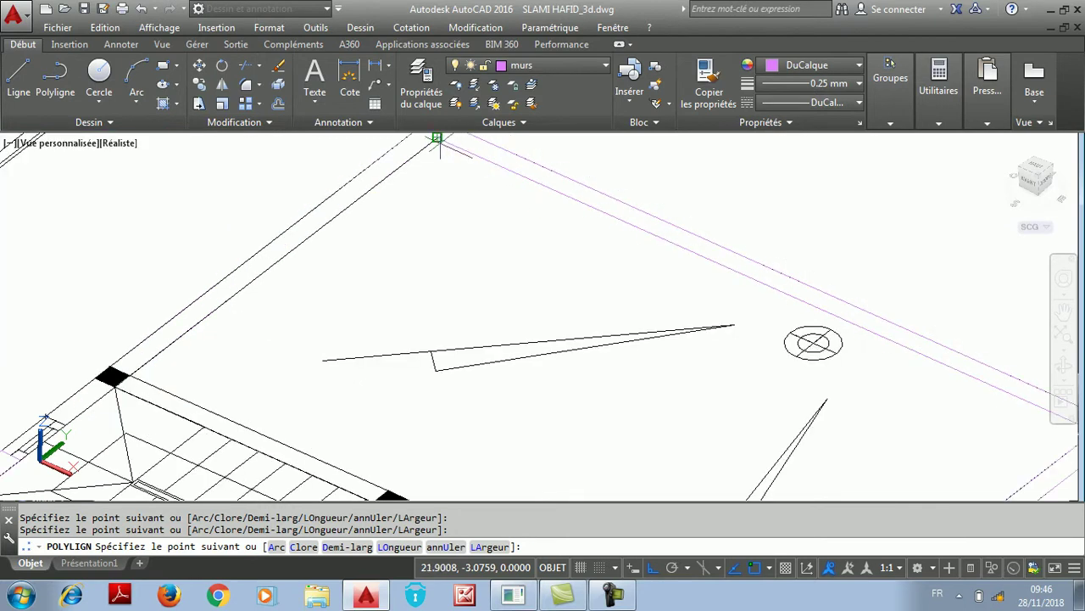
scroll(456, 146, down, 4)
scroll(212, 341, up, 4)
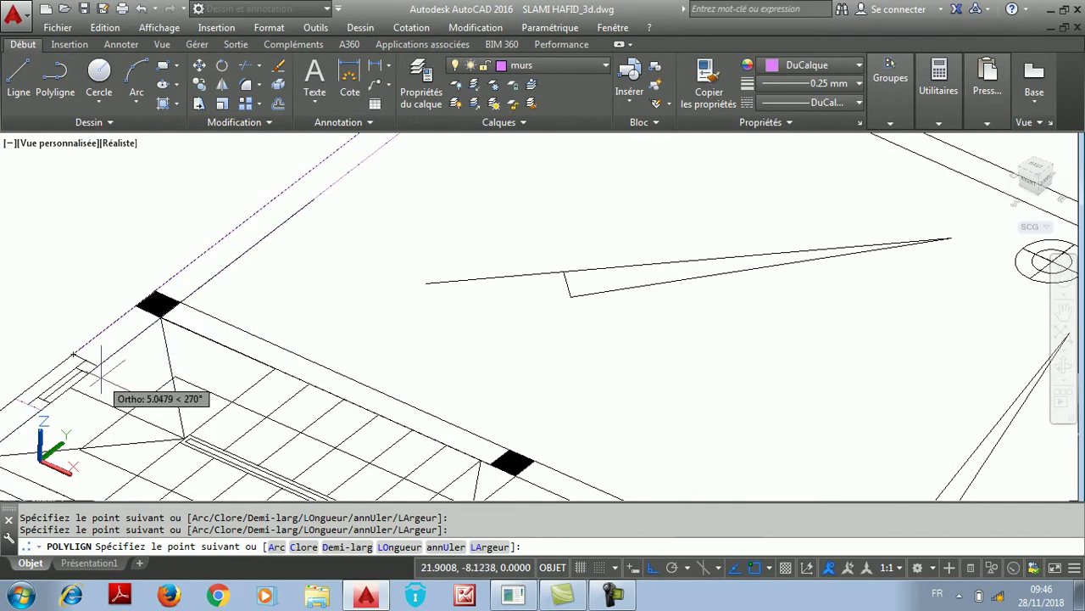
scroll(398, 276, down, 3)
scroll(266, 292, up, 3)
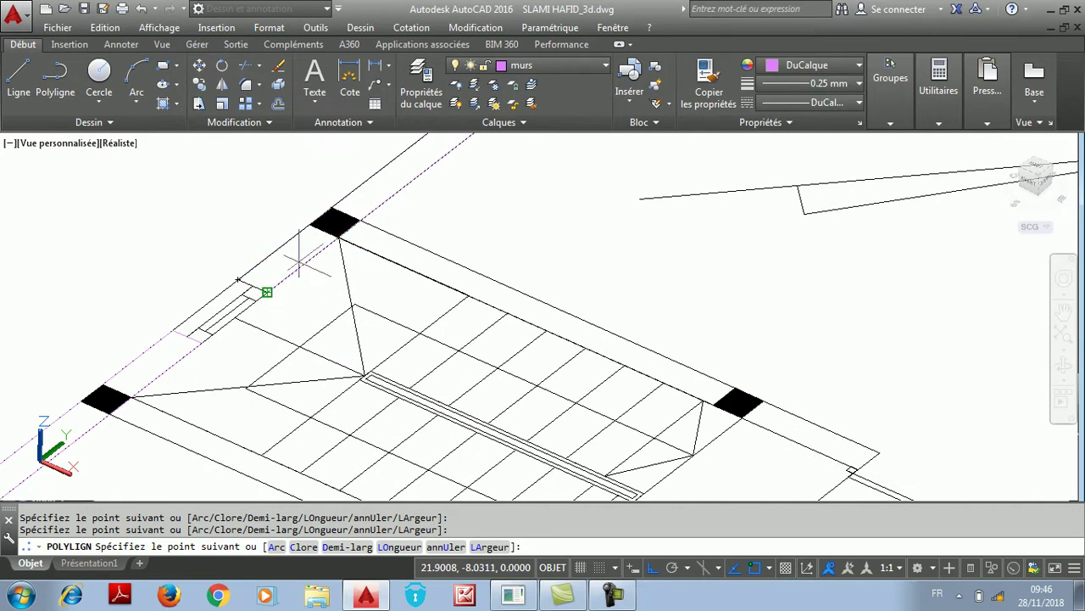
End the polyline at the staircase window and erase it
right_click(307, 255)
click(326, 257)
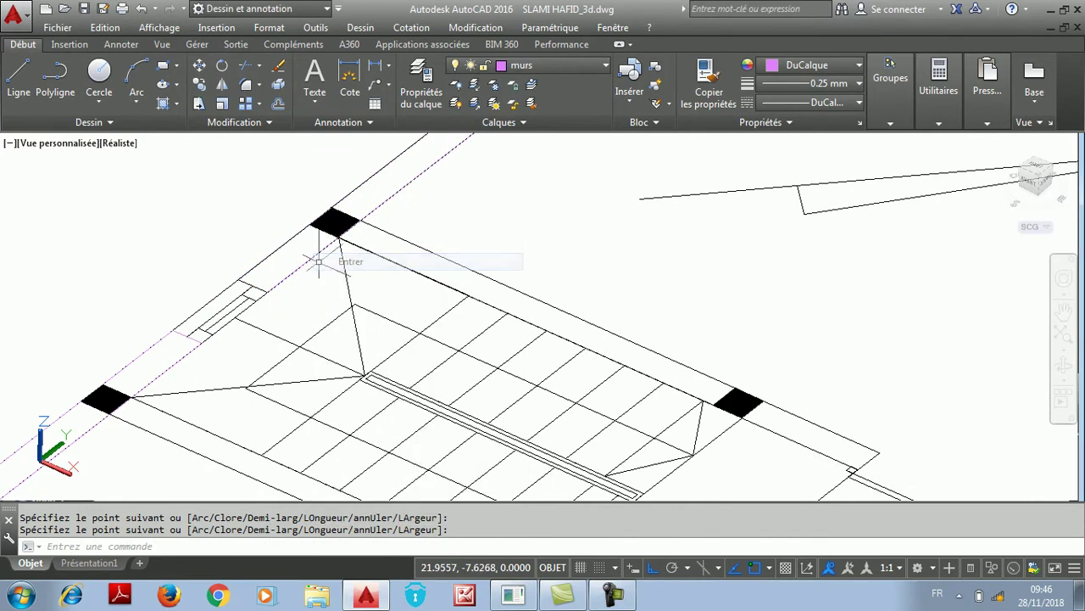
click(309, 257)
click(278, 65)
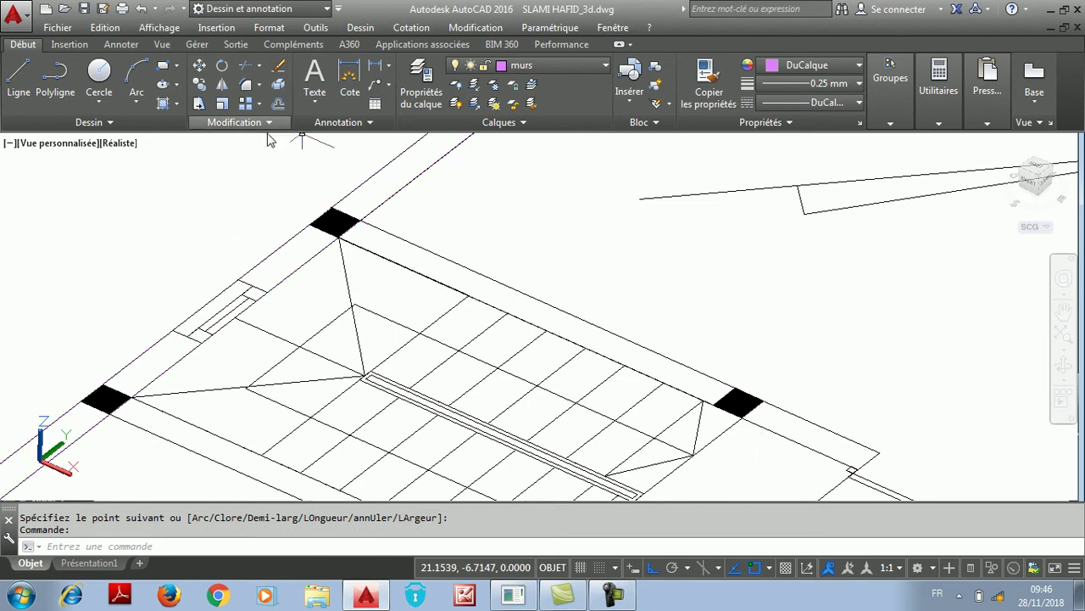
right_click(213, 191)
Start a new polyline at the upper stair column's outer corner and trace the first two outer wall edges
click(56, 81)
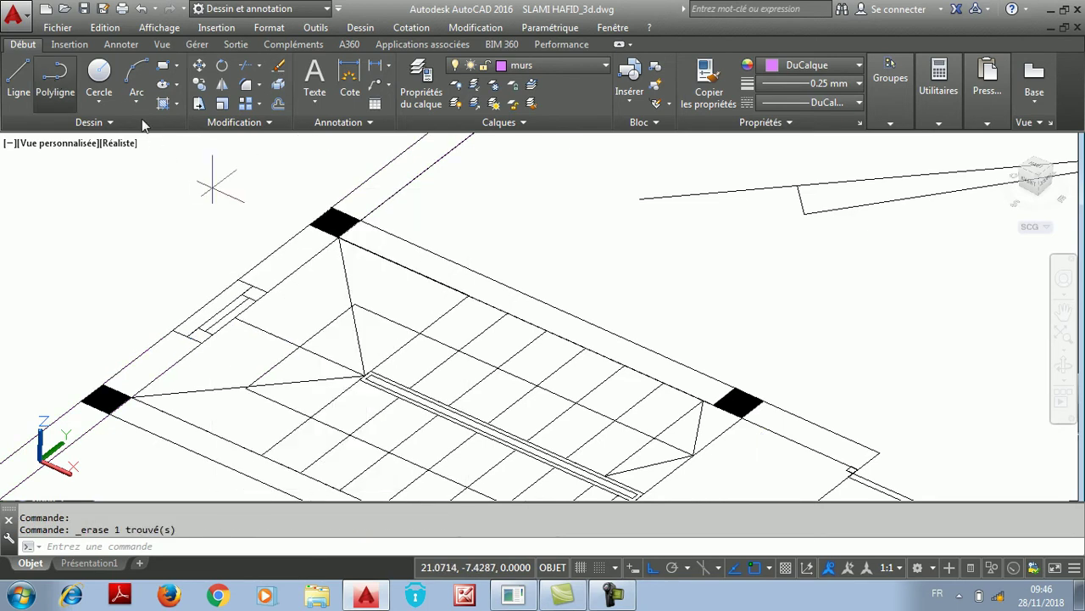
click(332, 207)
scroll(242, 356, down, 3)
scroll(424, 183, up, 4)
scroll(424, 179, down, 3)
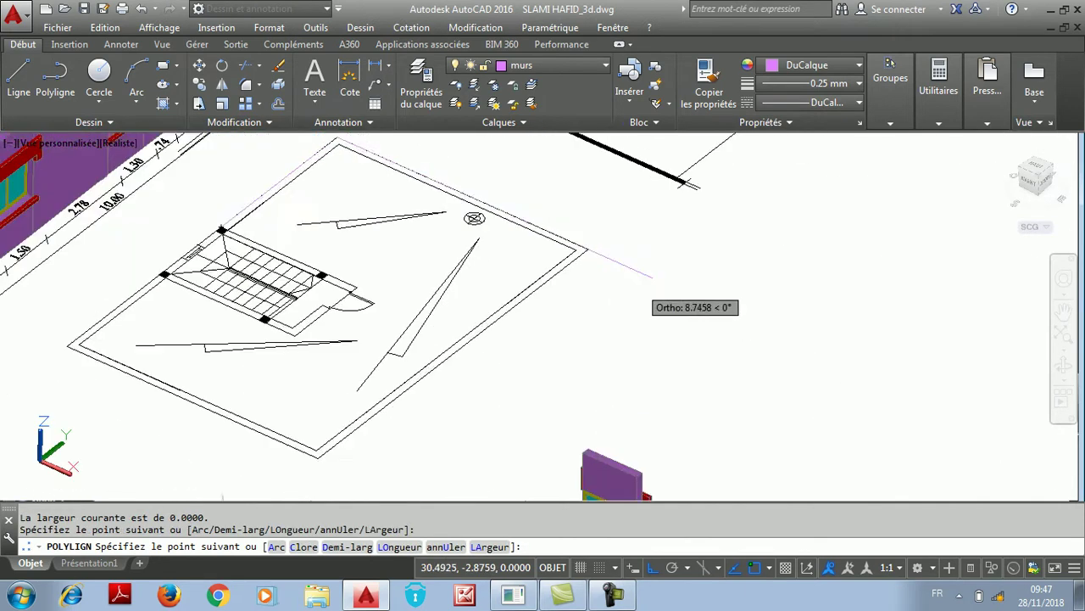
scroll(560, 213, up, 3)
click(540, 213)
scroll(540, 213, down, 2)
Continue the polyline along the remaining outer wall edges to the lower stair column and across the wall thickness
scroll(327, 399, up, 4)
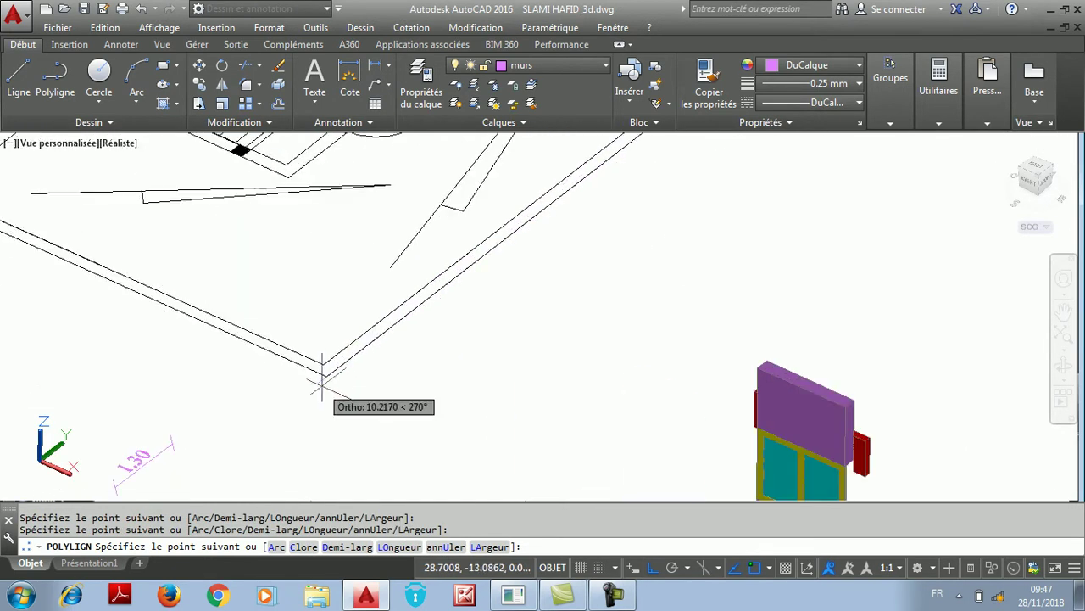
click(327, 376)
scroll(356, 386, down, 3)
scroll(318, 331, up, 2)
scroll(319, 330, up, 5)
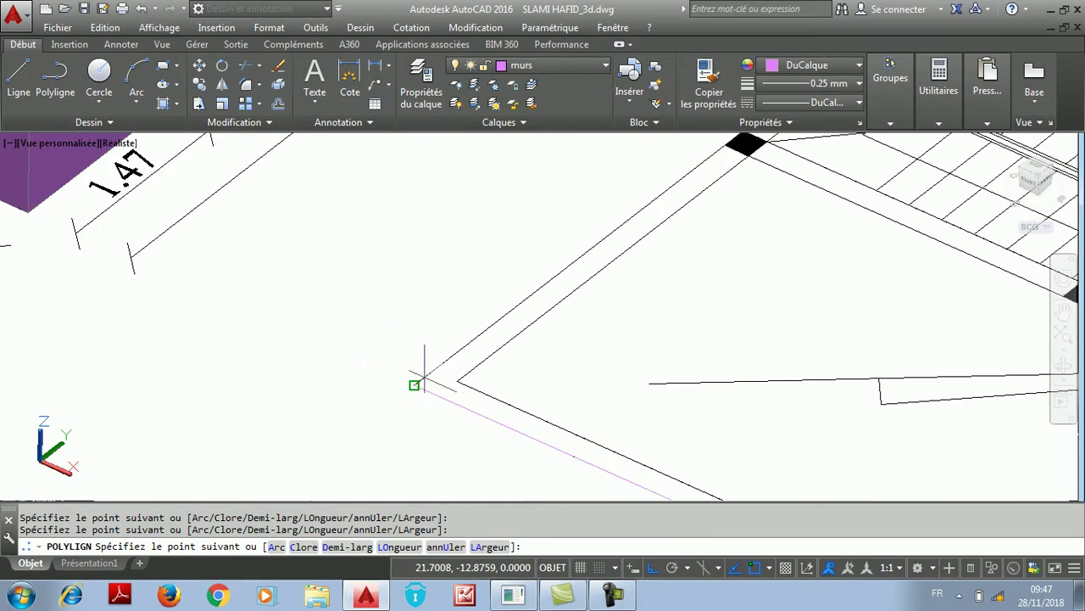
scroll(368, 368, down, 4)
scroll(513, 266, up, 6)
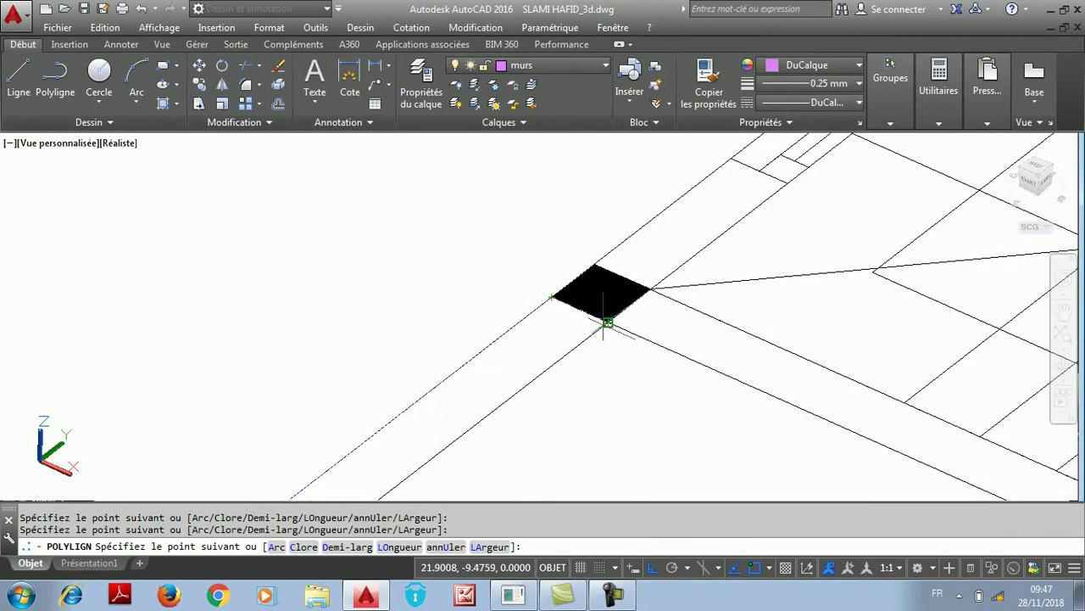
Trace the inner wall edge through its four corners to the upper stair column and close the polyline
scroll(607, 322, down, 5)
click(403, 421)
scroll(379, 338, down, 5)
scroll(554, 441, up, 2)
click(573, 456)
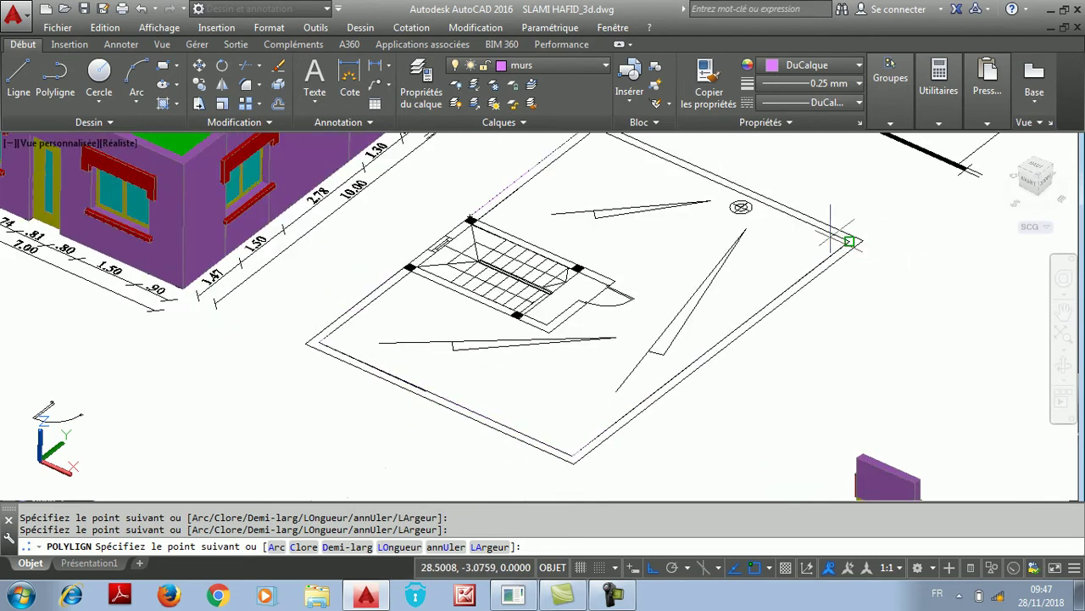
scroll(726, 313, down, 2)
scroll(644, 206, up, 5)
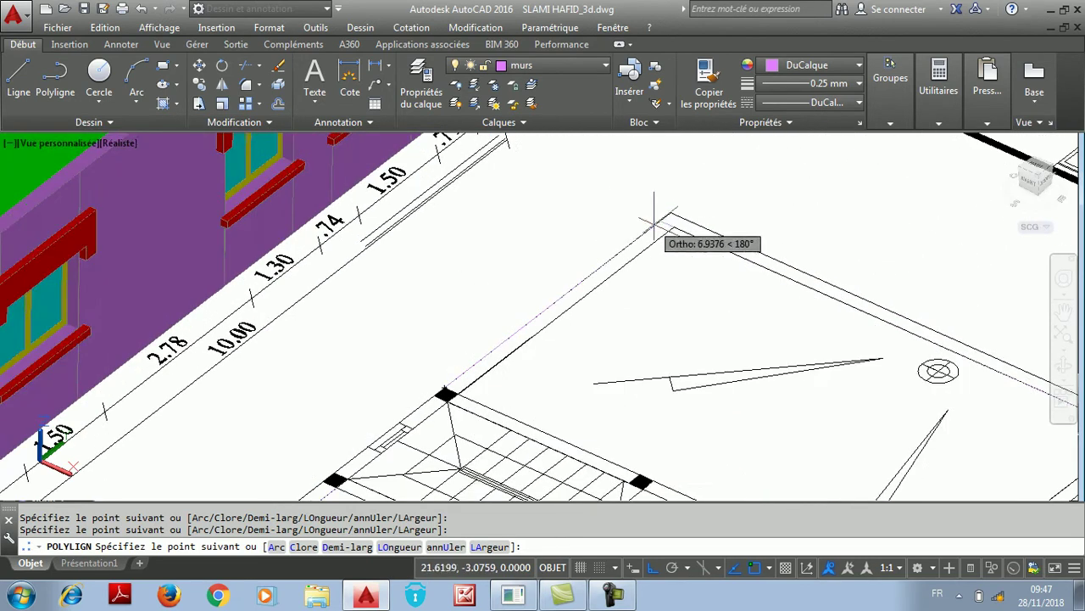
scroll(453, 390, up, 3)
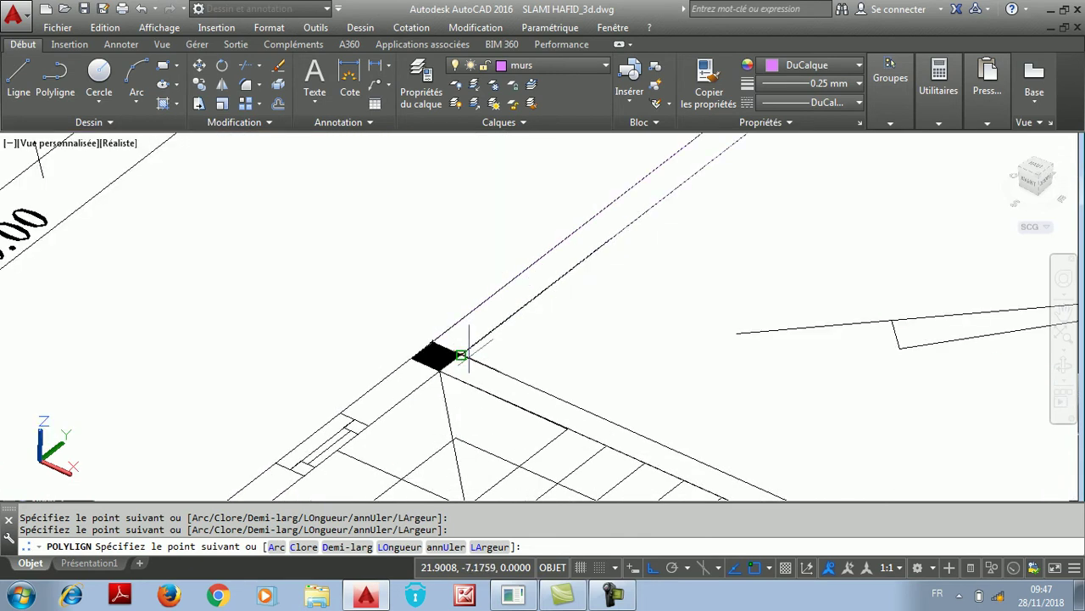
right_click(447, 268)
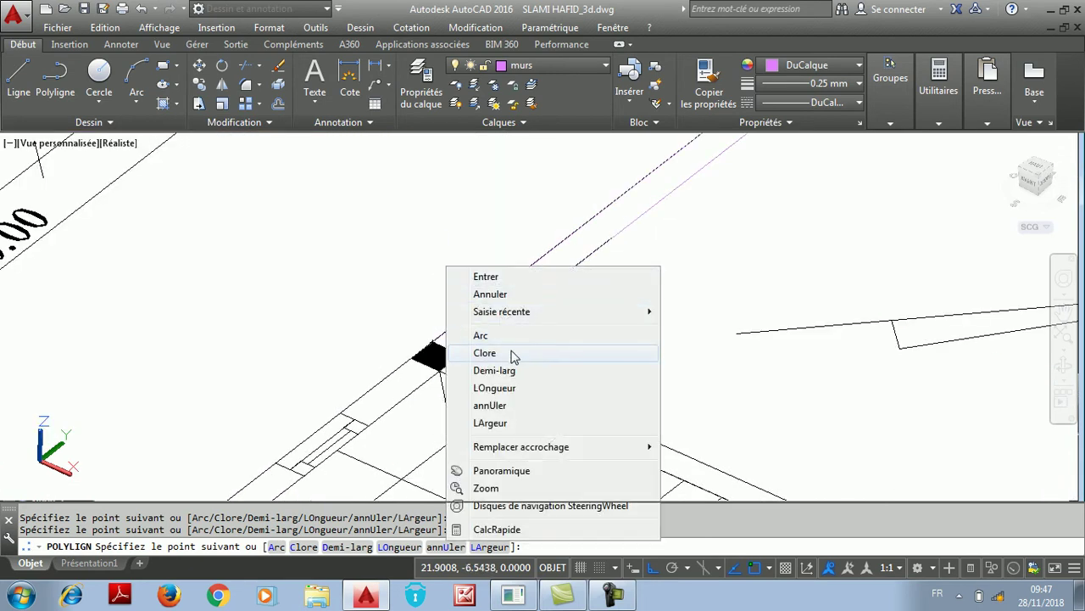
click(513, 353)
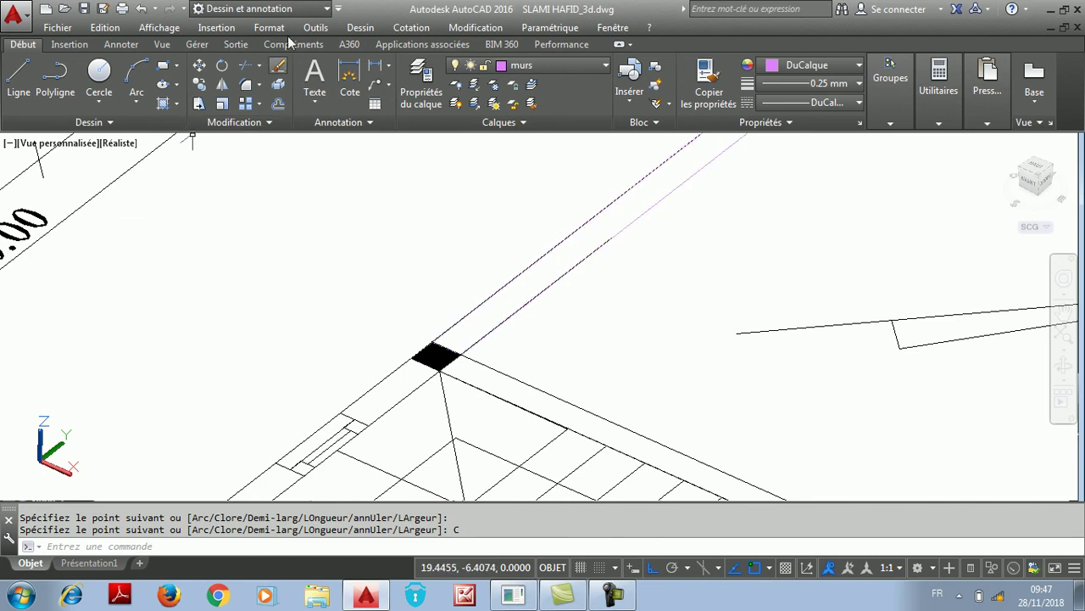
Extrude the closed wall outline of the terrace plan to a height of 1.5
click(374, 26)
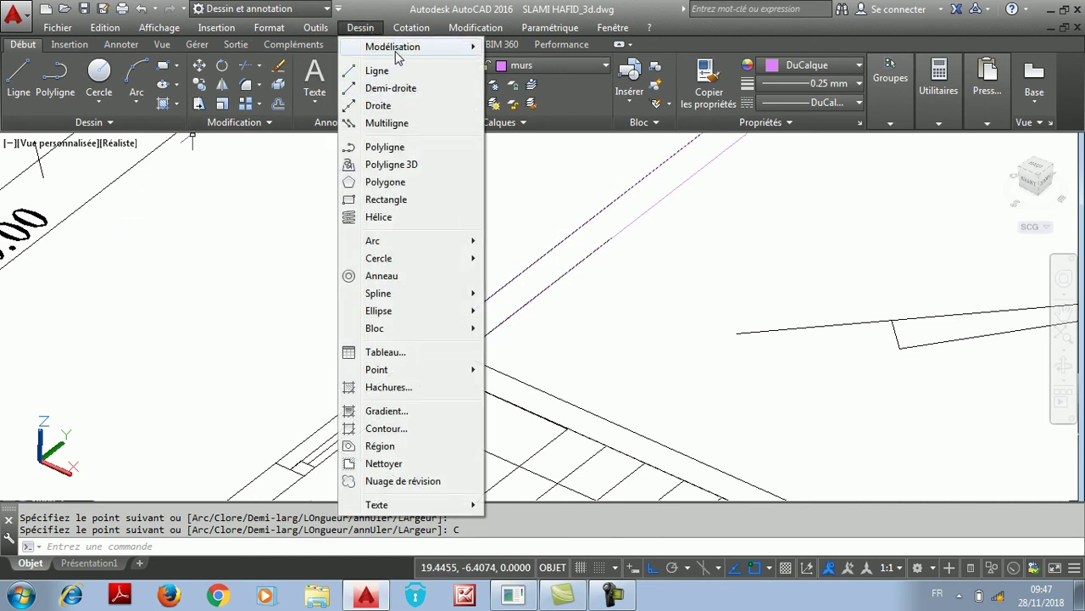
mouse_move(411, 53)
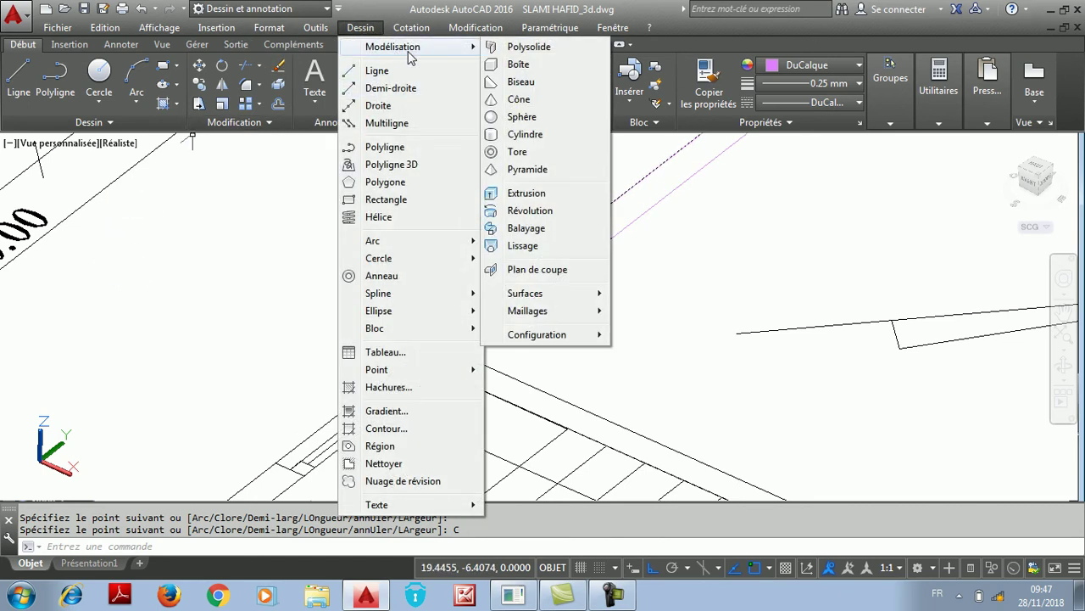
click(532, 195)
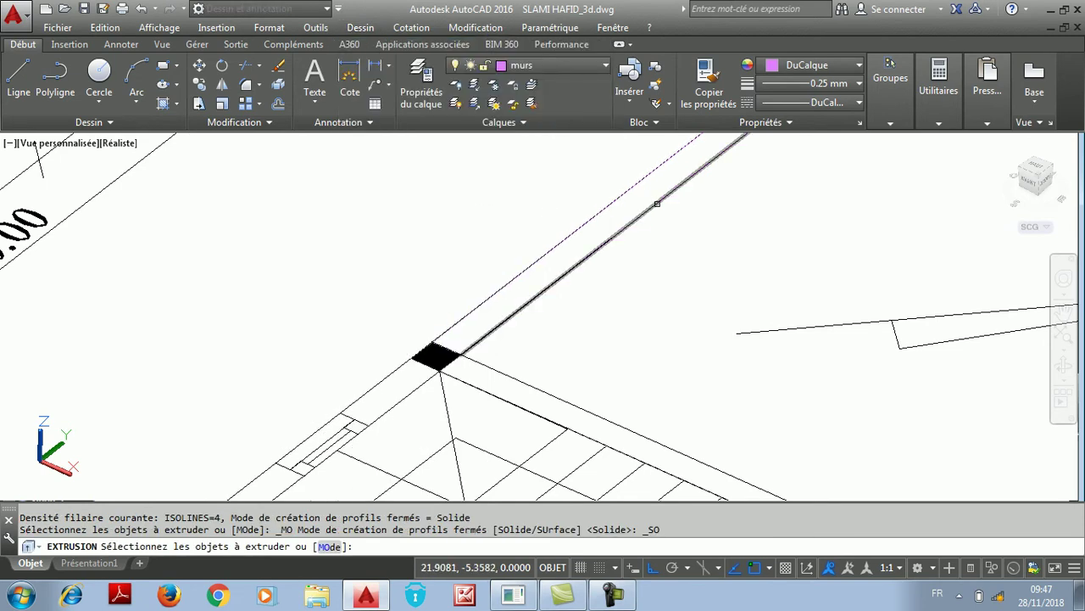
scroll(657, 203, down, 3)
scroll(597, 209, up, 2)
scroll(596, 208, down, 4)
scroll(404, 264, up, 3)
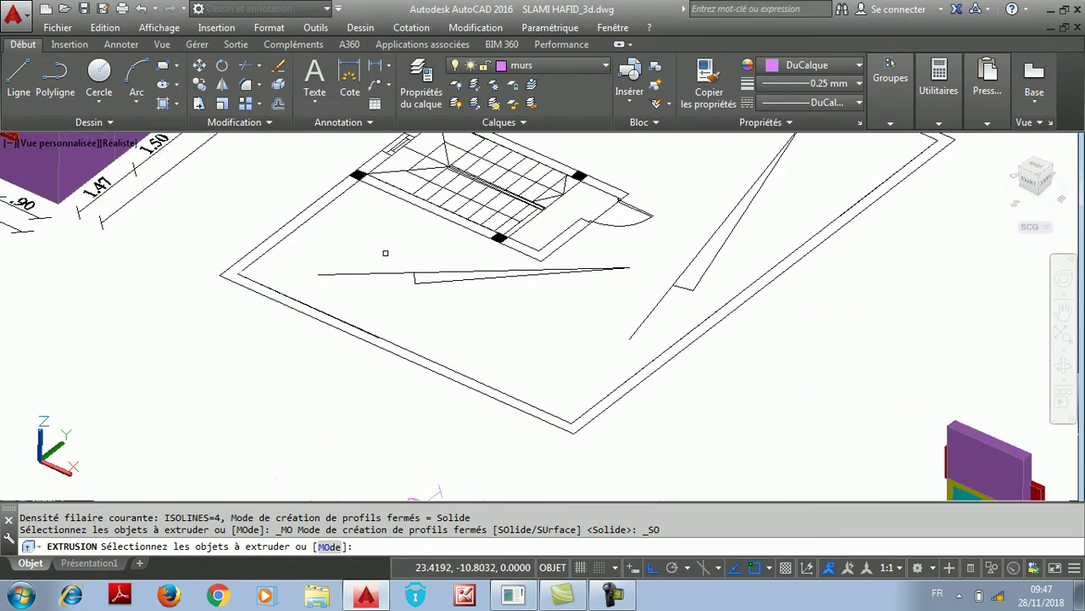
click(327, 205)
right_click(324, 204)
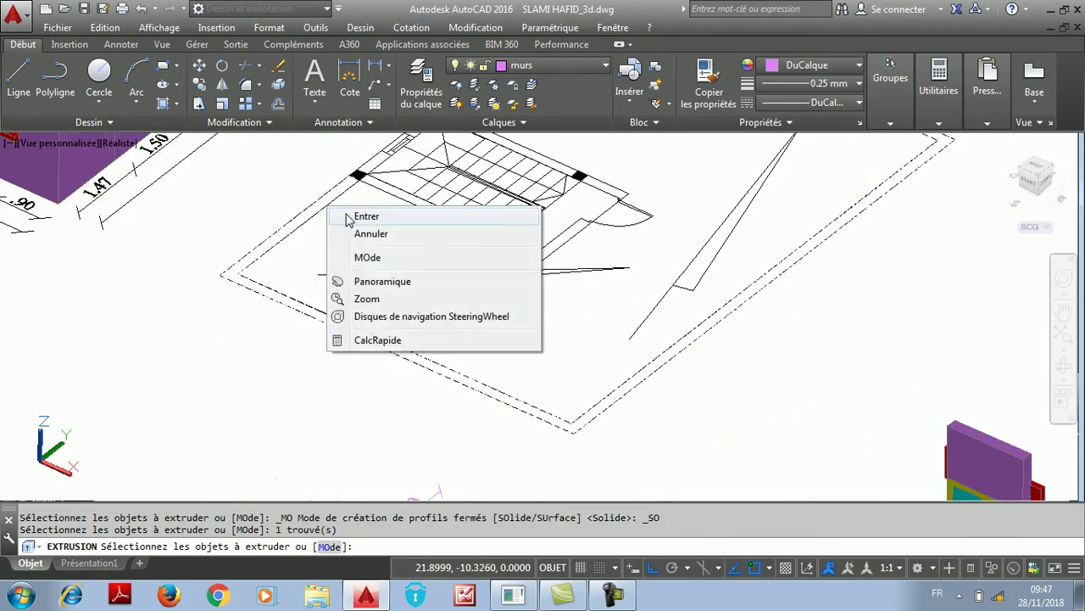
click(340, 213)
scroll(385, 223, down, 3)
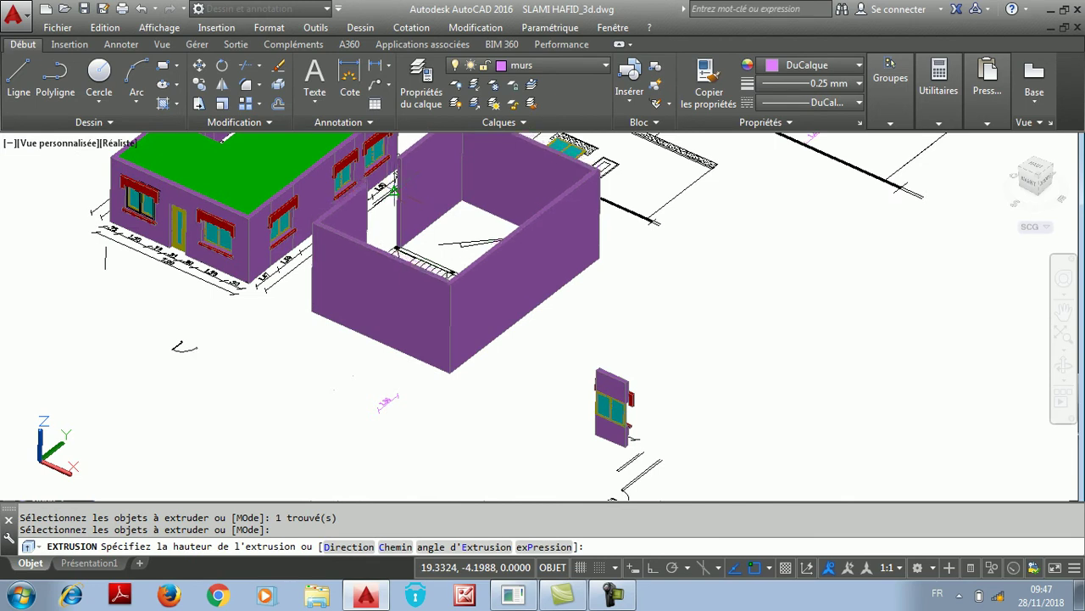
text(1.5)
key(Return)
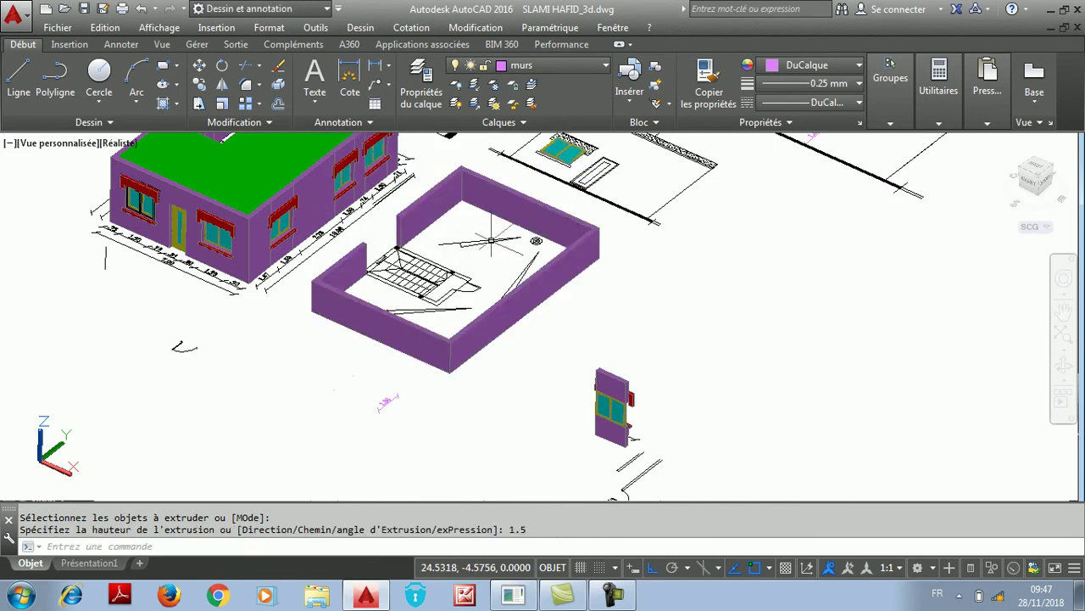
Examine the opening between the two terrace wall ends at the stairwell from the side facing the house
scroll(376, 316, up, 5)
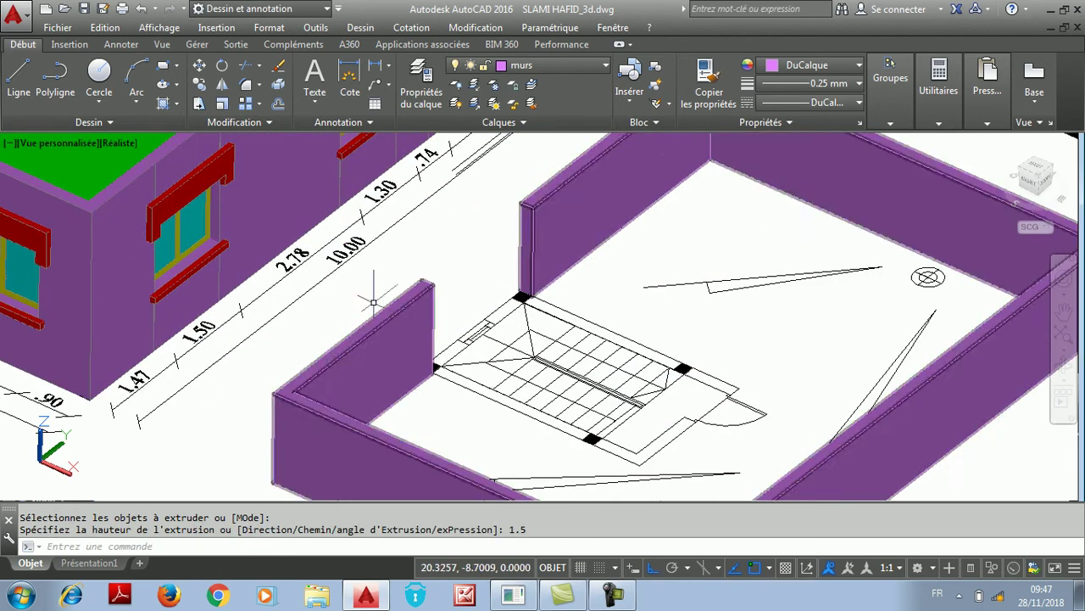
scroll(376, 315, down, 5)
scroll(382, 356, up, 6)
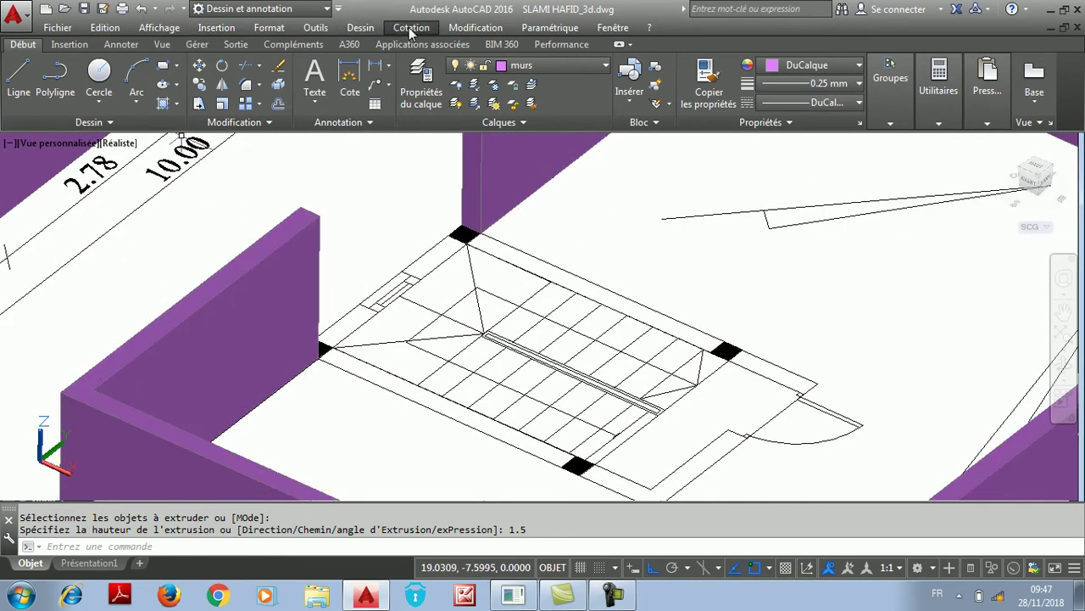
click(158, 28)
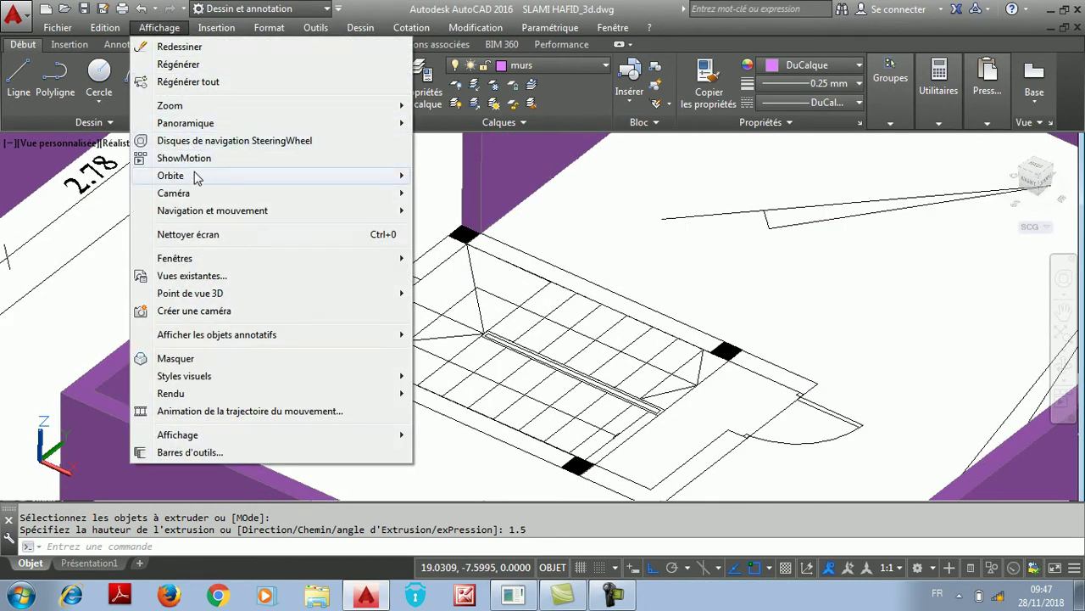
mouse_move(195, 177)
click(432, 192)
drag(486, 301, 356, 327)
right_click(351, 321)
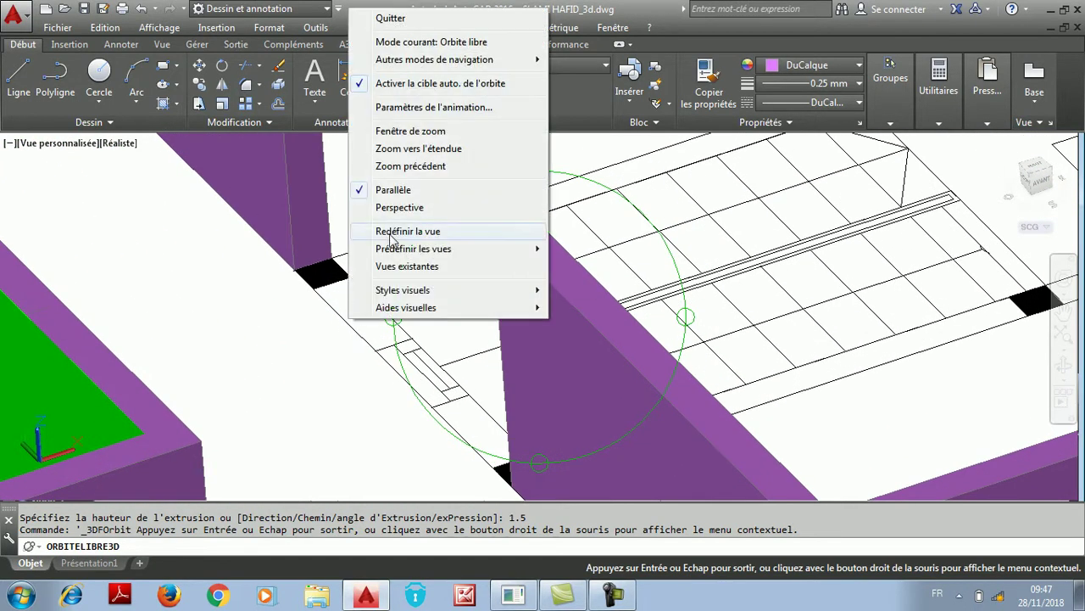
click(392, 18)
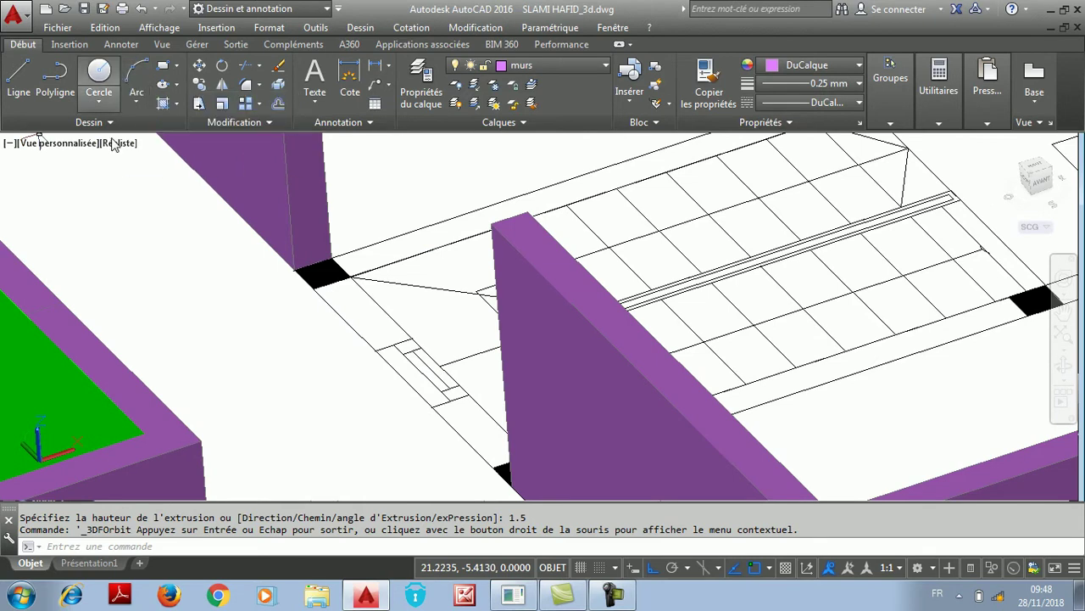
click(158, 27)
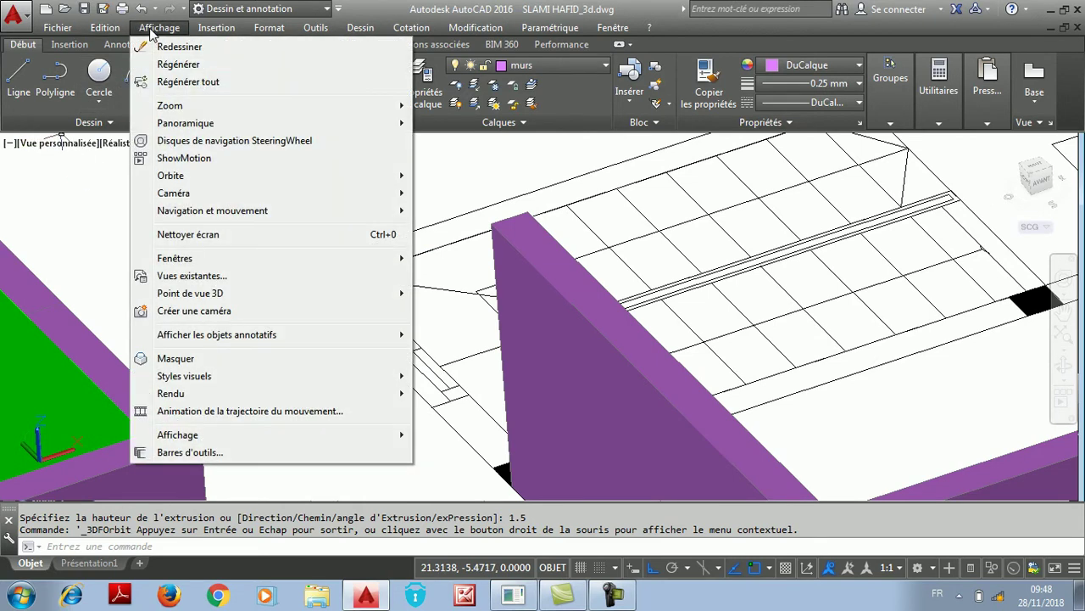
mouse_move(180, 181)
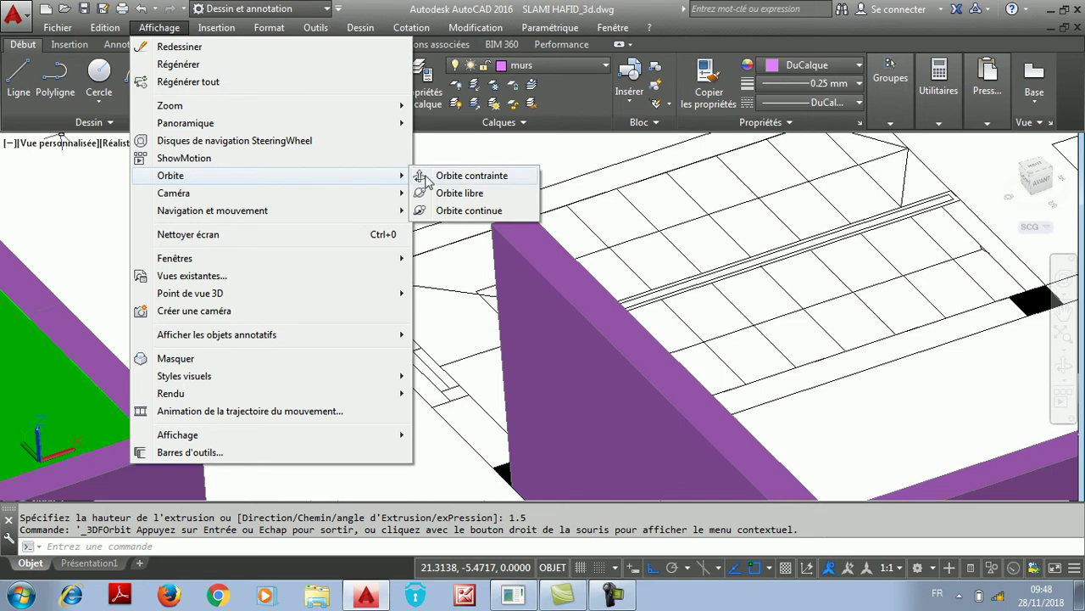
click(472, 175)
drag(484, 208, 455, 356)
right_click(452, 271)
click(492, 278)
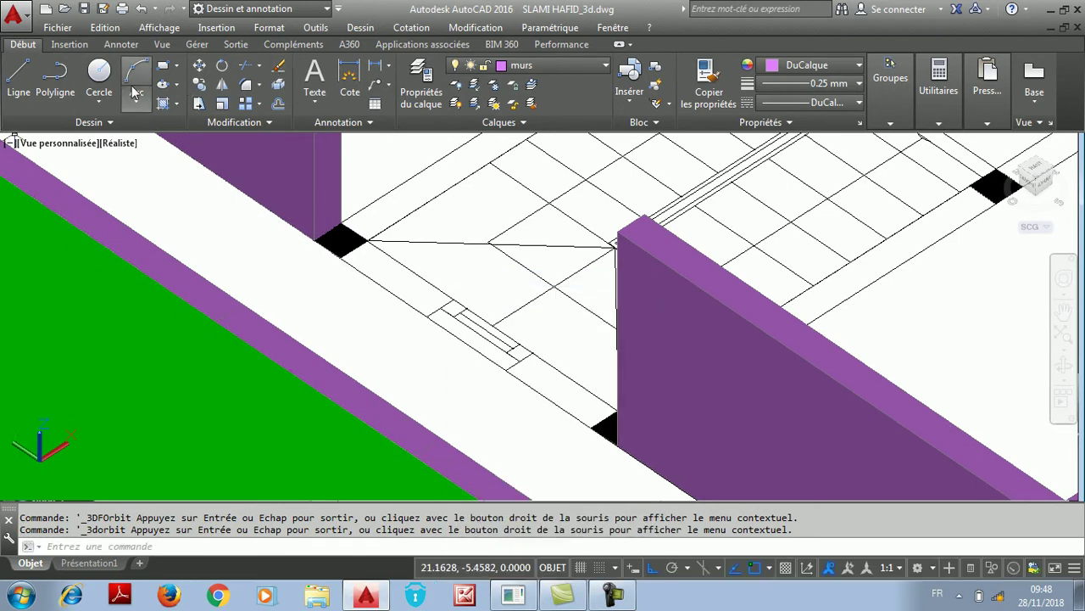
Trace the wall segment from the upper stair column to the near edge of the stairwell window as a closed polyline
click(54, 76)
scroll(346, 244, up, 1)
scroll(352, 247, up, 1)
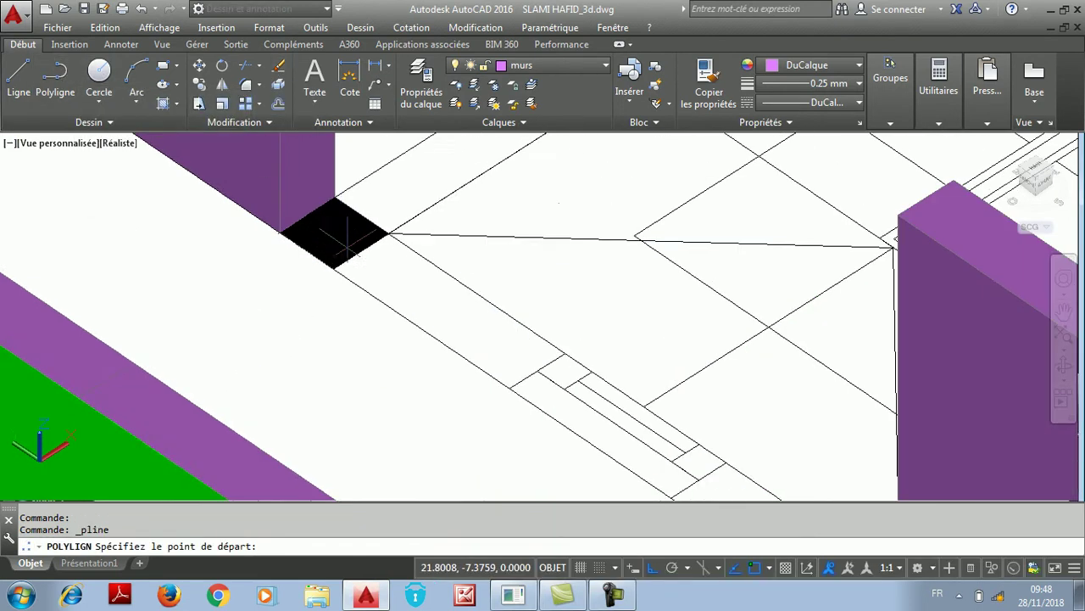
click(373, 238)
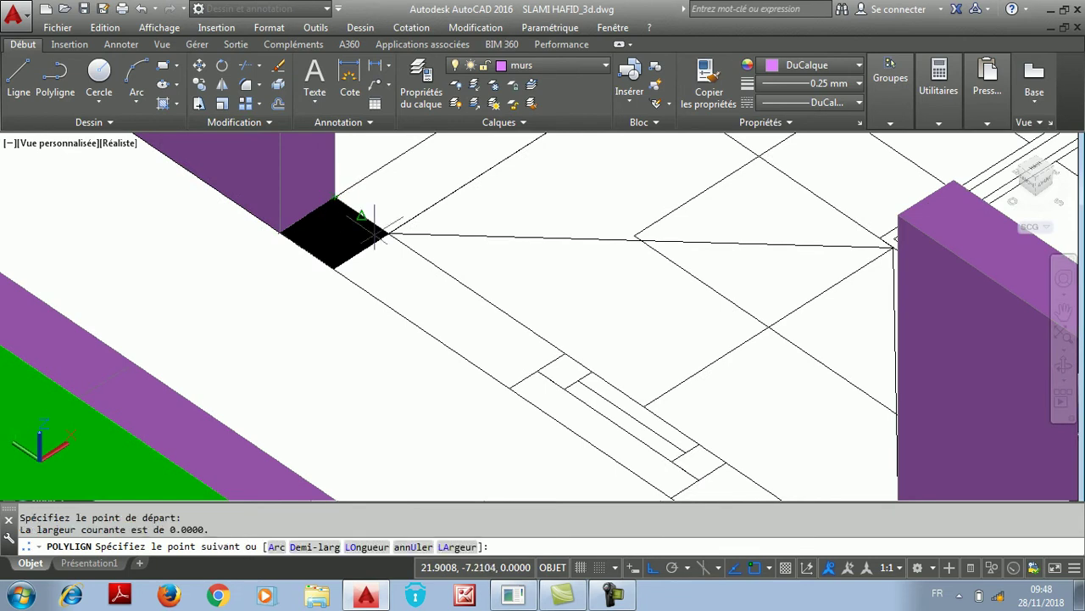
click(564, 353)
click(509, 387)
click(278, 234)
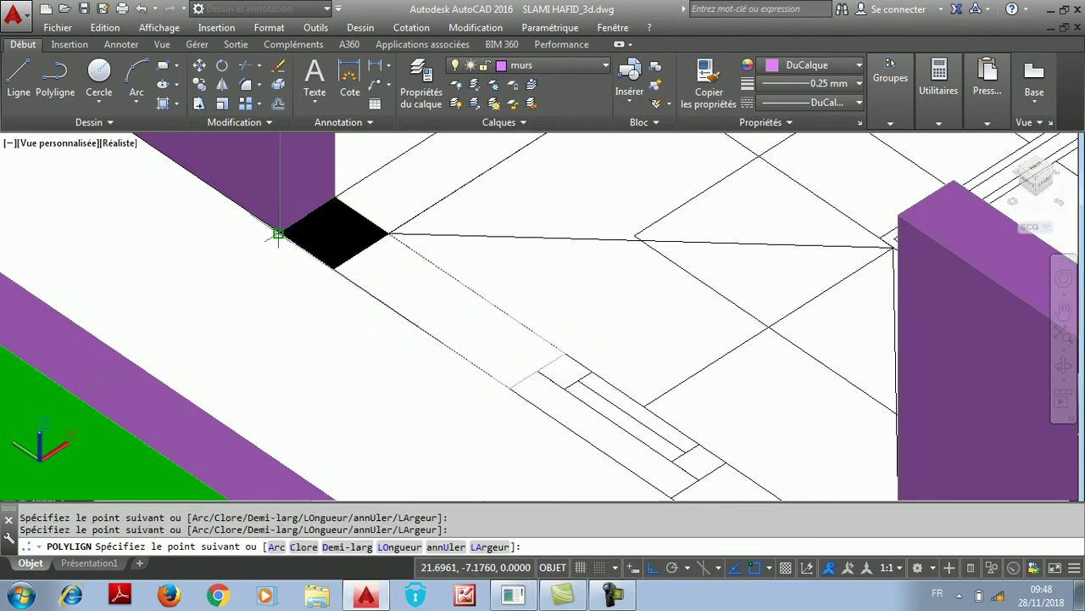
right_click(278, 234)
click(341, 320)
Try to trace the wall segment from the window's other edge to the lower stair column with a second polyline
right_click(499, 222)
click(526, 231)
scroll(513, 208, down, 3)
scroll(611, 314, up, 3)
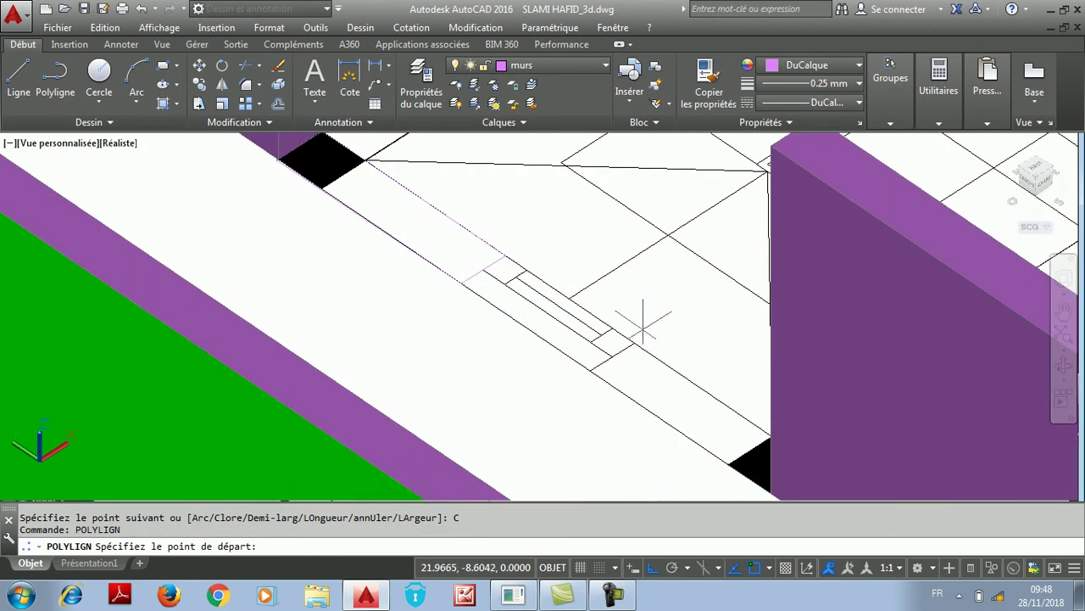
click(634, 343)
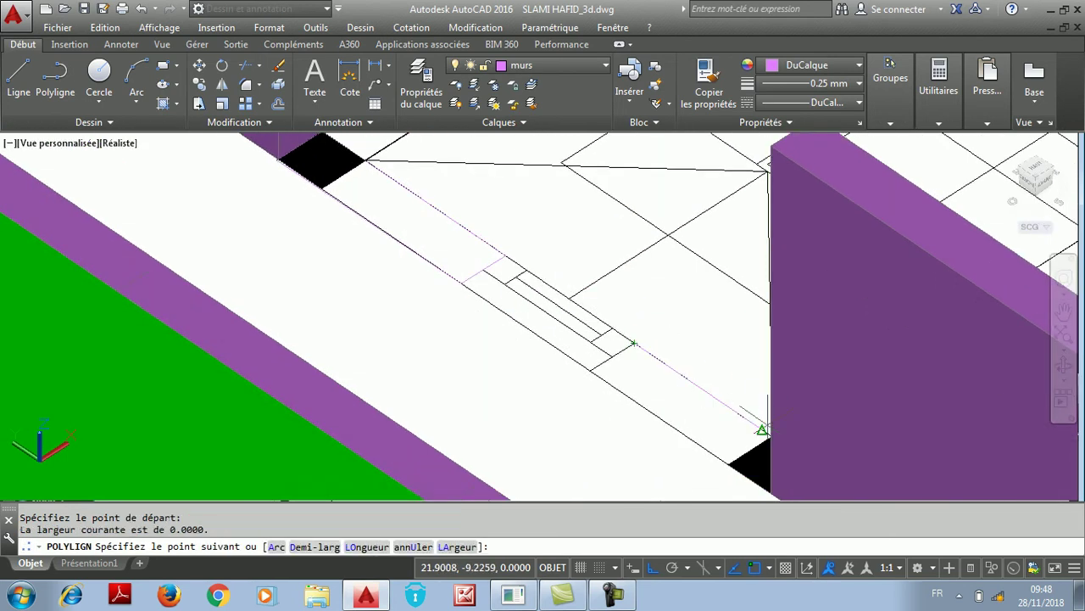
click(814, 466)
scroll(736, 372, down, 4)
scroll(742, 411, up, 4)
click(751, 412)
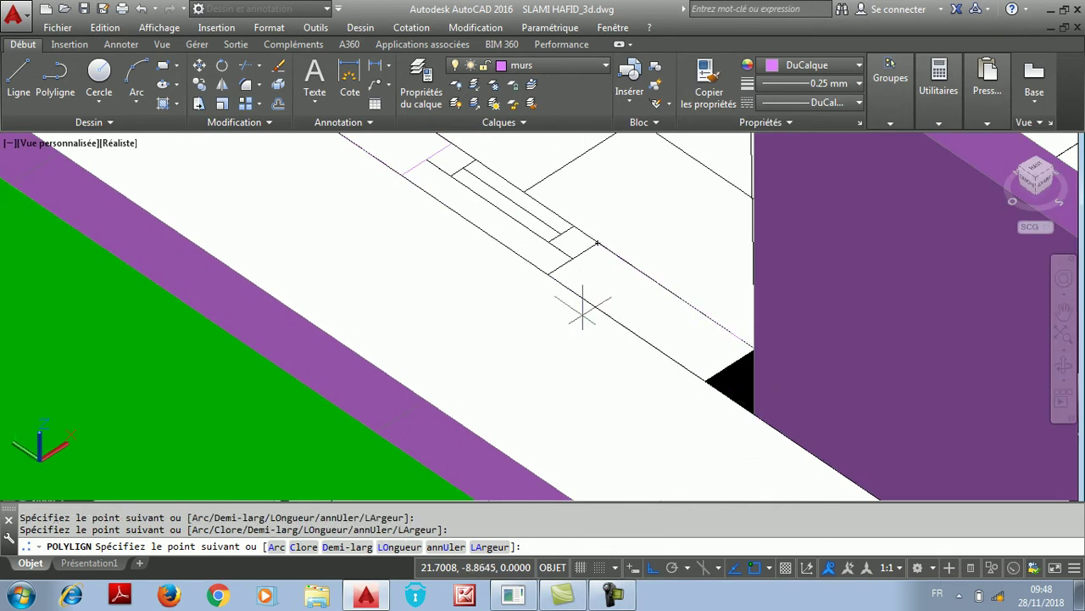
click(547, 274)
right_click(547, 274)
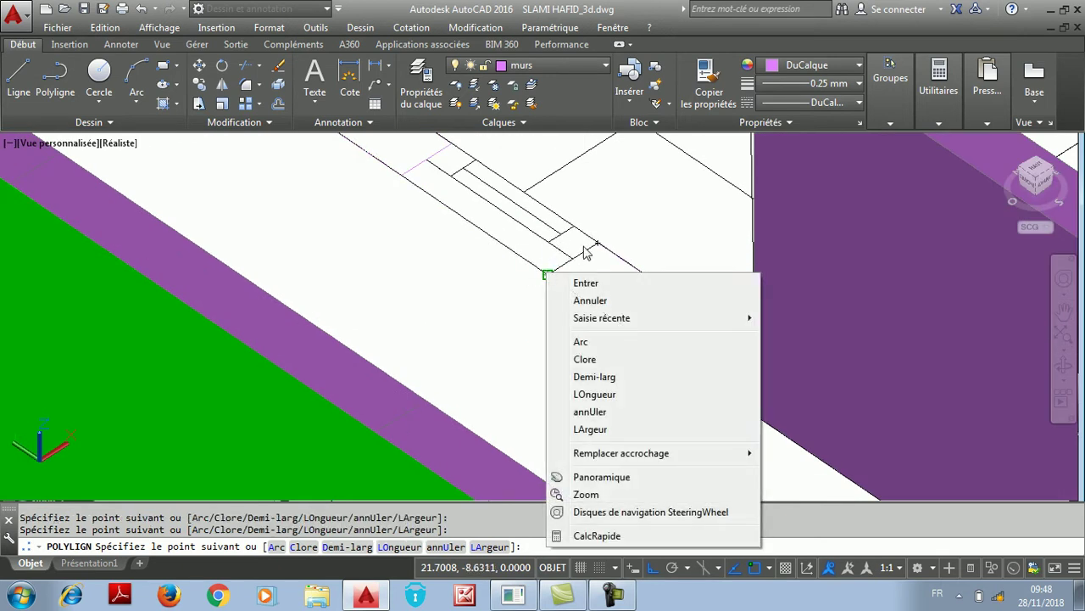
click(586, 283)
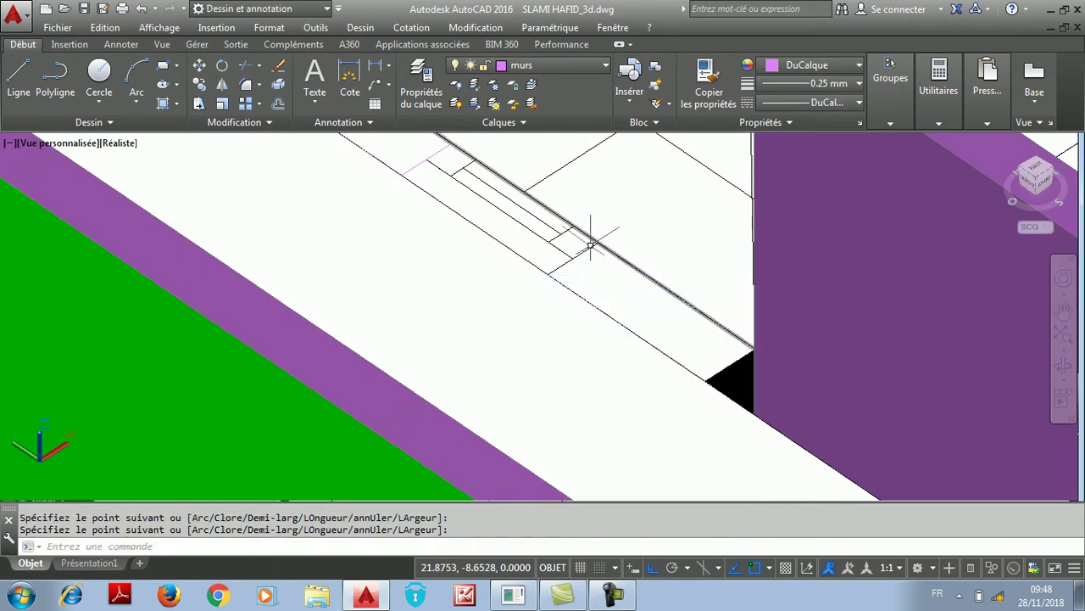
Erase the inner wall line, the line across the wall at the window's edge, and the polyline traced toward the lower stair column
click(612, 254)
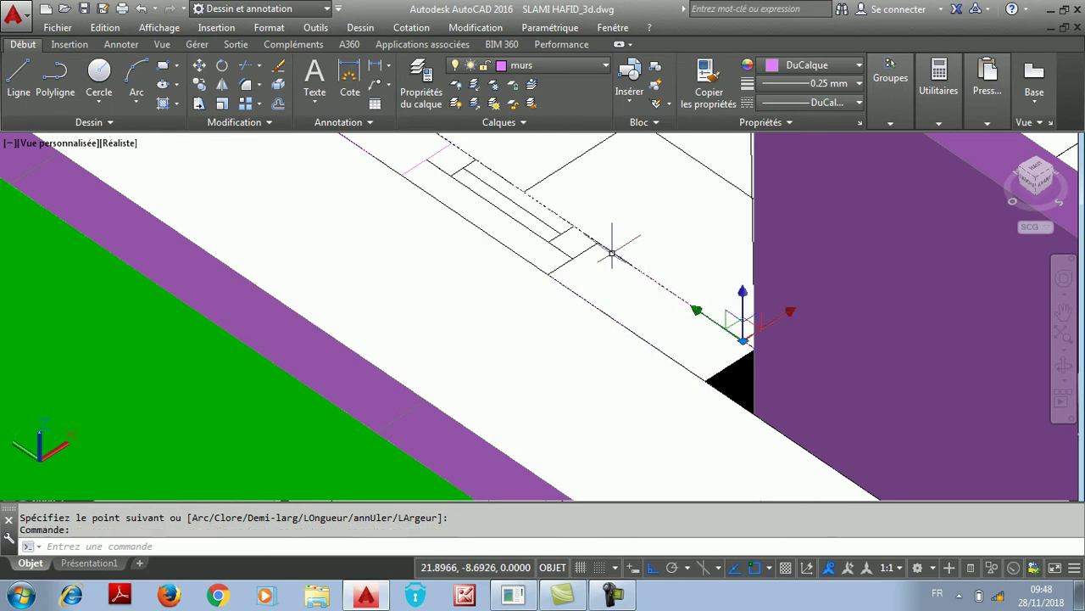
click(280, 67)
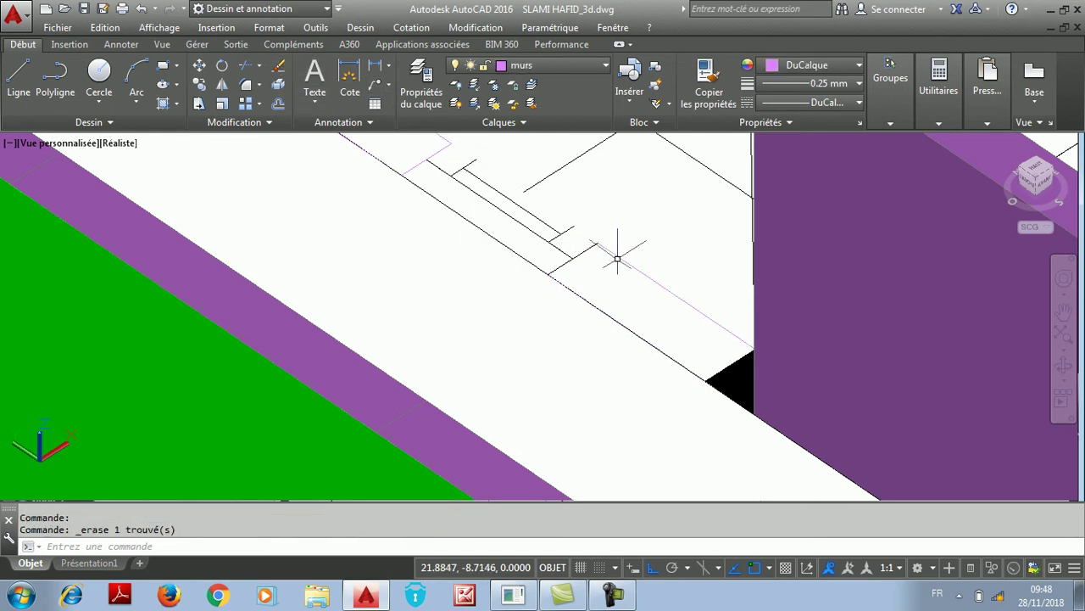
scroll(598, 245, up, 2)
click(555, 269)
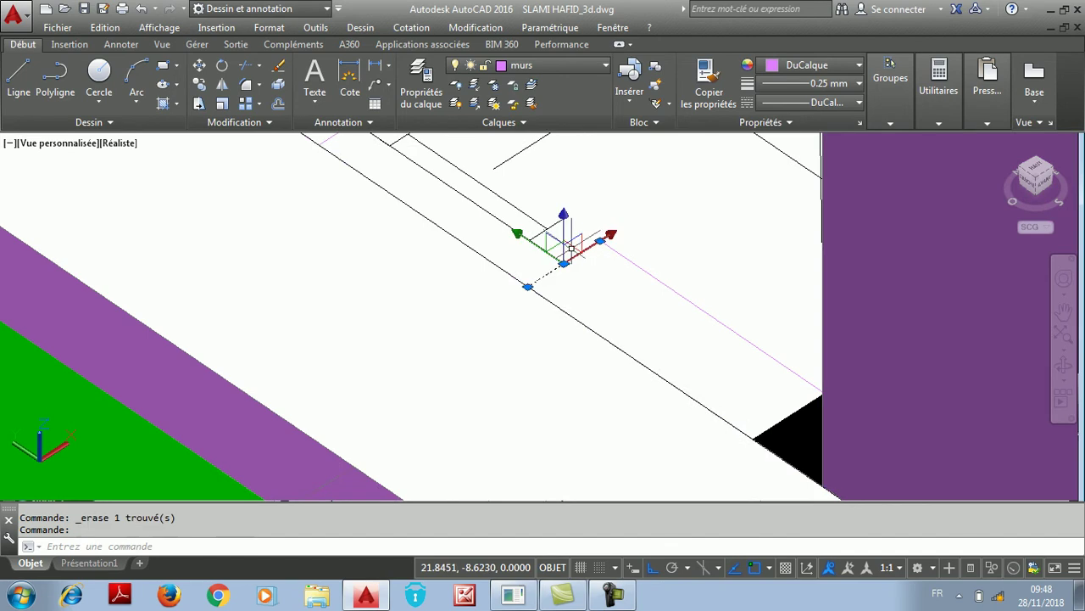
click(278, 65)
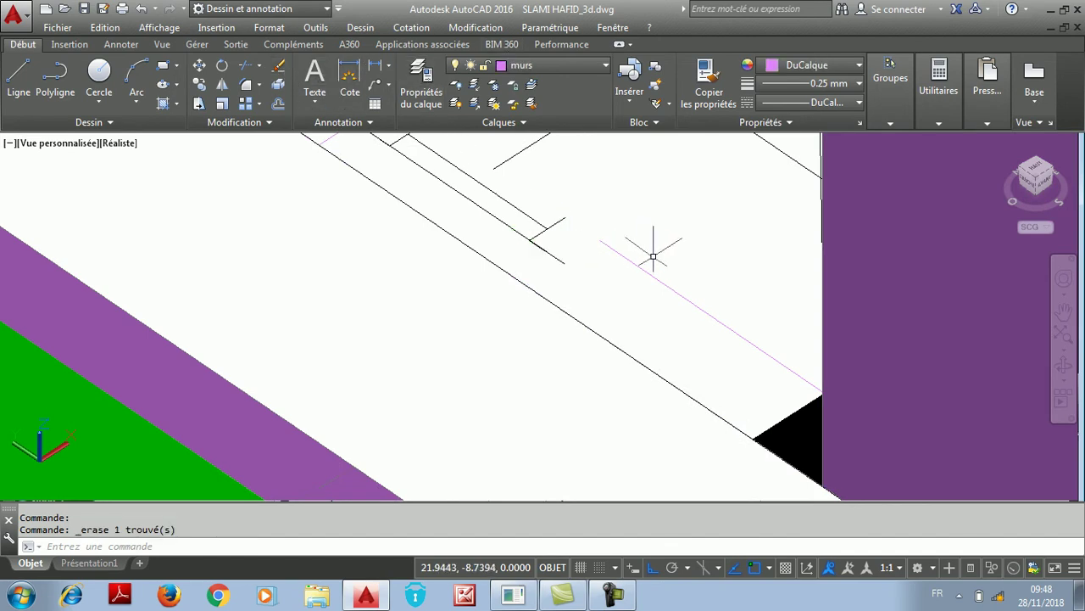
click(629, 264)
click(283, 70)
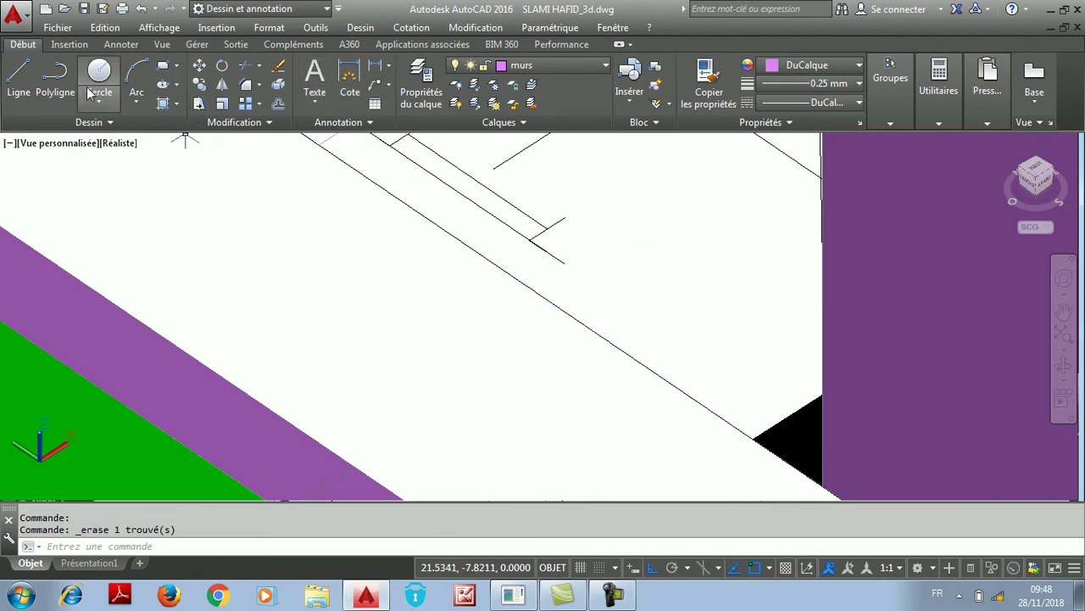
click(55, 74)
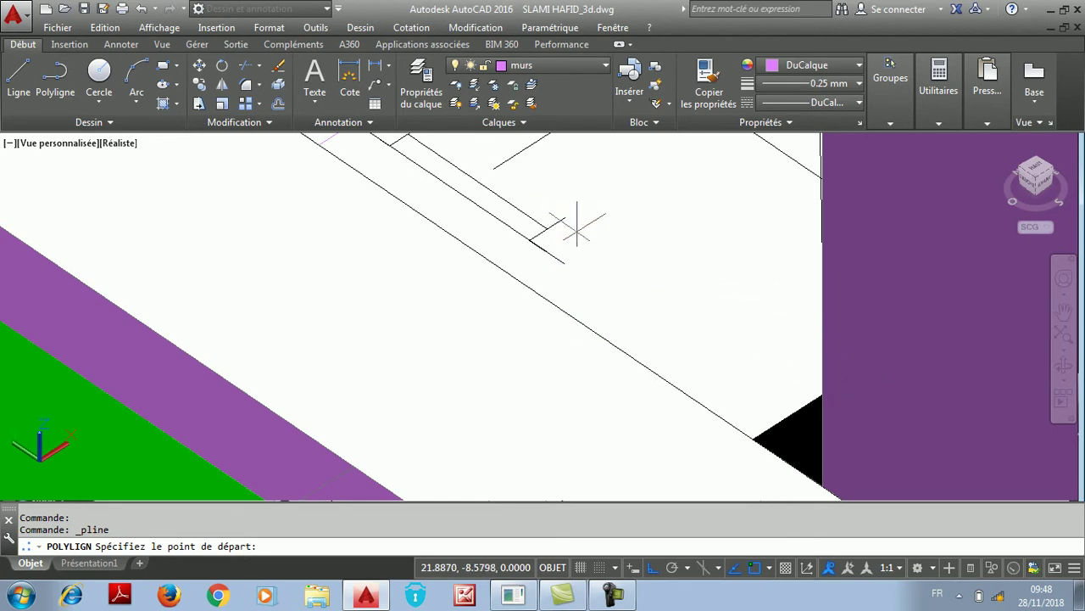
scroll(564, 264, up, 2)
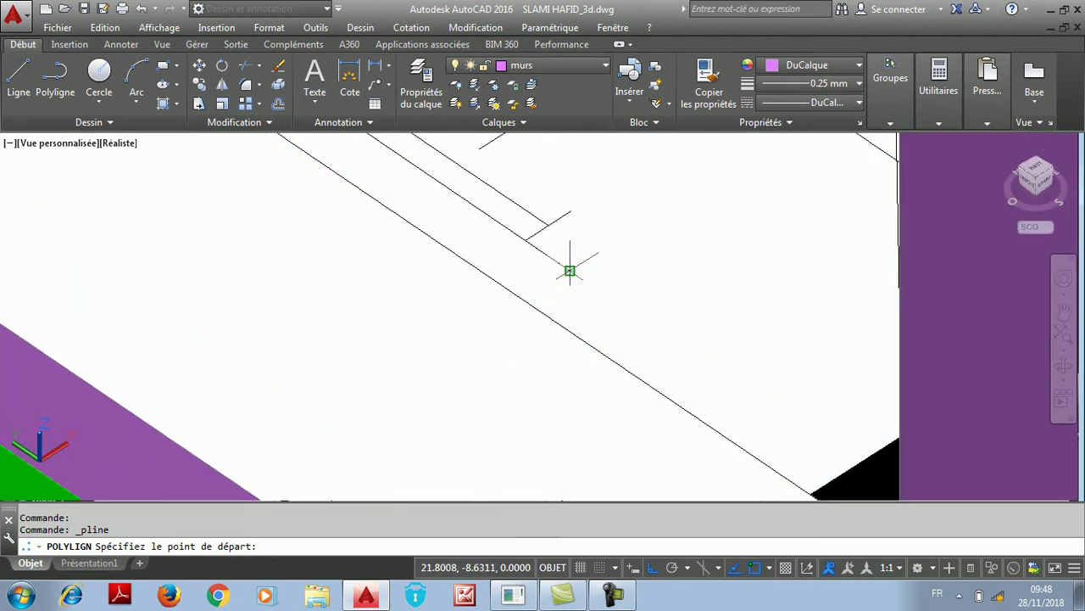
click(524, 300)
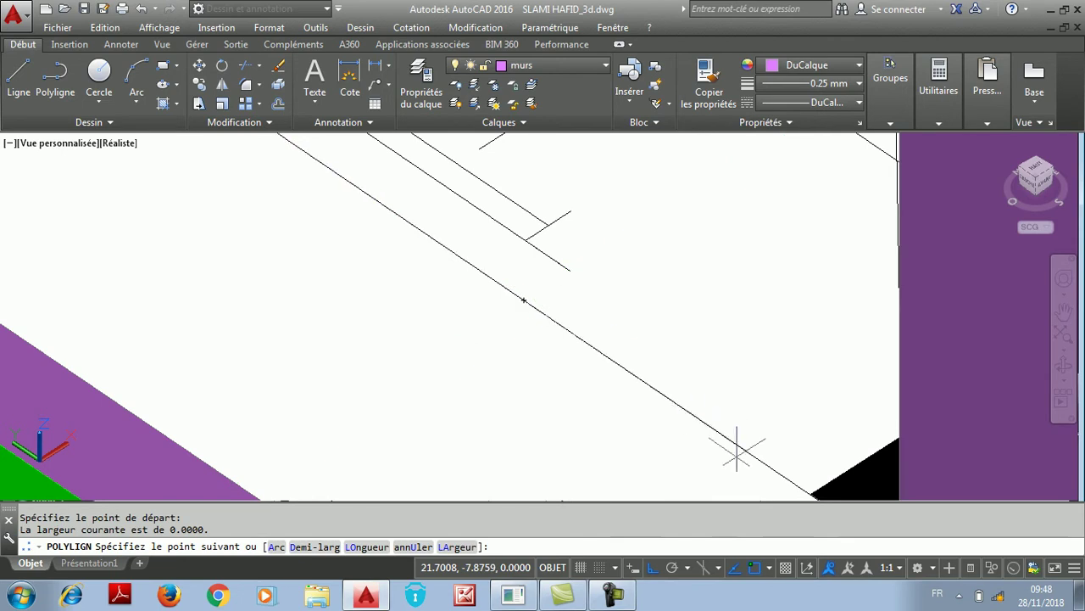
click(812, 492)
scroll(702, 392, down, 3)
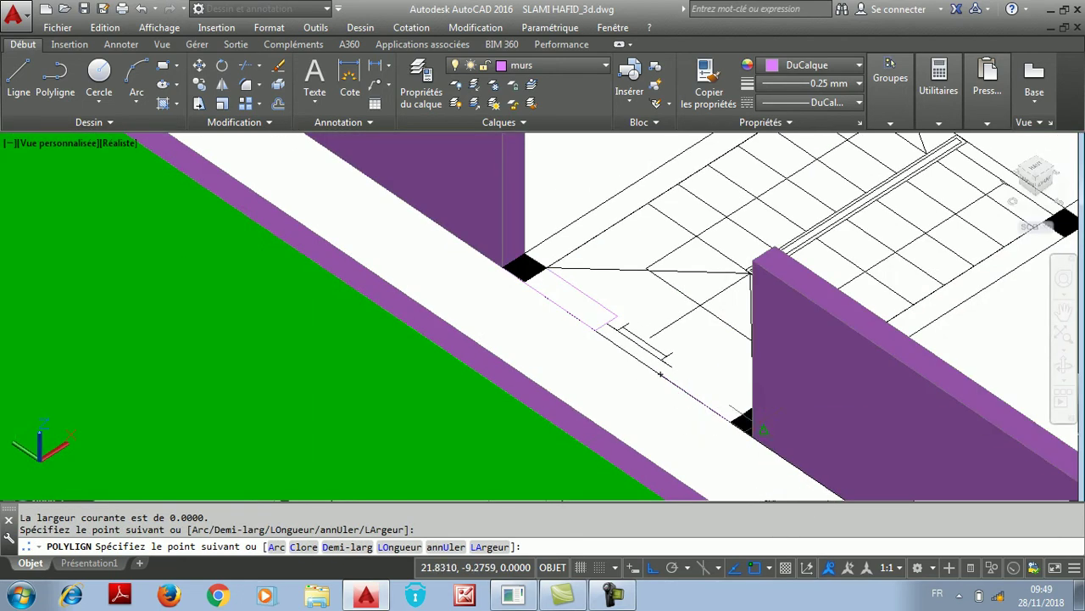
click(752, 434)
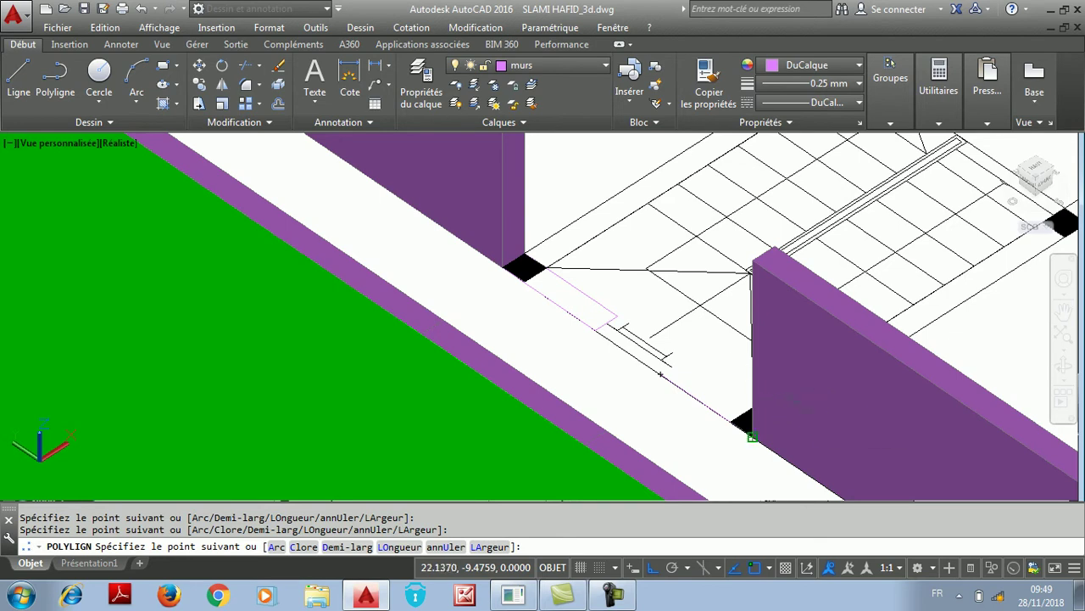
key(Escape)
Start a polyline at the lower stair column's inner corner and trace the inner wall edge to the window, then across the wall thickness
scroll(565, 296, down, 2)
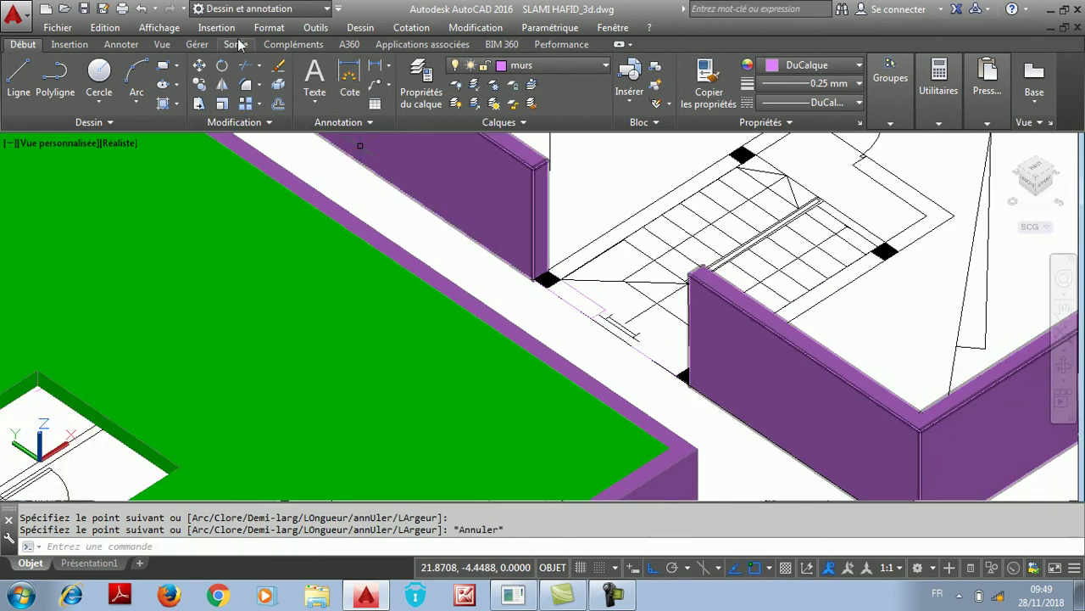
click(161, 27)
mouse_move(285, 178)
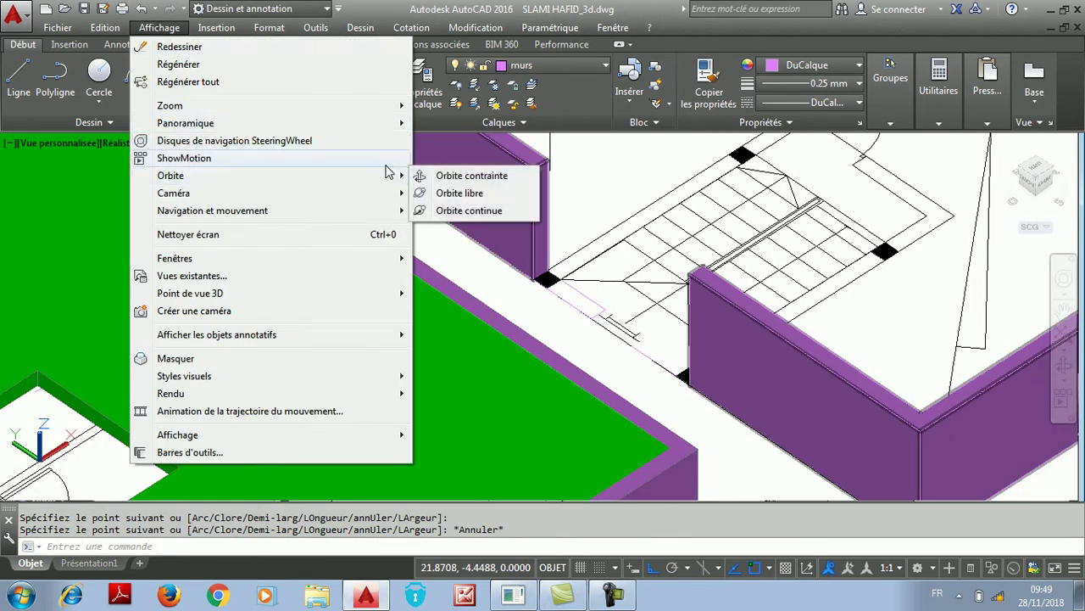
click(458, 194)
drag(569, 357, 475, 211)
right_click(475, 211)
click(513, 221)
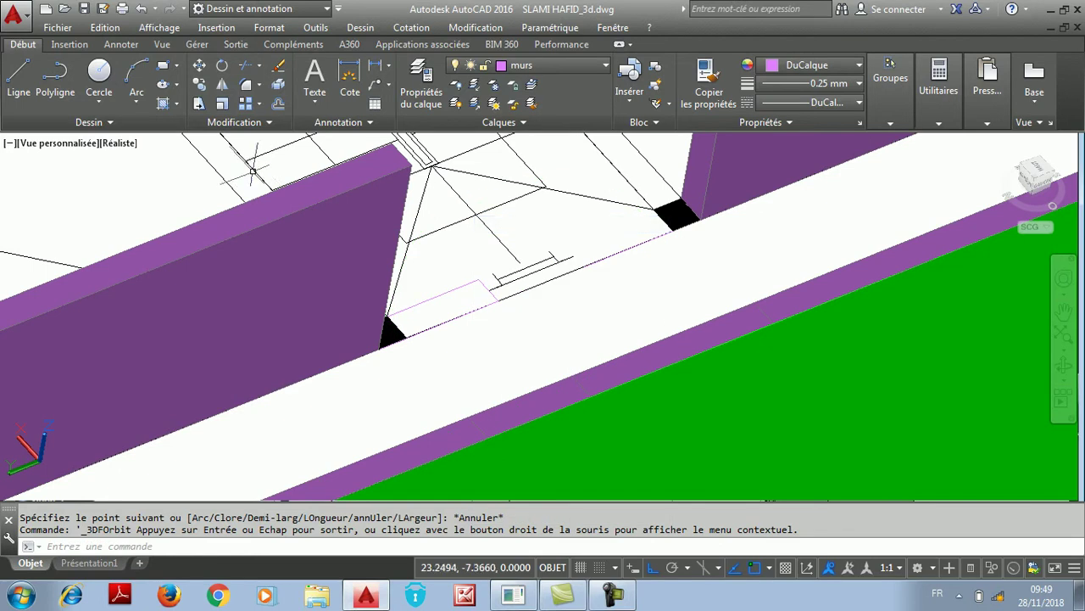
scroll(99, 167, up, 2)
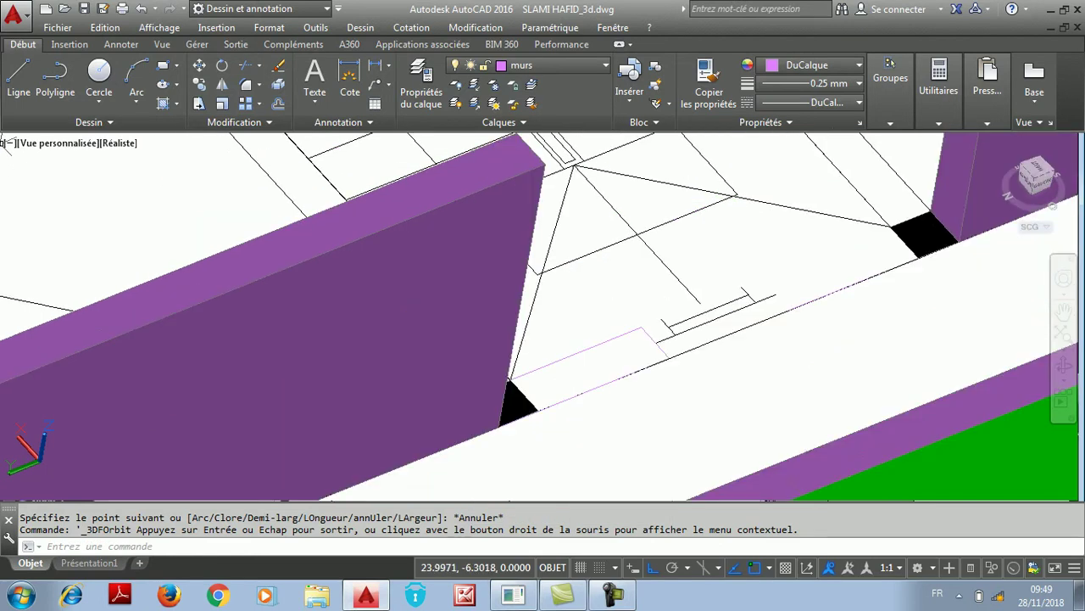
click(55, 78)
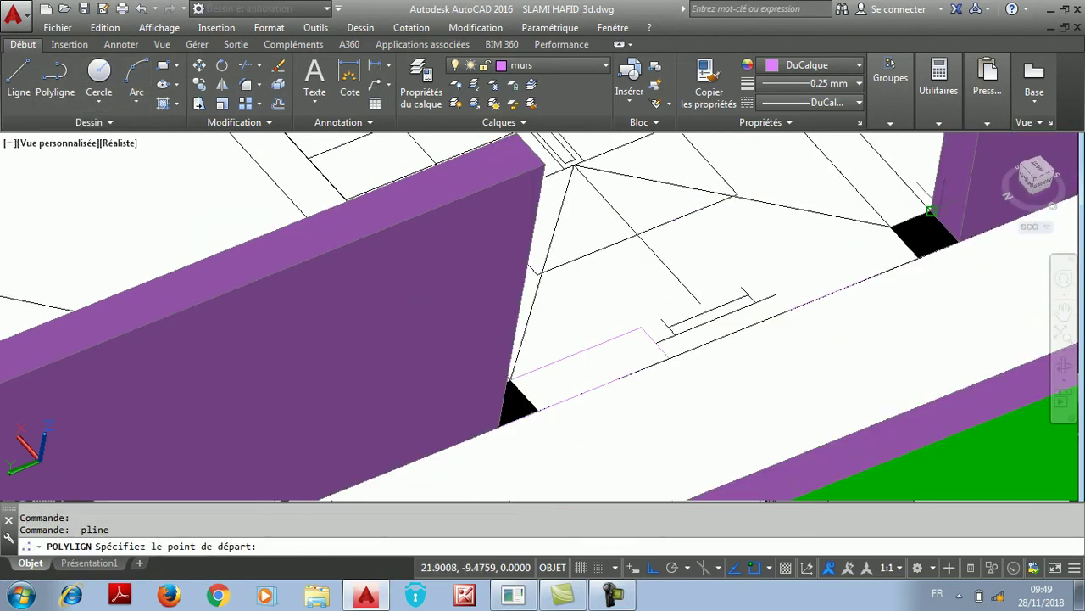
click(886, 227)
scroll(780, 266, up, 3)
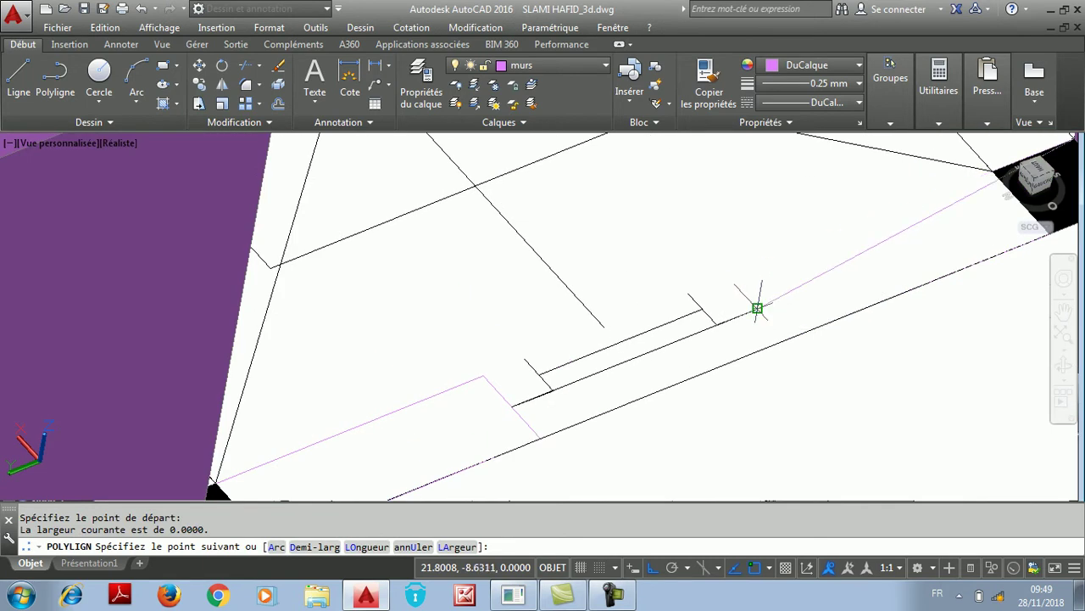
click(740, 277)
click(785, 336)
Finish the wall segment's outline at the lower stair column by closing the polyline
scroll(773, 300, down, 3)
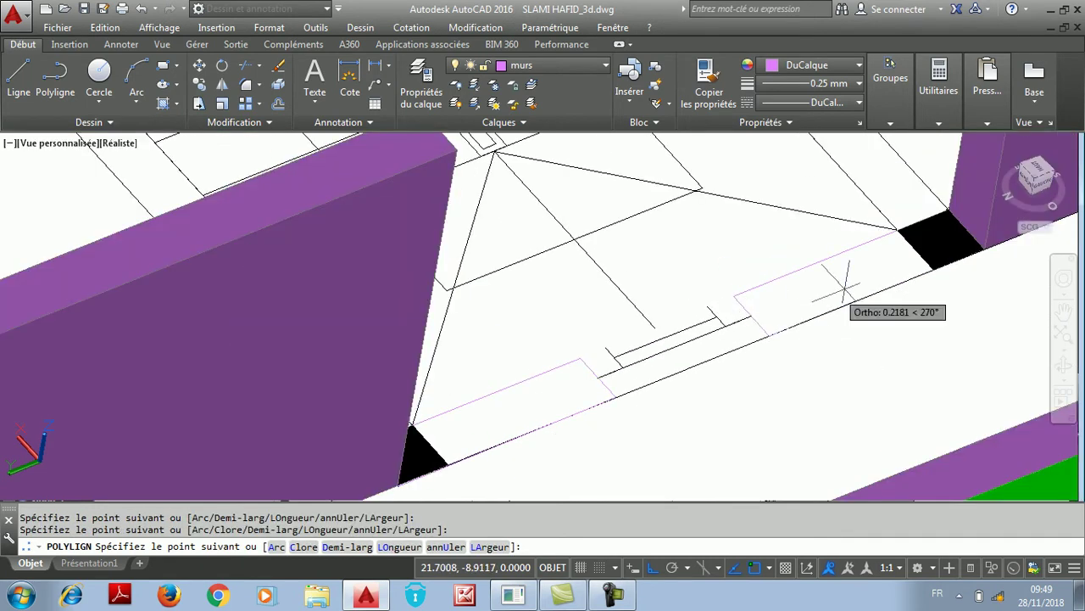
scroll(933, 259, up, 3)
click(1023, 232)
right_click(922, 211)
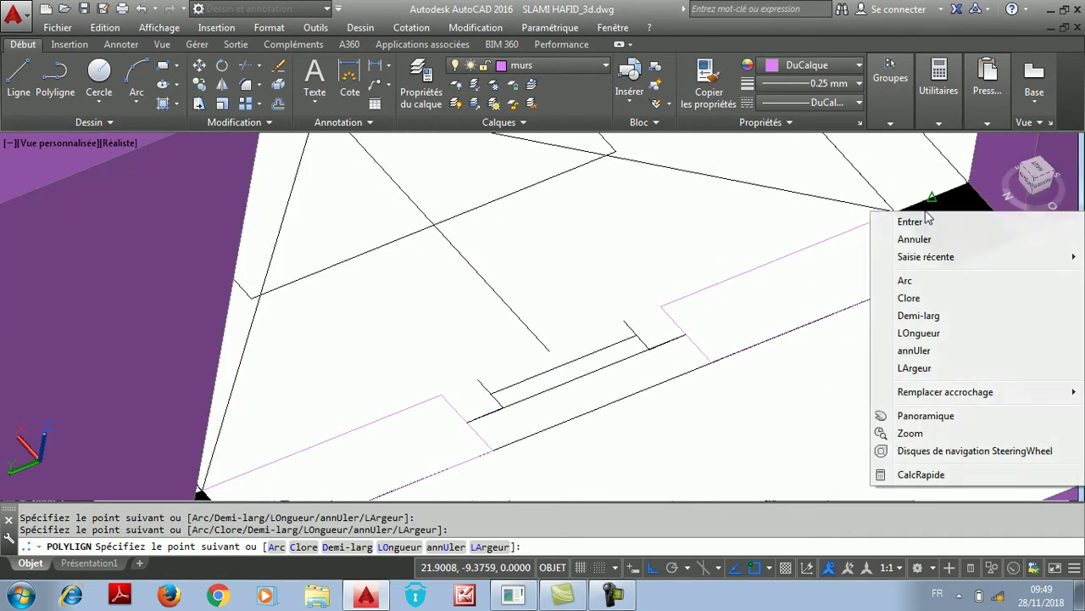
click(924, 298)
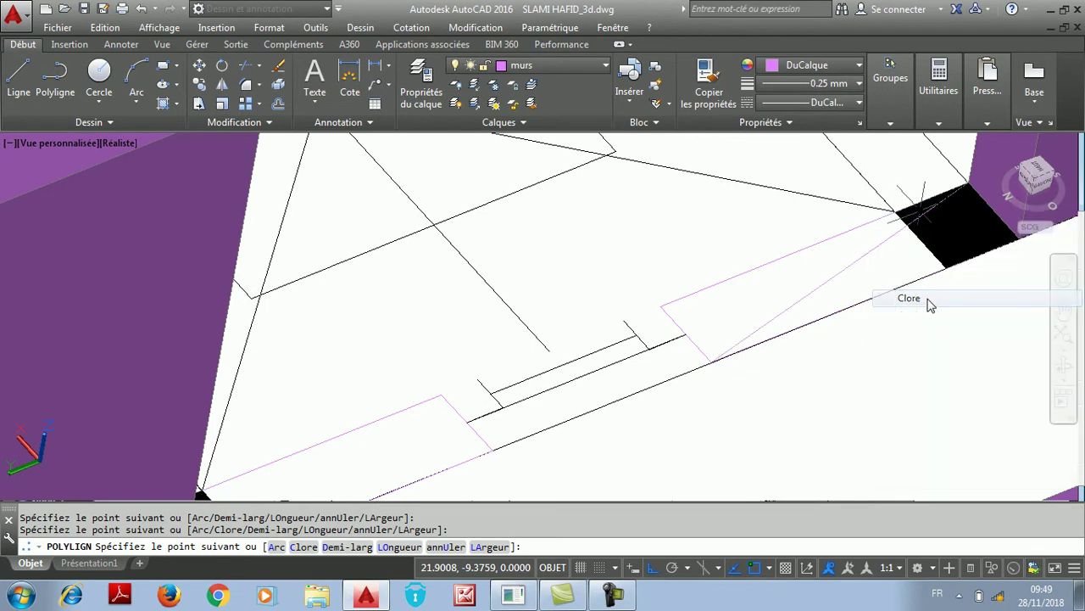
Erase the wrongly closed wall outline between the window and the lower stair column
click(845, 231)
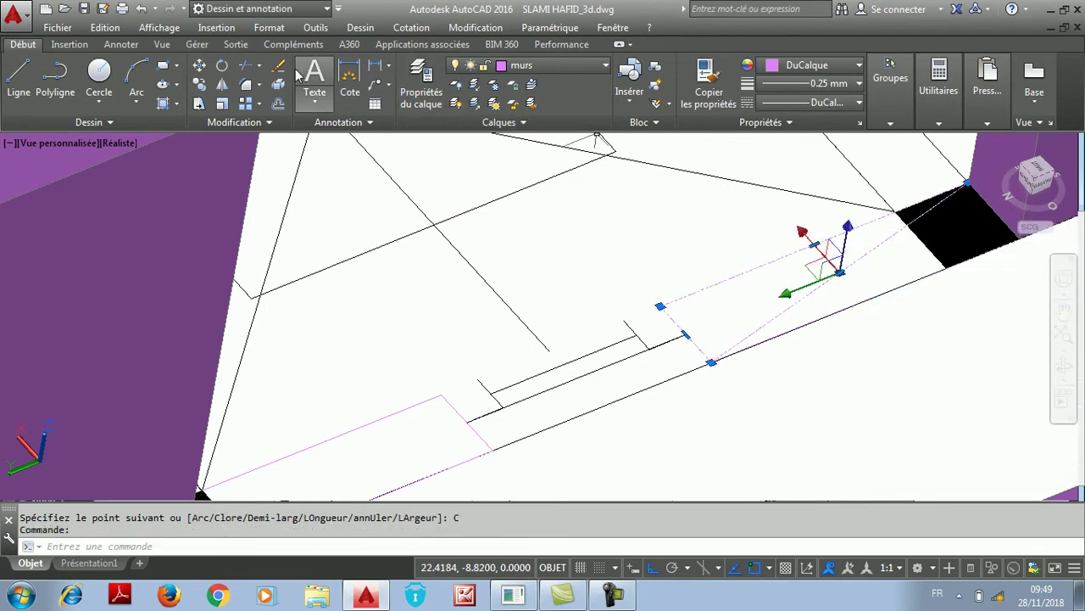
key(Escape)
key(Delete)
click(56, 75)
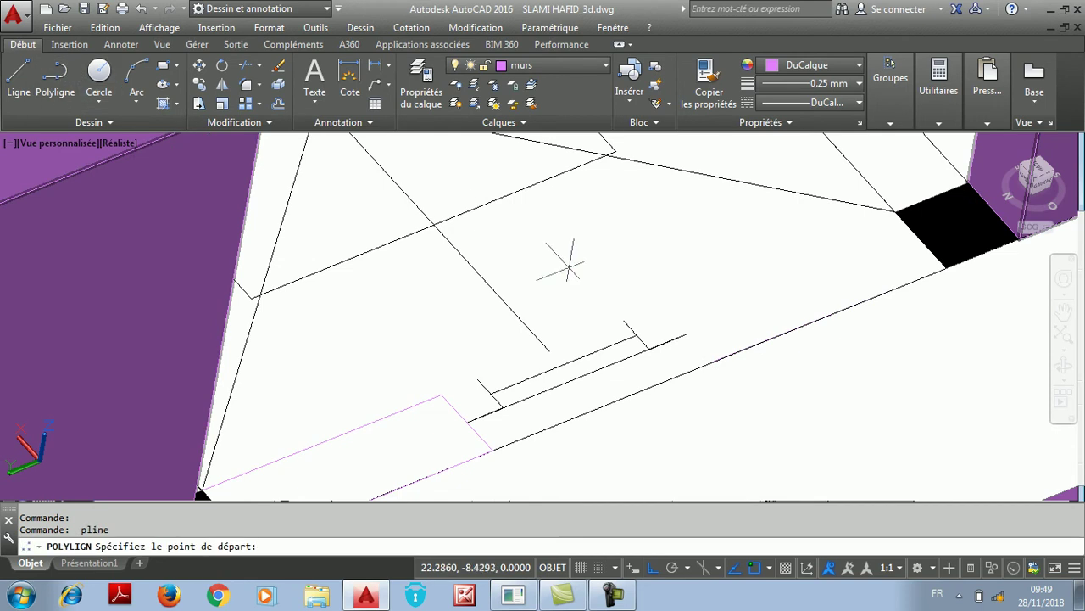
click(712, 363)
click(1029, 227)
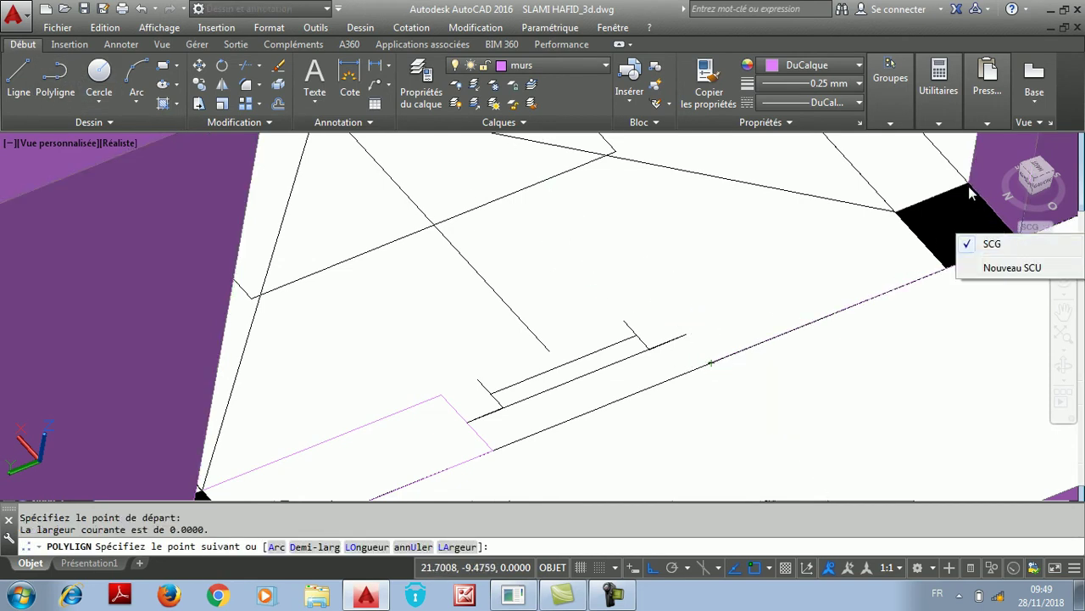
click(979, 316)
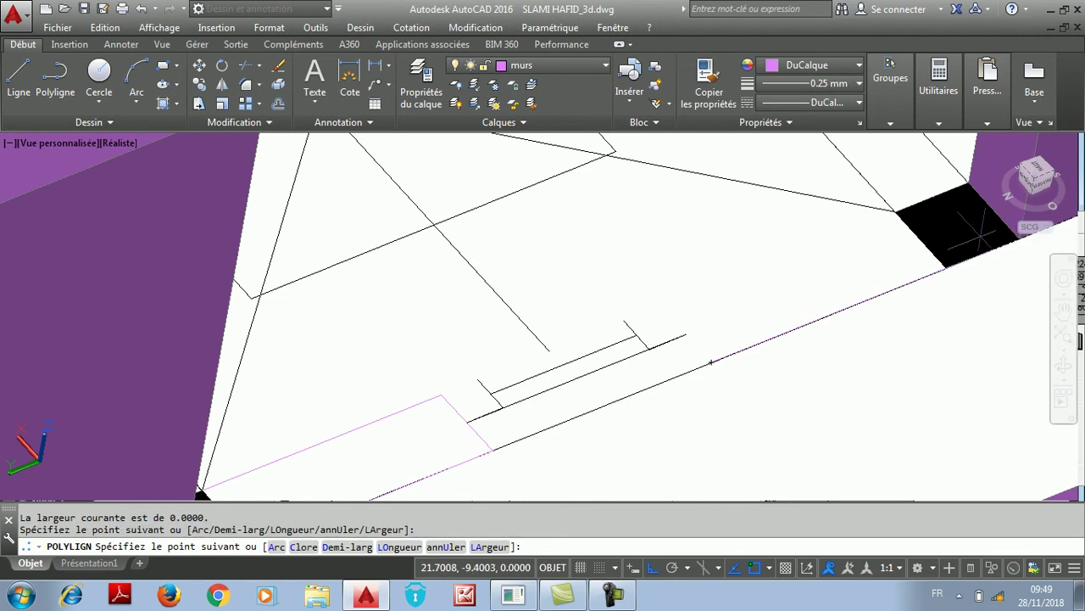
click(1024, 228)
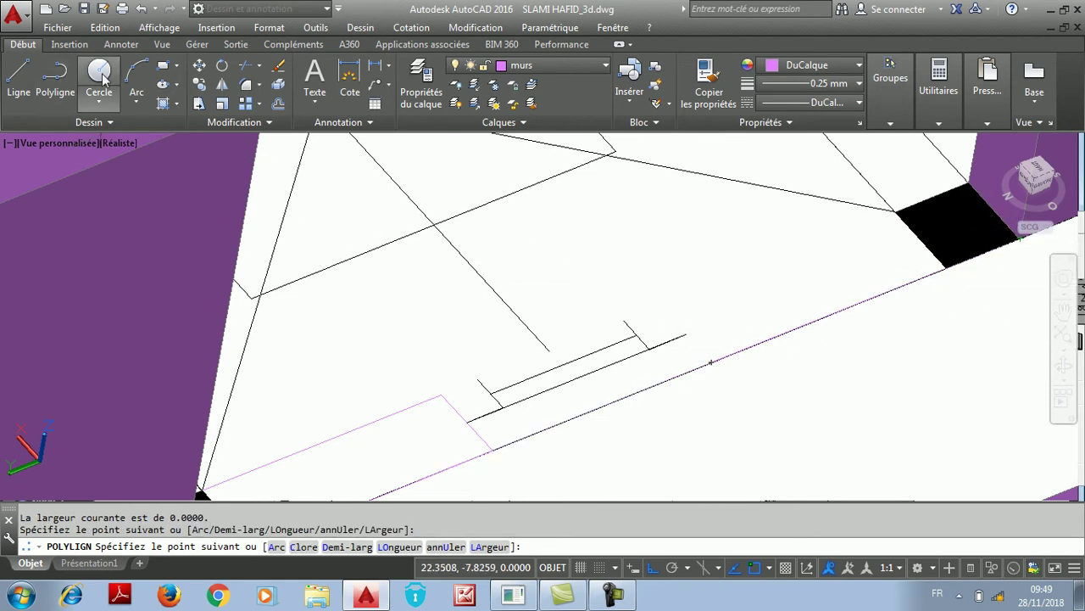
Trace the wall segment from the window edge around the stair column as a closed polyline
click(55, 75)
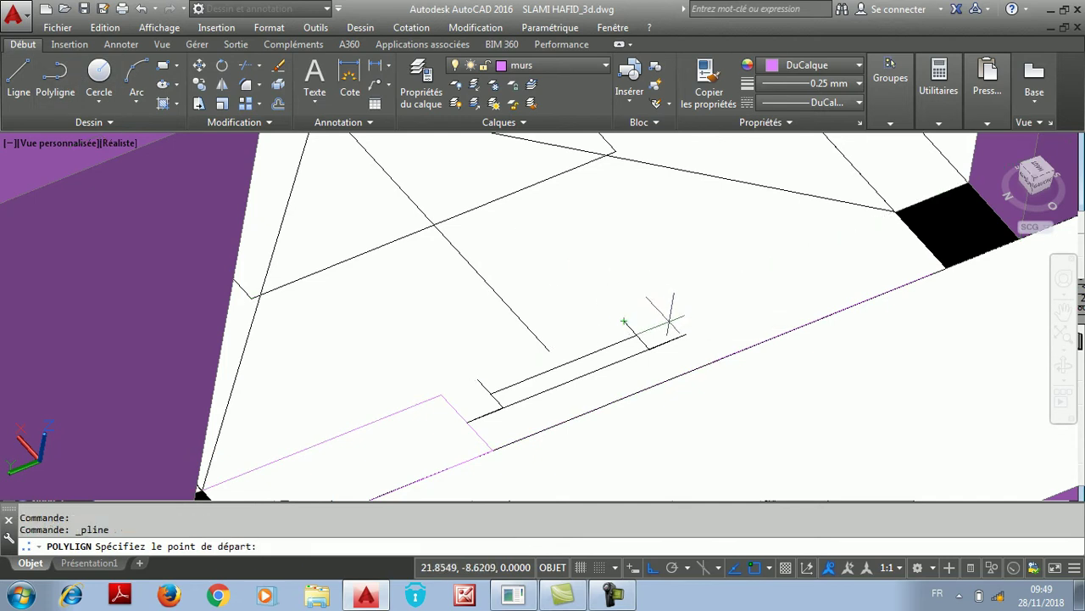
click(660, 306)
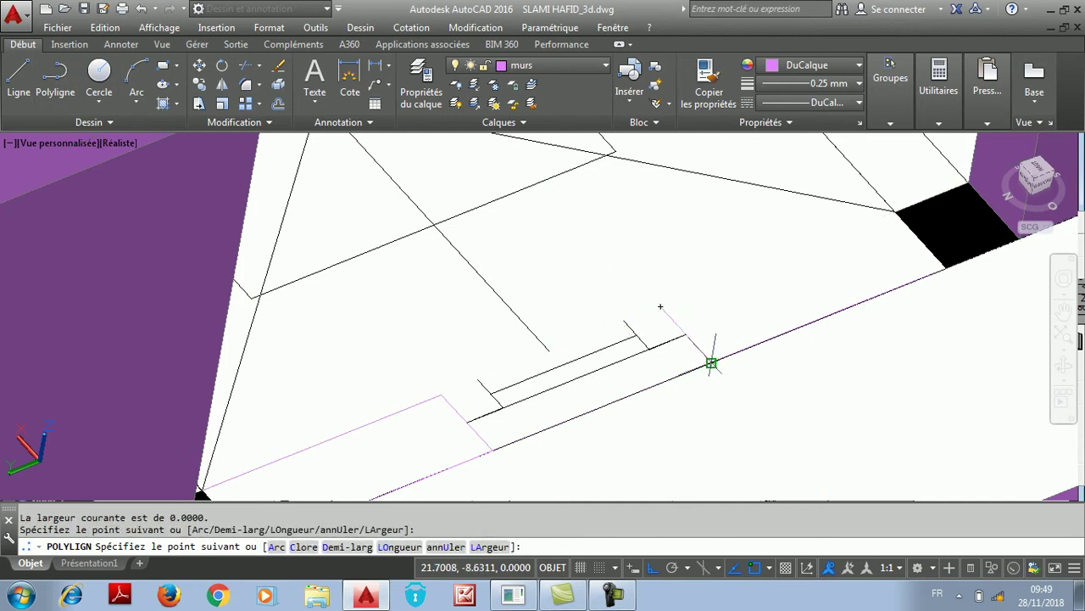
shift+middle_drag(661, 307, 542, 337)
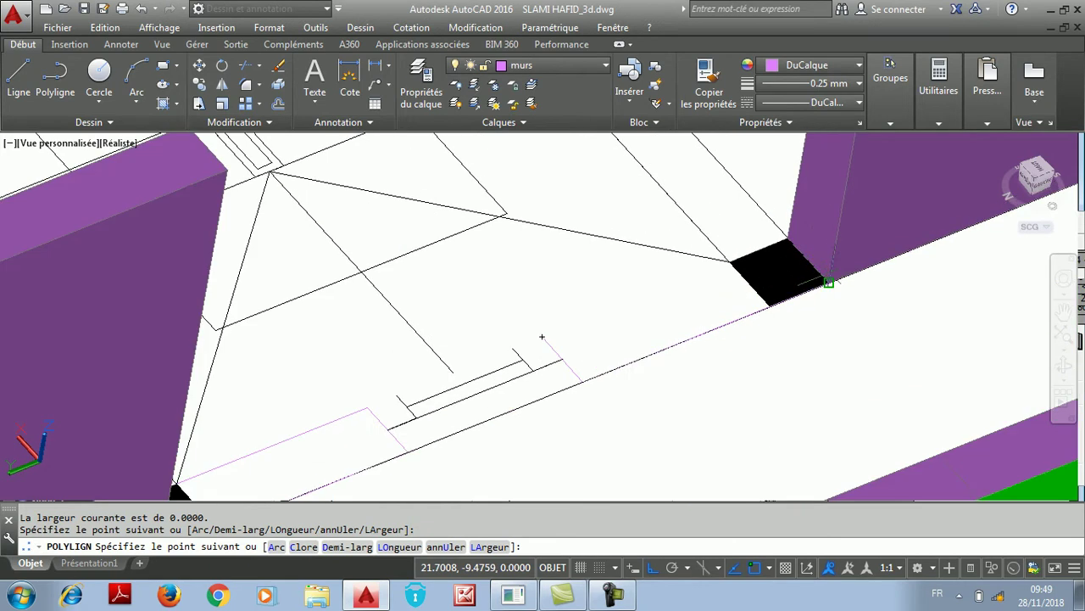
click(542, 337)
click(787, 237)
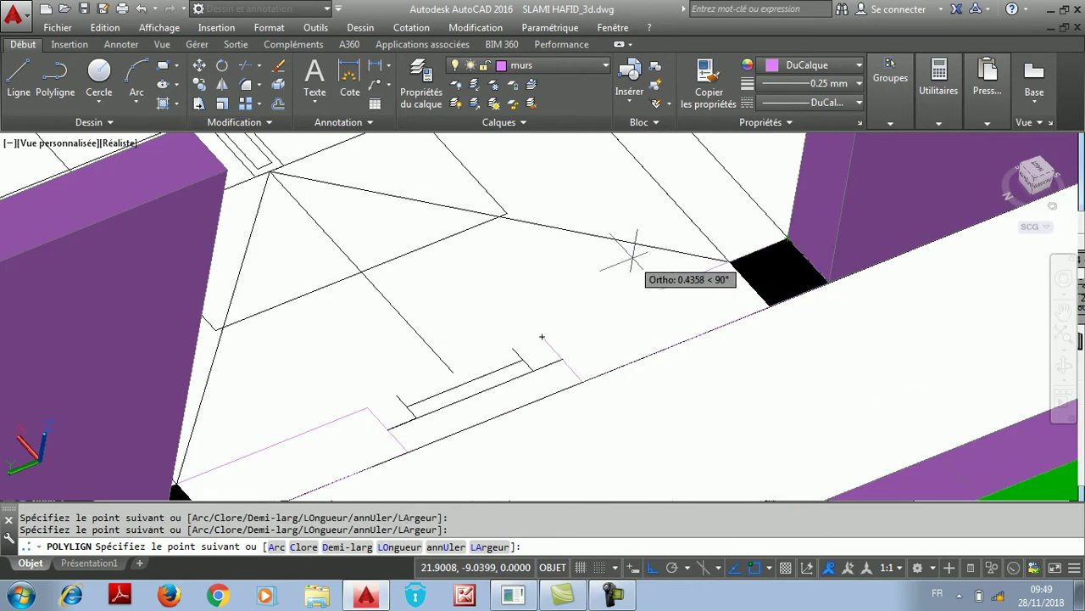
right_click(632, 254)
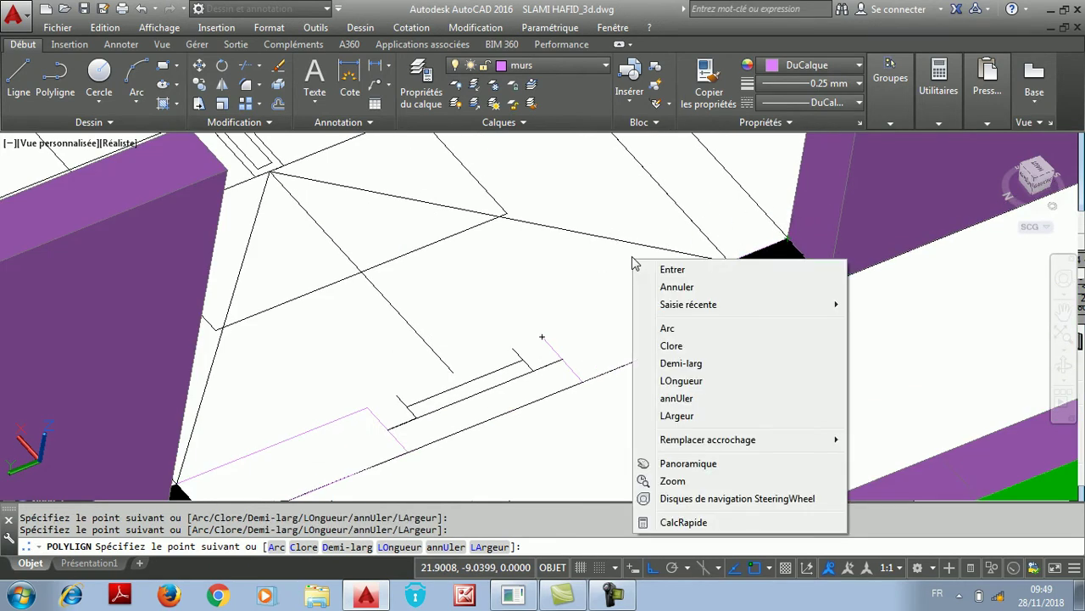
click(672, 346)
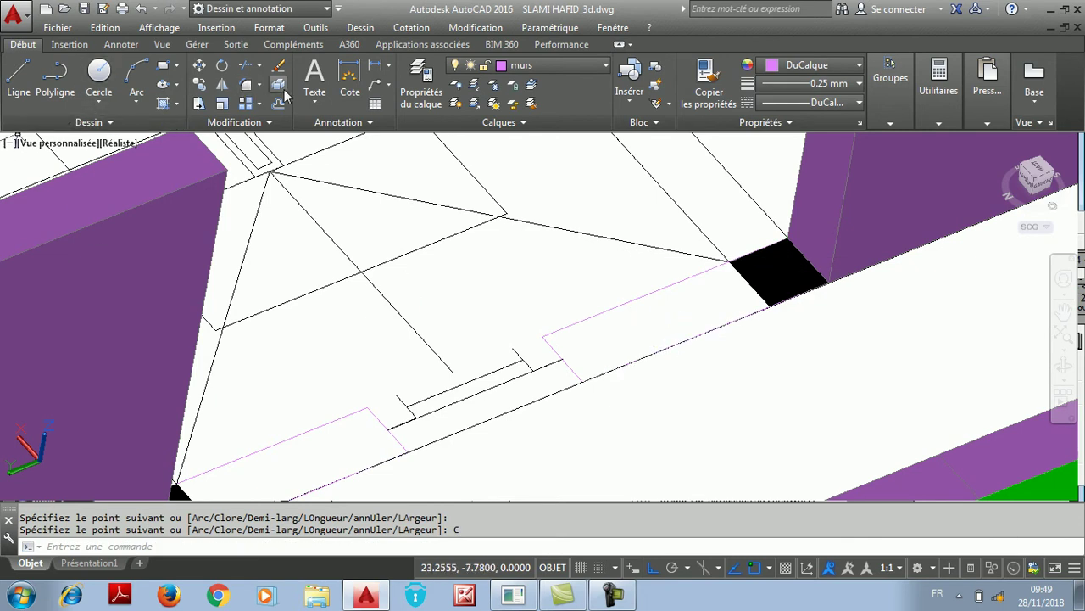
Extrude both wall outlines beside the stairwell window to a height of 2.5
click(475, 27)
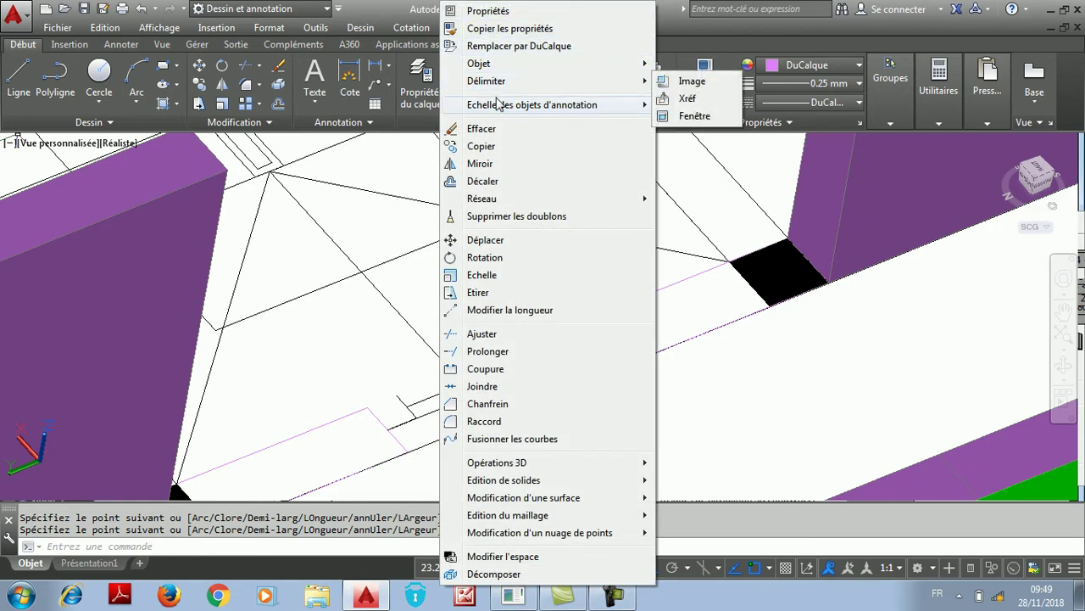
click(356, 28)
click(355, 30)
mouse_move(390, 47)
click(538, 194)
click(570, 363)
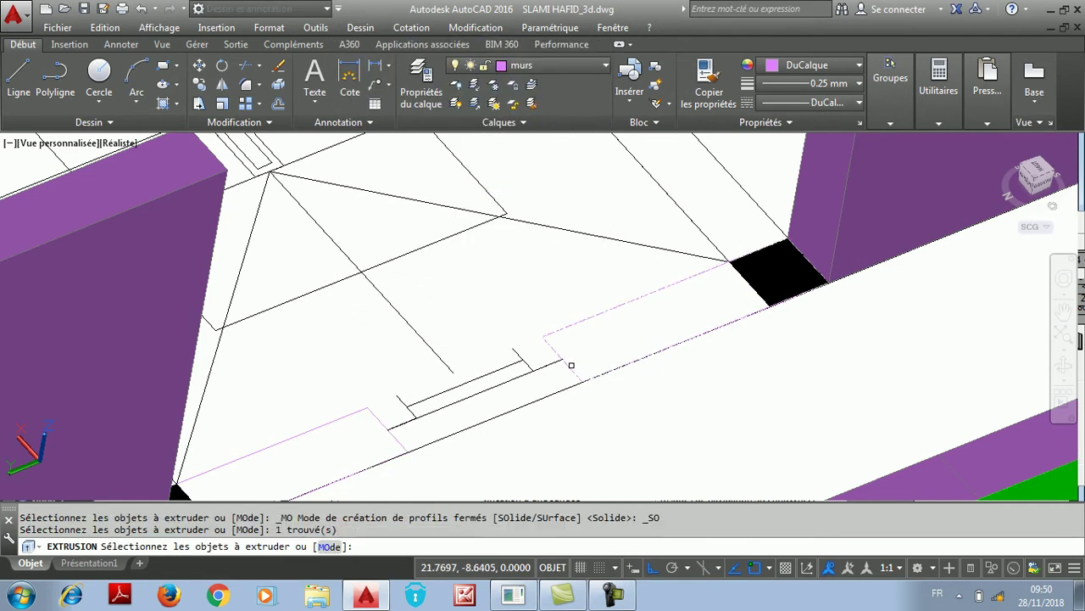
click(376, 422)
right_click(376, 423)
click(399, 429)
scroll(415, 428, down, 3)
text(2)
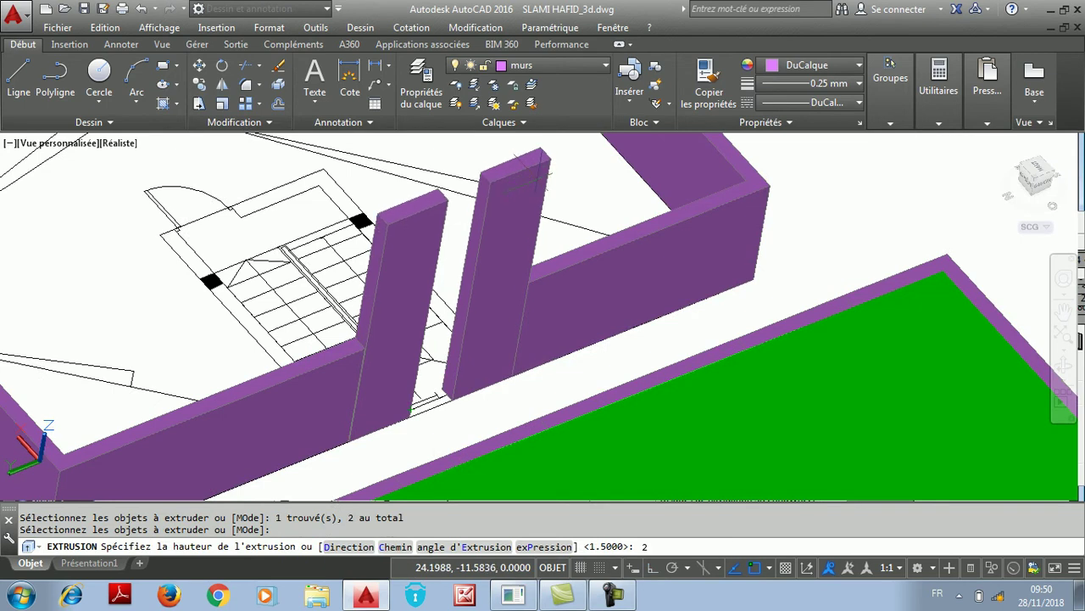
text(.5)
key(Return)
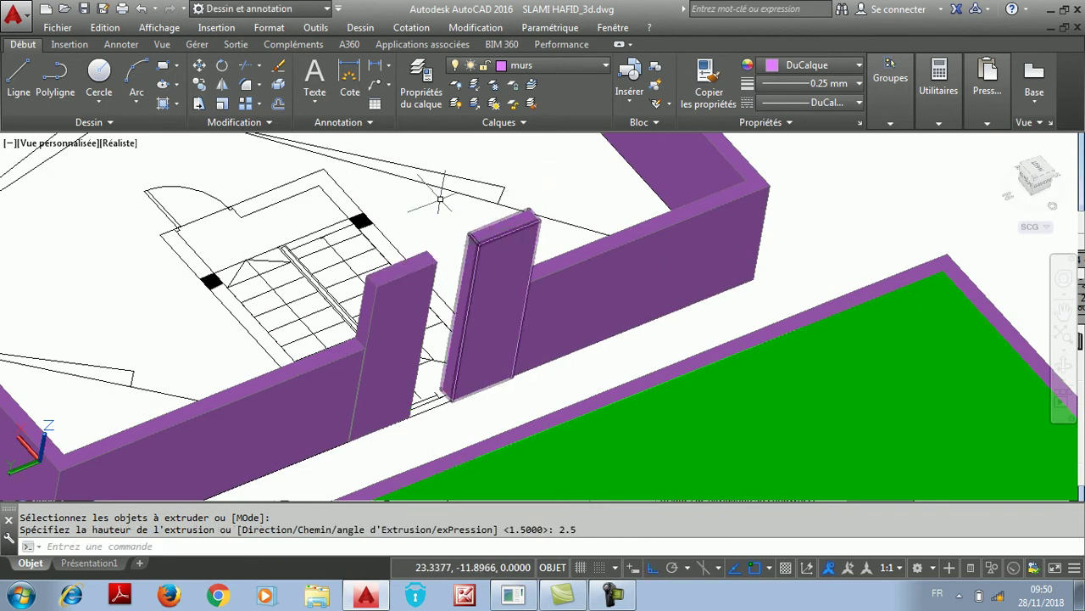
Start a polyline at the stairwell side wall's outer corner on the perimeter wall and trace its outer edge to the far corner
click(159, 27)
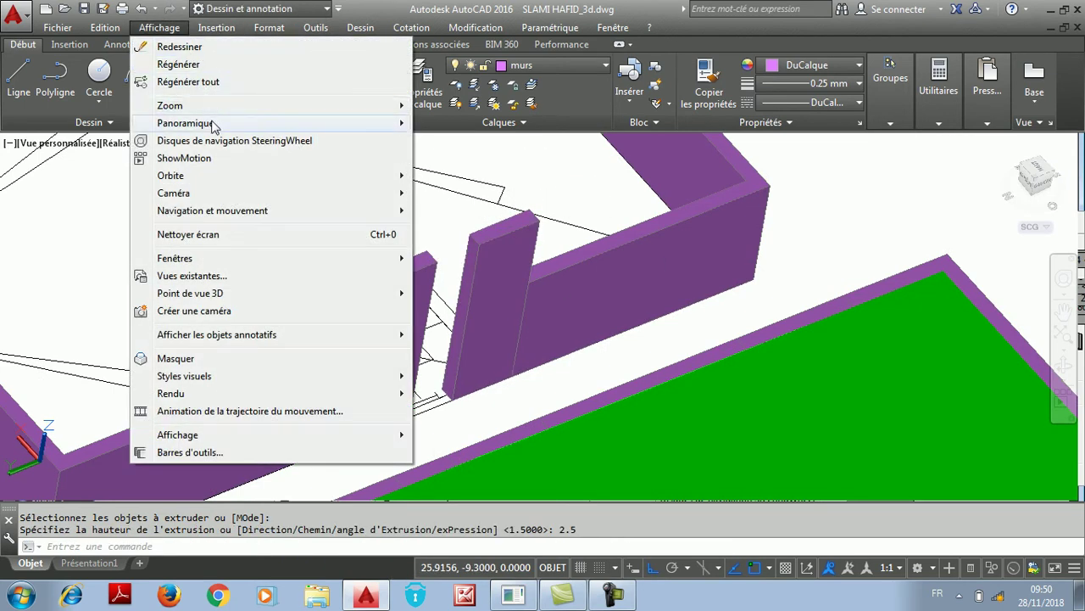
mouse_move(211, 176)
click(458, 192)
drag(458, 192, 878, 334)
scroll(657, 282, up, 6)
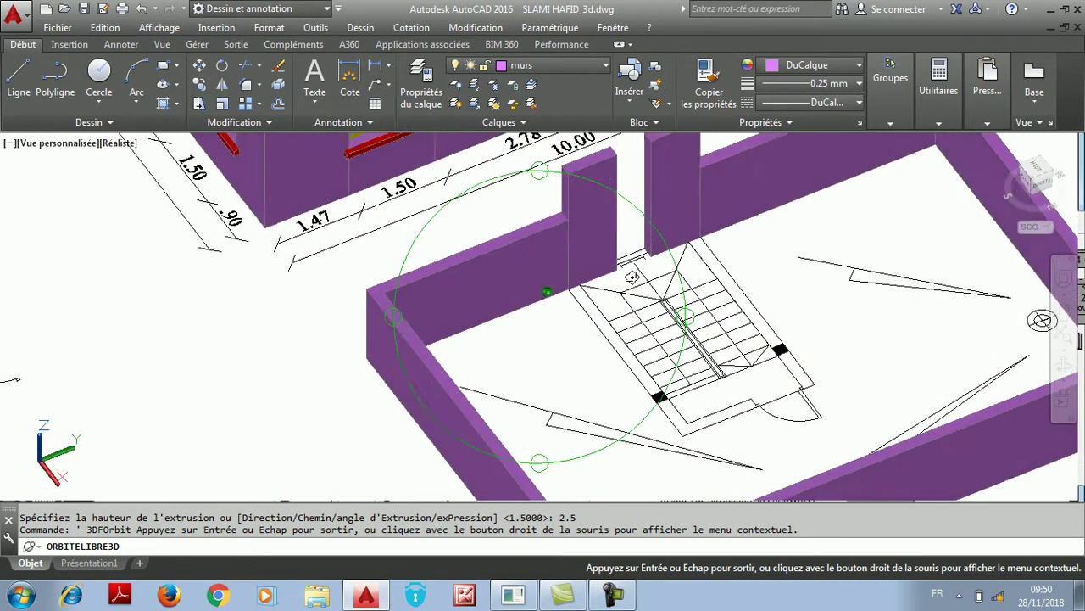
right_click(593, 261)
click(624, 262)
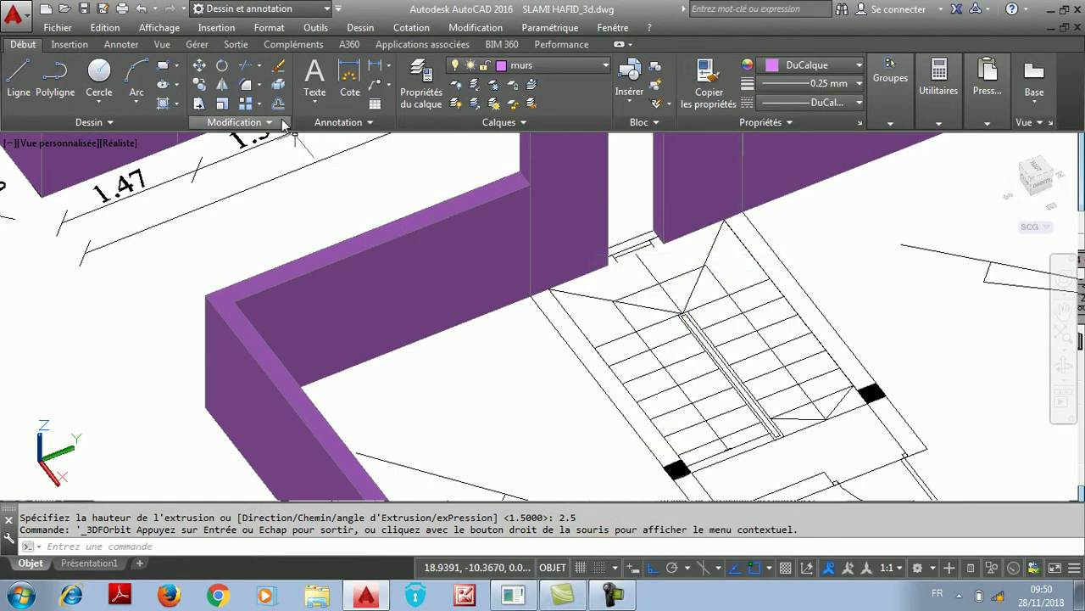
click(56, 81)
scroll(615, 302, up, 2)
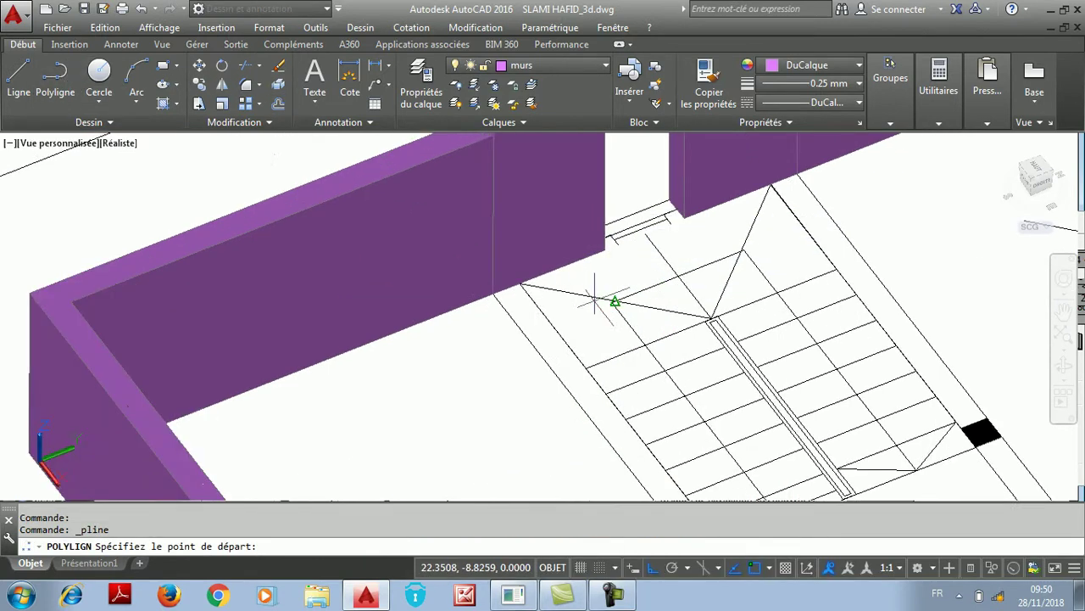
scroll(615, 302, up, 1)
click(450, 291)
scroll(450, 291, down, 3)
scroll(543, 390, up, 2)
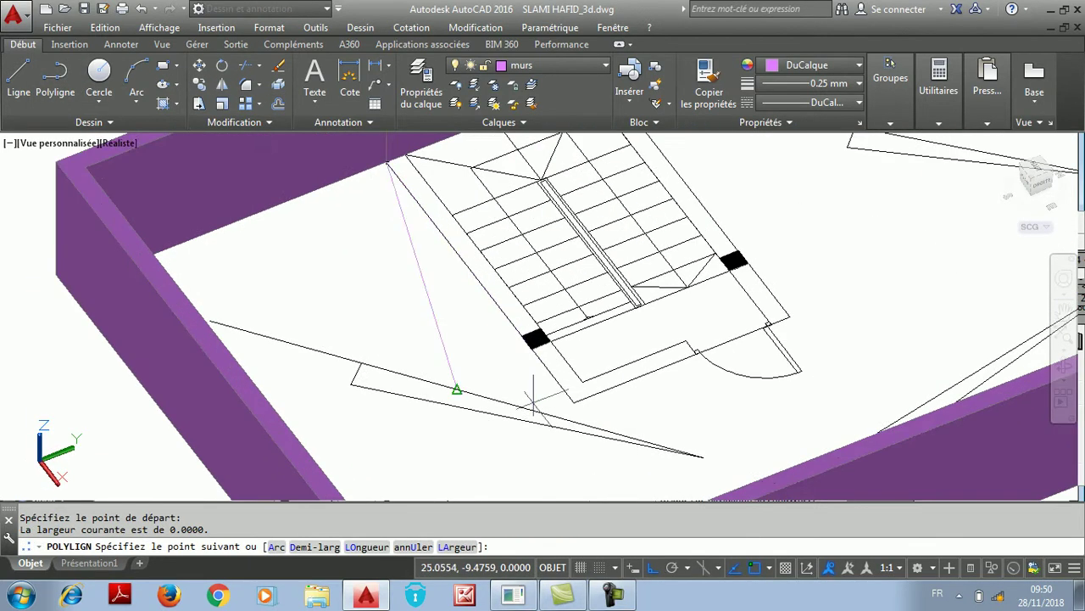
click(574, 403)
Continue the outline to the door jamb, return along the inner wall faces to the window wall, and close the polyline
scroll(659, 368, up, 4)
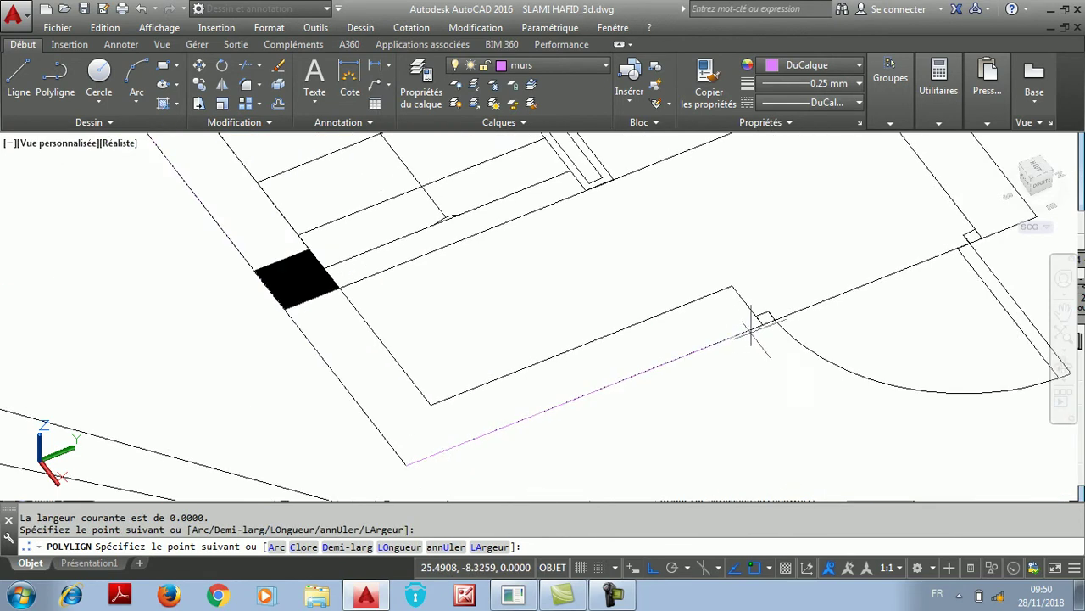
click(762, 320)
click(429, 402)
scroll(427, 412, down, 3)
scroll(325, 276, down, 3)
scroll(431, 419, up, 6)
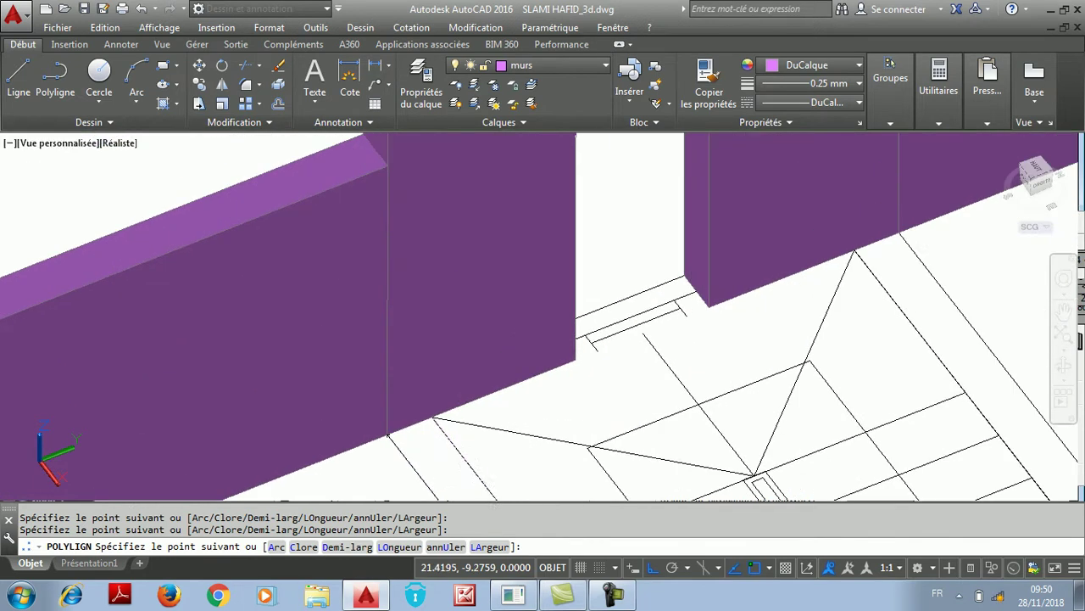
right_click(433, 417)
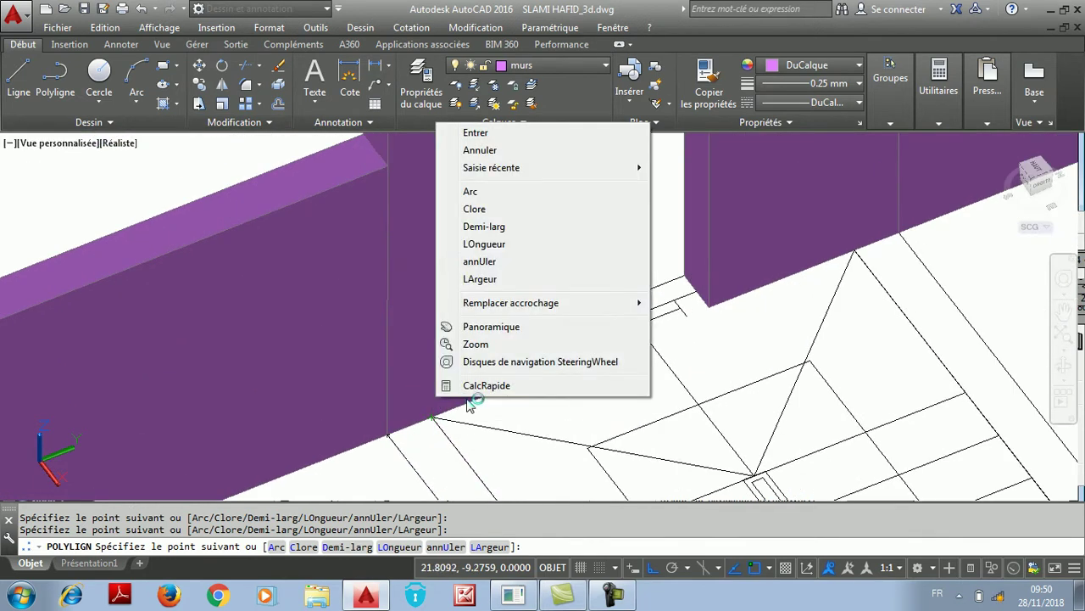
click(475, 208)
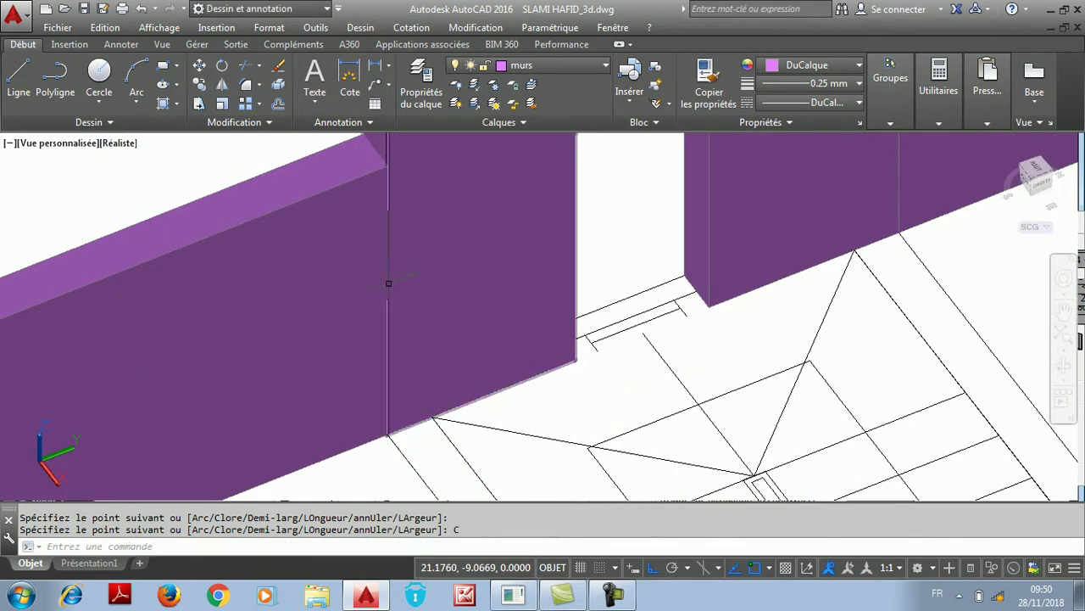
Trace the opposite stairwell side wall from the window wall to its end beside the door as a closed polyline
scroll(400, 274, down, 2)
right_click(628, 258)
click(663, 266)
scroll(593, 265, up, 2)
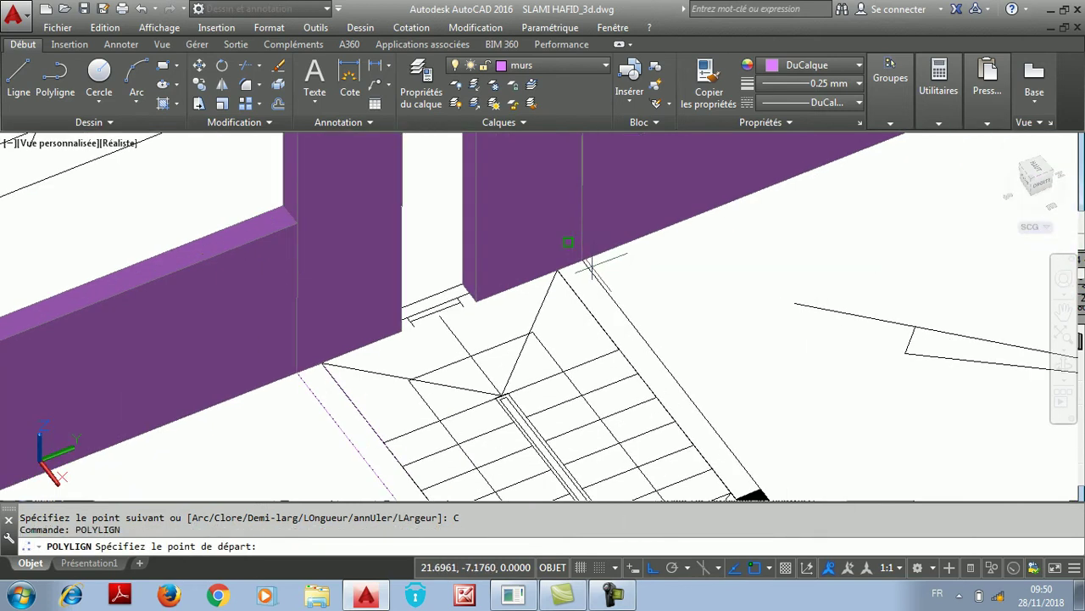
click(582, 259)
scroll(585, 272, down, 3)
scroll(652, 373, up, 3)
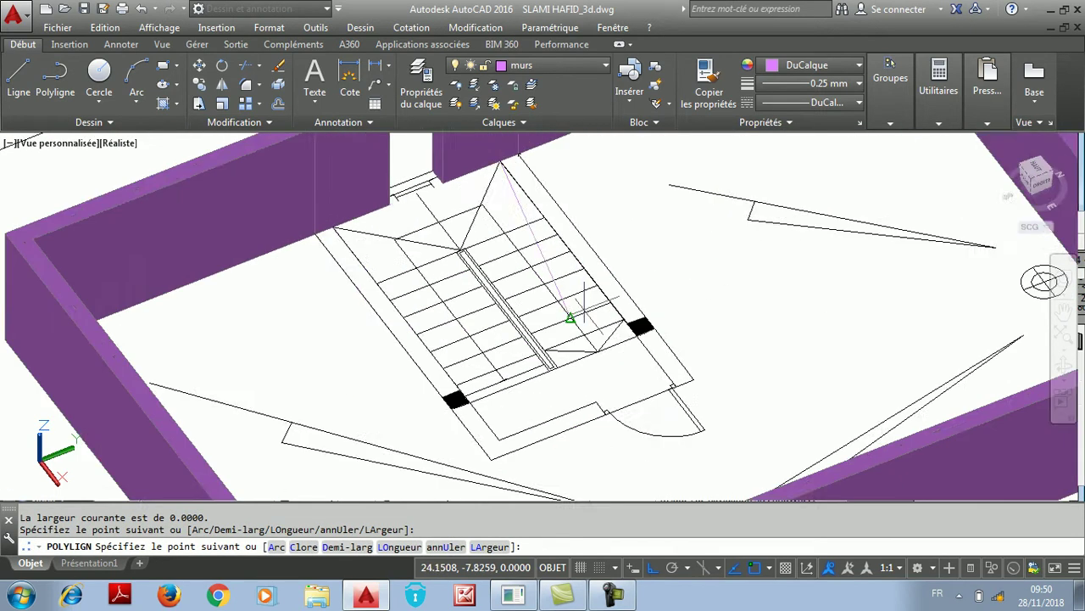
scroll(656, 382, up, 3)
click(694, 389)
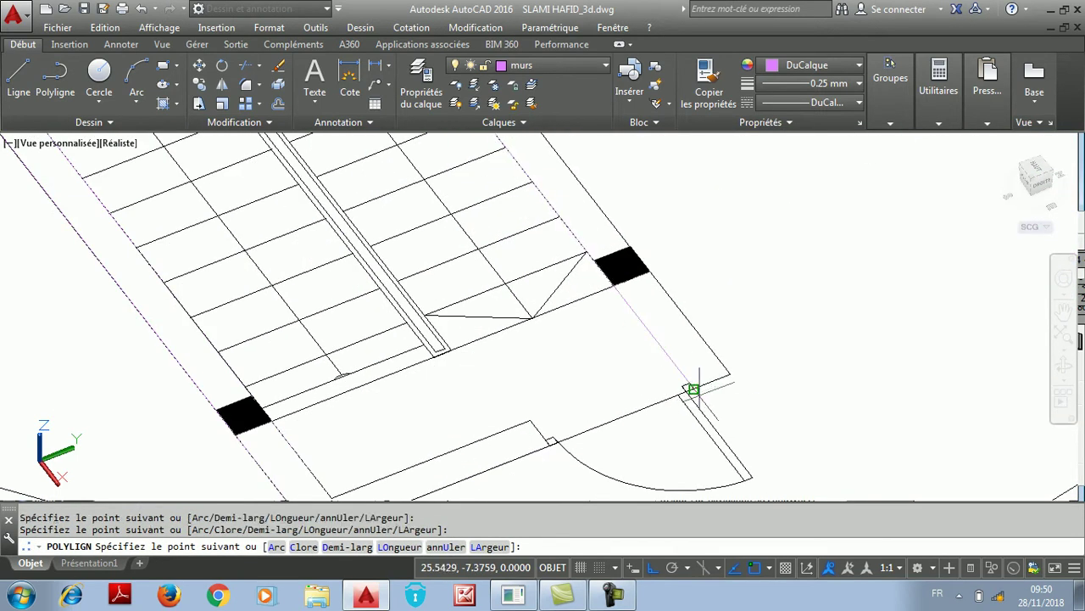
scroll(685, 389, down, 4)
scroll(585, 205, up, 2)
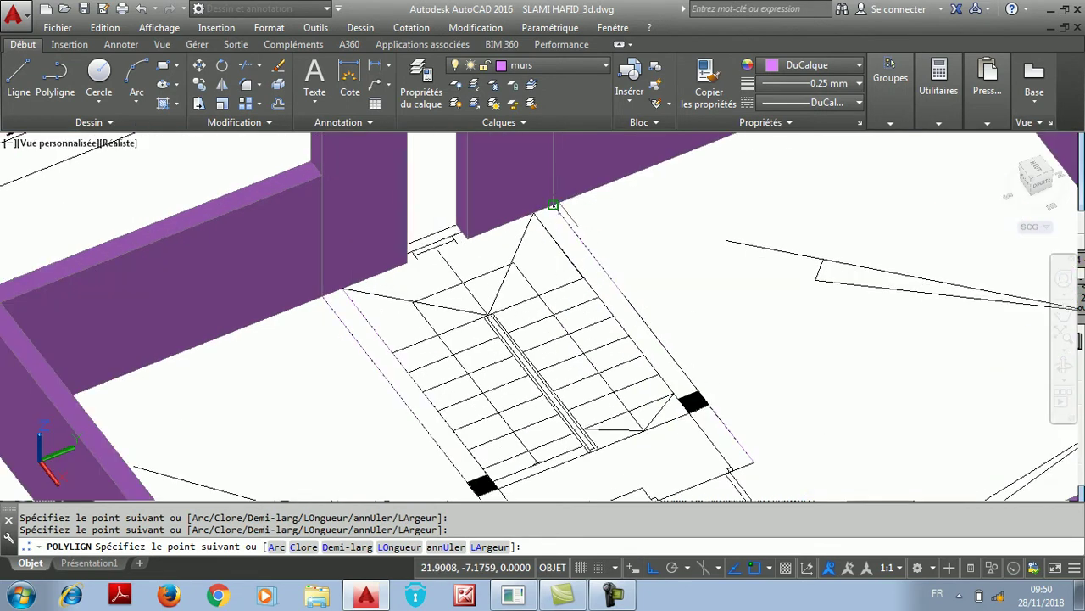
right_click(553, 205)
click(585, 287)
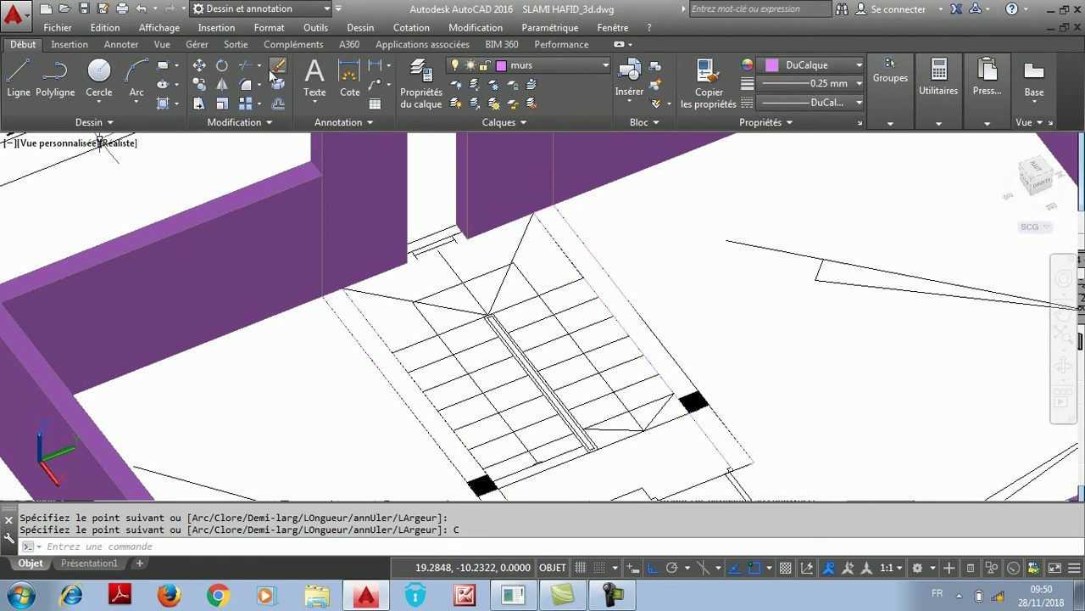
click(360, 28)
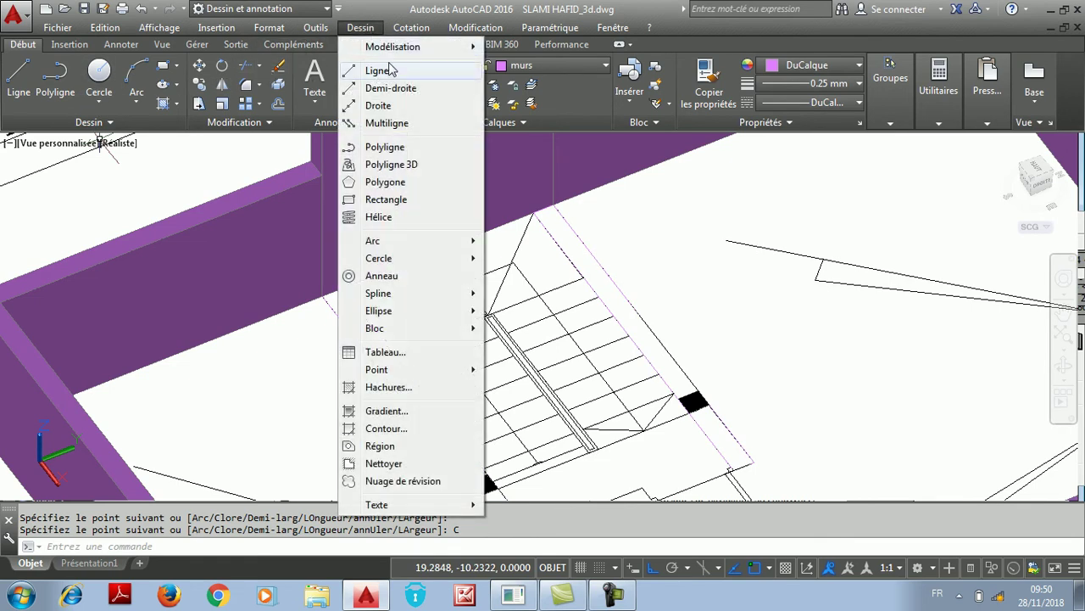
mouse_move(412, 51)
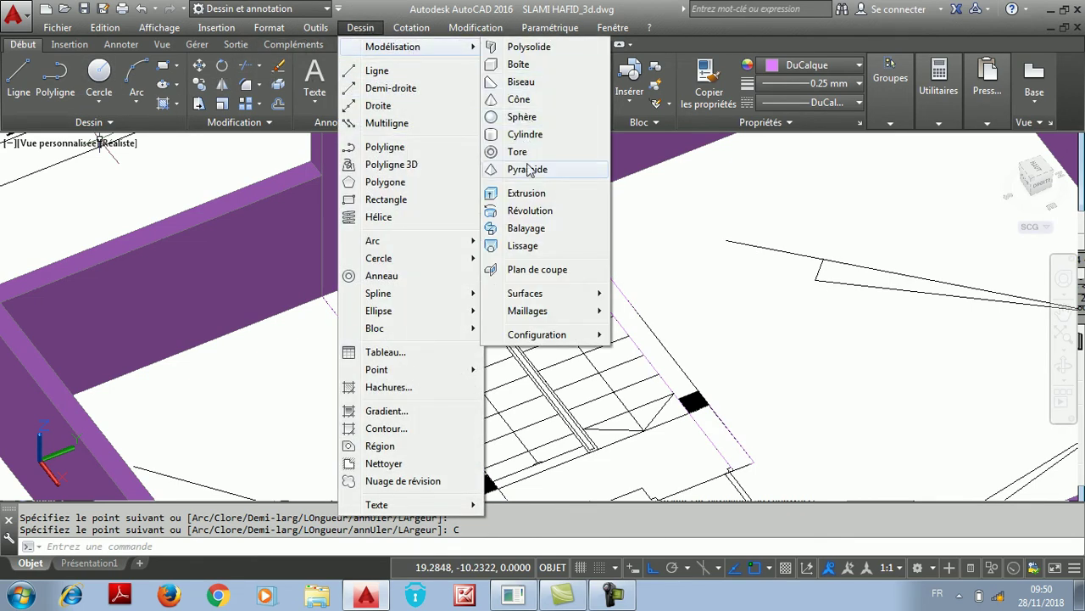
click(527, 194)
scroll(536, 204, down, 4)
scroll(477, 337, up, 5)
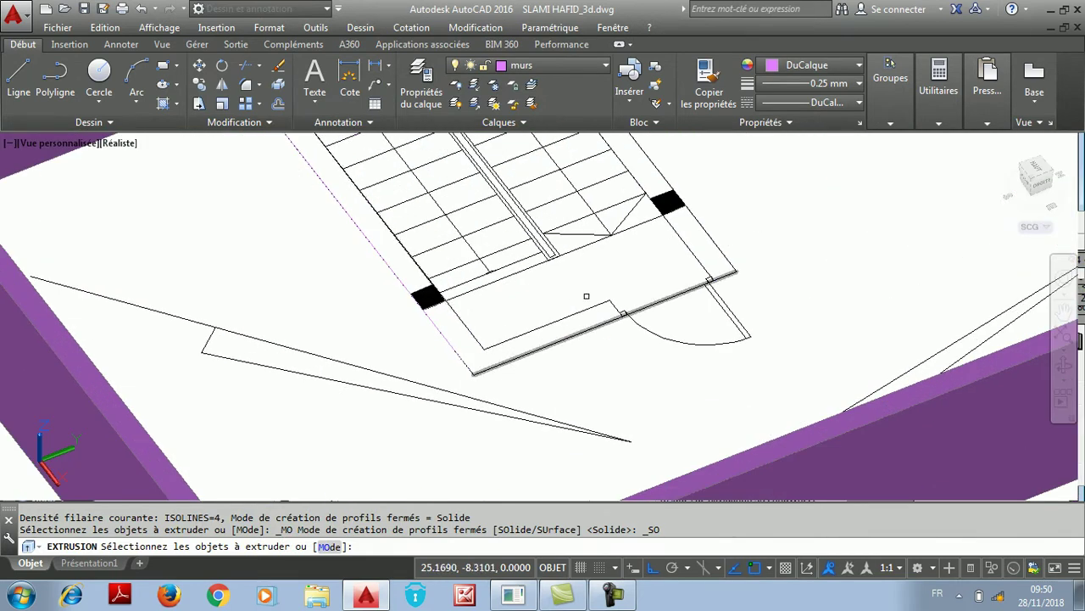
right_click(567, 271)
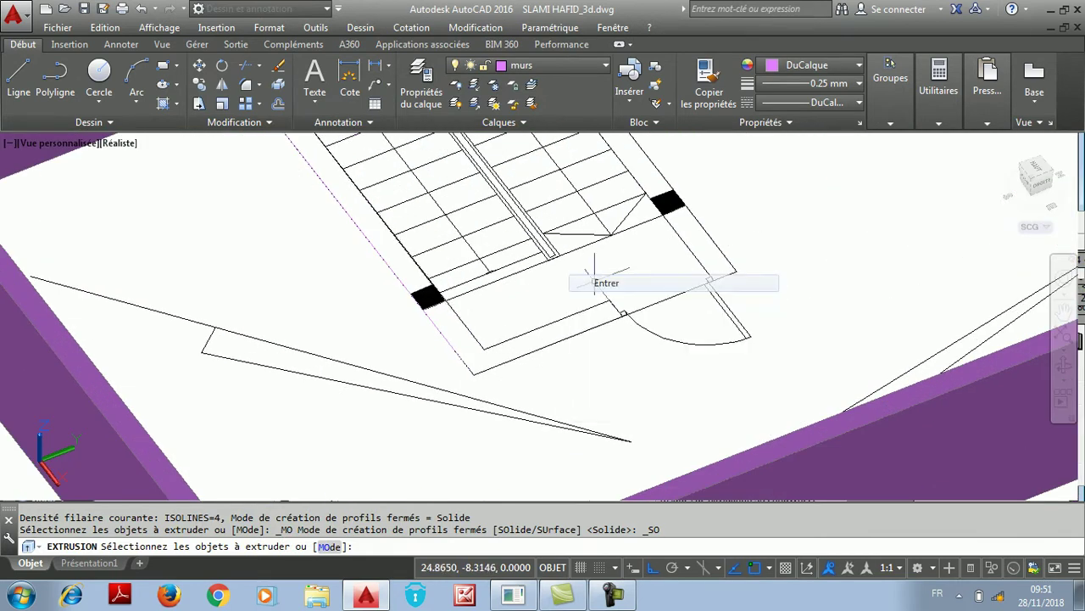
click(585, 282)
Erase the two original plan lines overlapping the inner edges of the new stairwell wall outlines
click(560, 320)
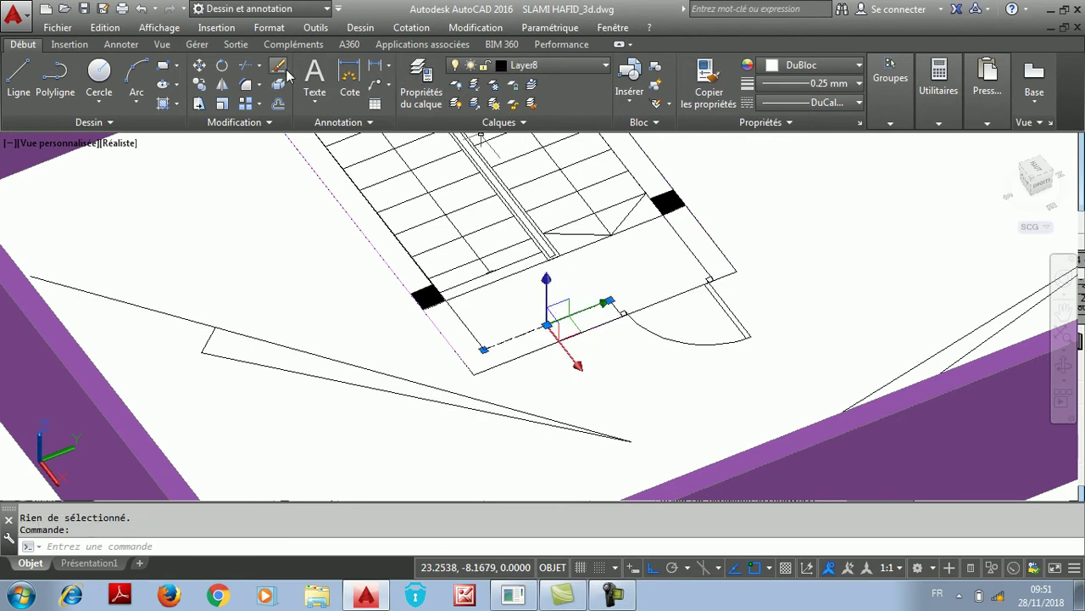
key(Delete)
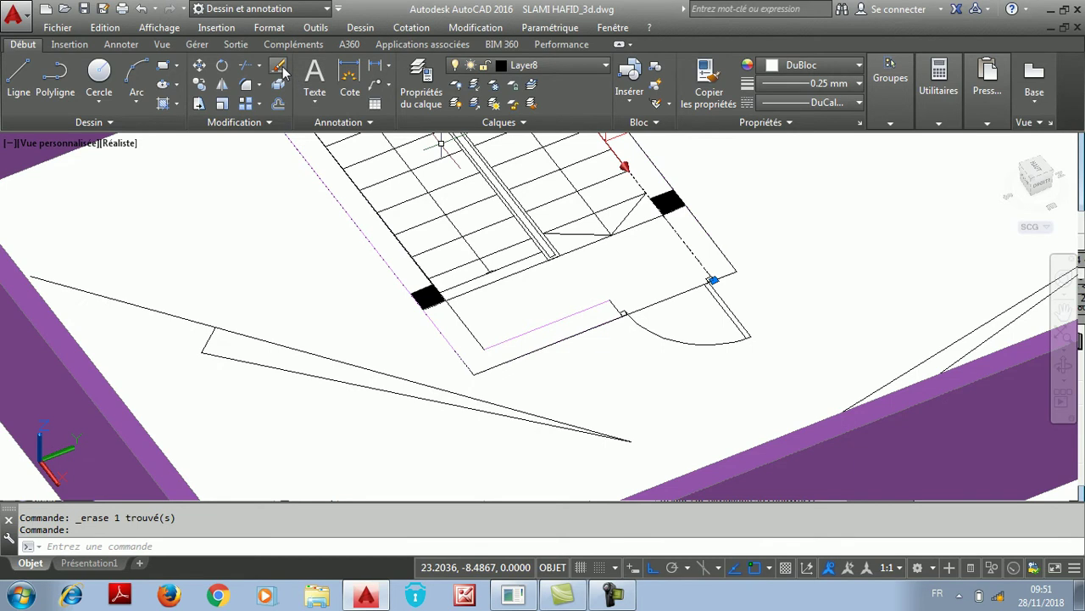
key(Escape)
Extrude both closed stairwell side wall outlines beside the door to a height of 2.5
click(174, 28)
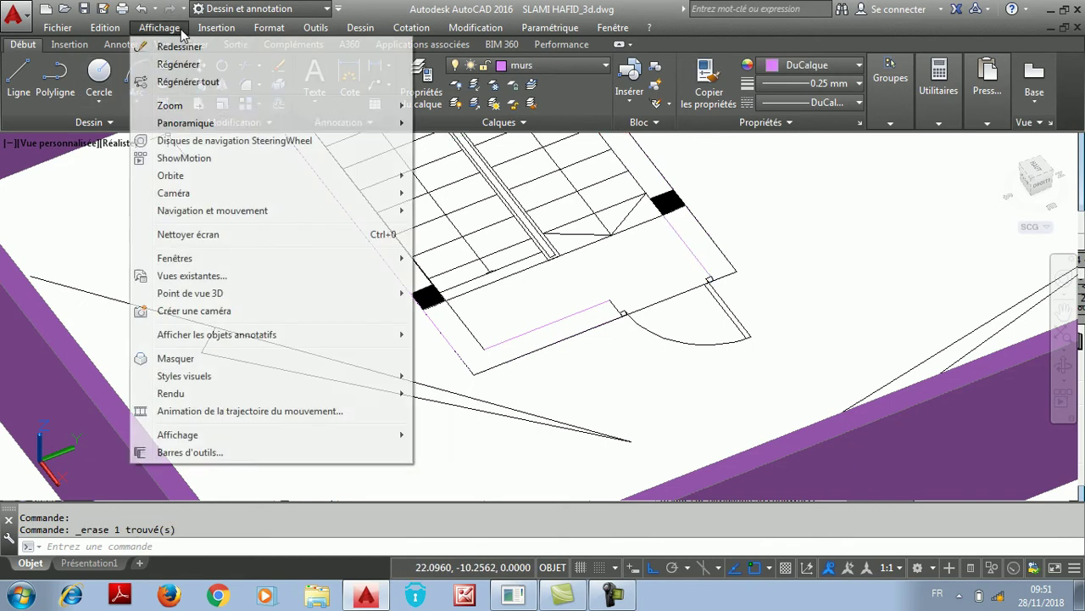
click(217, 27)
click(366, 28)
mouse_move(398, 47)
click(528, 194)
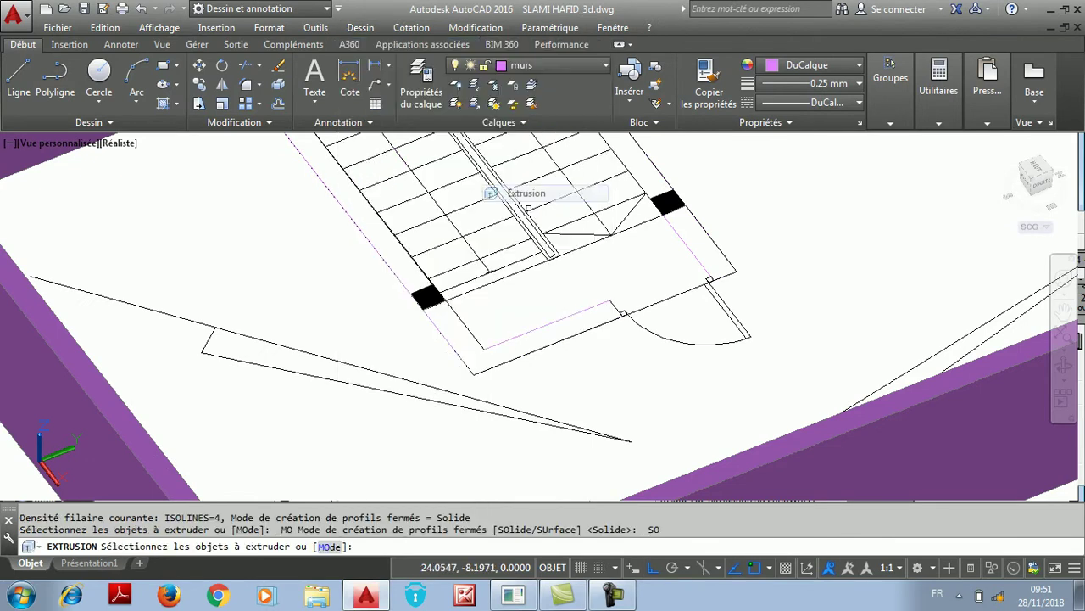
click(517, 337)
click(691, 244)
right_click(695, 259)
click(725, 259)
scroll(644, 254, down, 4)
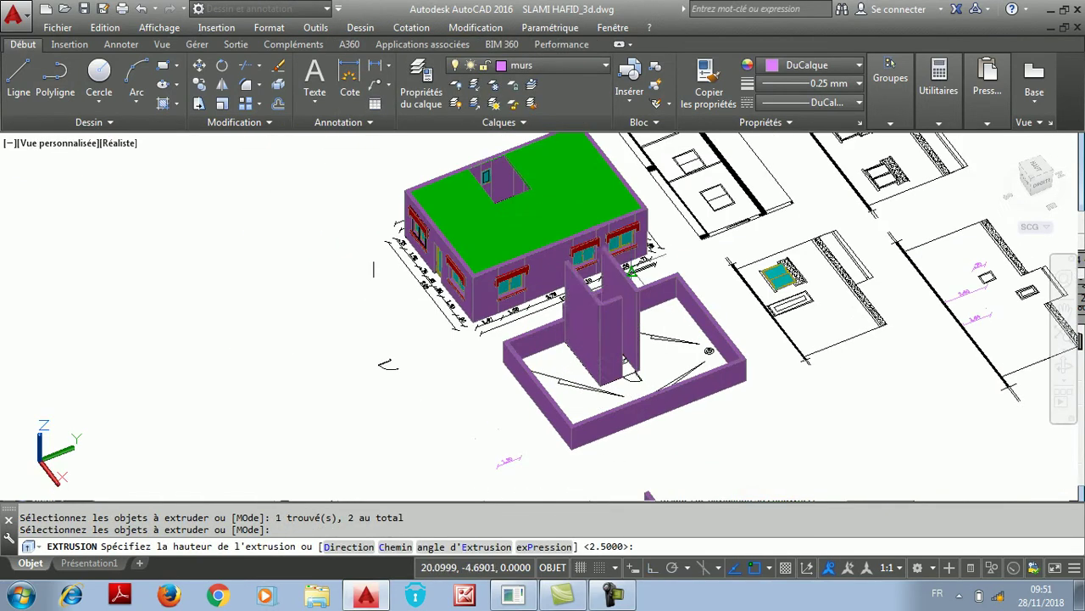
scroll(644, 254, up, 2)
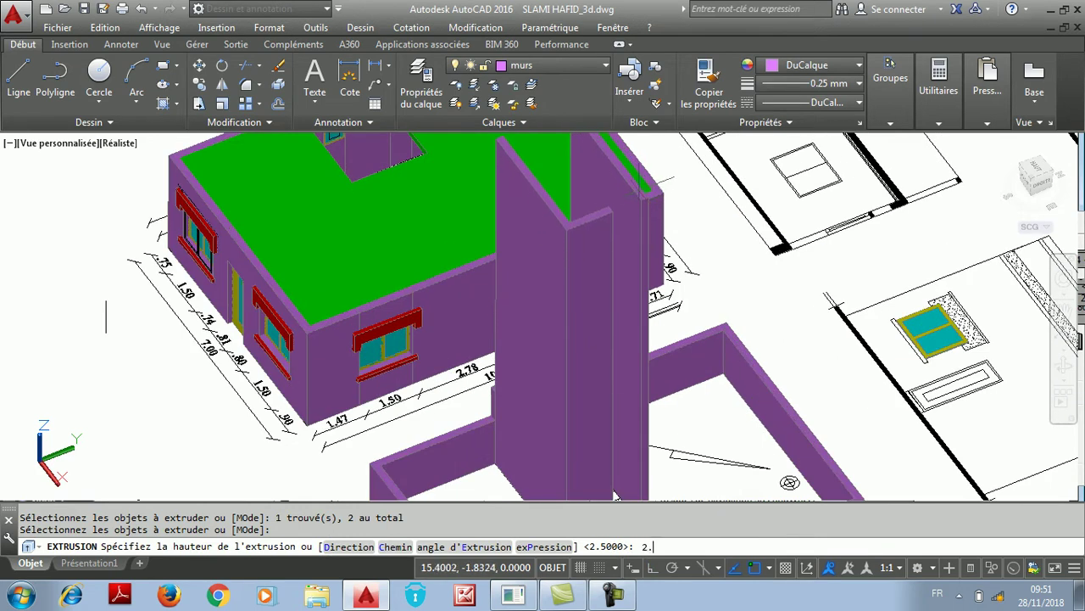
text(2.5)
key(Return)
scroll(559, 303, down, 2)
scroll(560, 304, up, 4)
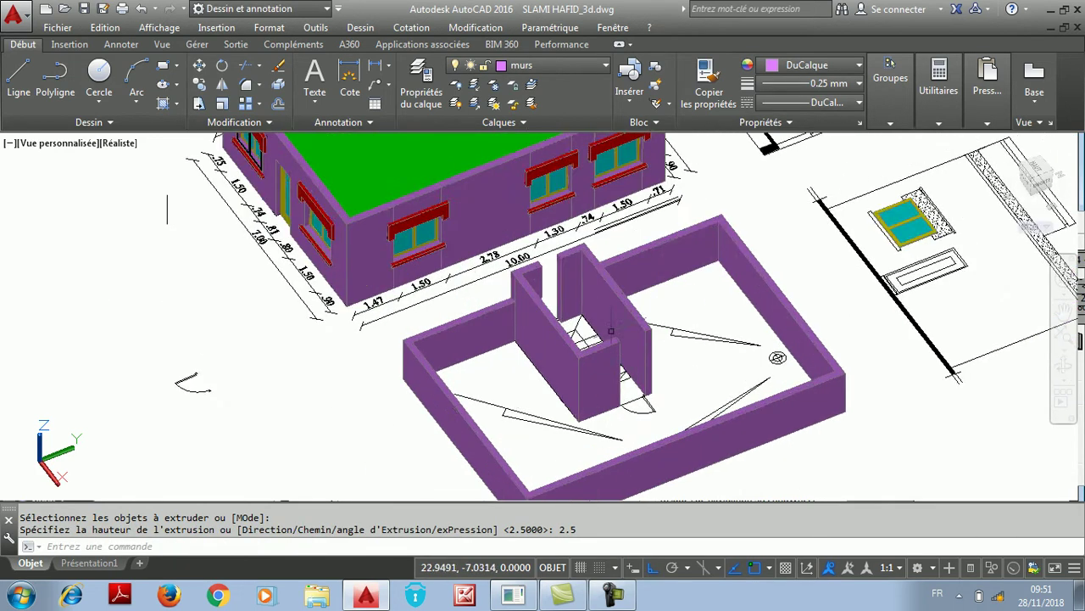
scroll(559, 304, down, 2)
scroll(594, 297, up, 3)
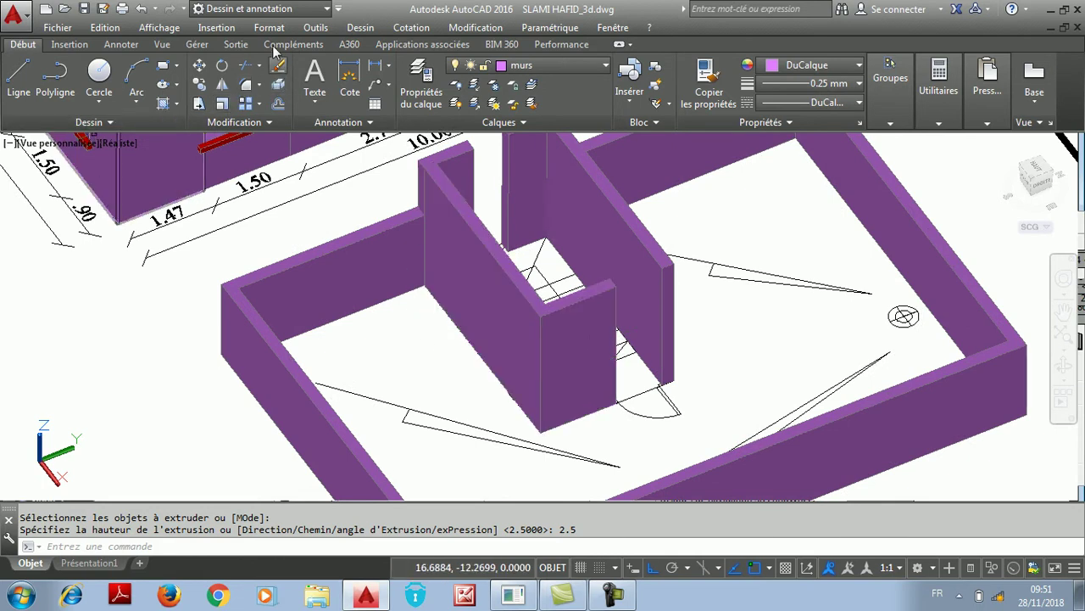
On the elevation with the stairwell window, draw a 1.5 line down the wall edge from the parapet's top outer corner
click(152, 29)
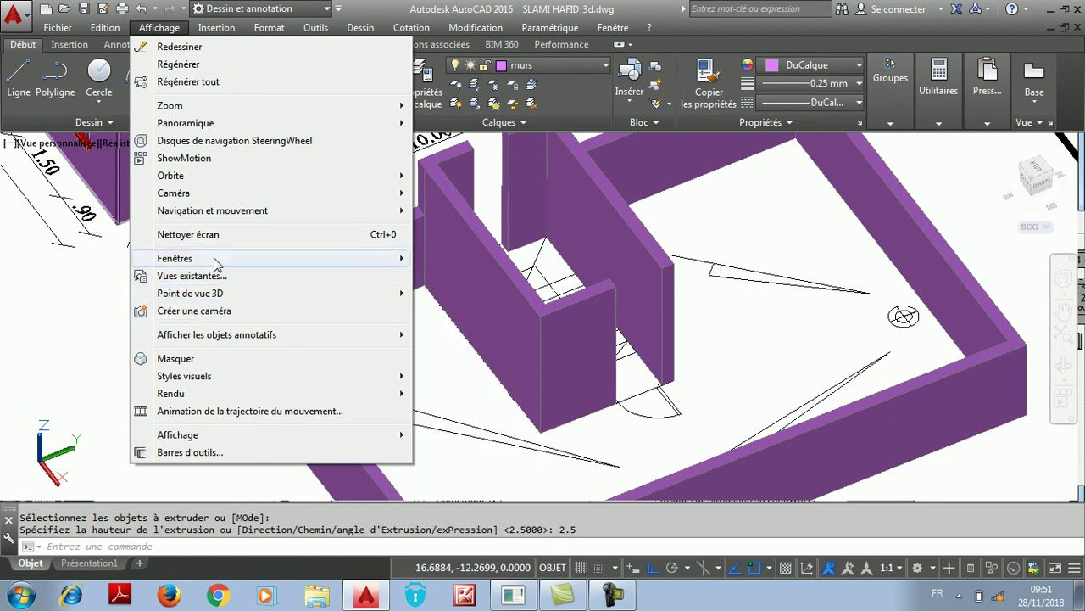
mouse_move(265, 185)
click(457, 194)
drag(475, 315, 488, 363)
scroll(489, 362, down, 5)
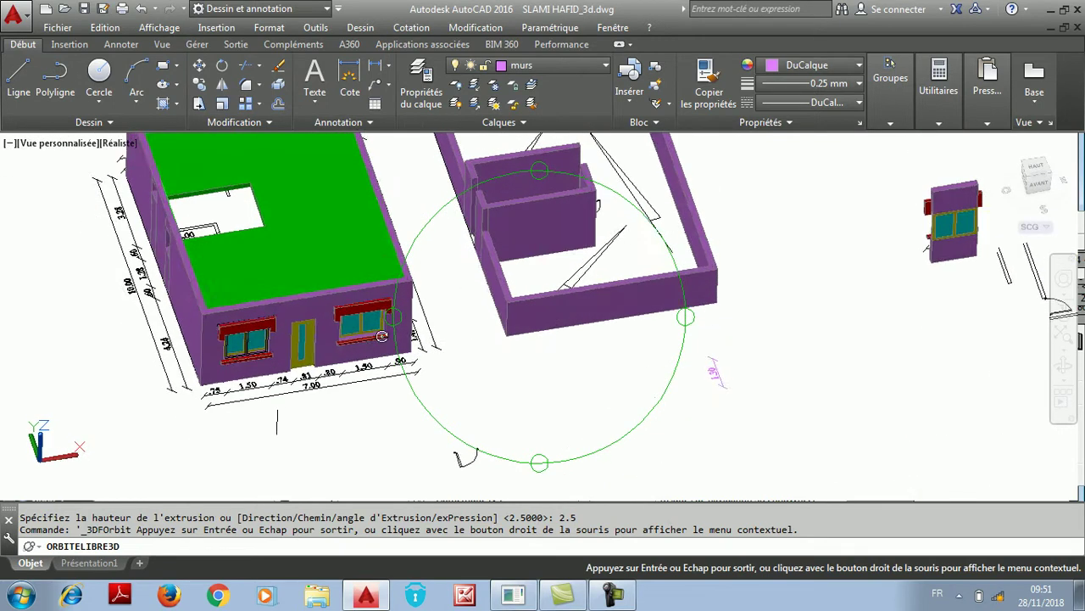
scroll(467, 253, up, 8)
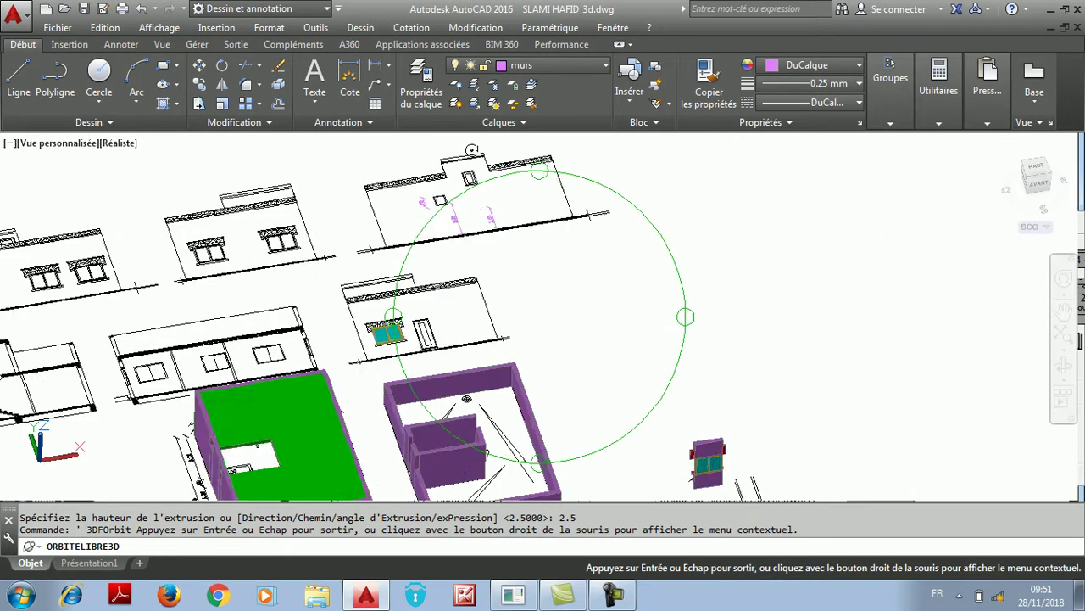
right_click(237, 176)
click(249, 184)
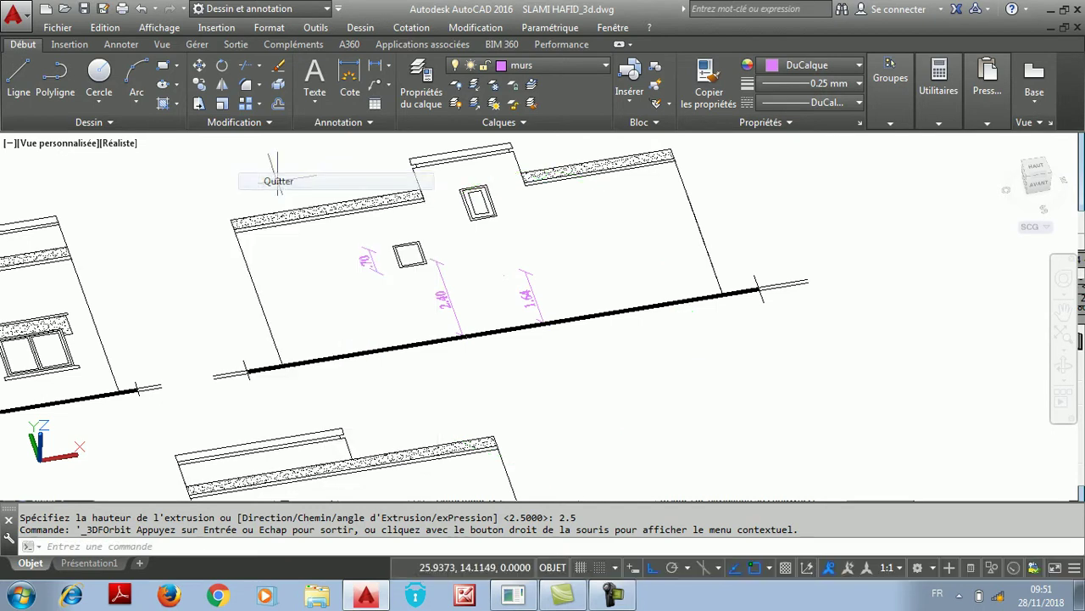
click(18, 75)
scroll(227, 222, up, 4)
scroll(227, 222, up, 2)
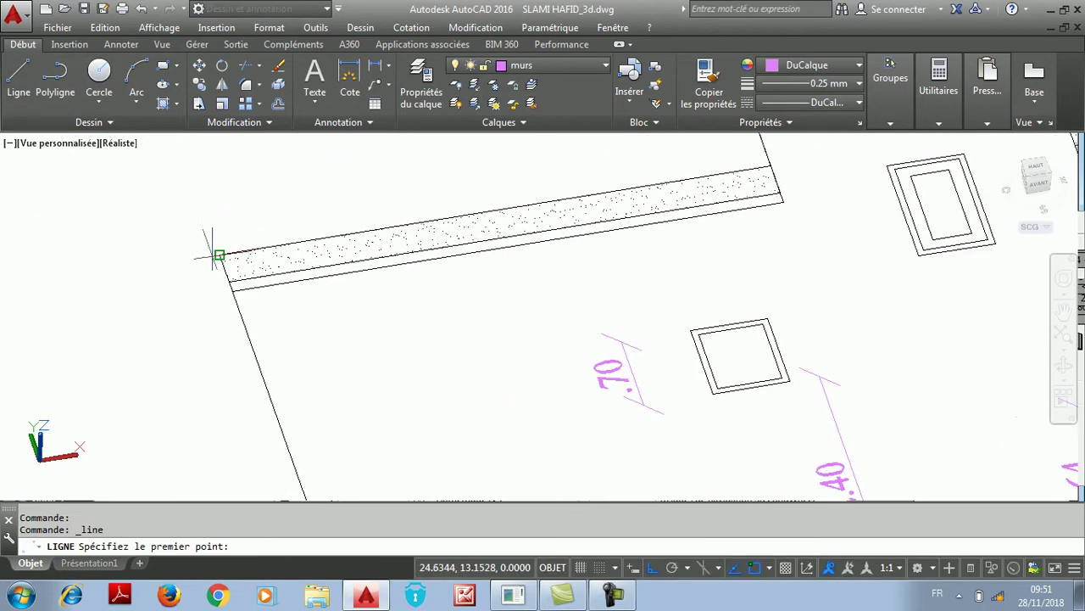
click(218, 255)
text(1.5)
key(Return)
Continue the line horizontally across the elevation to the opposite wall edge and end the command
scroll(280, 374, down, 2)
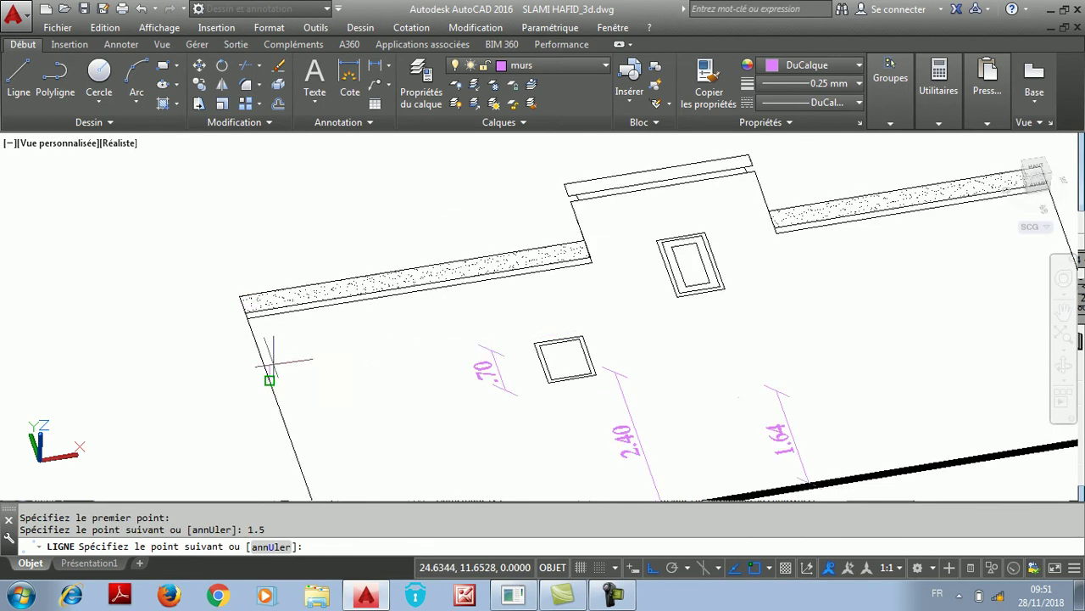
middle_drag(1051, 231, 887, 257)
scroll(882, 246, up, 1)
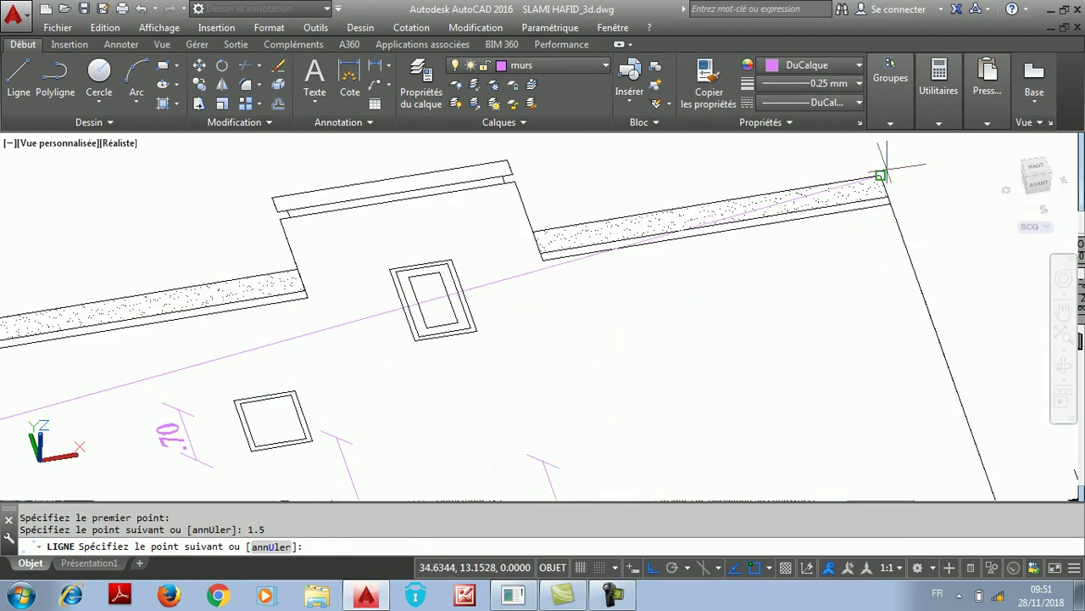
right_click(919, 282)
click(943, 299)
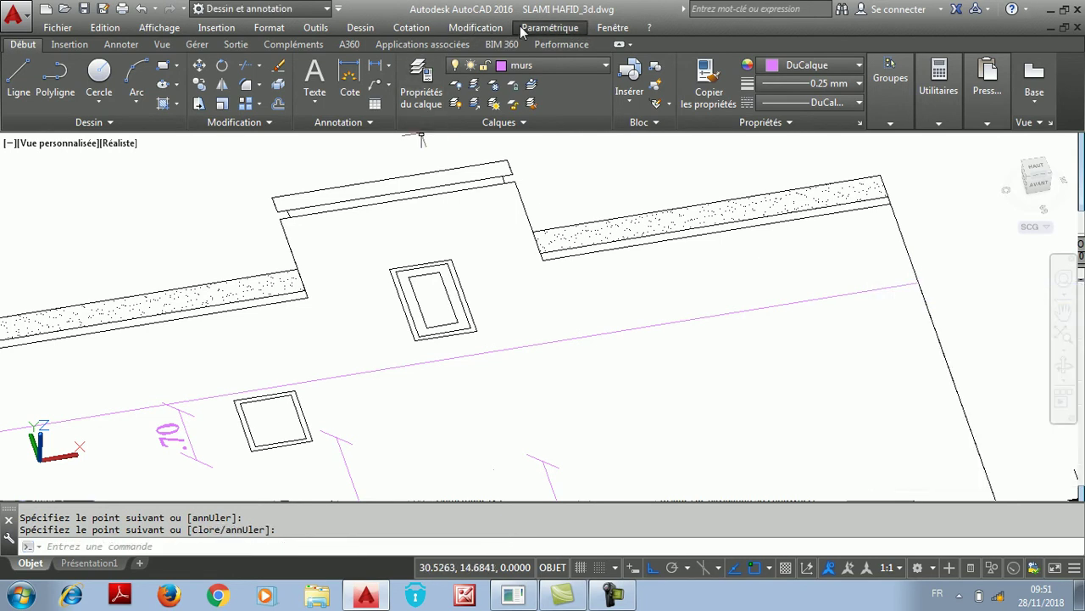
Place a linear dimension between the new horizontal line and the lower edge of the stairwell window
click(418, 30)
click(426, 70)
scroll(463, 339, up, 3)
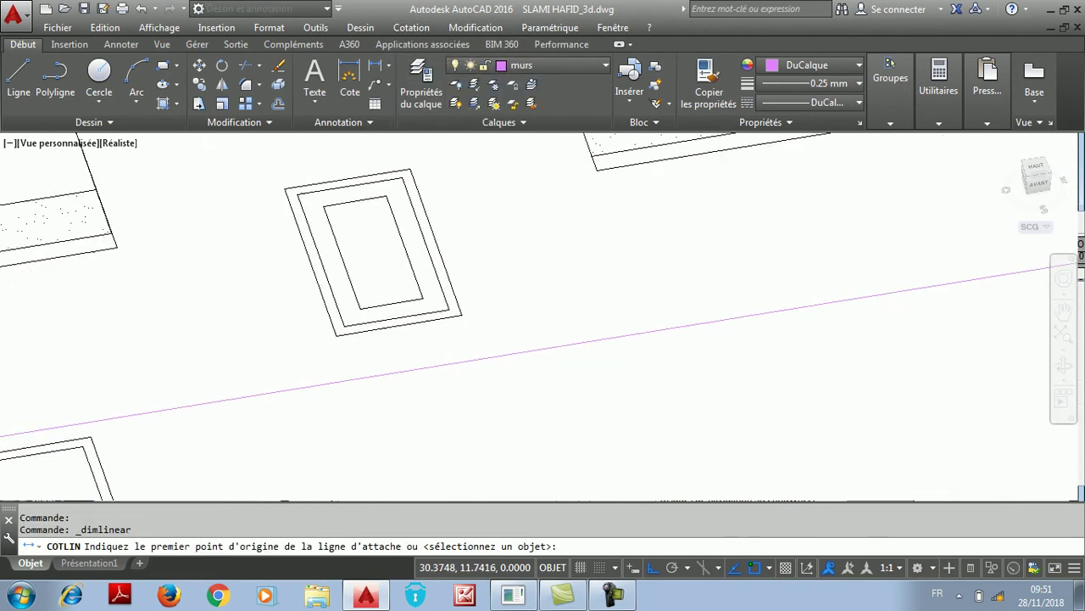
click(319, 386)
click(356, 349)
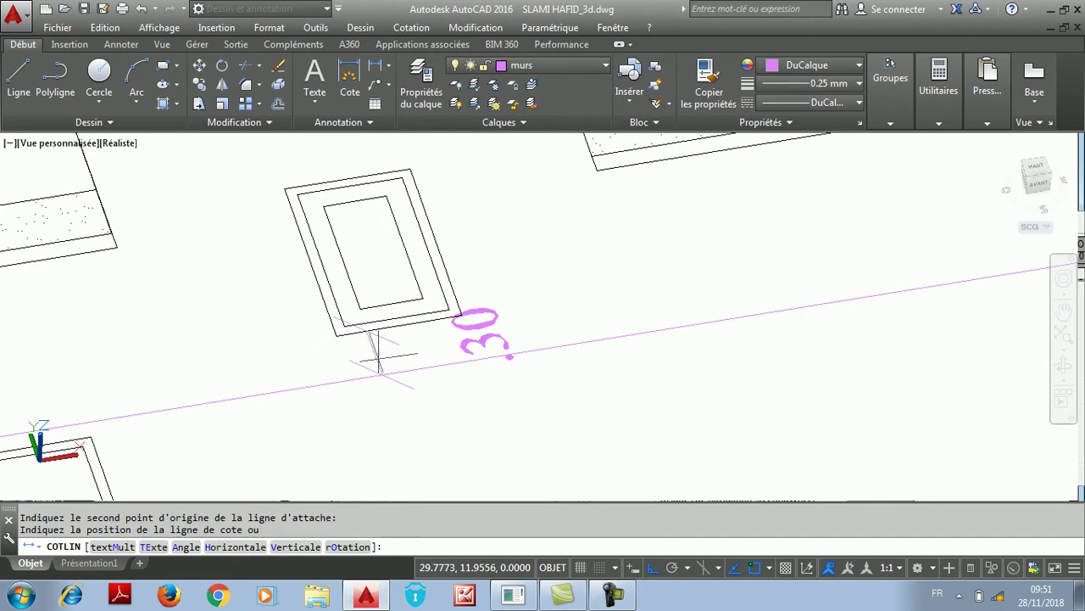
click(537, 298)
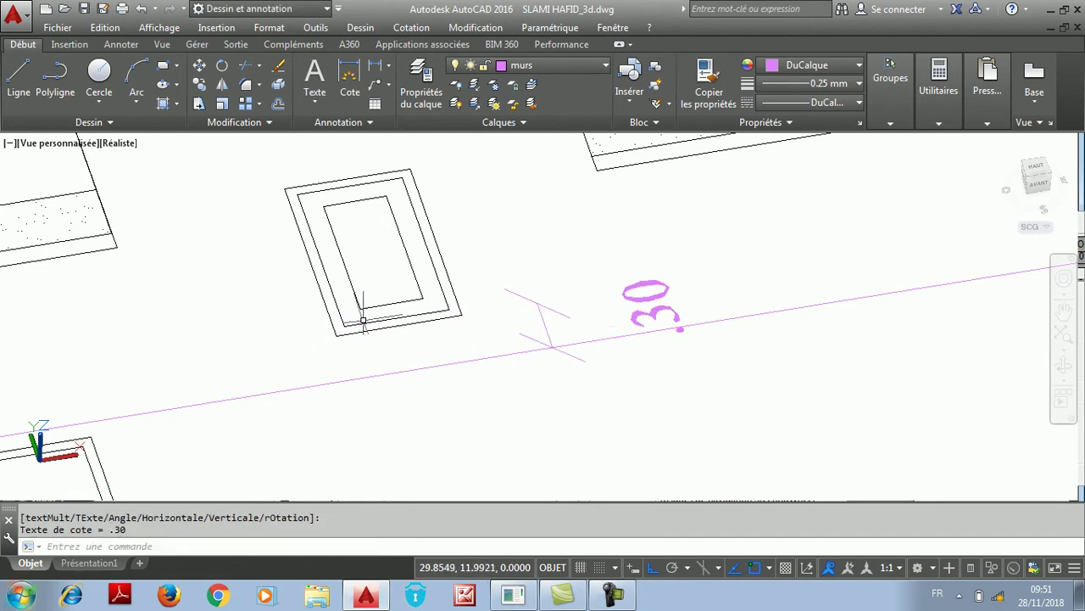
Draw a rectangle filling the window gap between the two stairwell wall ends on the terrace
scroll(490, 252, down, 2)
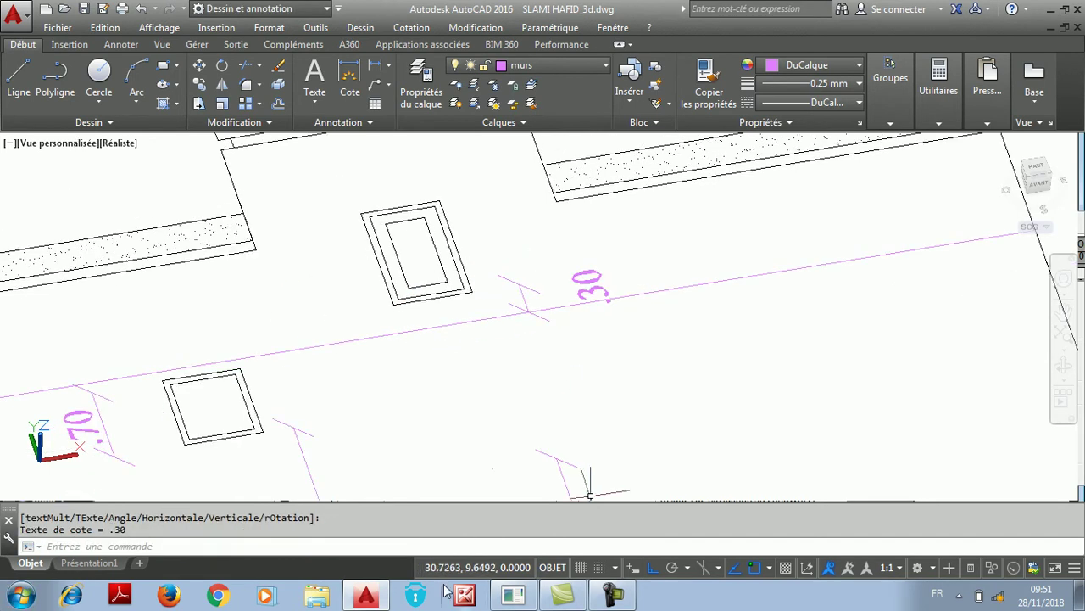
scroll(387, 291, down, 5)
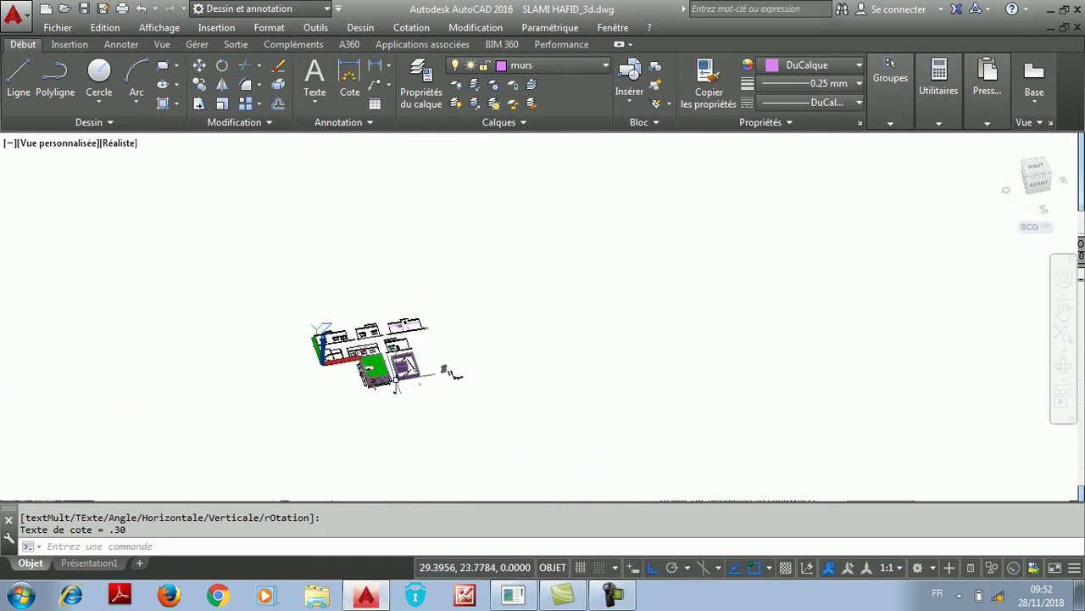
scroll(417, 353, up, 2)
scroll(407, 288, up, 10)
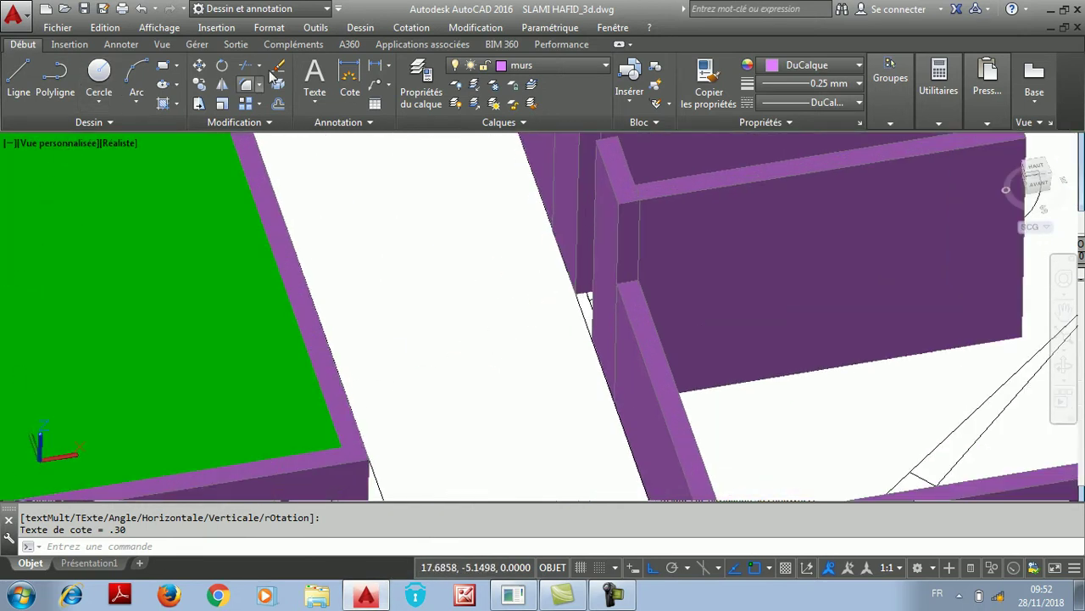
click(156, 28)
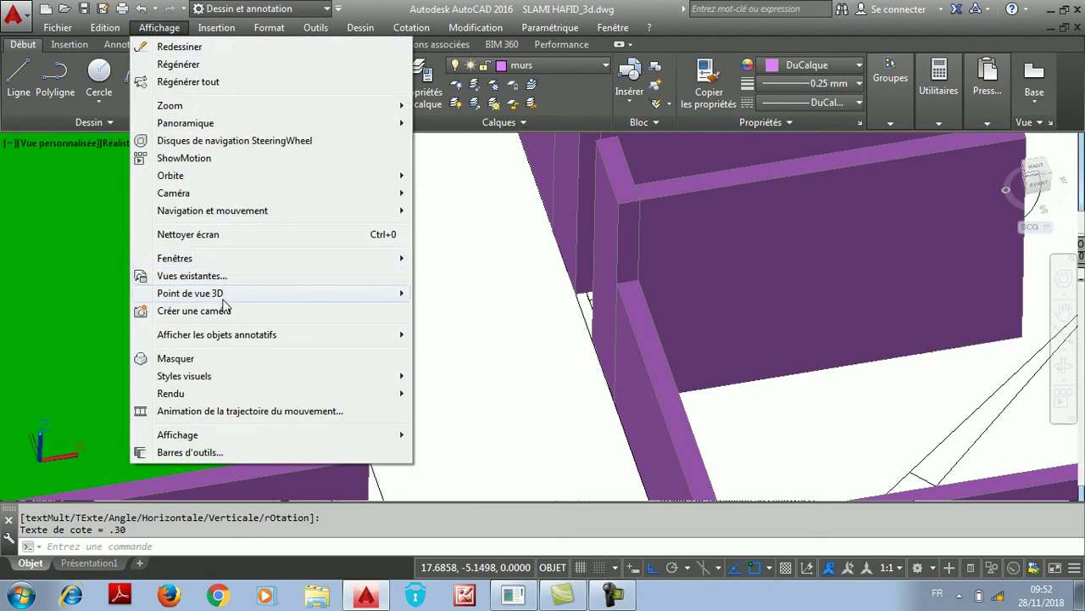
mouse_move(394, 175)
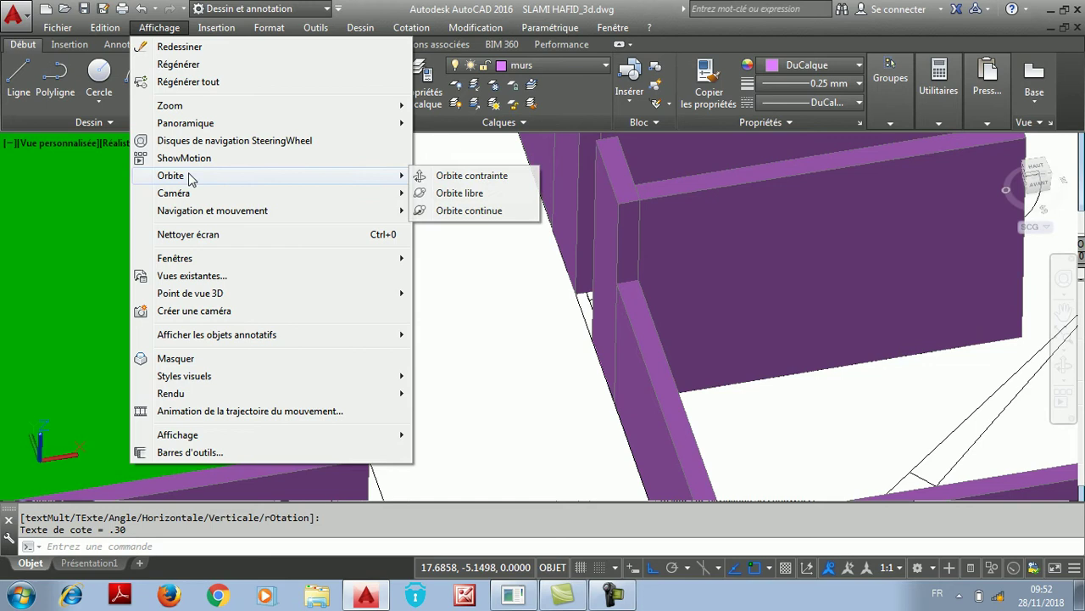
click(414, 196)
drag(523, 368, 336, 174)
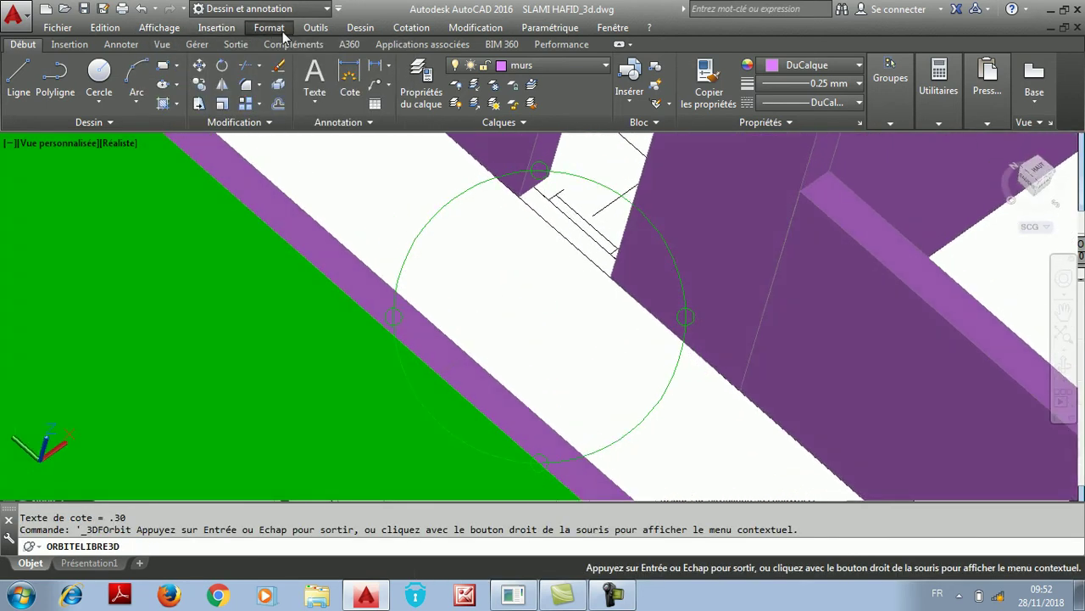
click(178, 32)
key(Escape)
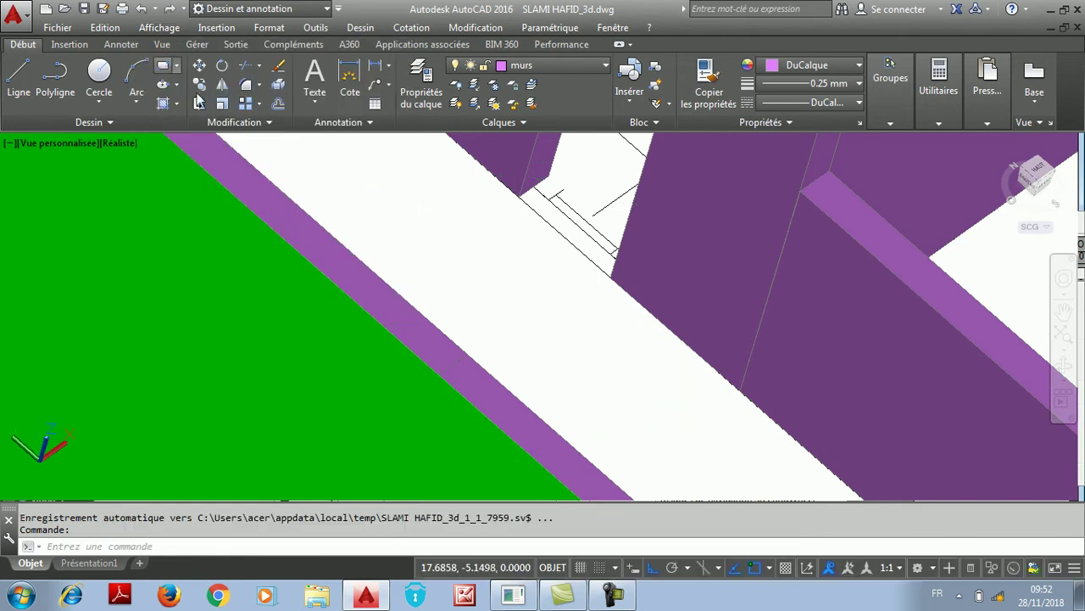
click(611, 277)
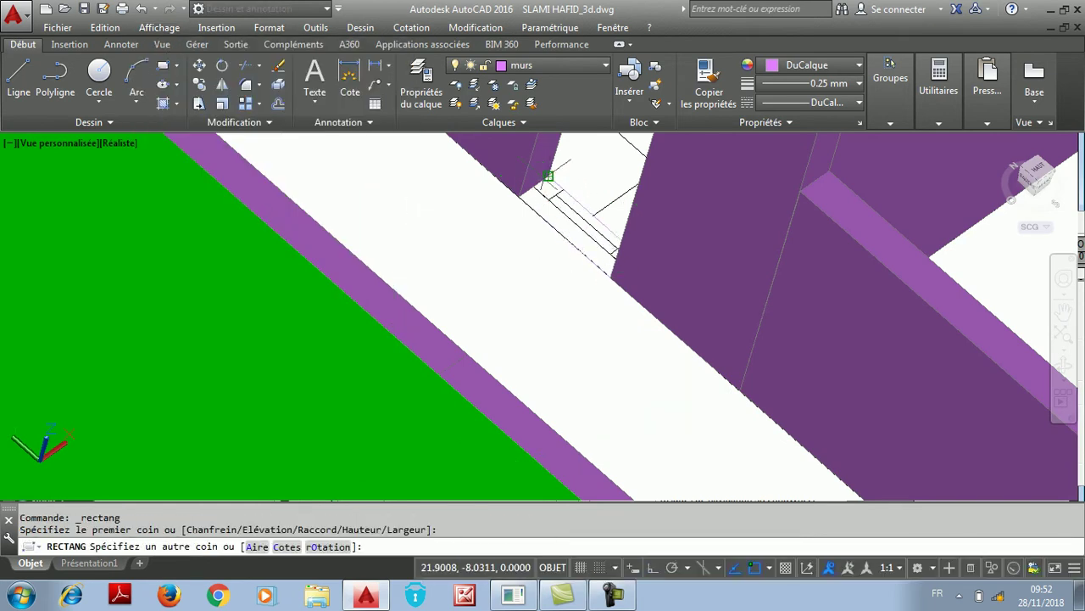
click(543, 180)
Extrude the window gap rectangle to a height of 0.3 as the wall below the window
click(373, 33)
mouse_move(407, 47)
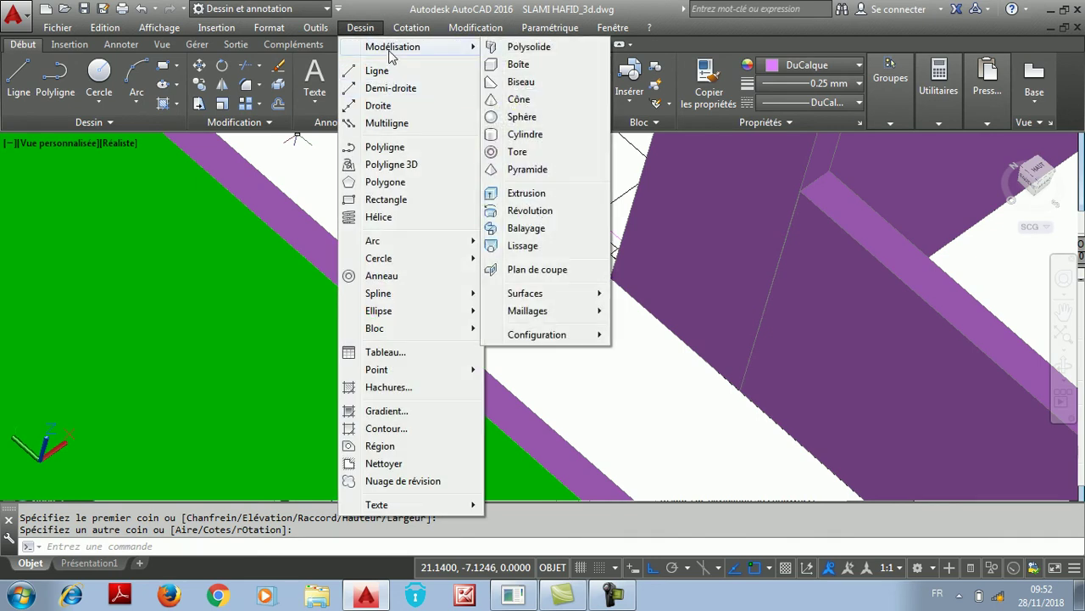
click(526, 193)
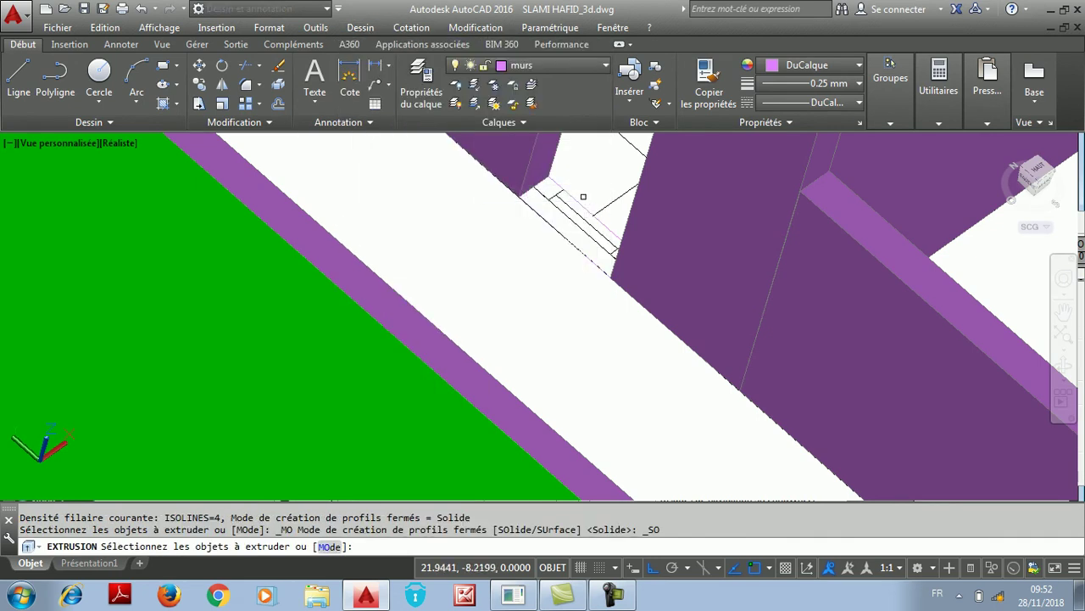
click(578, 200)
right_click(580, 203)
click(612, 213)
scroll(497, 160, down, 5)
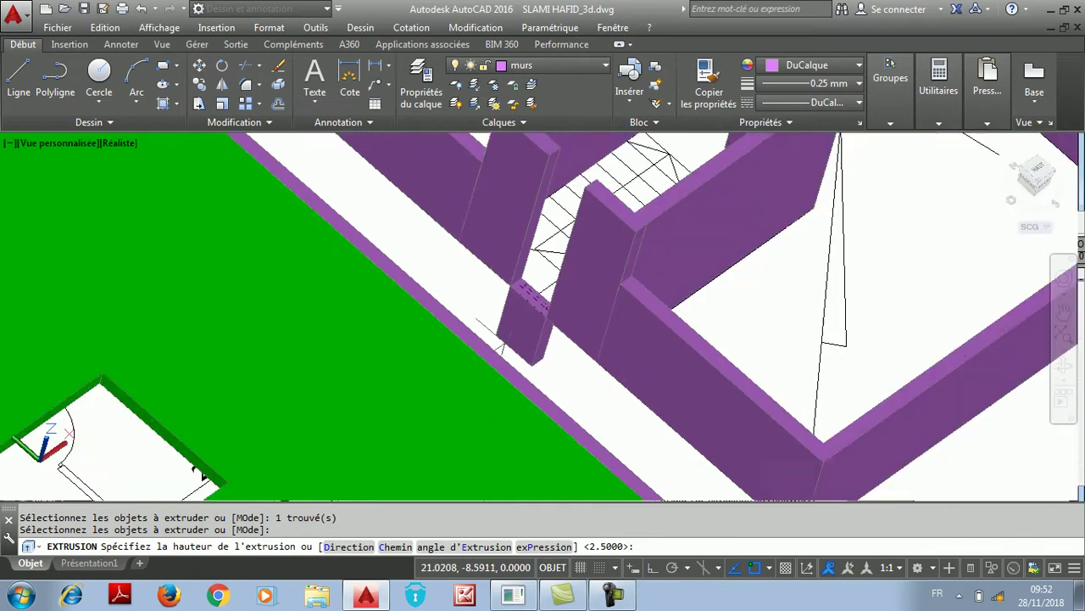
text(0.)
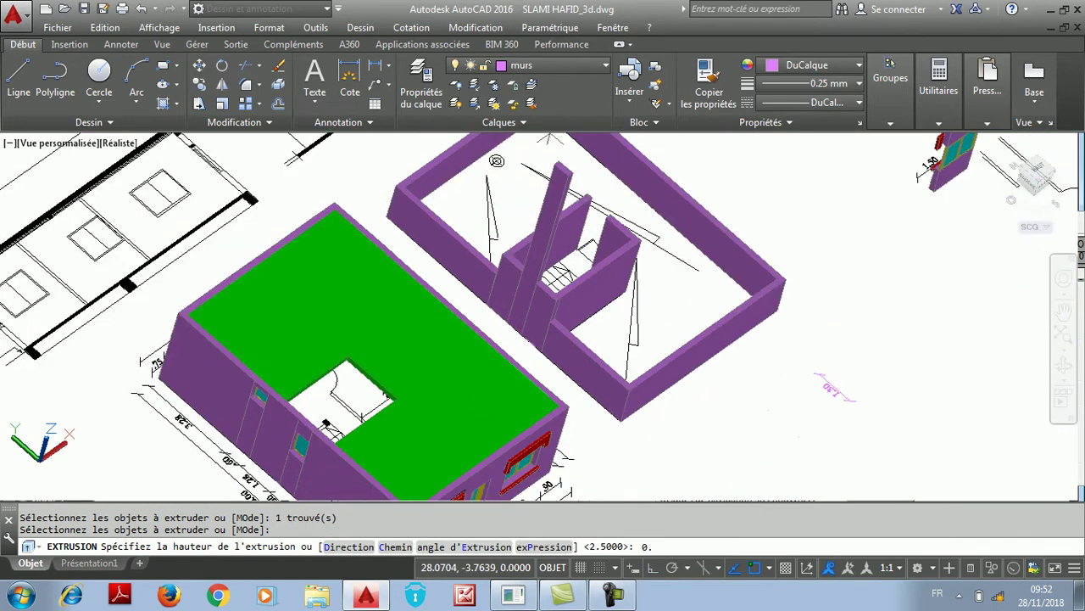
text(3)
key(Return)
Set the visual style to 2D wireframe for working on the existing small window in the house wall
scroll(487, 363, down, 2)
scroll(391, 246, up, 6)
scroll(374, 277, up, 2)
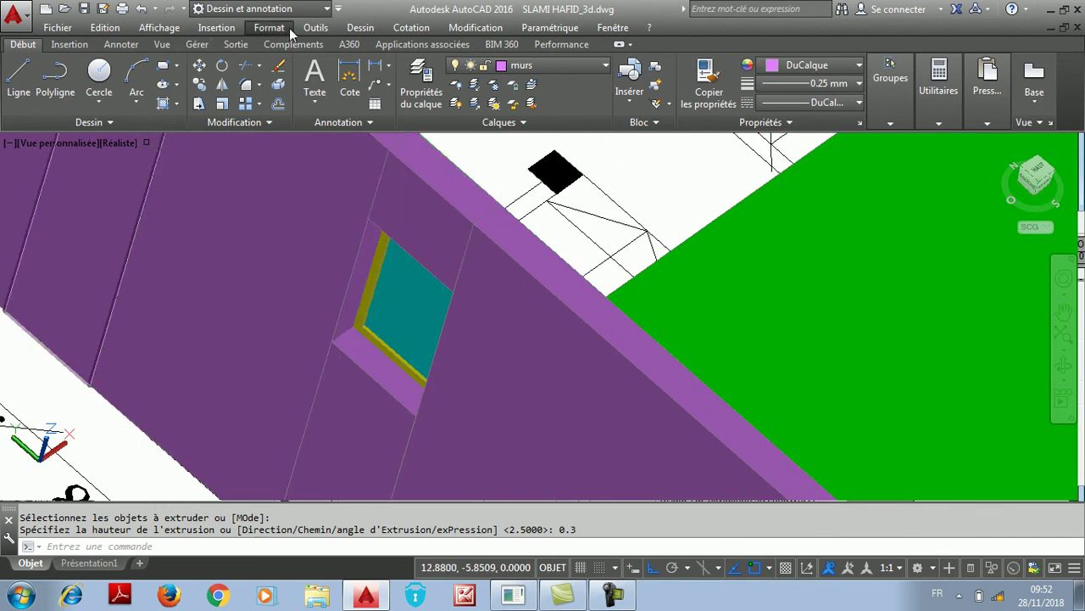
click(159, 28)
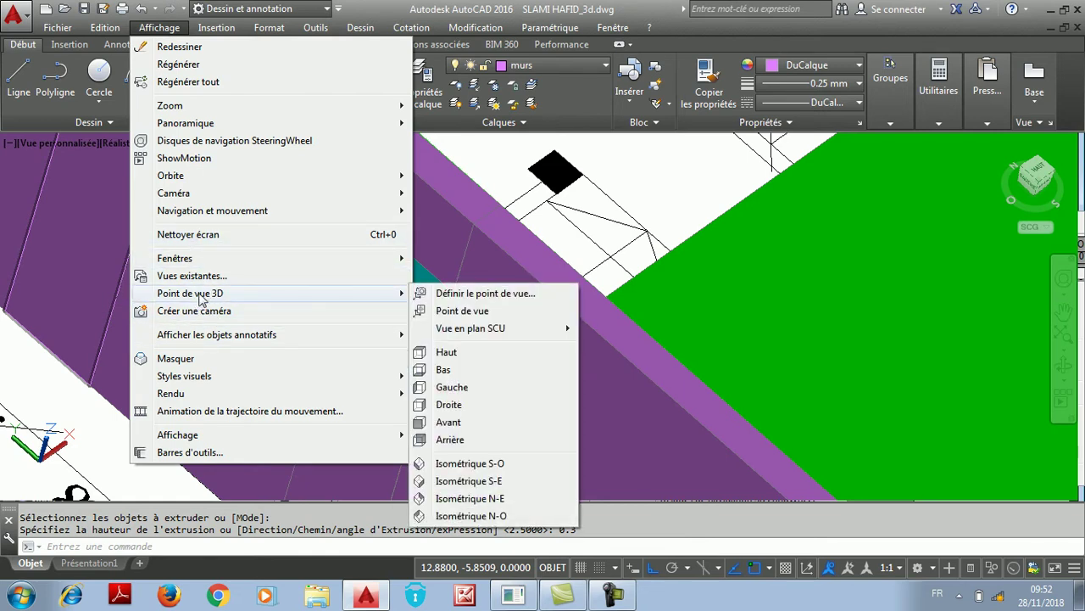
mouse_move(195, 382)
click(450, 375)
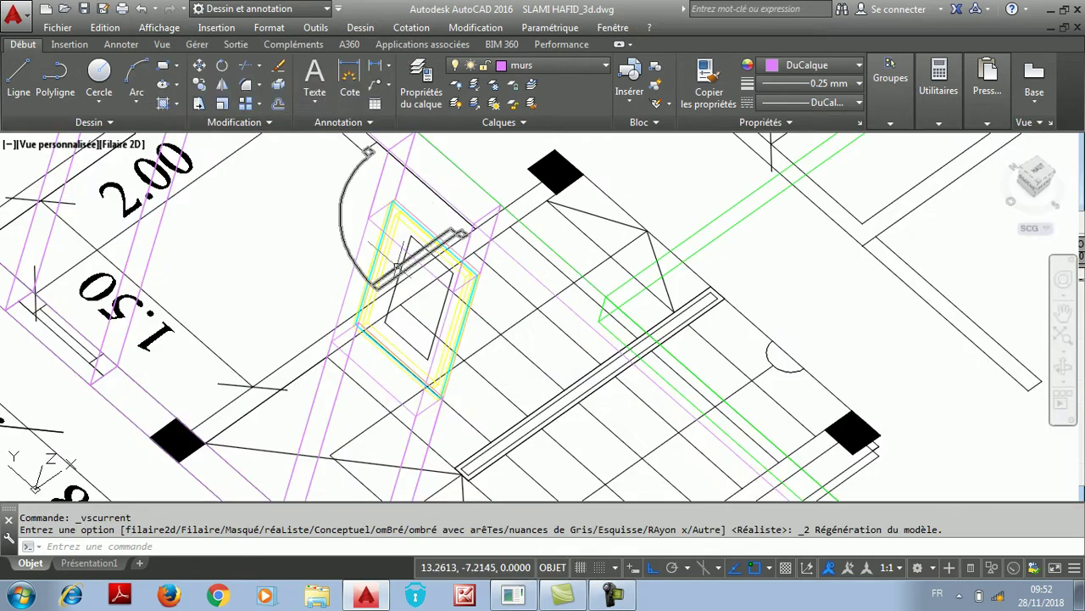
Copy the existing small window from the house wall onto the sill wall in the terrace stairwell's window gap
scroll(450, 190, up, 2)
click(200, 84)
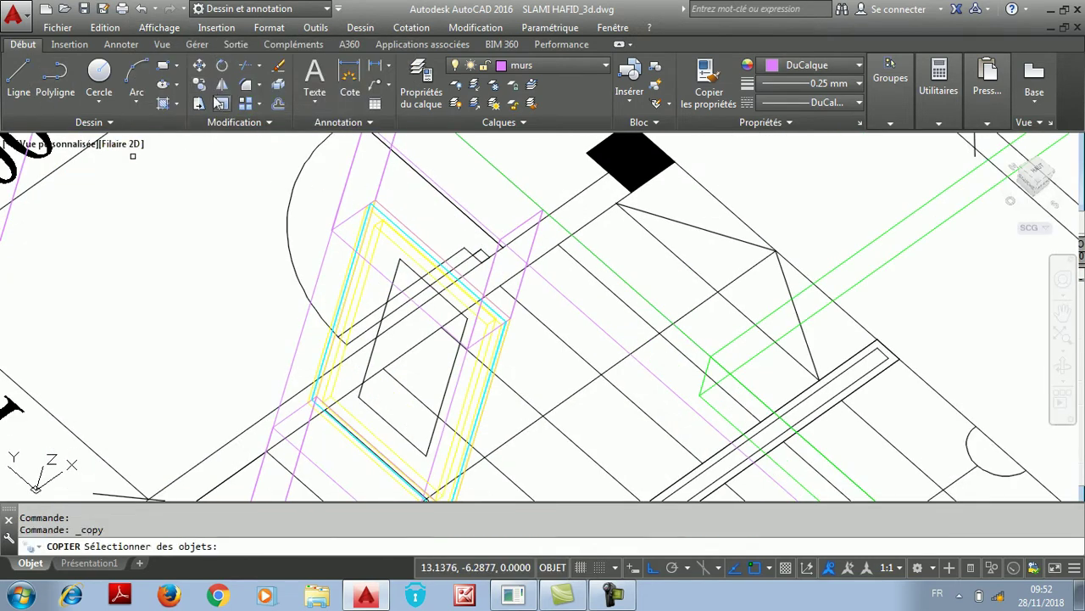
scroll(390, 217, up, 3)
click(386, 223)
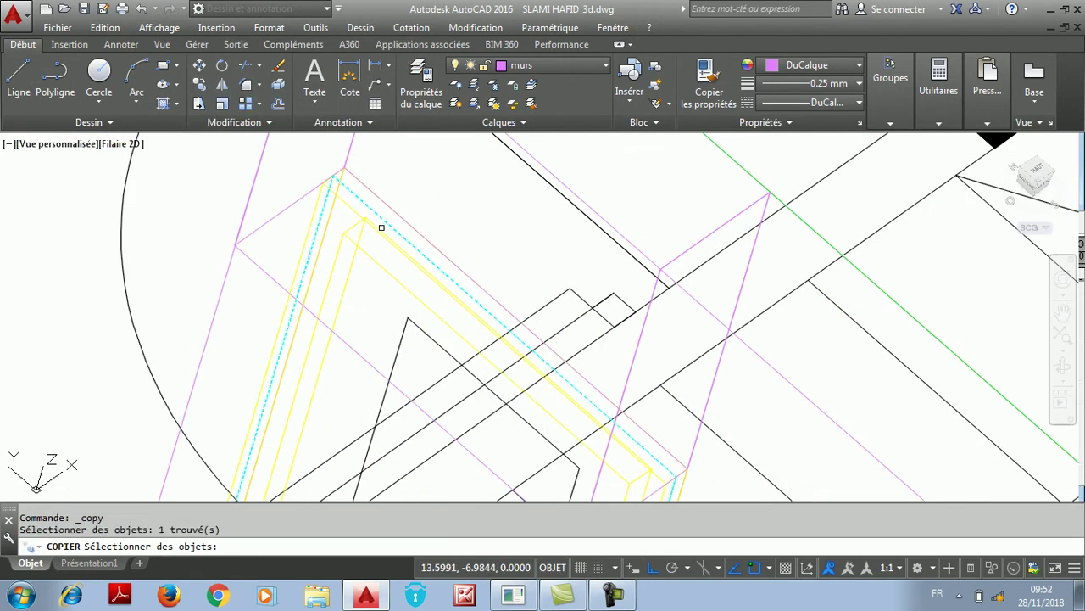
key(Return)
scroll(360, 170, down, 2)
scroll(314, 366, up, 4)
scroll(119, 301, up, 3)
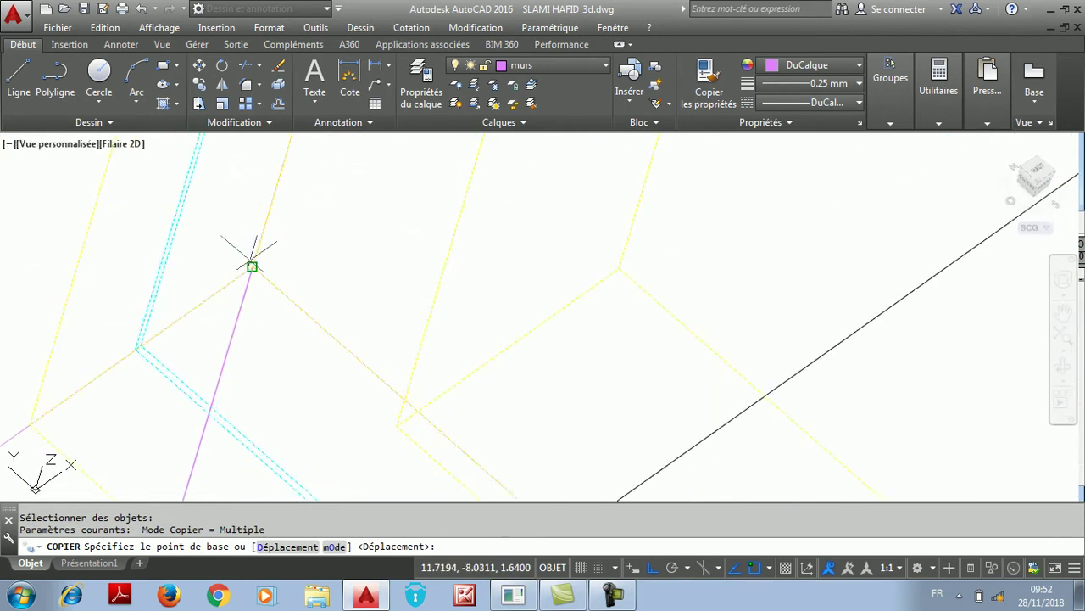
click(249, 258)
scroll(238, 265, down, 6)
scroll(227, 270, up, 10)
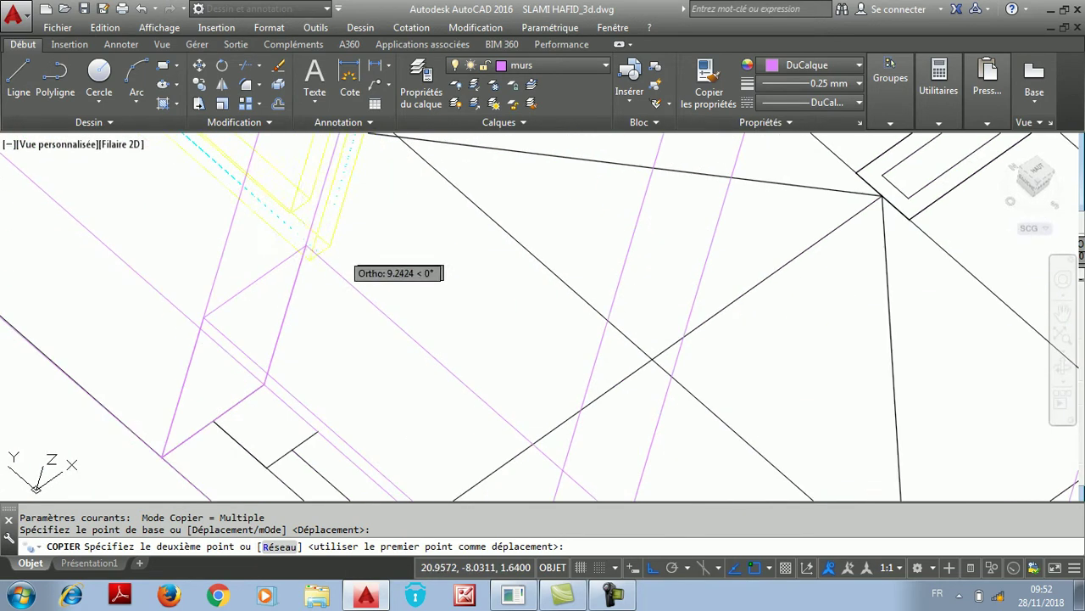
scroll(304, 240, up, 2)
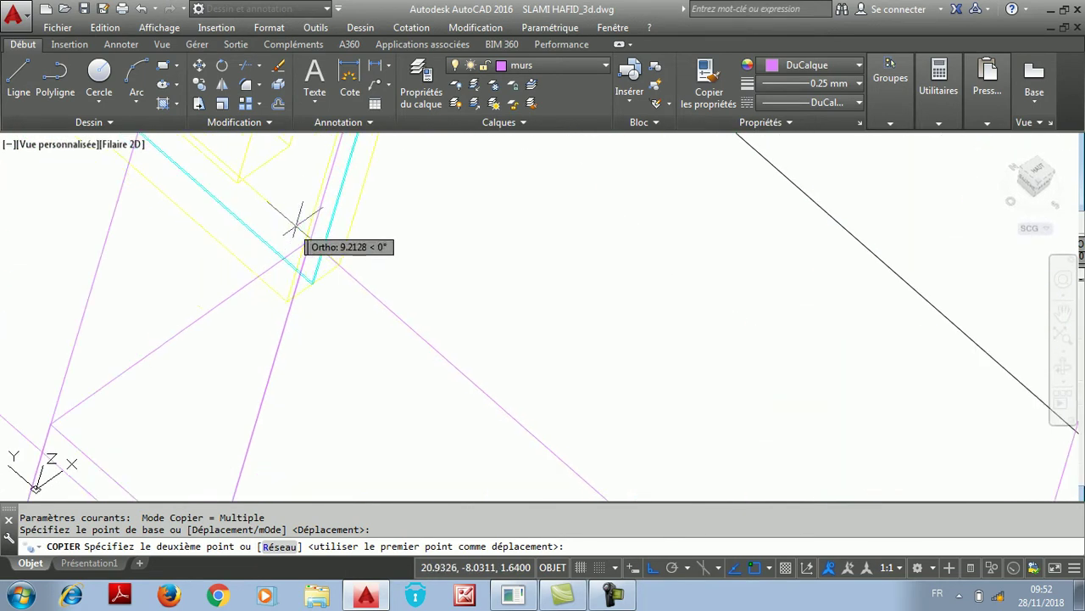
scroll(263, 229, down, 3)
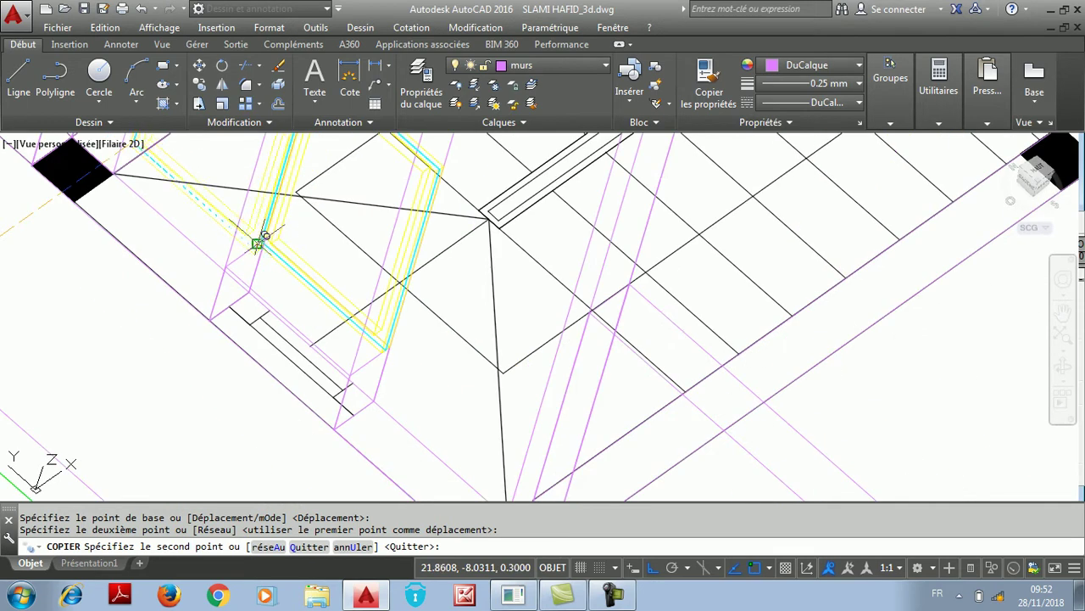
key(Escape)
Set the visual style to Realistic
scroll(261, 220, down, 2)
scroll(413, 144, up, 2)
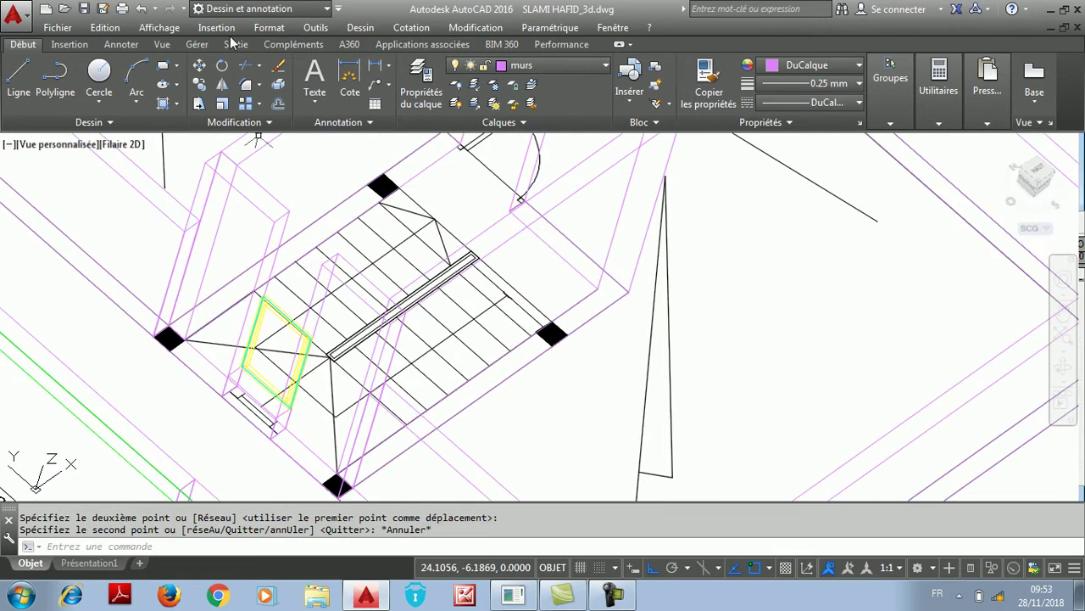
click(160, 27)
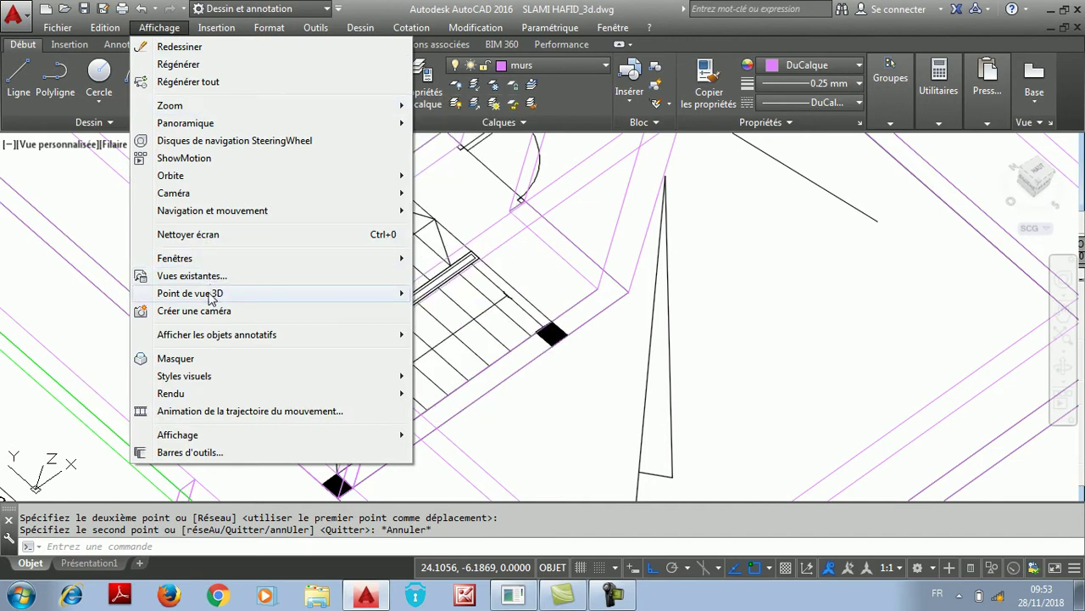
mouse_move(211, 262)
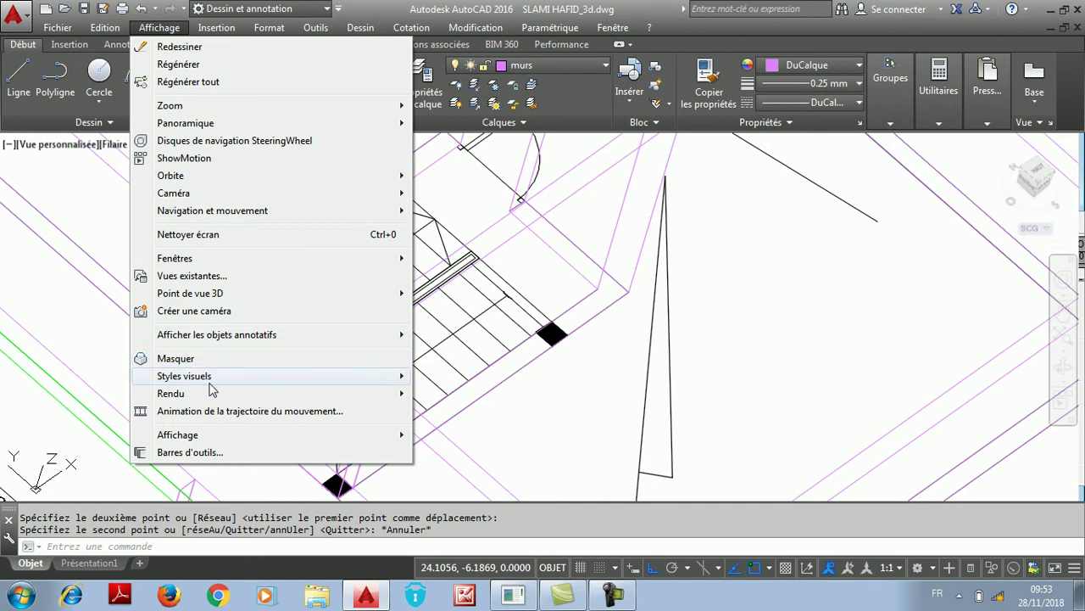
mouse_move(260, 379)
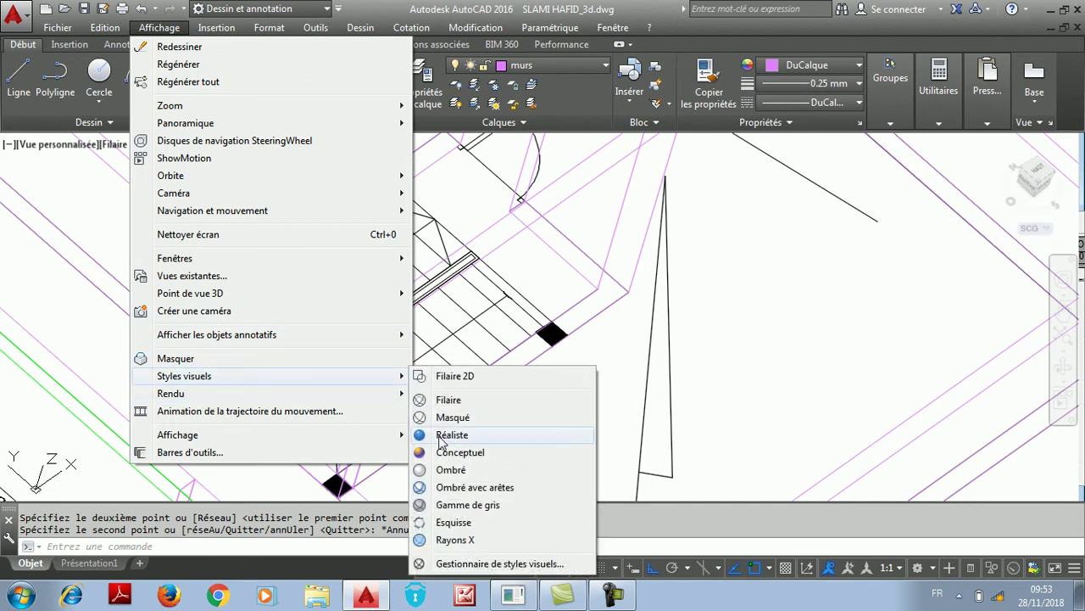
click(444, 429)
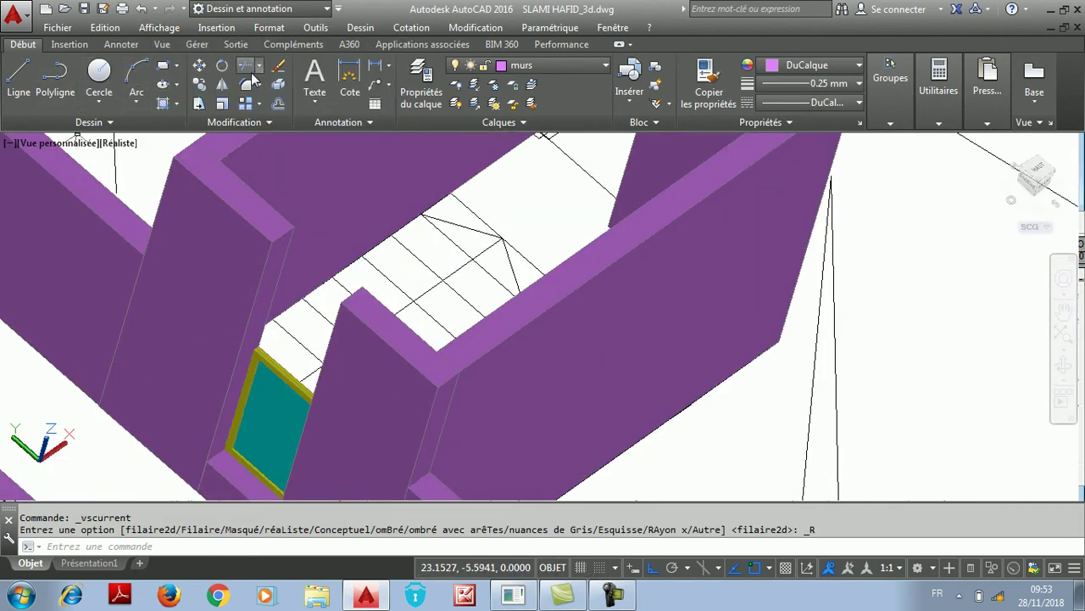
Draw a rectangle between the two stairwell wall ends at their top, spanning the gap above the window
click(161, 66)
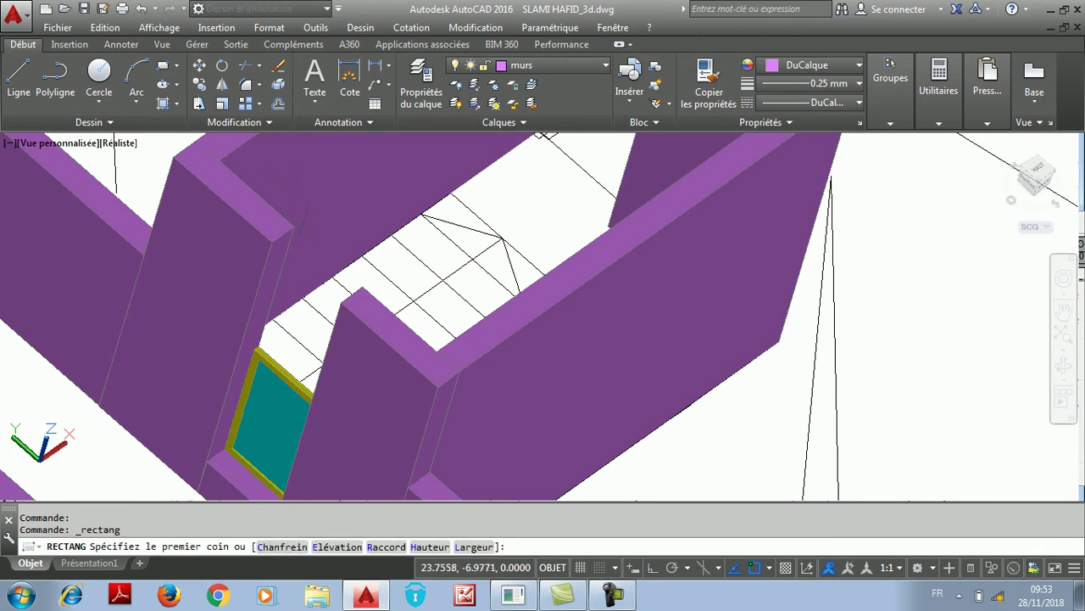
click(293, 227)
click(340, 303)
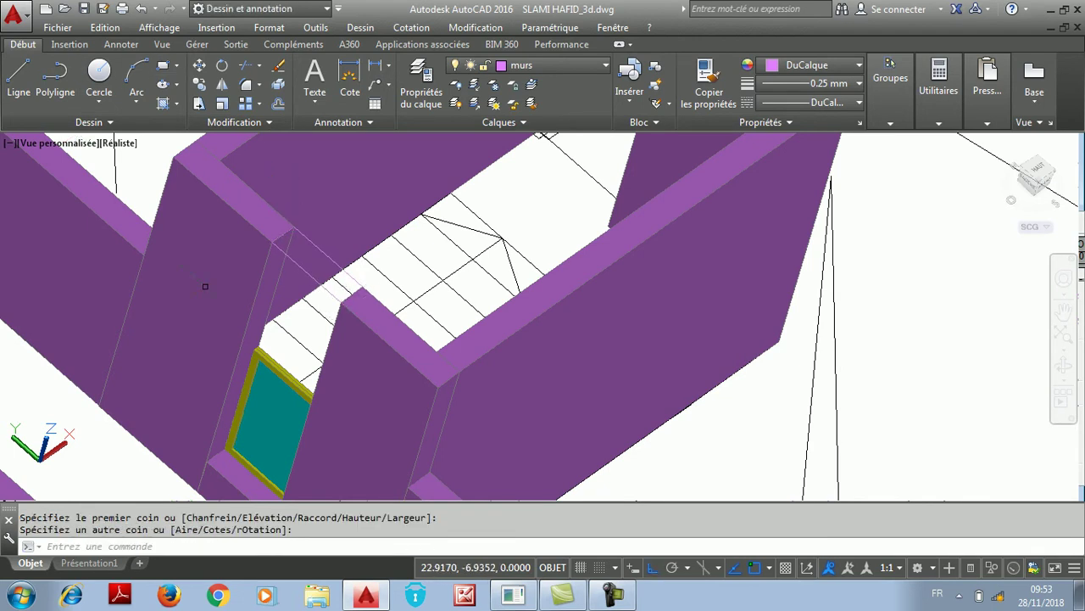
Extrude the new rectangle downward to the top of the stairwell window to close the wall above it
click(217, 27)
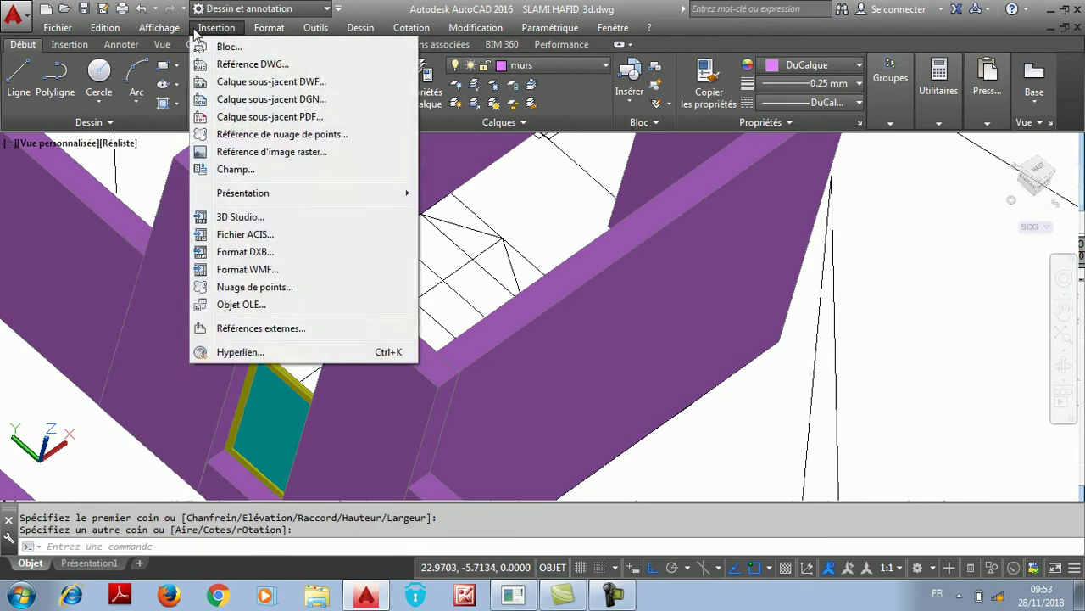
click(159, 27)
click(360, 27)
mouse_move(398, 46)
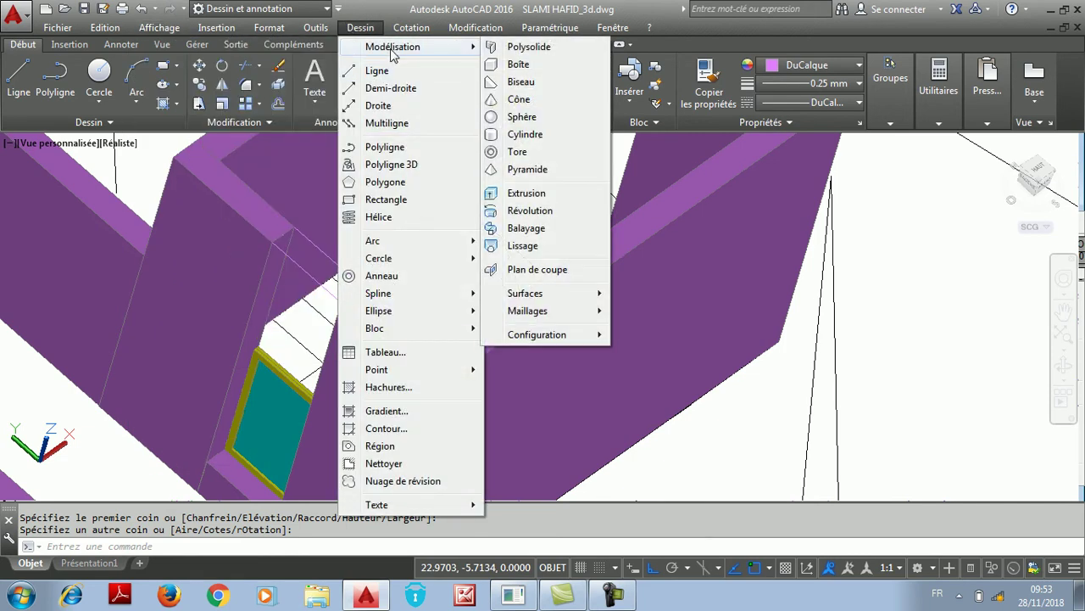
click(519, 192)
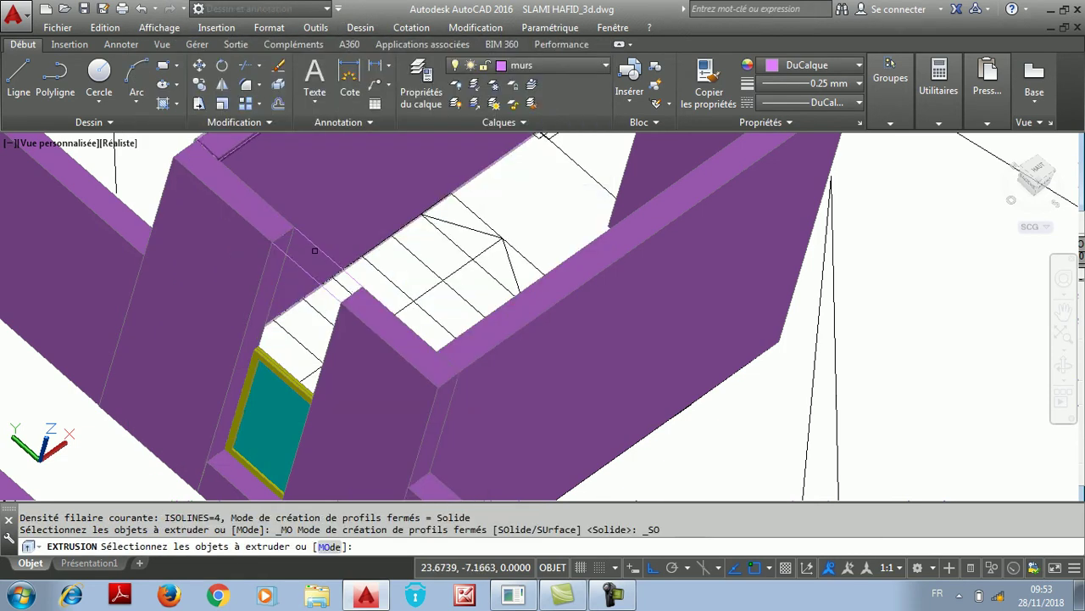
click(306, 255)
right_click(313, 241)
click(327, 256)
scroll(274, 341, up, 6)
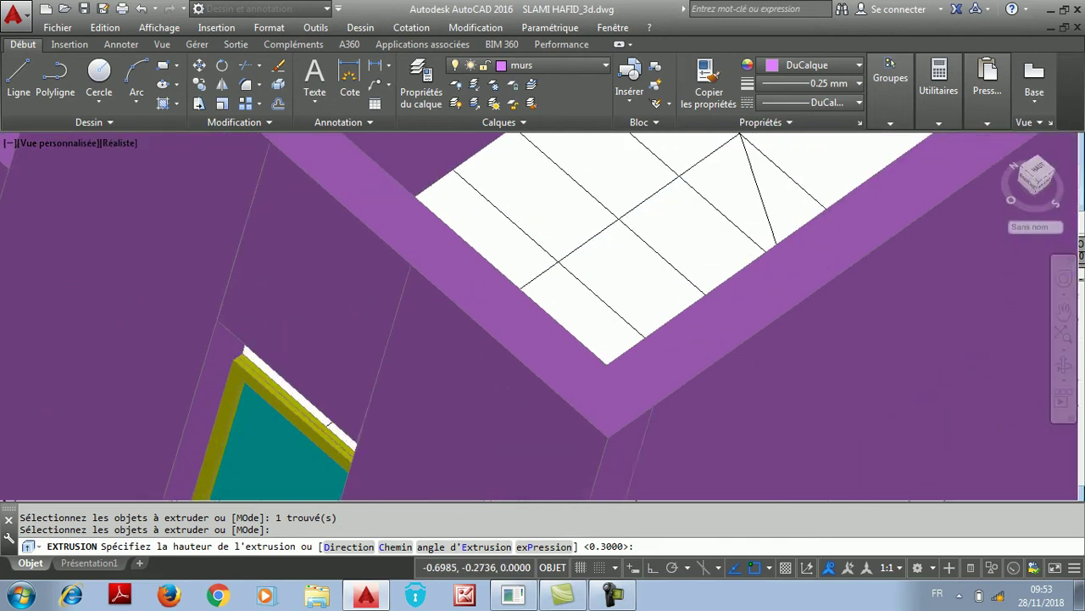
click(206, 365)
scroll(234, 258, down, 2)
scroll(424, 254, down, 8)
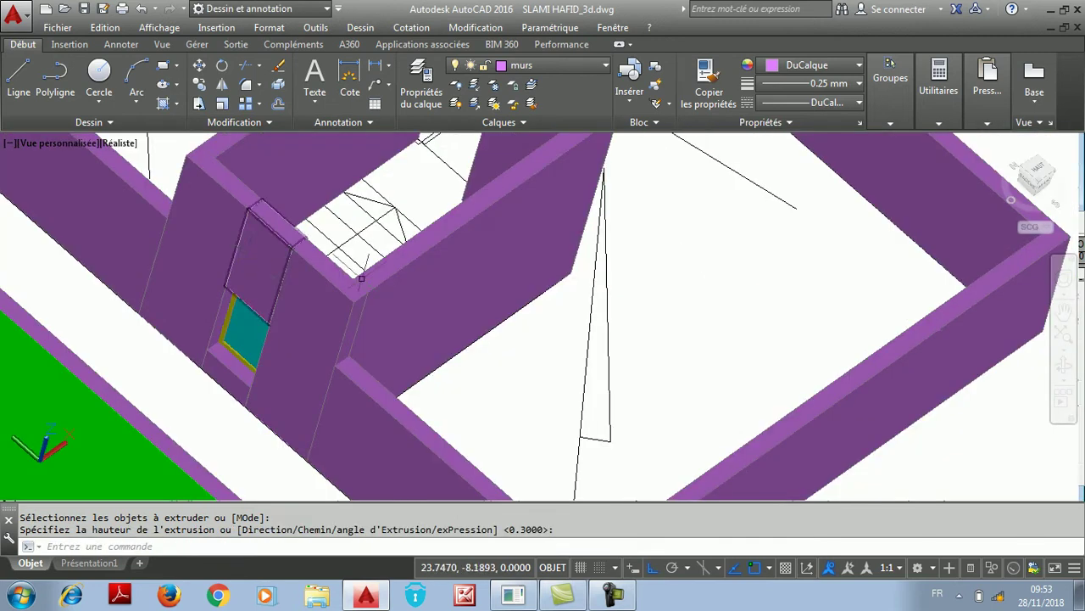
scroll(450, 250, up, 3)
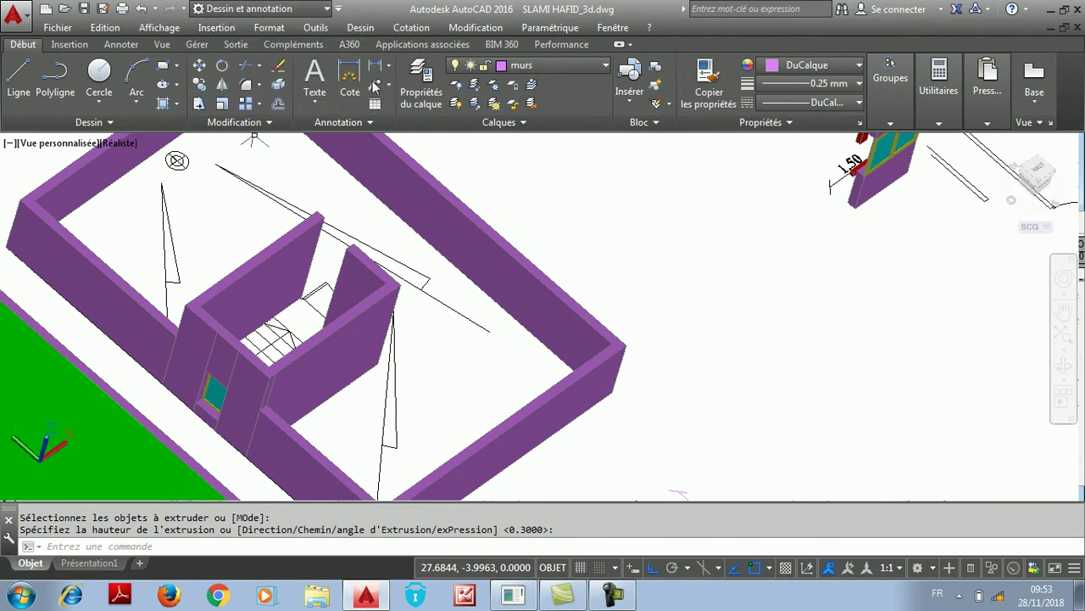
scroll(403, 146, down, 2)
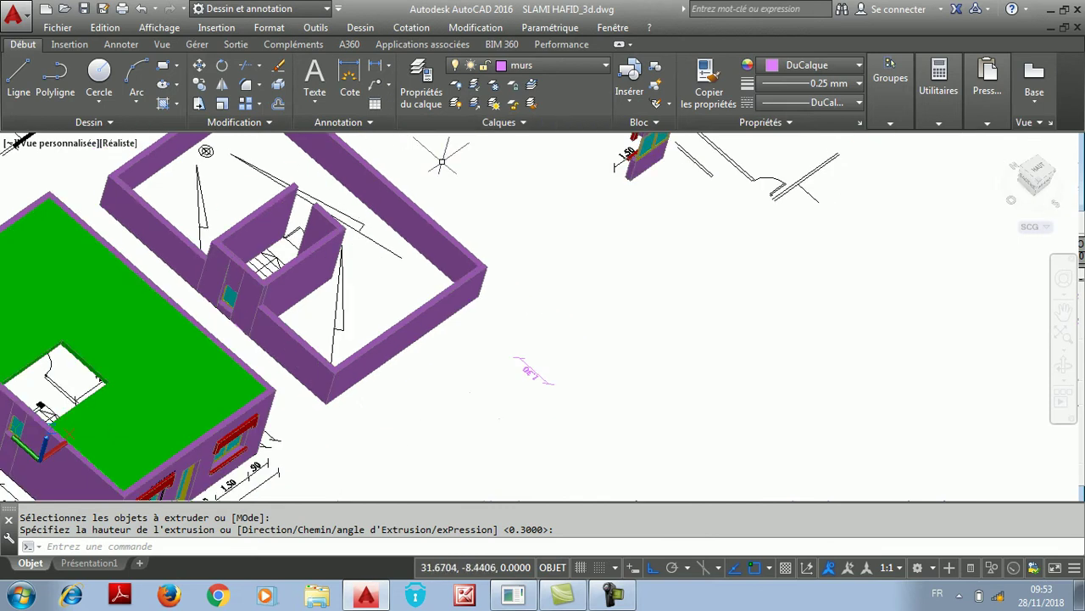
click(169, 27)
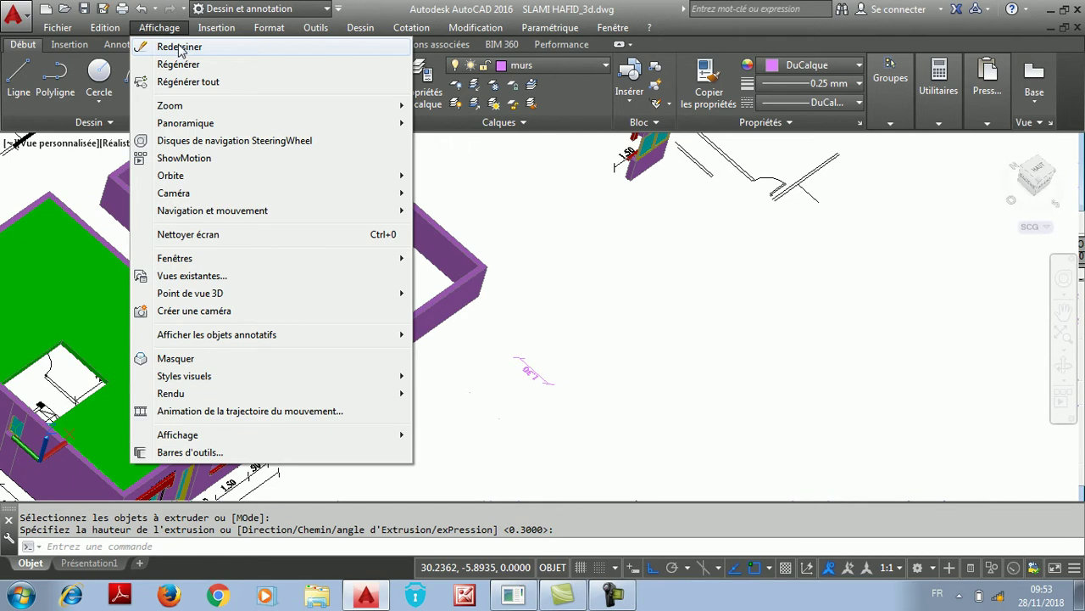
mouse_move(238, 335)
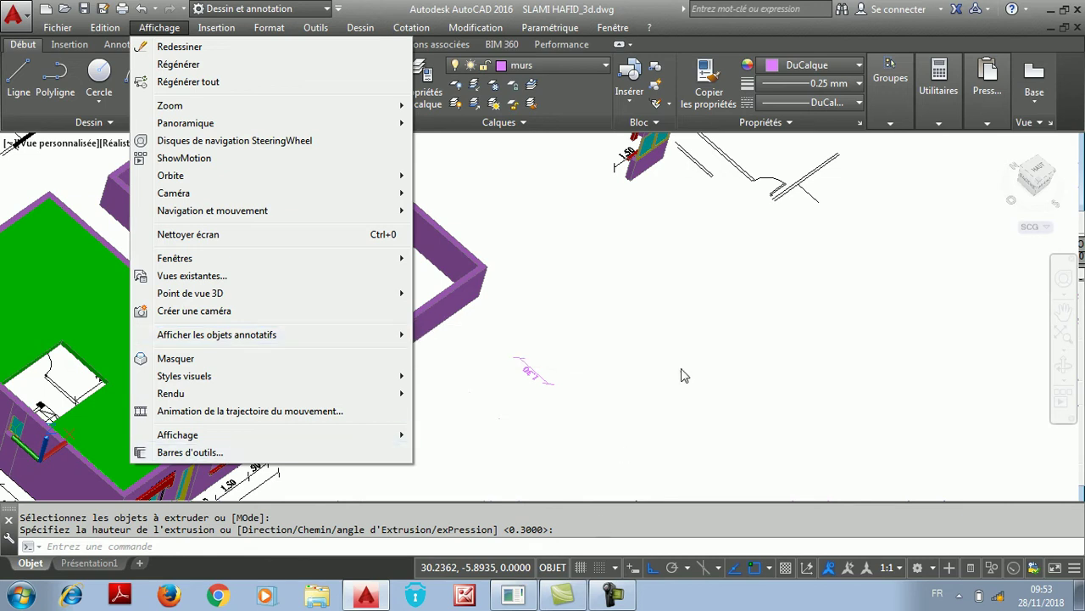
click(695, 304)
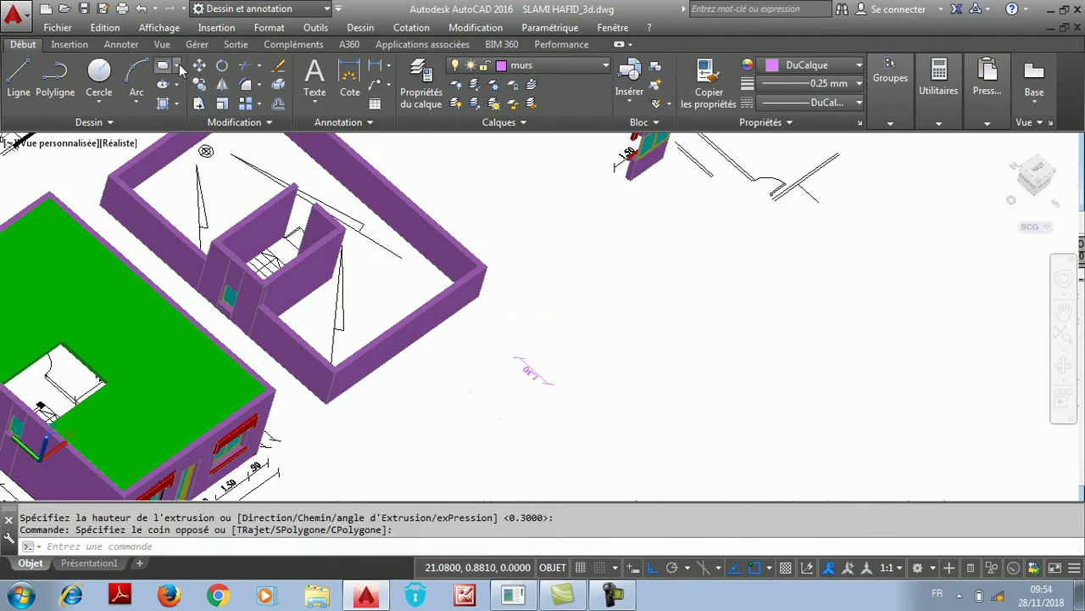
Orbit the model freely to a raised front view of the house façade and the terrace
click(159, 27)
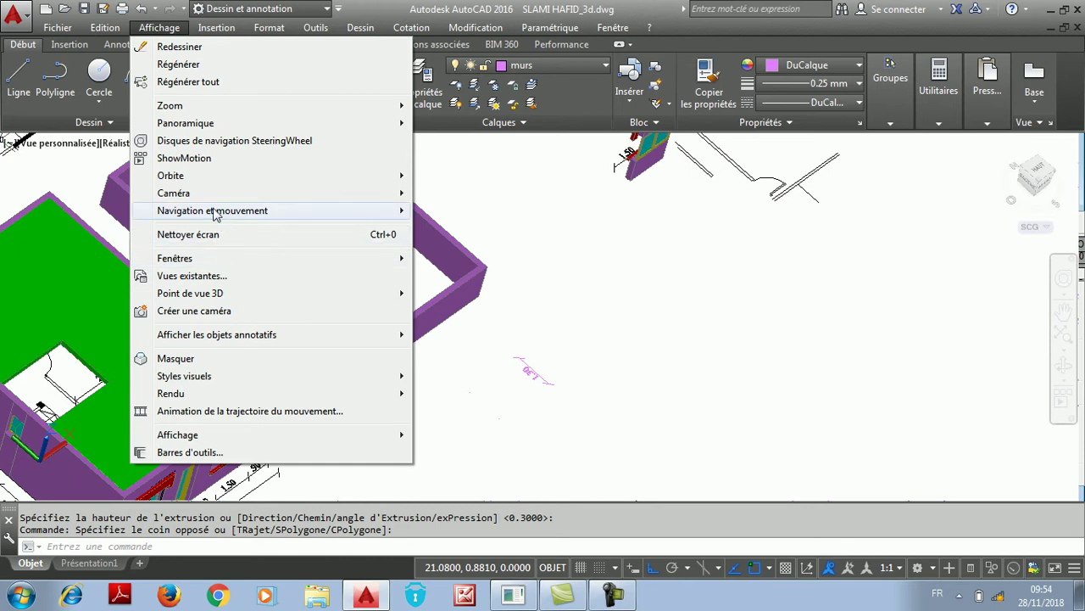
click(460, 192)
drag(450, 371, 537, 261)
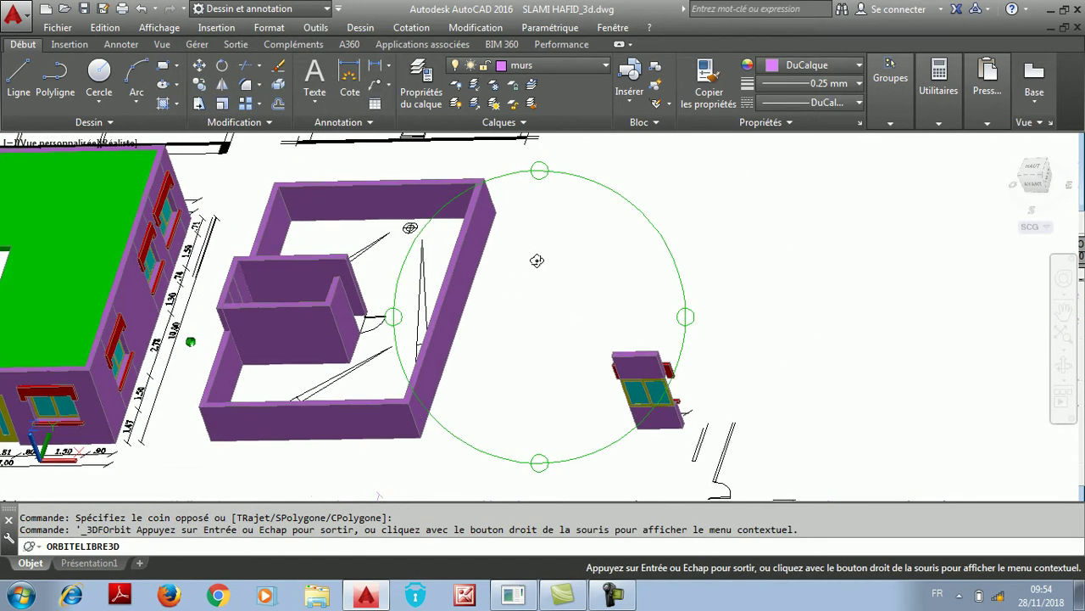
drag(480, 375, 640, 307)
drag(484, 320, 583, 265)
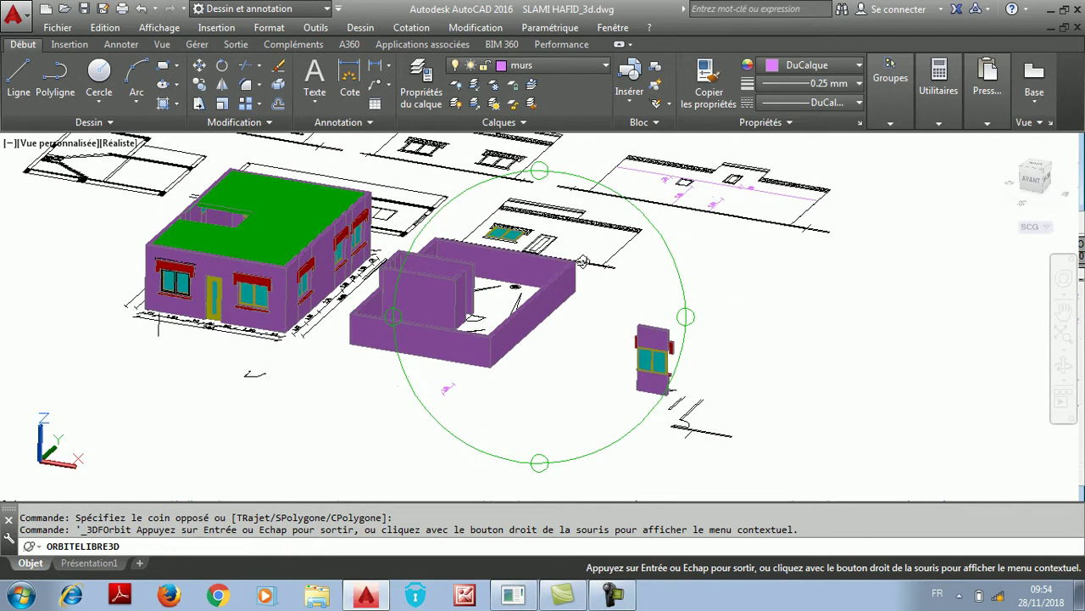
right_click(583, 262)
click(624, 272)
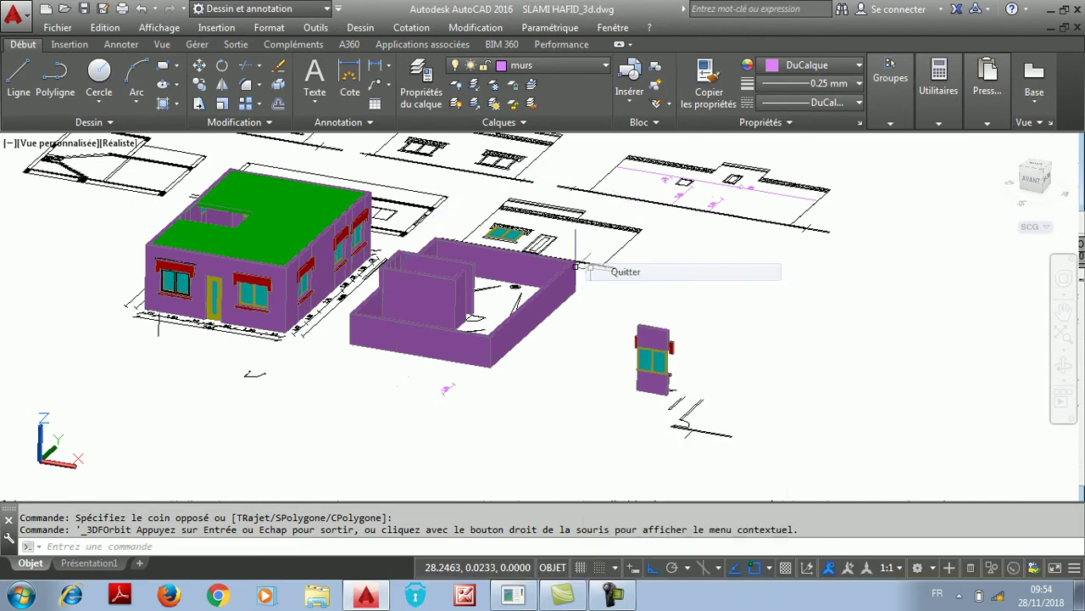
Copy the front door from the house façade into the empty space between the terrace and the separate window wall piece
scroll(365, 291, up, 6)
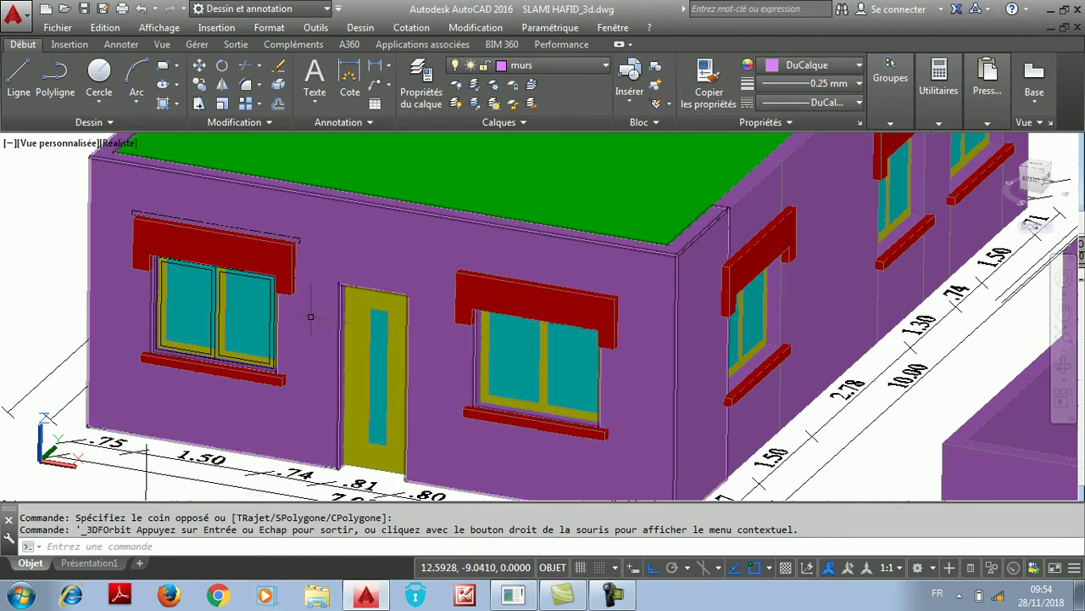
click(199, 85)
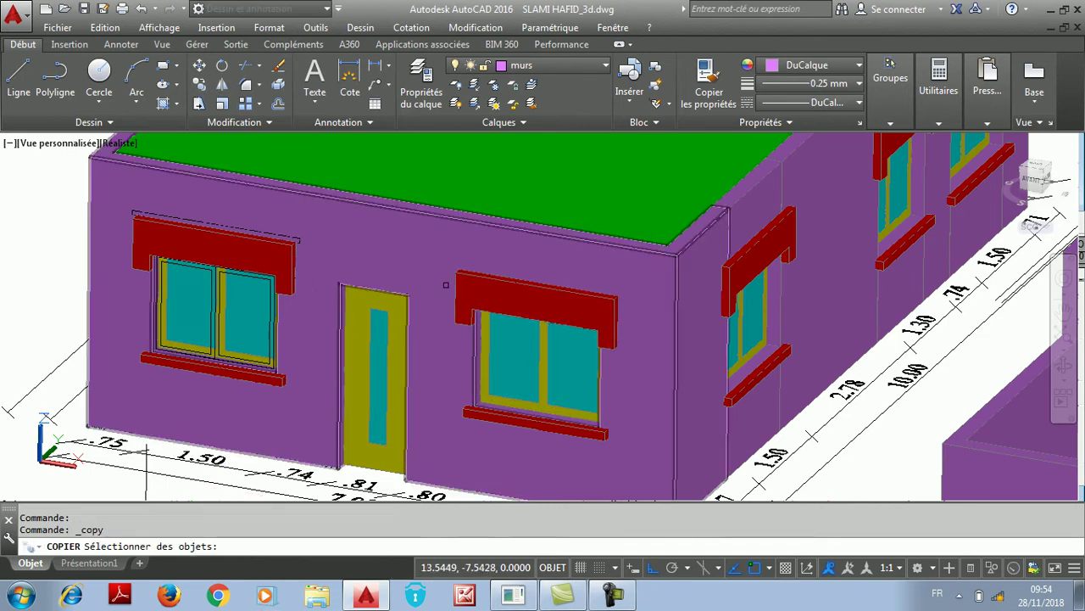
scroll(392, 431, down, 3)
scroll(393, 431, up, 6)
click(393, 428)
click(343, 293)
key(Return)
click(339, 335)
scroll(788, 375, down, 3)
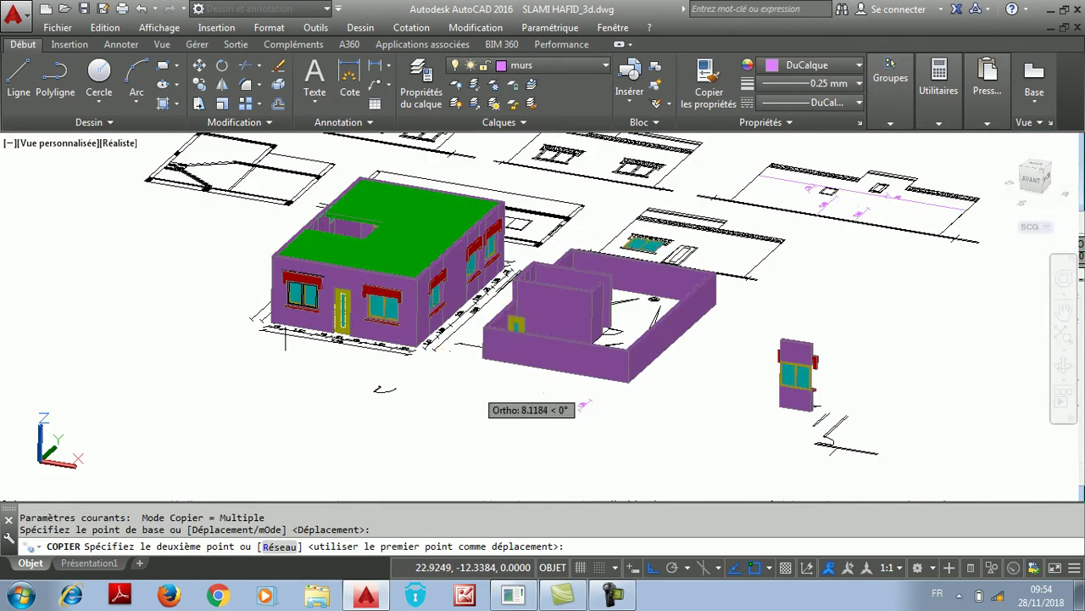
scroll(775, 374, up, 4)
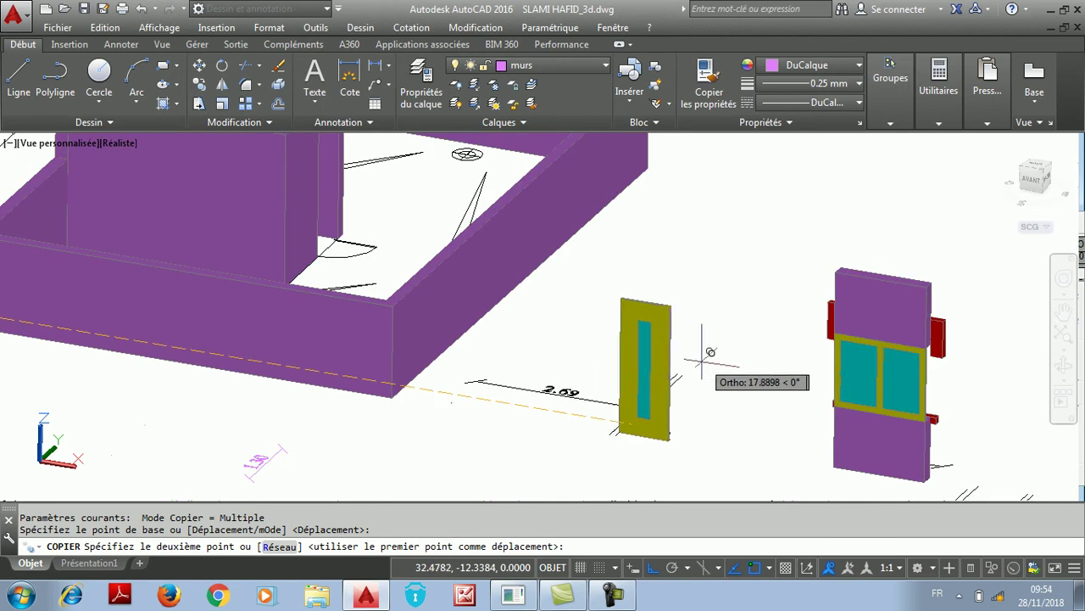
click(682, 360)
right_click(715, 289)
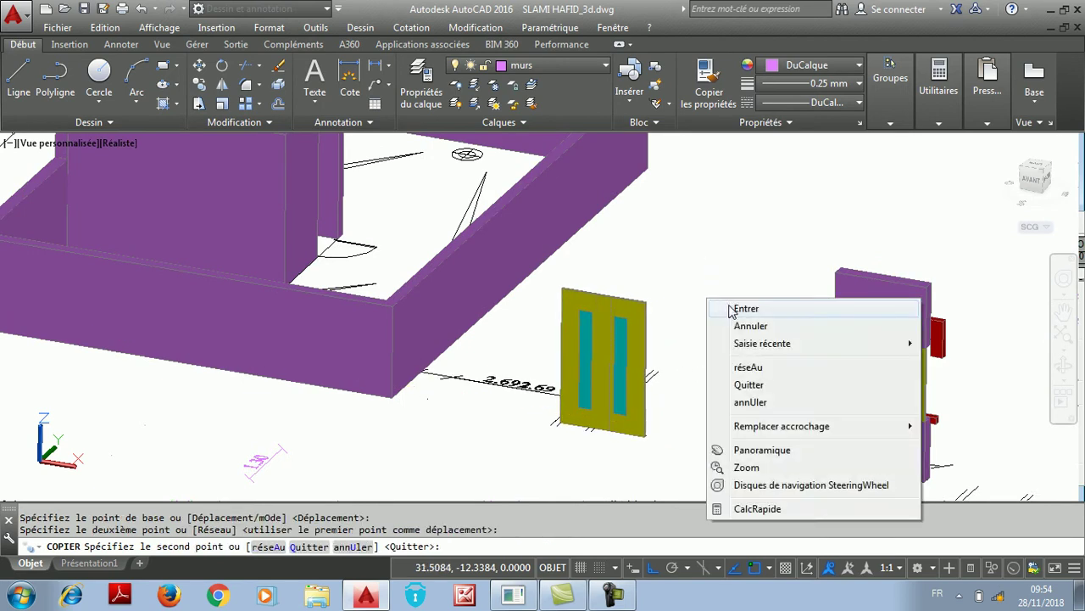
click(729, 307)
Rotate the copied door with its plan symbol by 90° about the lower outer corner of its frame
scroll(623, 288, up, 3)
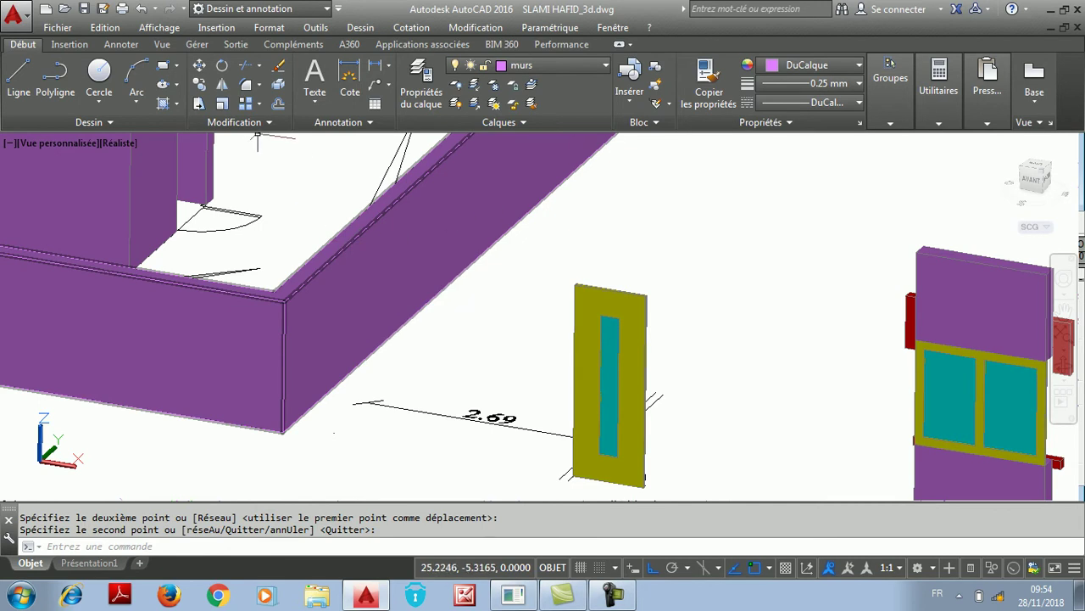
click(222, 66)
scroll(509, 297, down, 2)
scroll(552, 314, up, 1)
click(609, 227)
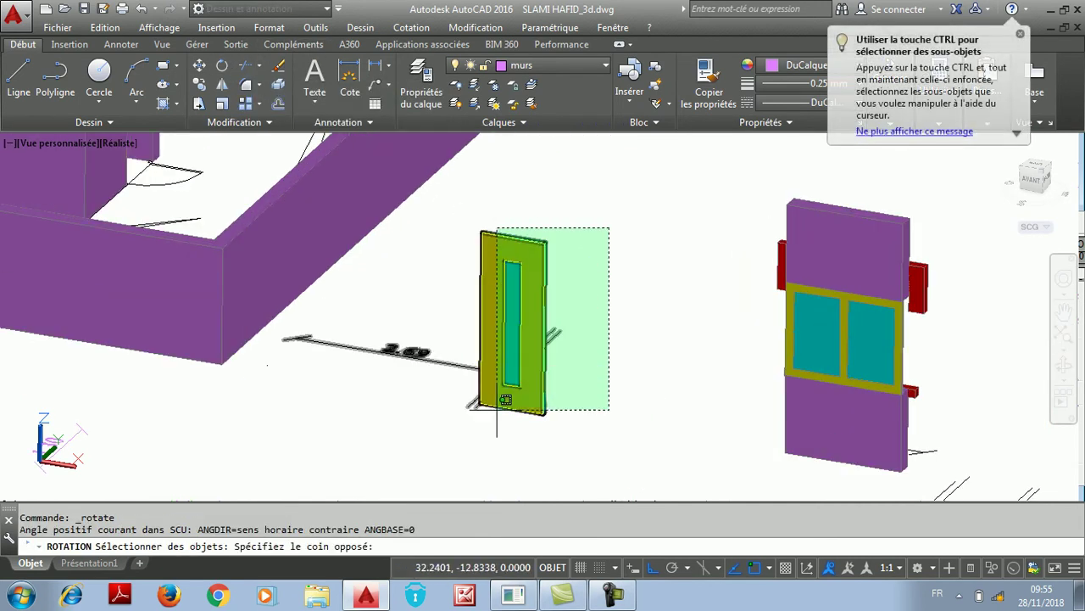
click(507, 392)
key(Return)
scroll(549, 386, up, 5)
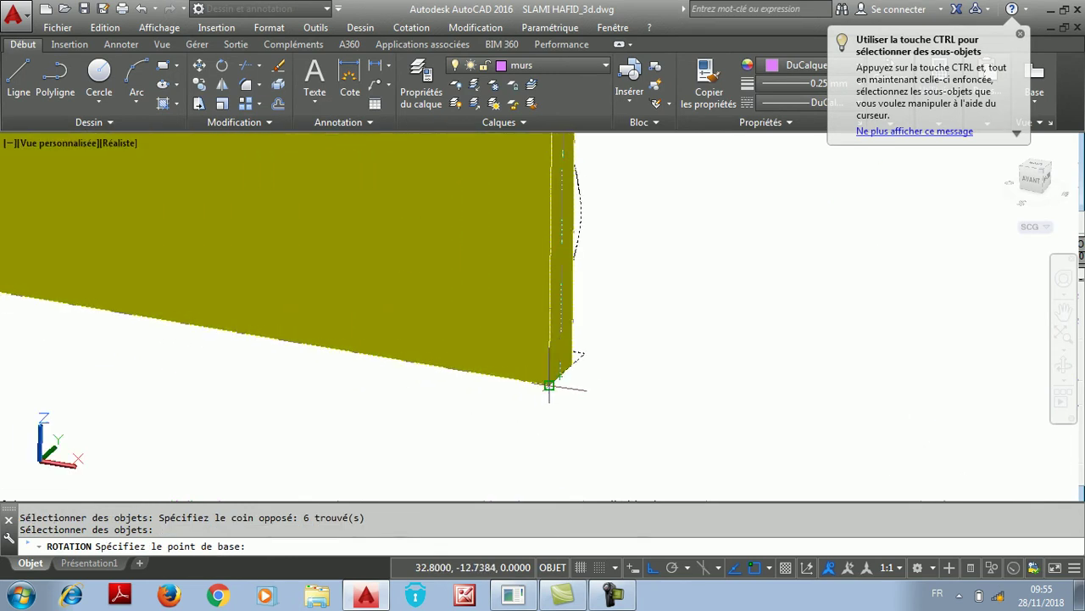
click(549, 386)
scroll(562, 368, down, 4)
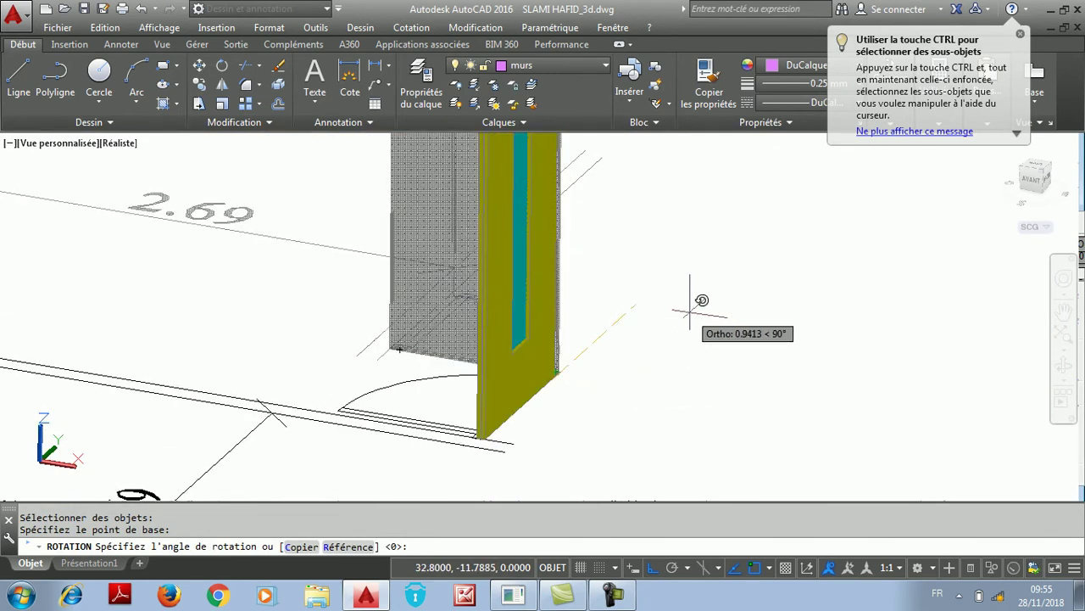
click(690, 313)
scroll(667, 310, down, 3)
scroll(600, 350, up, 2)
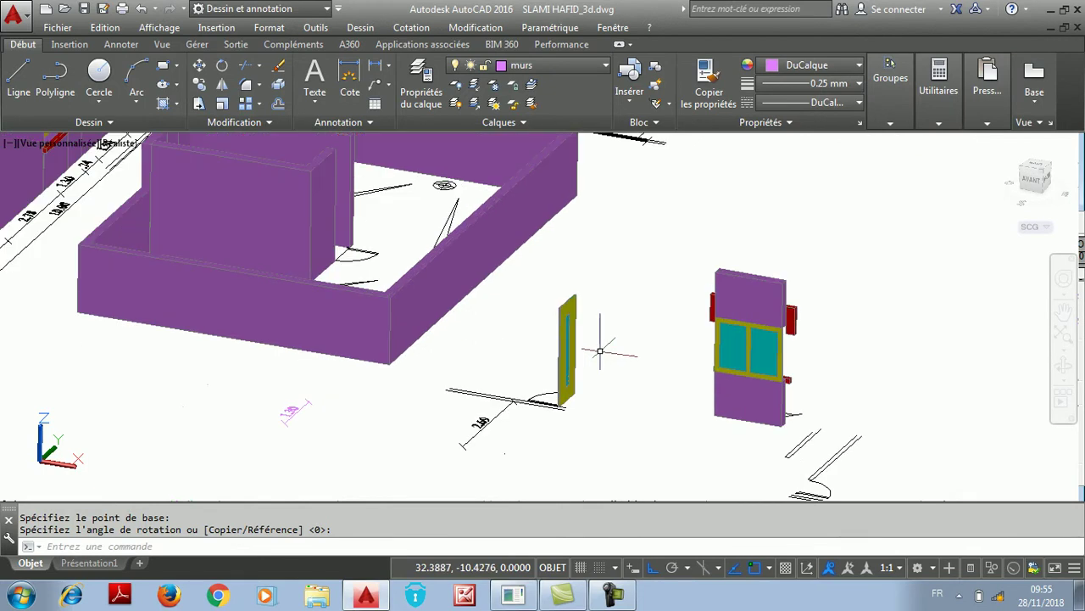
scroll(382, 234, up, 1)
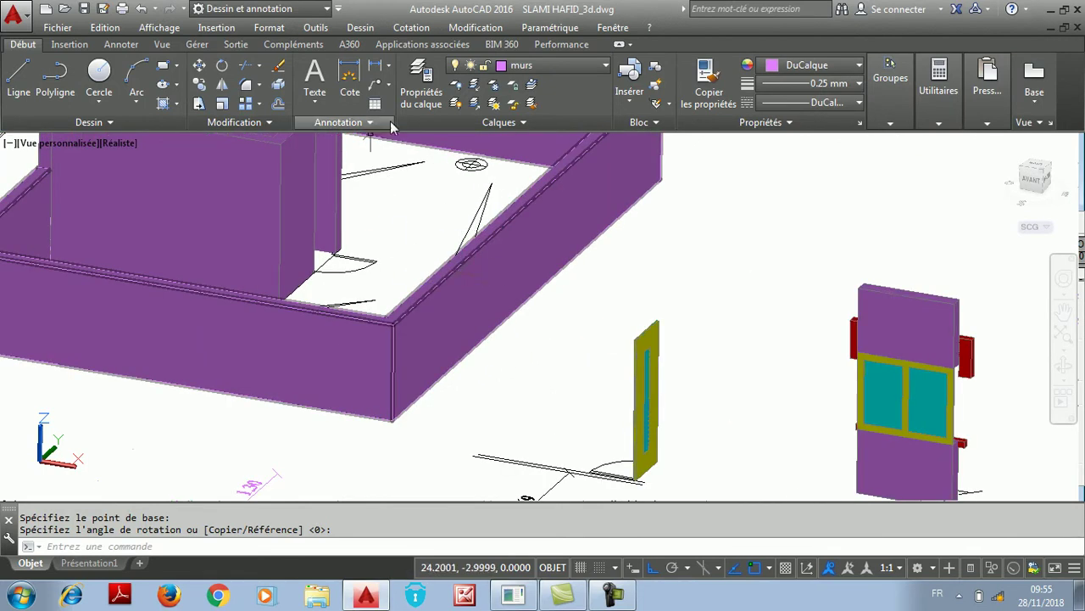
Orbit the model freely to a raised rear view showing the rotated door copy beside the terrace parapet
click(160, 28)
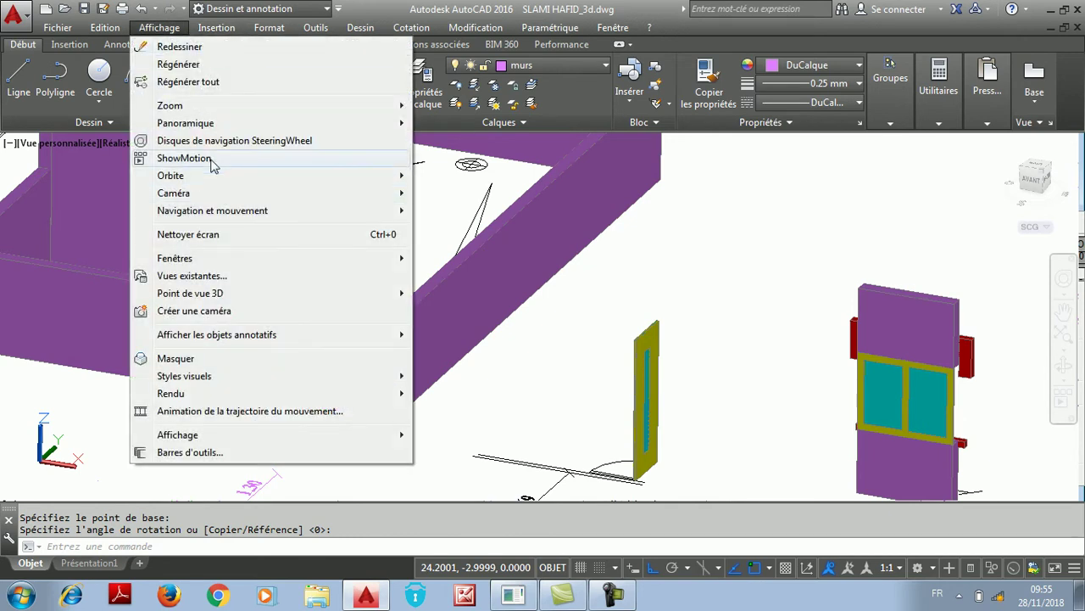
mouse_move(210, 179)
click(441, 196)
drag(359, 311, 341, 302)
scroll(530, 236, down, 2)
drag(416, 175, 473, 162)
scroll(105, 235, up, 1)
scroll(105, 235, up, 3)
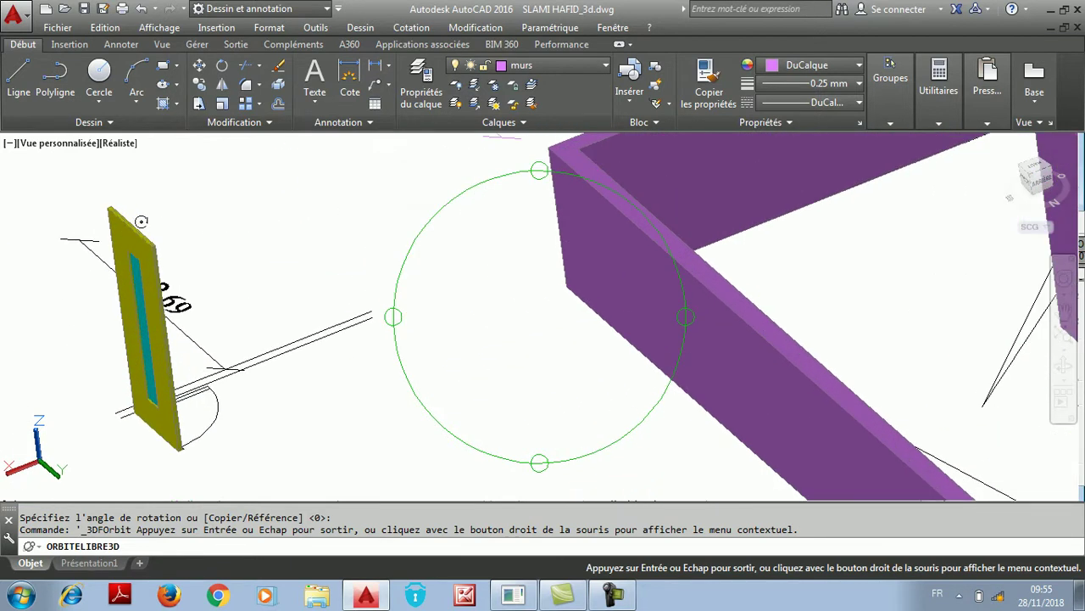
drag(212, 427, 200, 432)
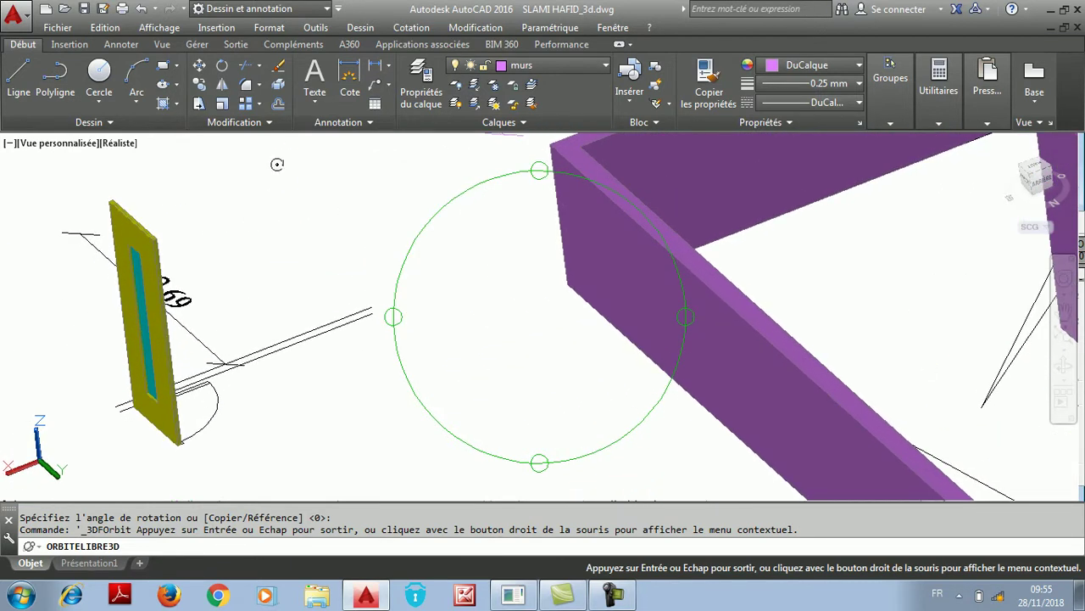
key(Escape)
Switch the model's visual style to 2D wireframe
click(160, 27)
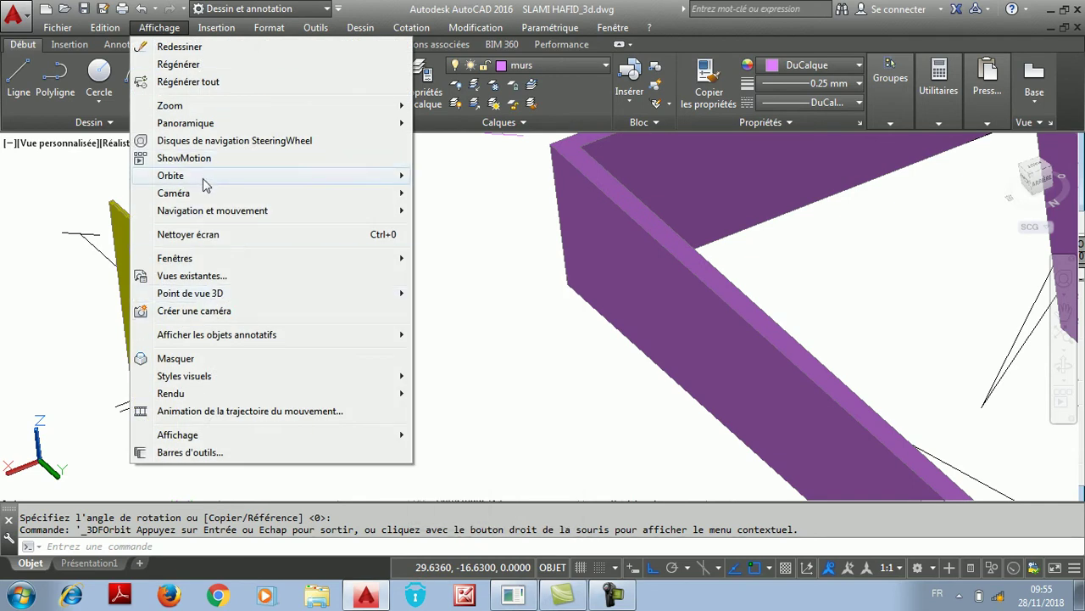
mouse_move(204, 184)
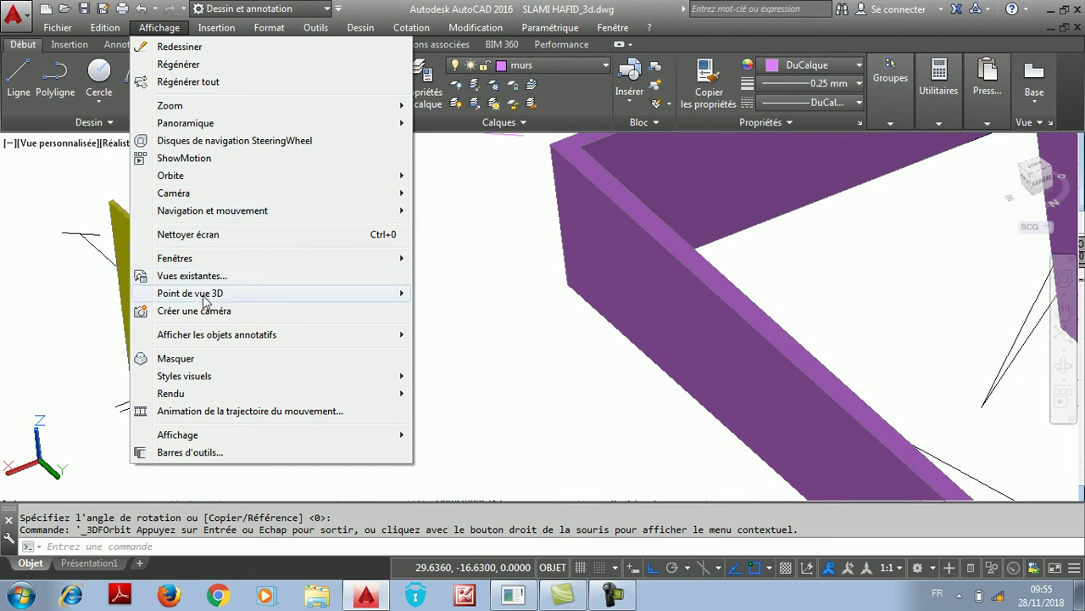
mouse_move(205, 299)
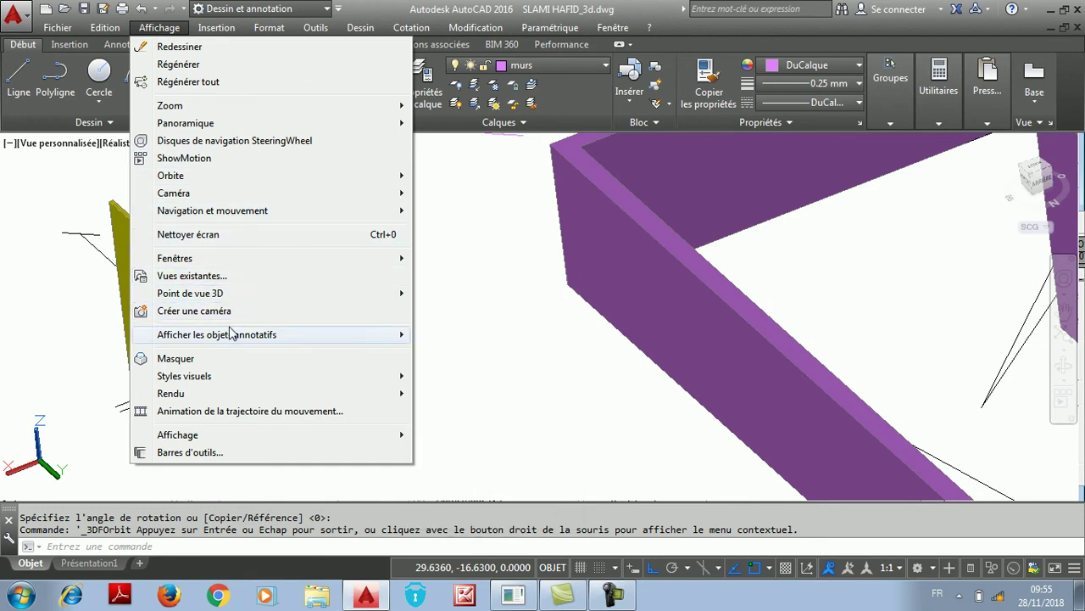
mouse_move(218, 377)
click(441, 376)
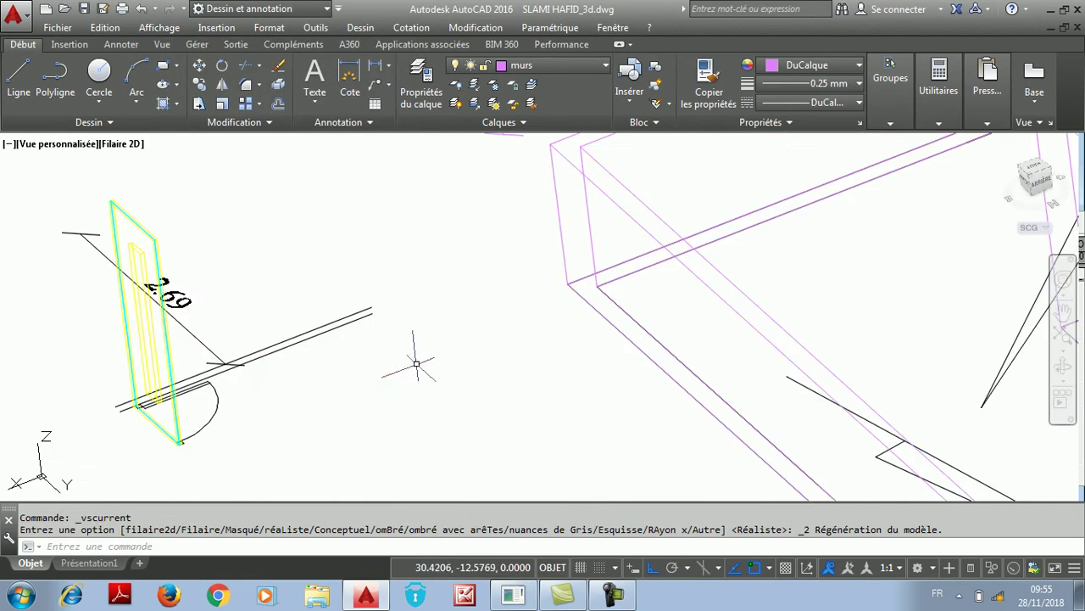
Move the rotated door with its plan symbol from its frame's base corner into the stairwell's door opening
scroll(146, 288, up, 10)
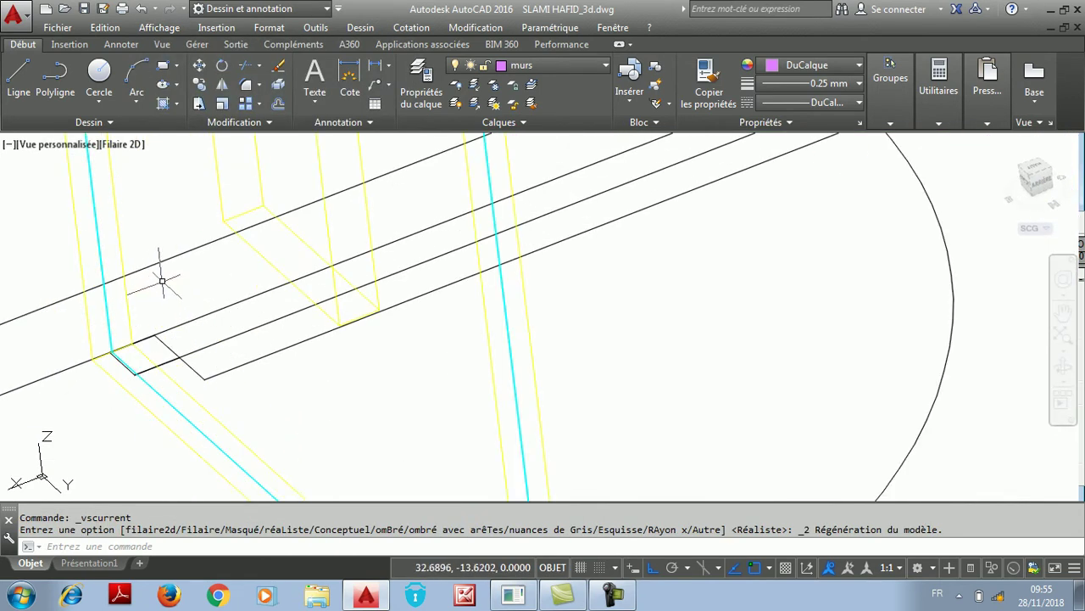
scroll(175, 296, down, 4)
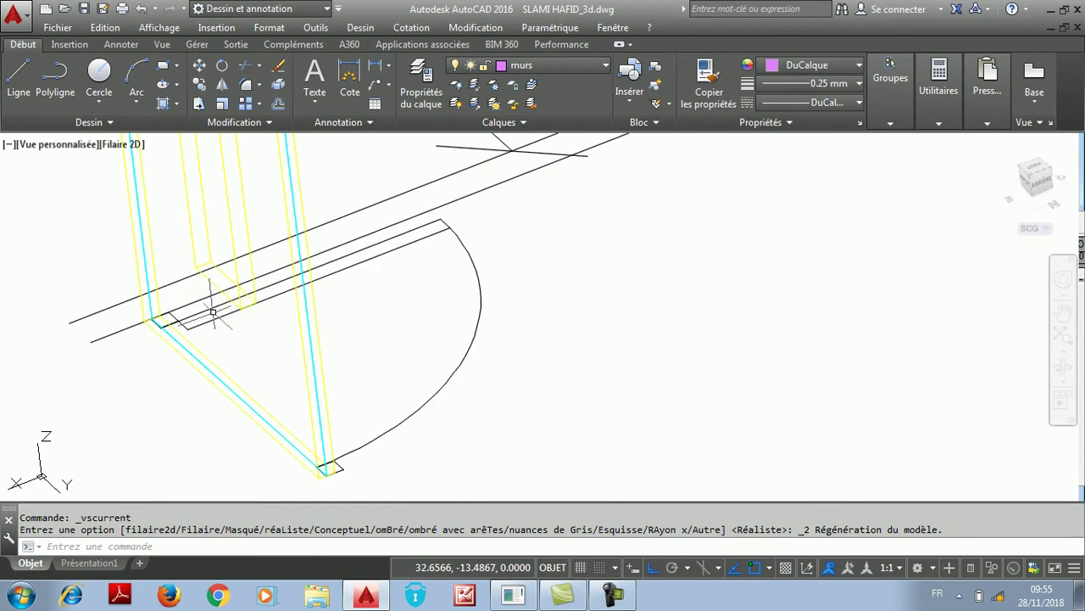
scroll(243, 315, down, 6)
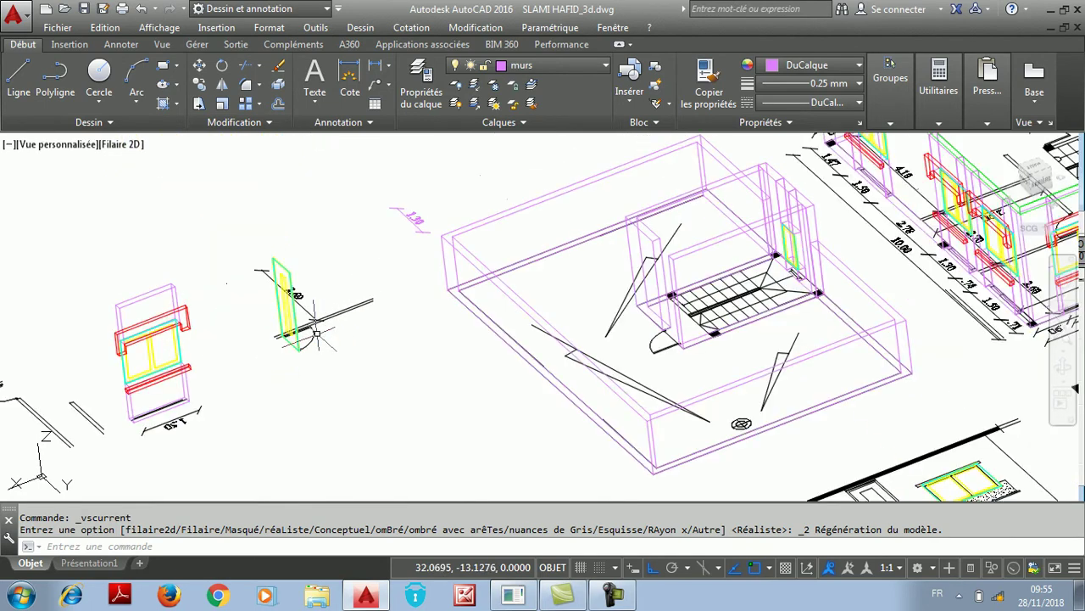
scroll(288, 291, up, 6)
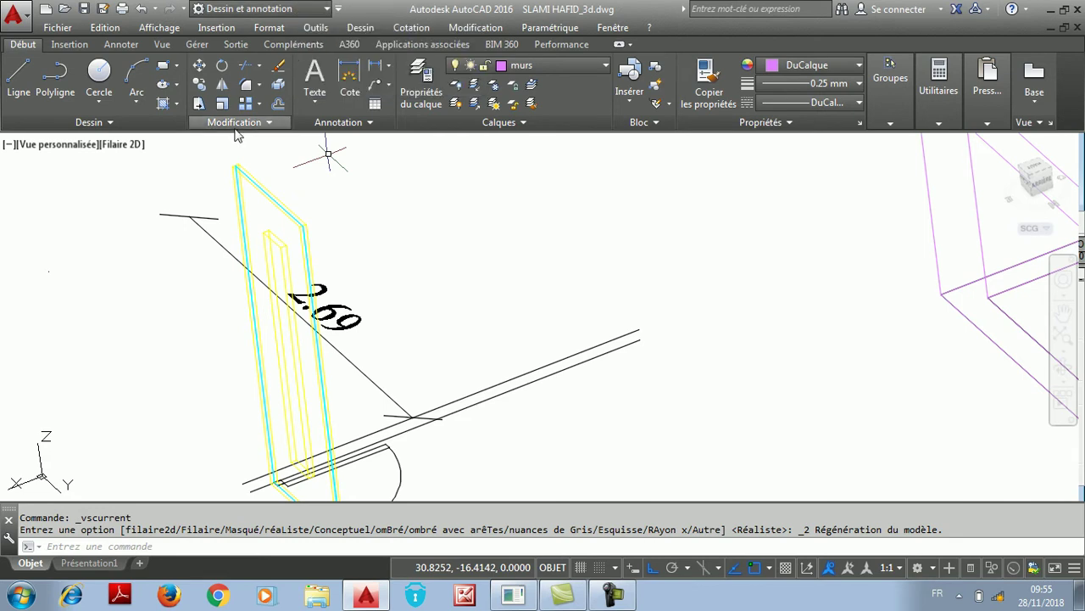
scroll(272, 263, up, 4)
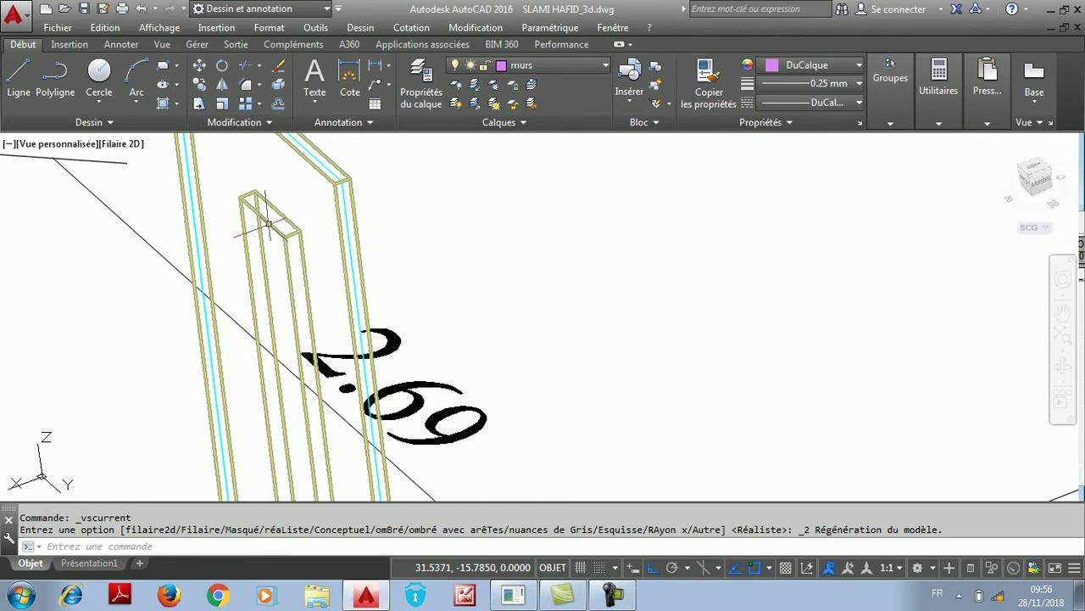
scroll(263, 282, down, 6)
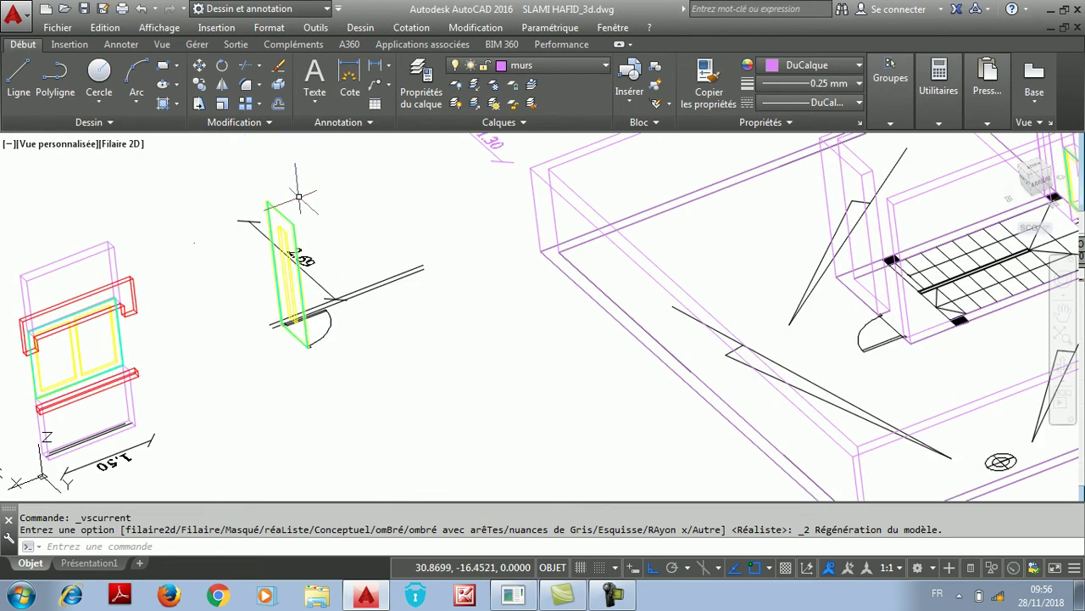
scroll(298, 195, up, 2)
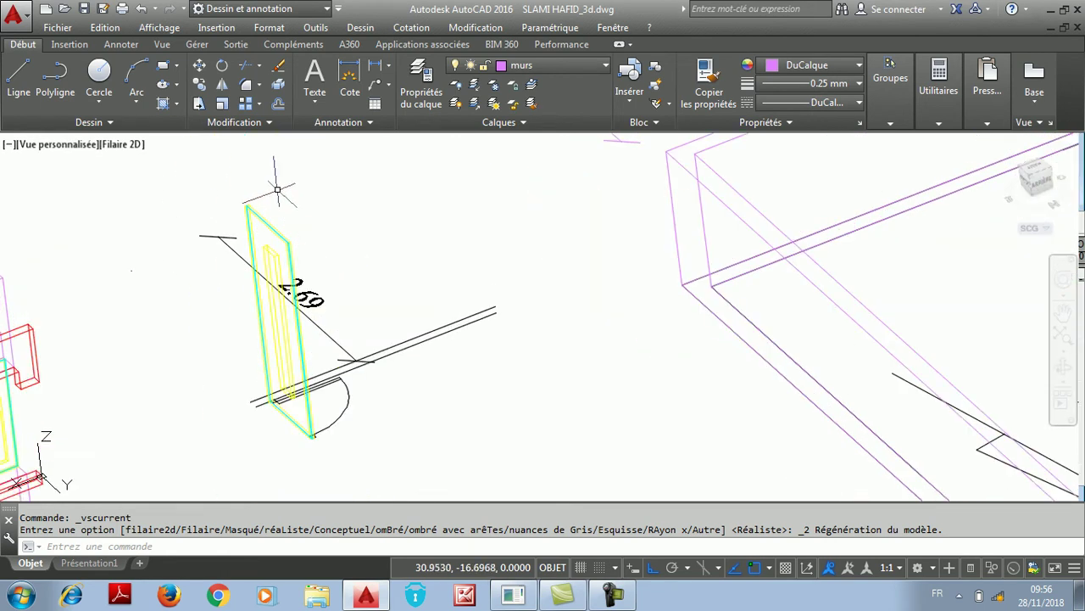
click(200, 71)
click(368, 181)
click(218, 443)
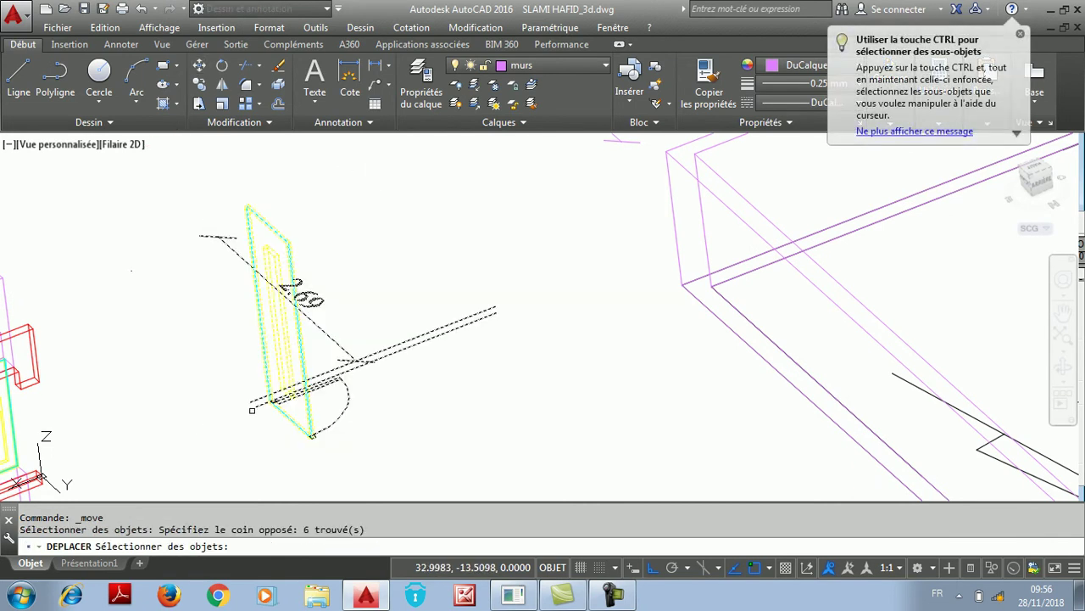
key(Return)
scroll(302, 394, up, 4)
scroll(301, 395, up, 4)
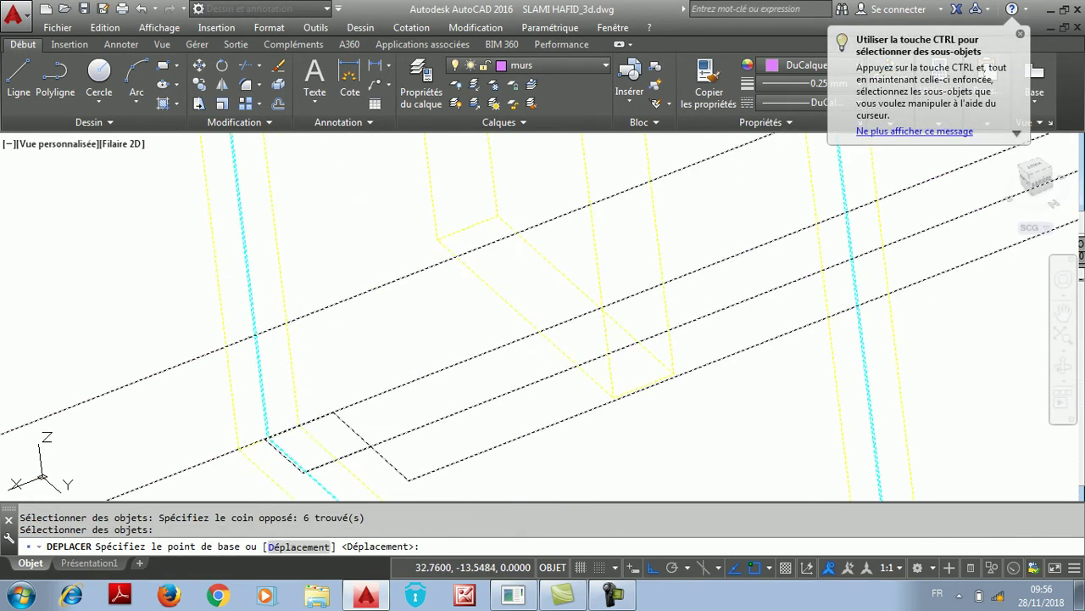
click(299, 424)
scroll(299, 424, down, 6)
scroll(861, 339, up, 5)
scroll(831, 354, up, 4)
scroll(628, 389, down, 2)
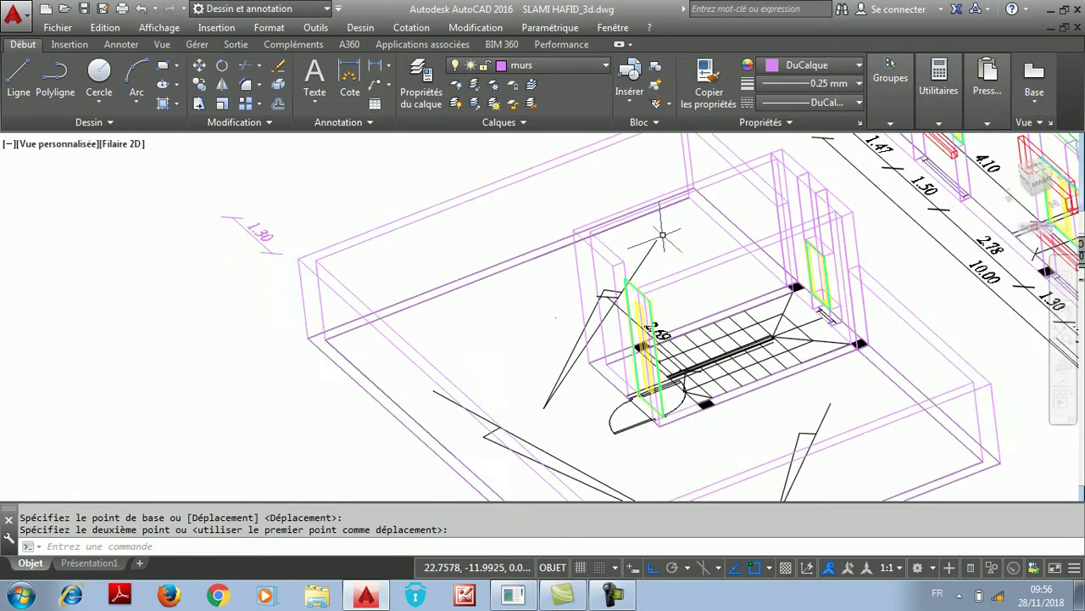
Draw a rectangle between the two stairwell wall ends at their top, spanning the gap above the door
scroll(656, 270, up, 3)
scroll(601, 239, down, 1)
scroll(585, 248, up, 1)
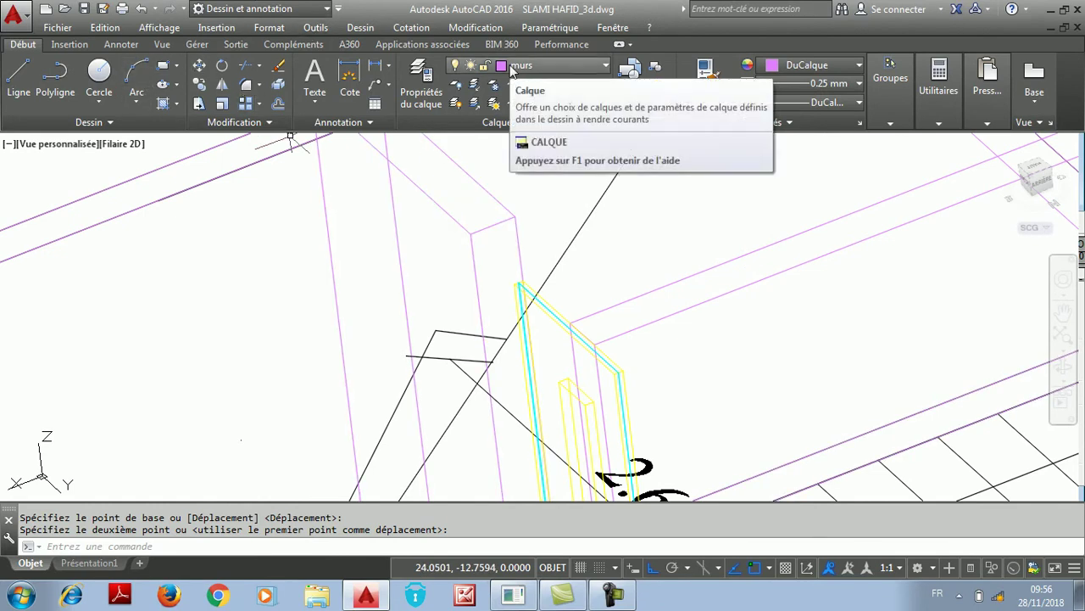
click(163, 65)
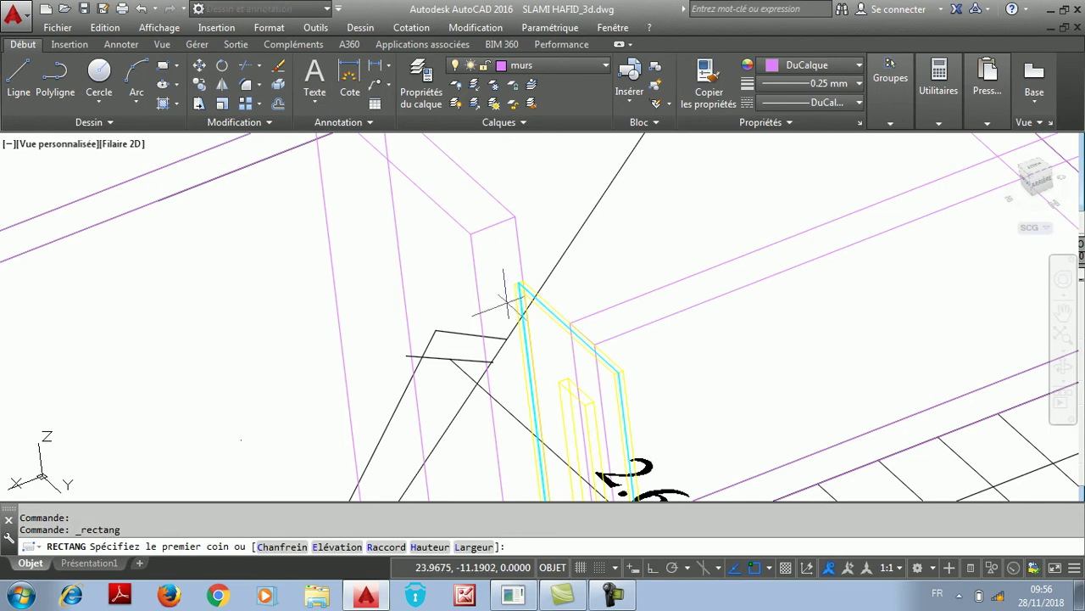
click(569, 322)
click(514, 215)
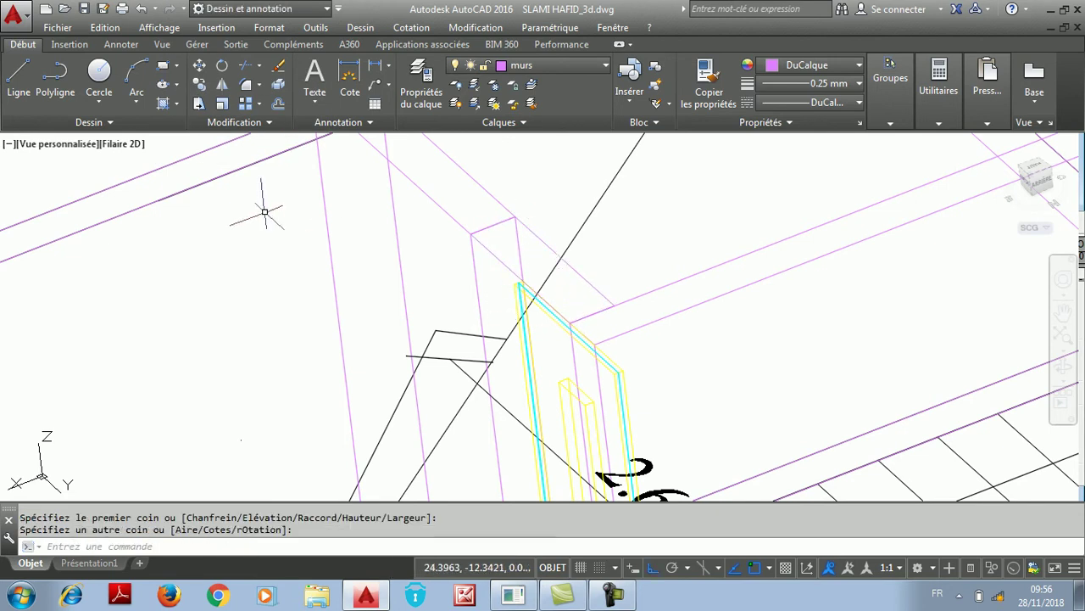
Extrude the rectangle above the door downward to the top of the door frame as a solid
click(359, 28)
mouse_move(392, 55)
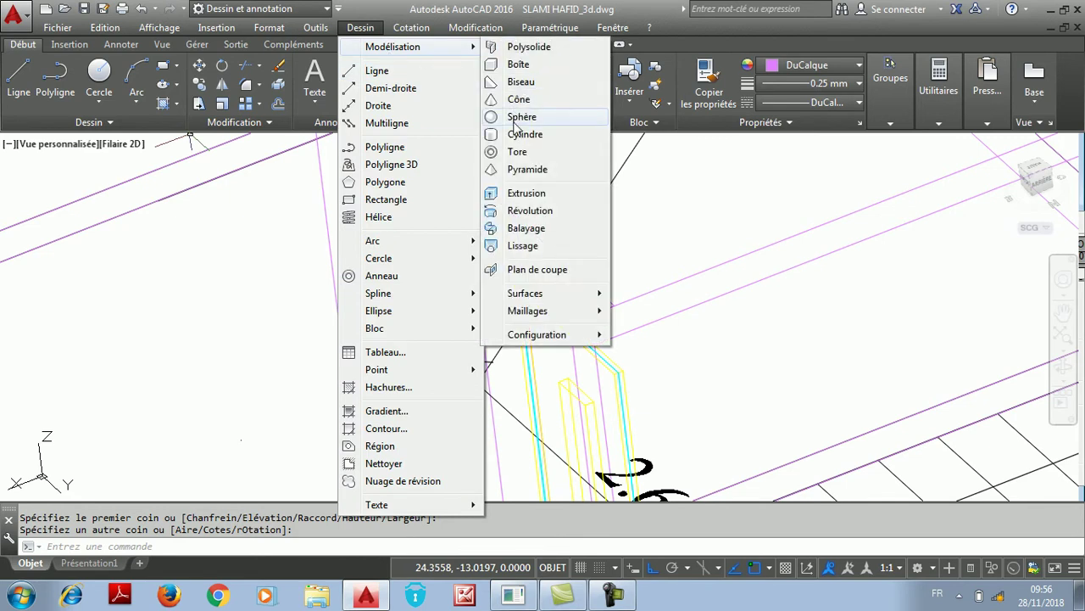
click(521, 195)
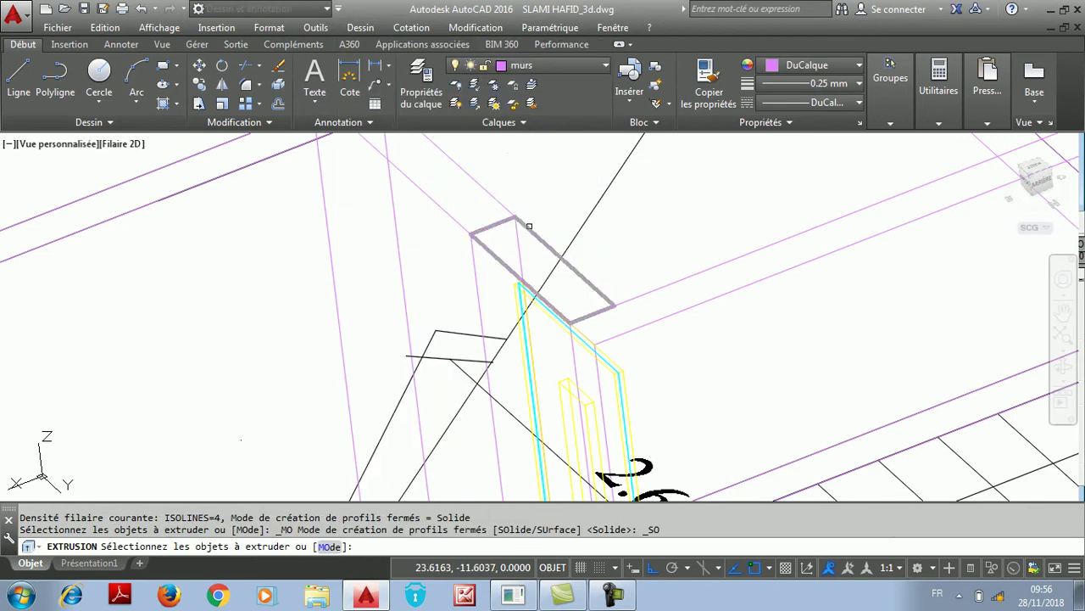
click(519, 222)
right_click(529, 227)
click(566, 238)
scroll(518, 250, up, 3)
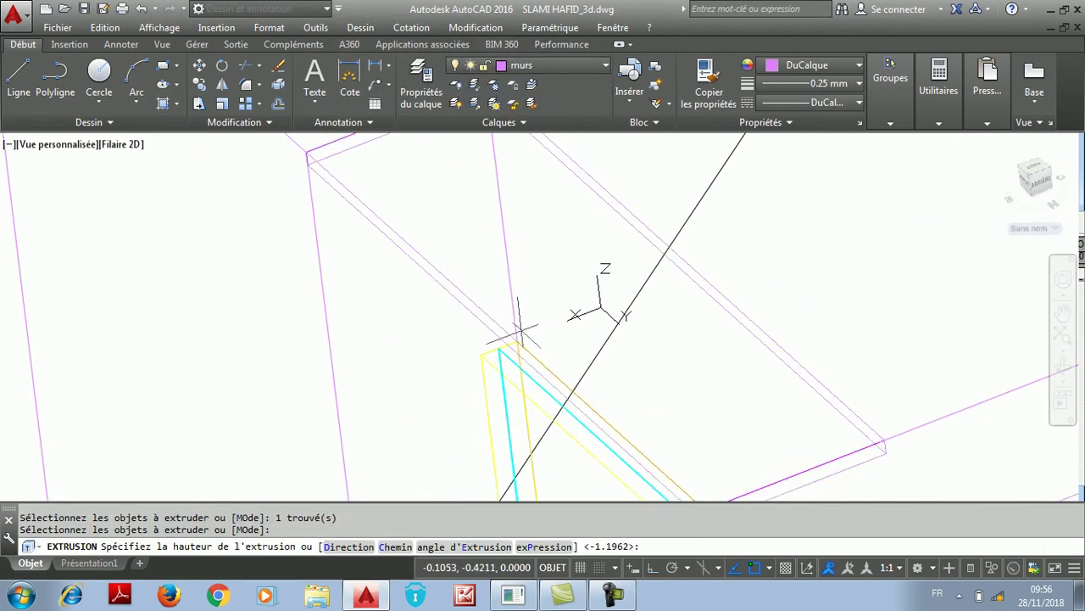
click(514, 341)
scroll(514, 253, down, 10)
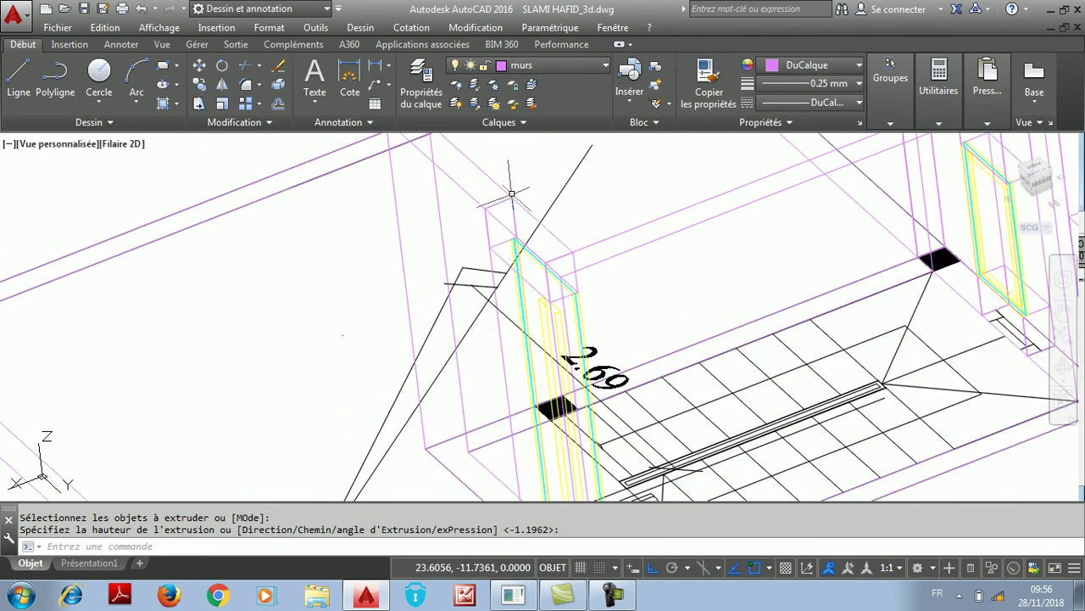
scroll(852, 225, up, 6)
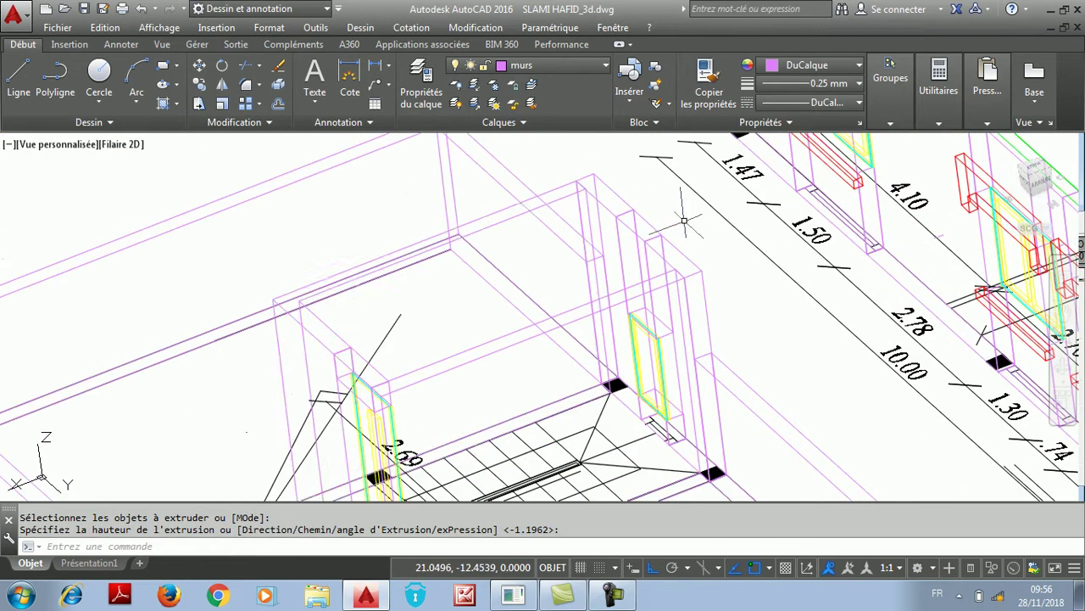
Orbit the model freely to a higher view over the terrace, the stairwell door and the neighbouring house
click(476, 28)
mouse_move(315, 28)
mouse_move(161, 28)
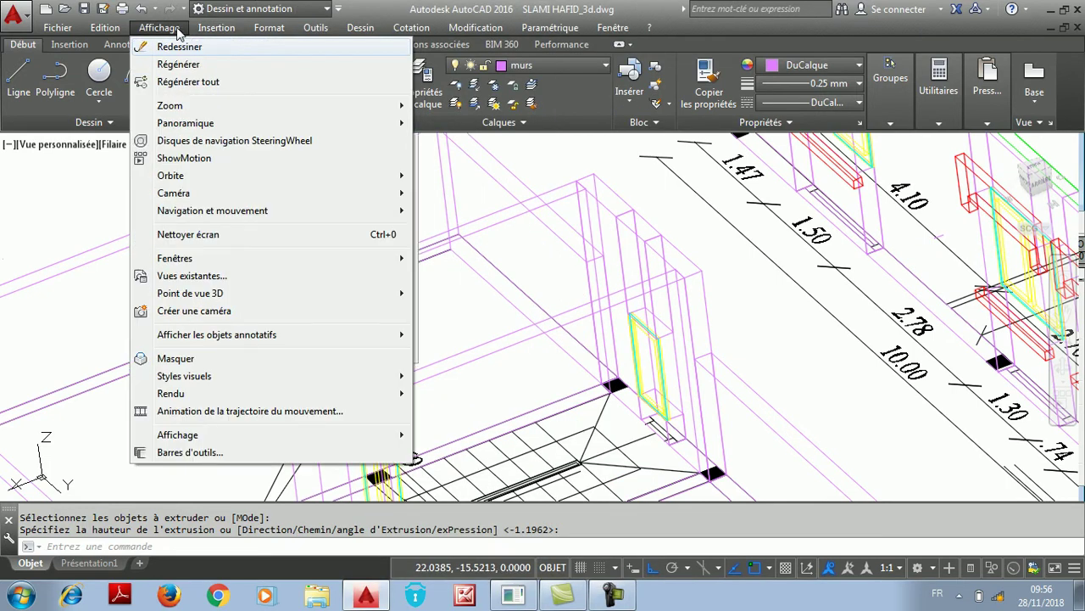
mouse_move(174, 176)
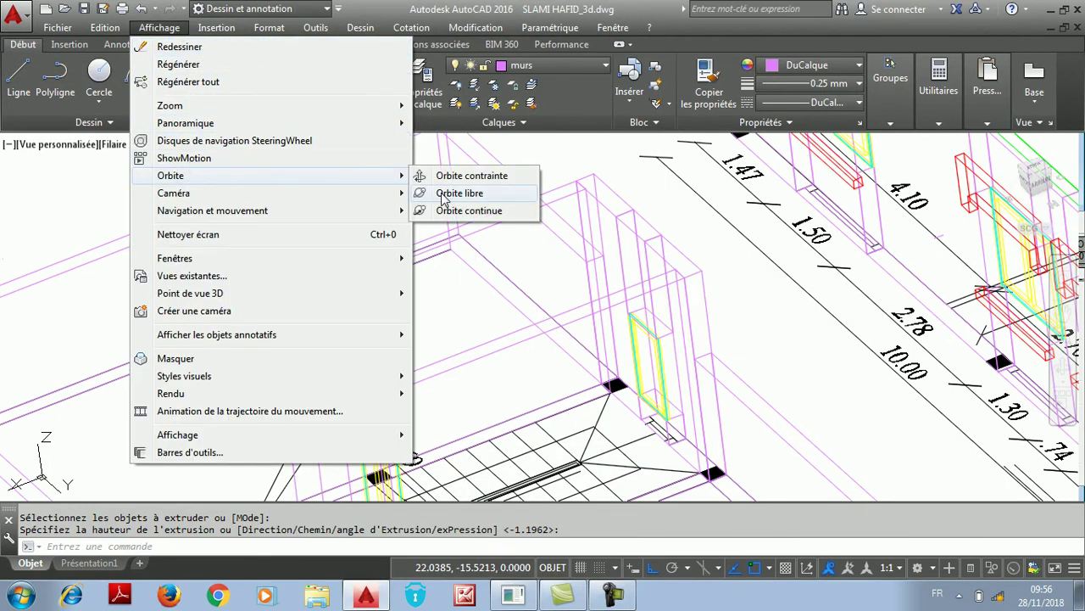
click(461, 192)
mouse_move(500, 245)
mouse_down()
mouse_move(545, 276)
mouse_move(534, 220)
mouse_move(487, 284)
mouse_move(470, 235)
mouse_move(491, 239)
mouse_move(495, 227)
mouse_up()
right_click(513, 199)
click(543, 211)
Display the model in the Realistic visual style
click(159, 27)
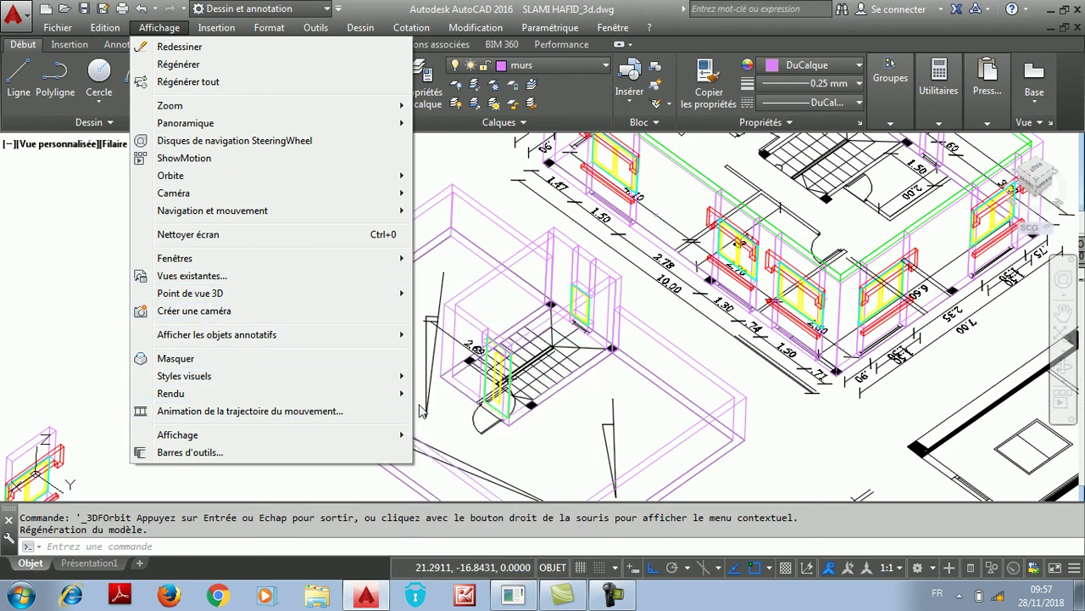
mouse_move(348, 382)
click(454, 434)
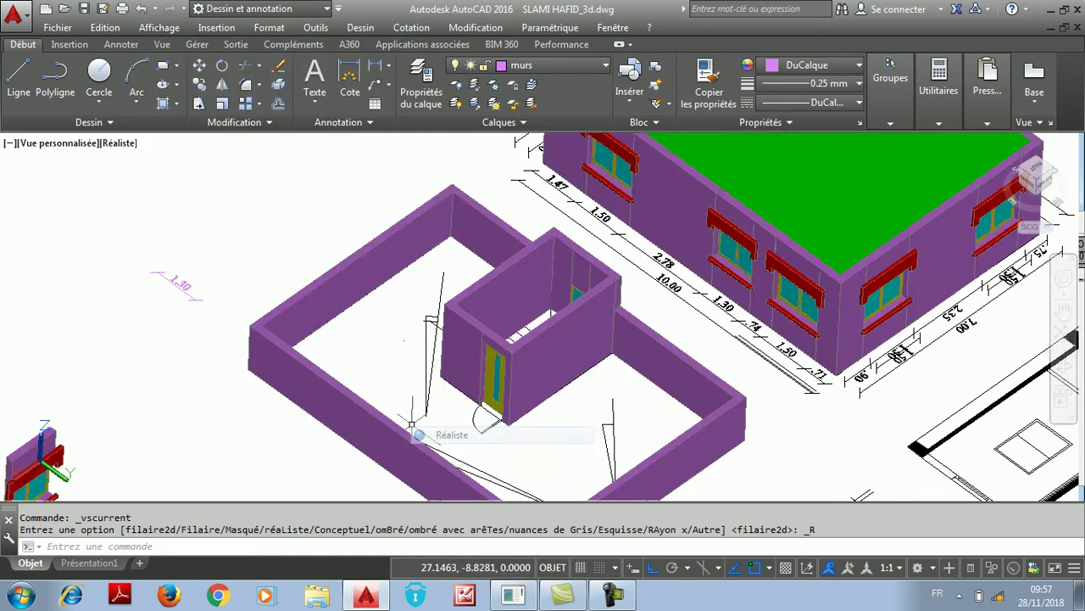
Make dalle the current layer and draw a rectangle between opposite inner corners of the stairwell walls at their top
scroll(509, 255, down, 3)
scroll(521, 248, up, 5)
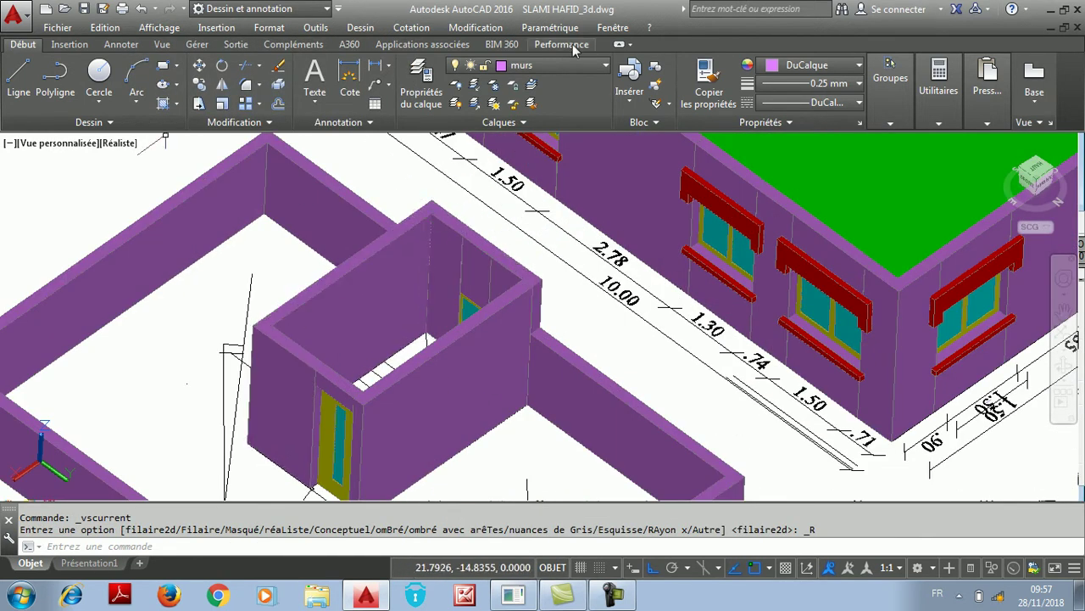
click(564, 68)
click(542, 142)
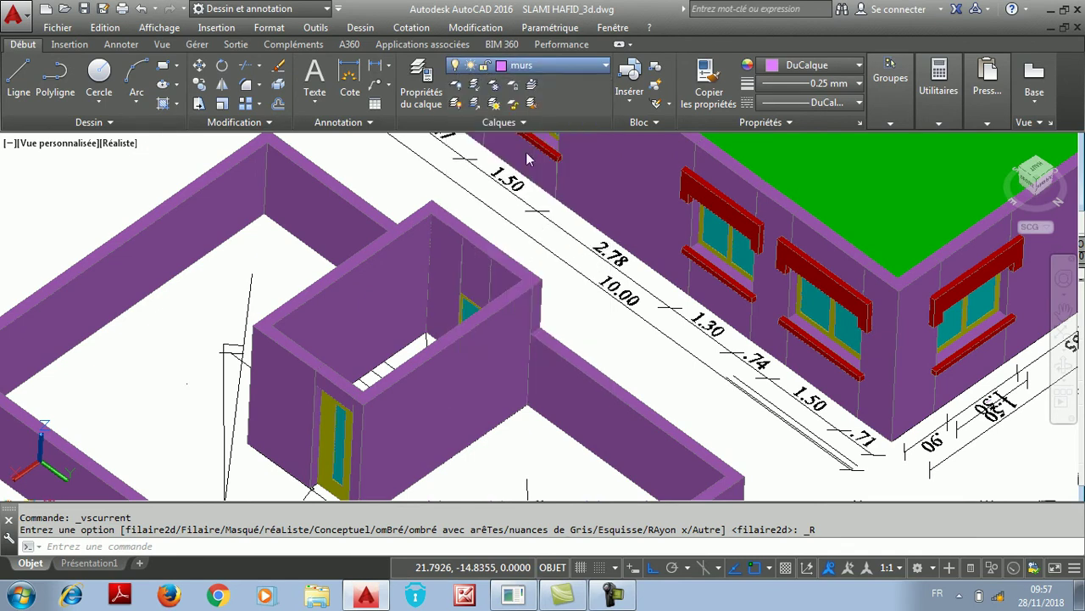
click(162, 68)
click(271, 325)
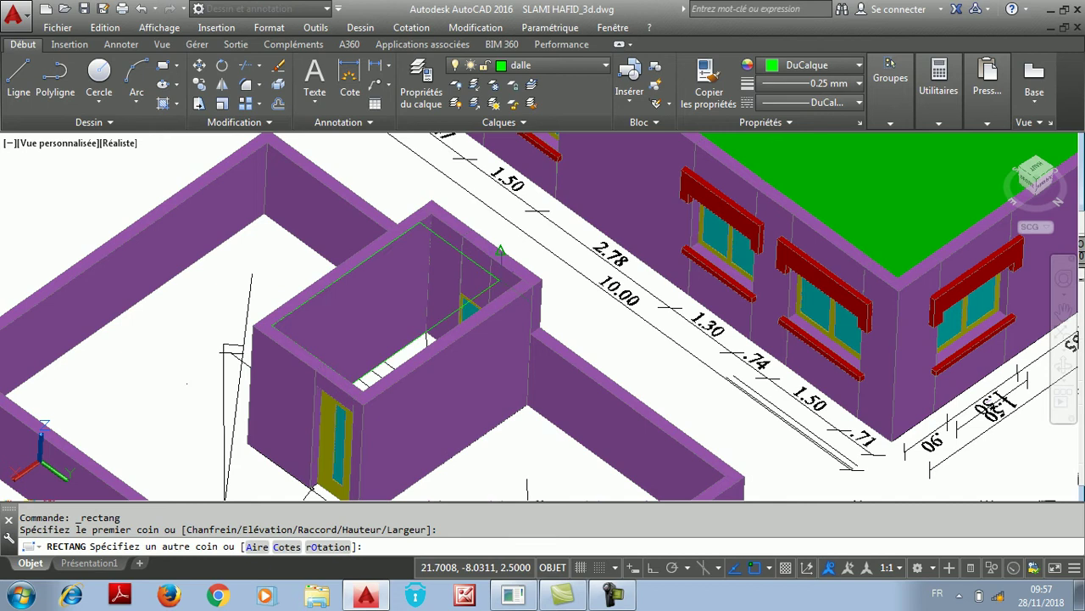
click(524, 280)
click(470, 35)
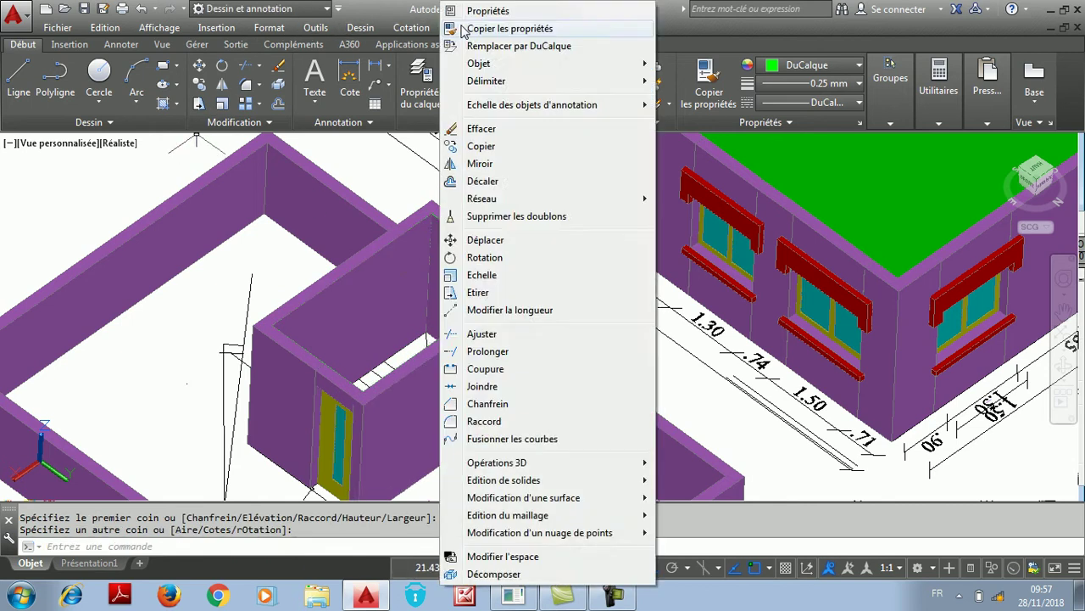
click(273, 36)
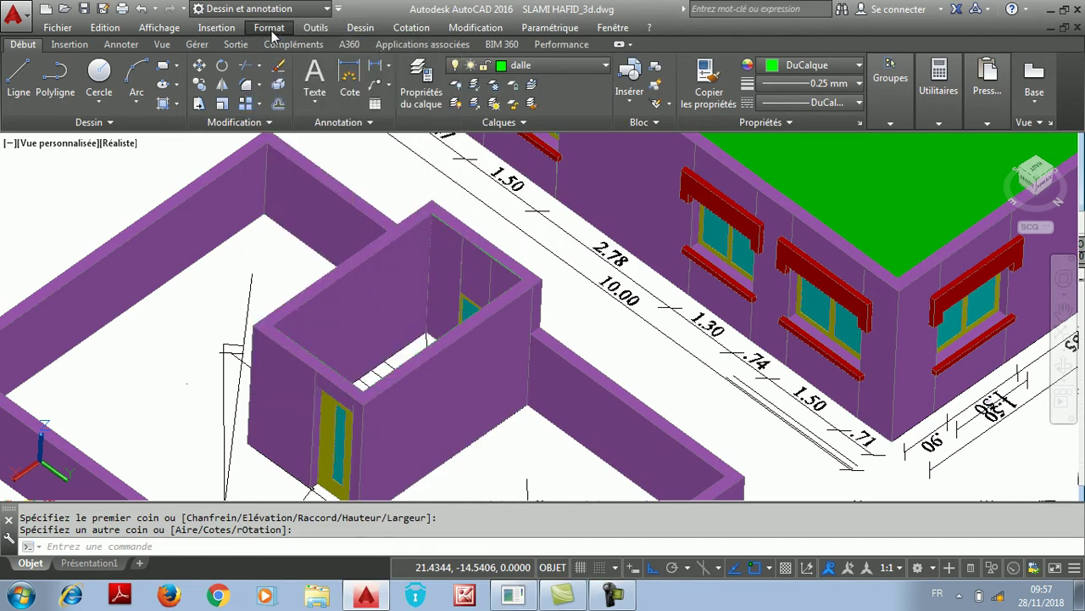
click(360, 27)
mouse_move(426, 53)
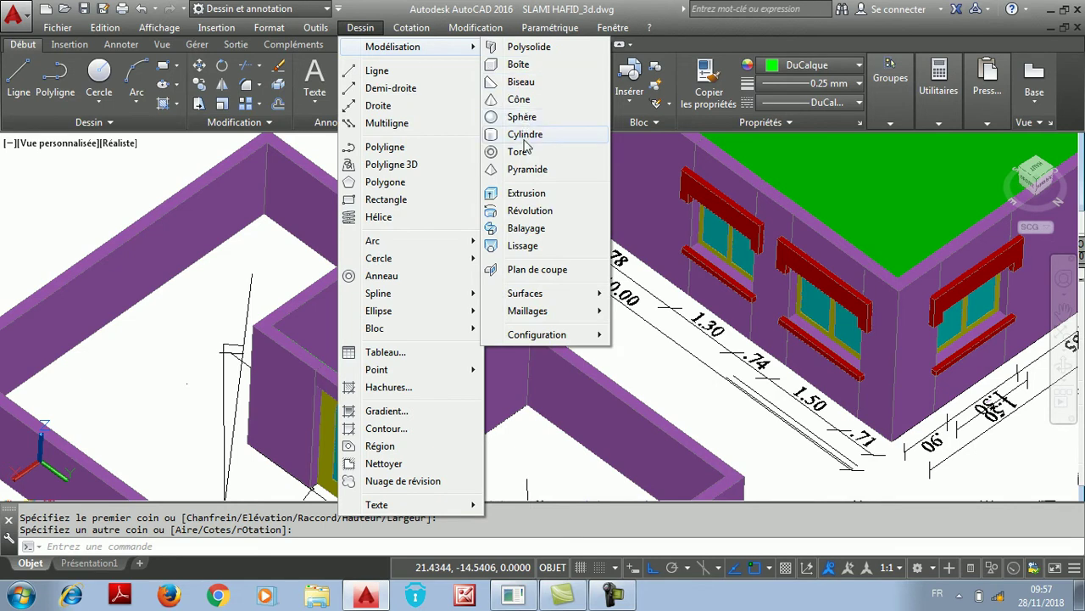
click(527, 193)
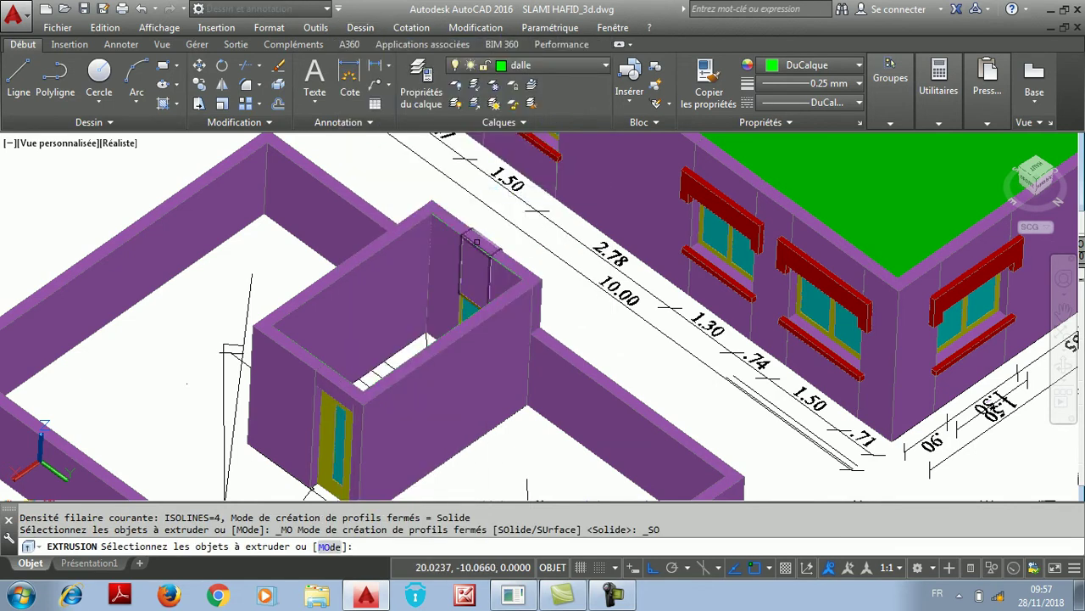
scroll(441, 223, up, 4)
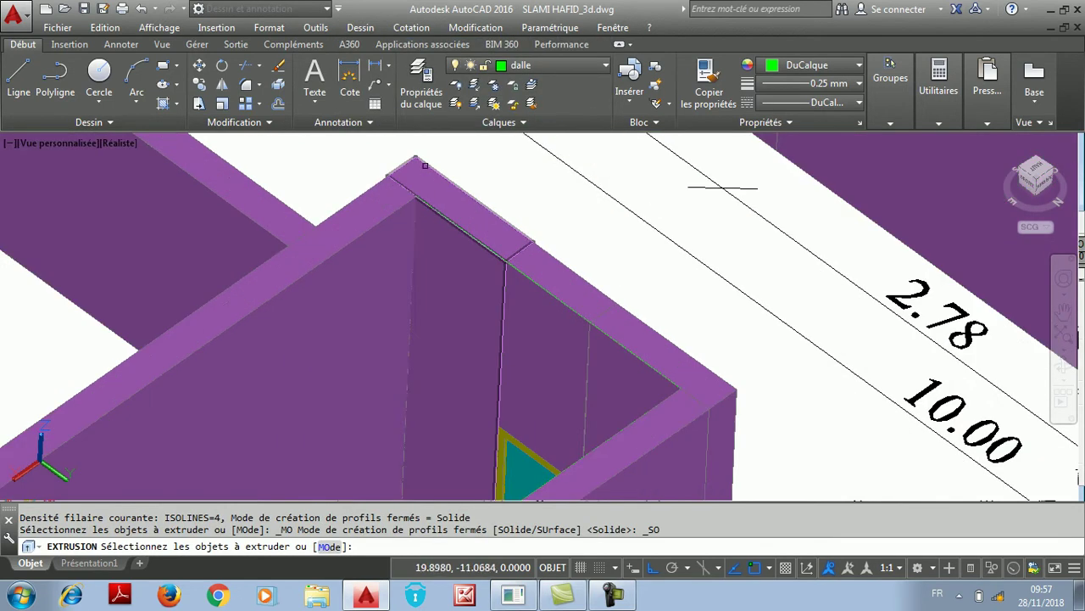
right_click(520, 169)
click(542, 180)
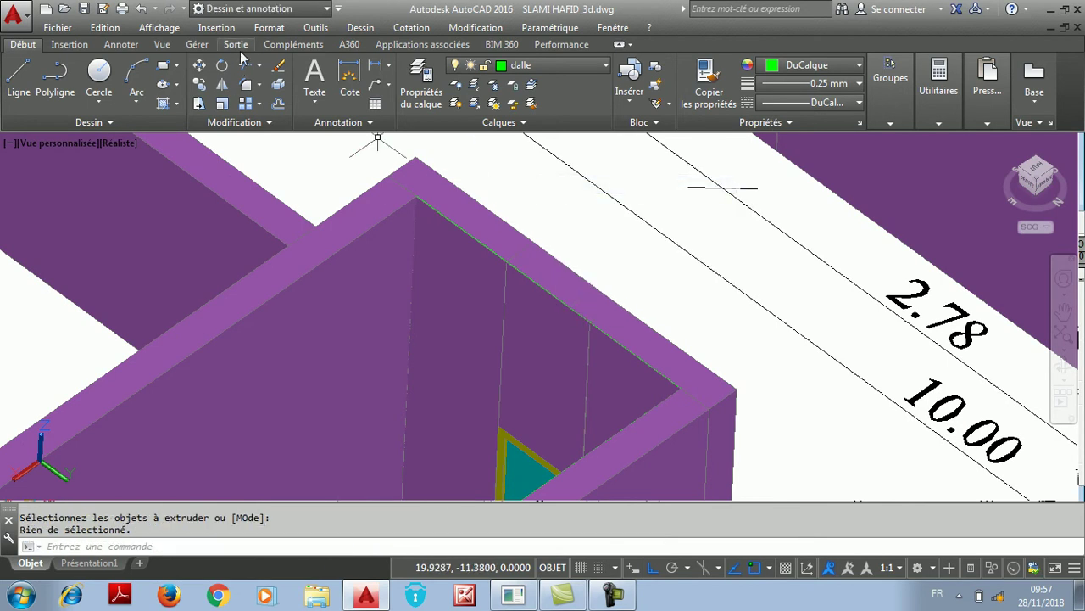
Display the model in the 2D Wireframe visual style
click(170, 27)
mouse_move(274, 375)
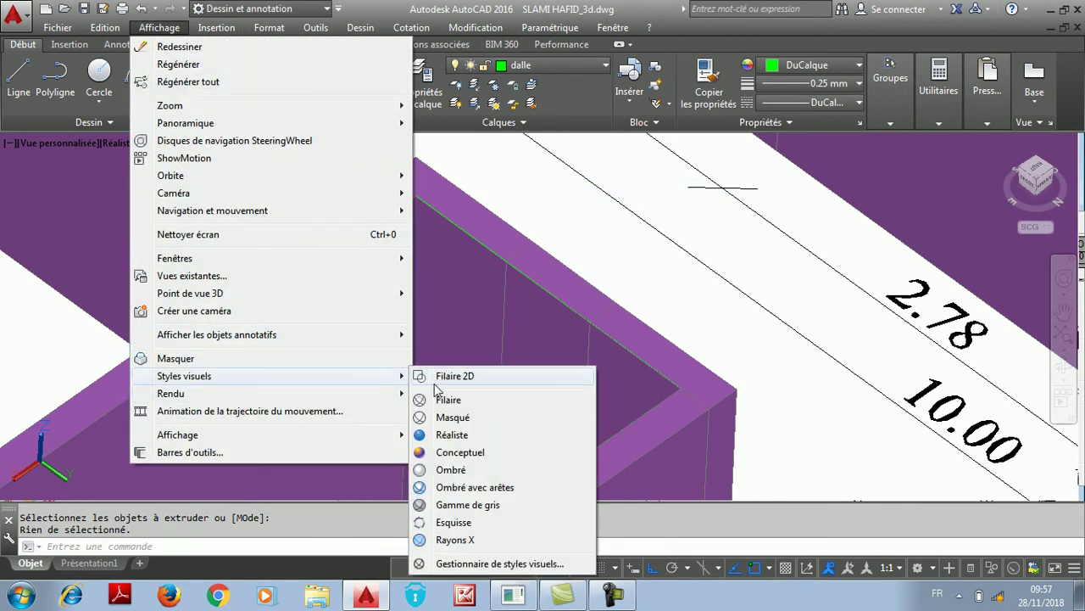
click(432, 375)
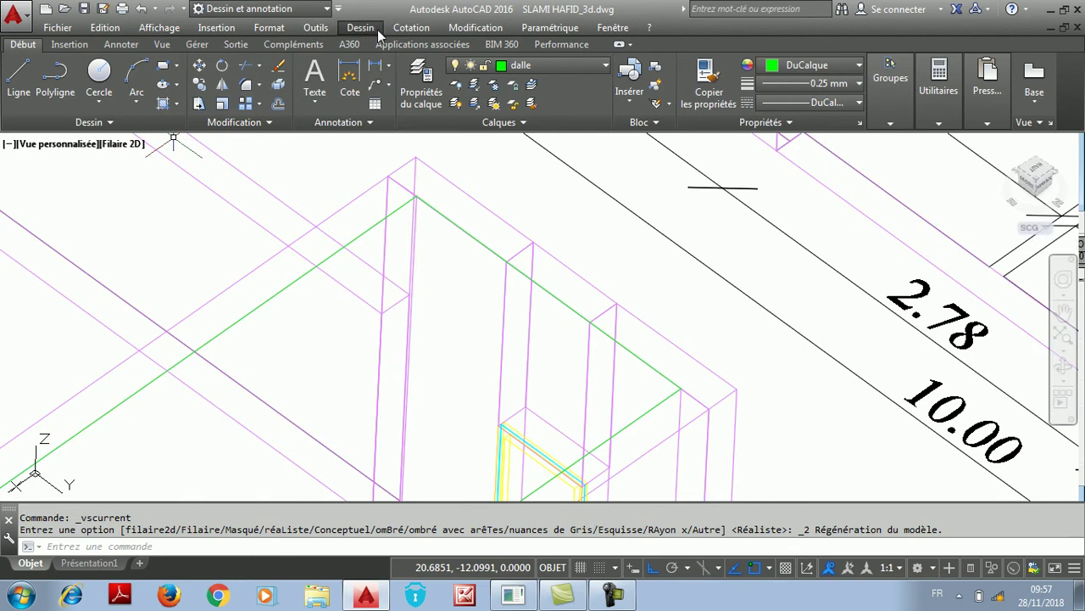
Extrude the green rectangle on top of the stairwell by -0.2 to form its roof slab
click(361, 27)
mouse_move(398, 47)
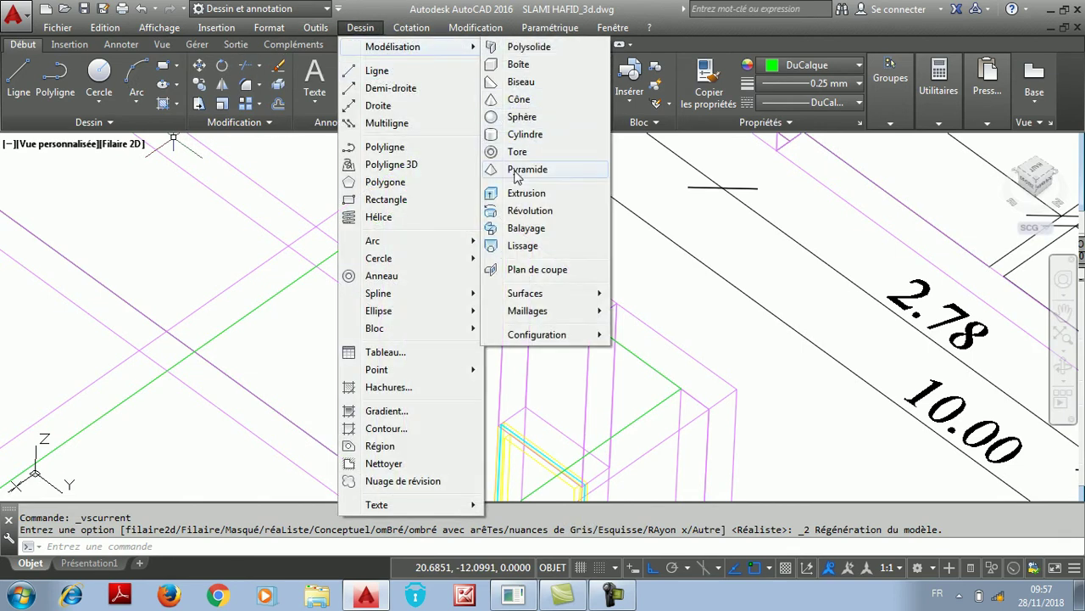
click(524, 192)
click(483, 239)
right_click(483, 240)
click(509, 248)
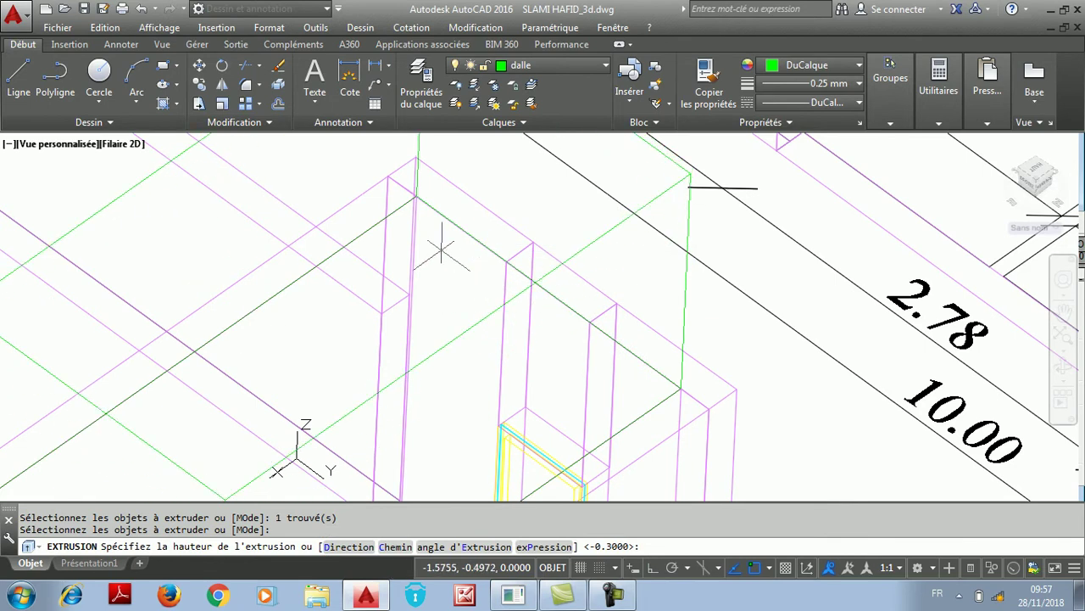
text(-0.2)
key(Return)
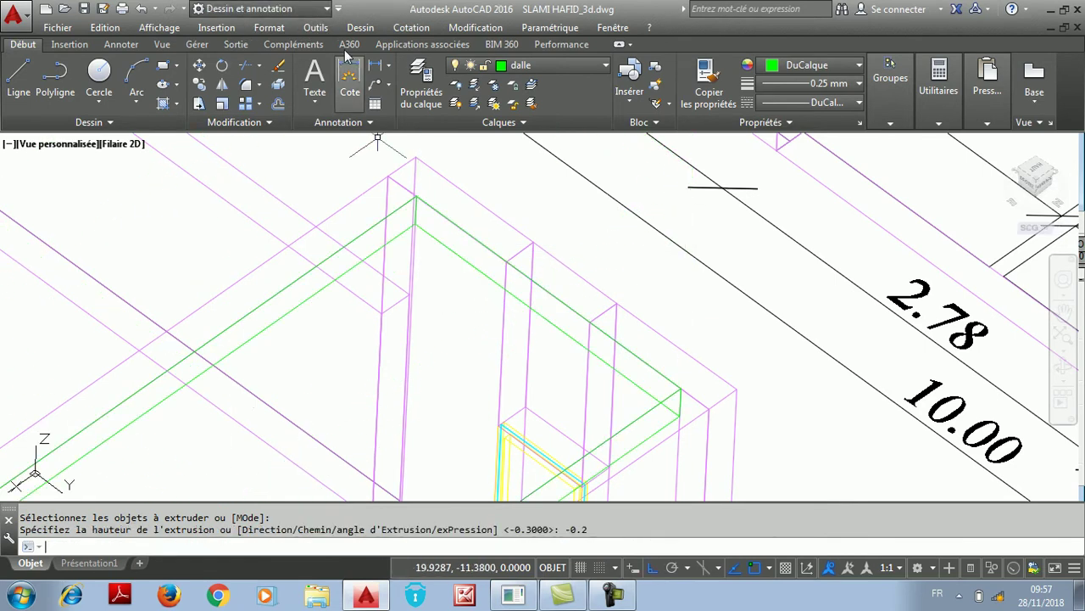
Display the model with the new stairwell slab in the Realistic visual style
click(216, 27)
mouse_move(159, 28)
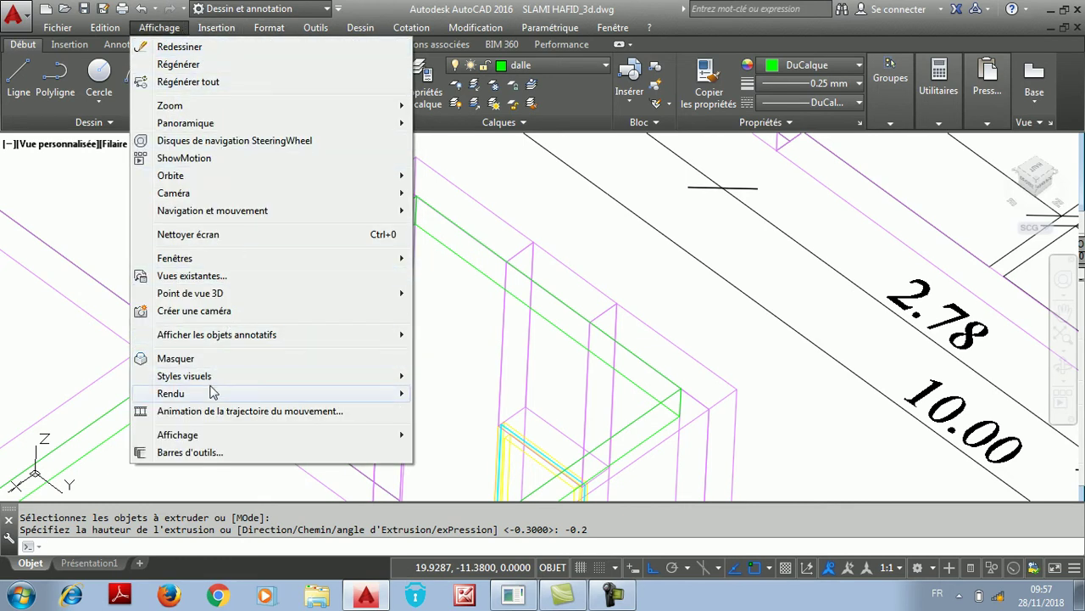
right_click(348, 451)
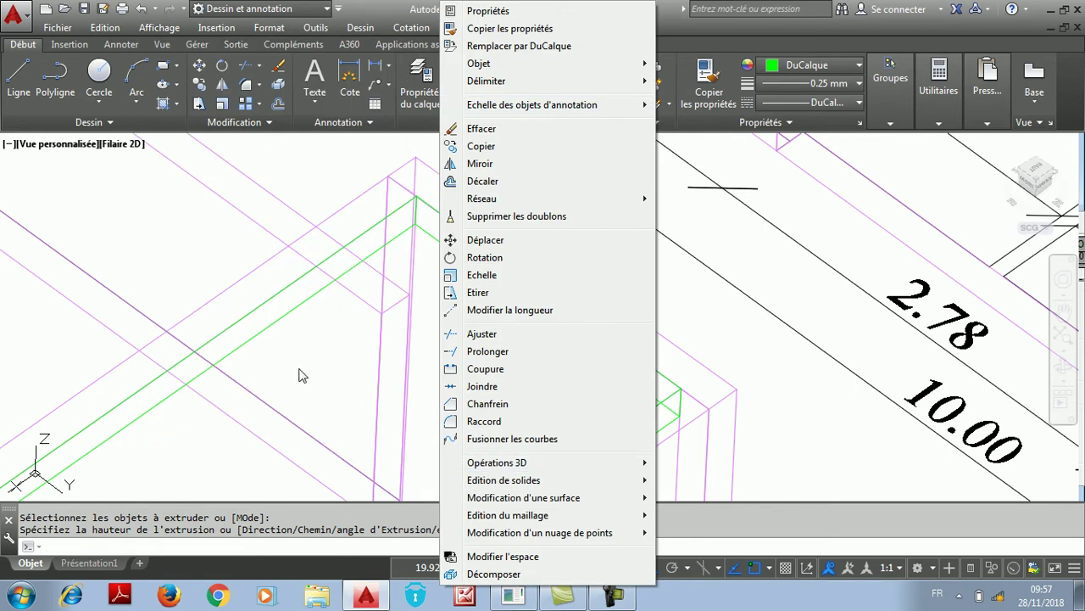
click(159, 27)
mouse_move(235, 375)
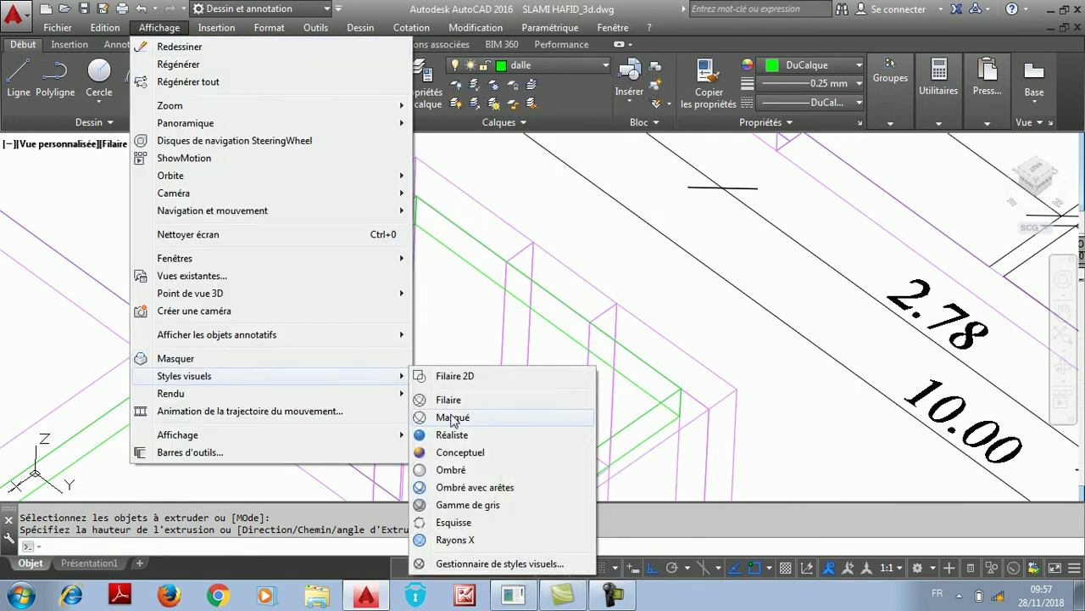
click(466, 437)
scroll(487, 249, down, 5)
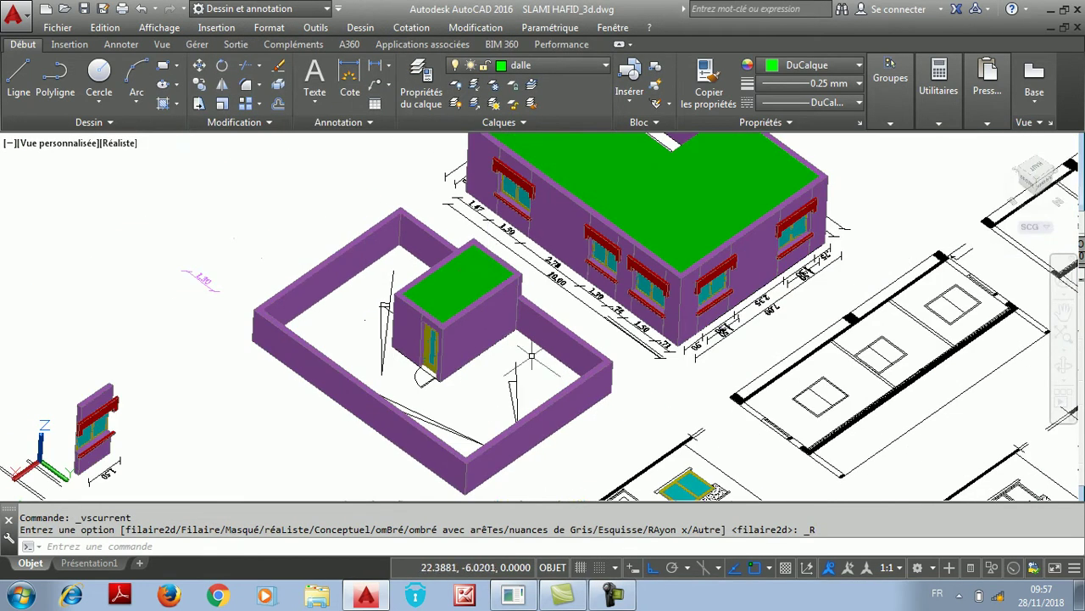
Examine the house's elevation and section drawings beside the 3D model, including the windows, door and base bands
scroll(602, 376, down, 5)
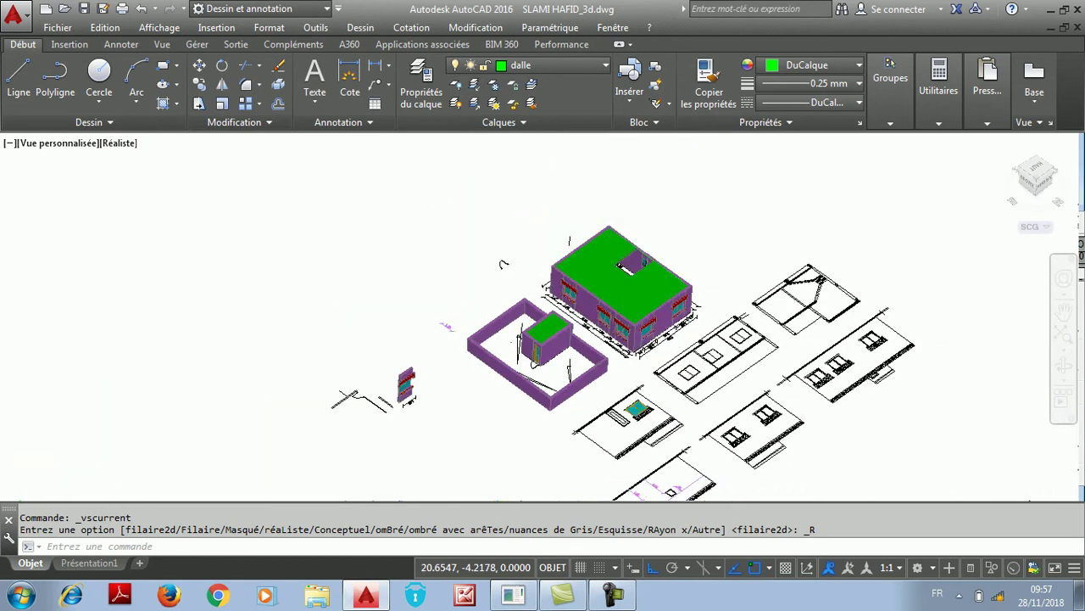
scroll(642, 405, up, 10)
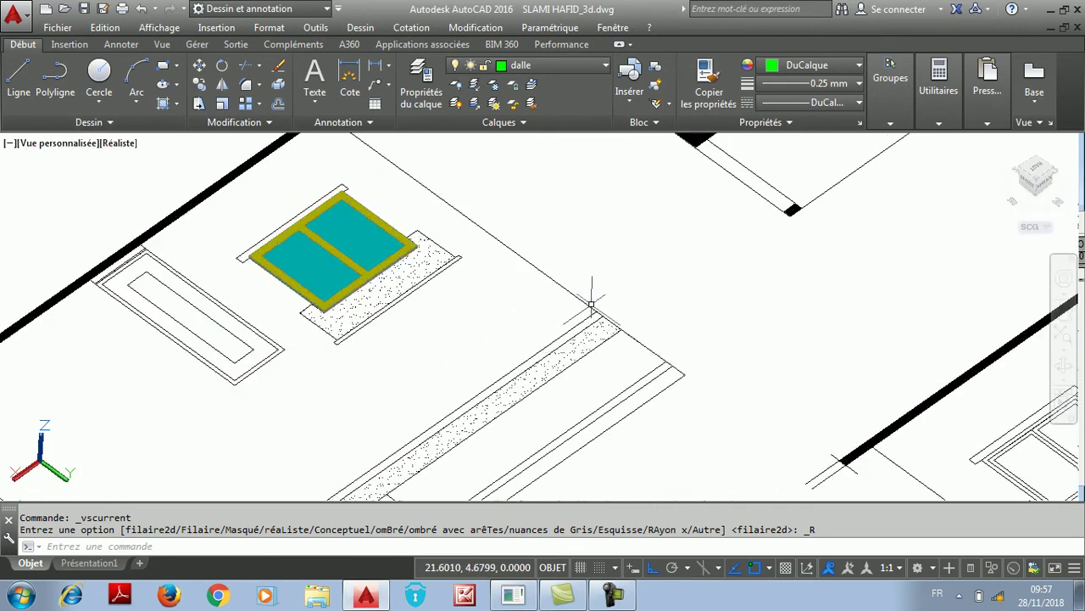
scroll(645, 329, down, 4)
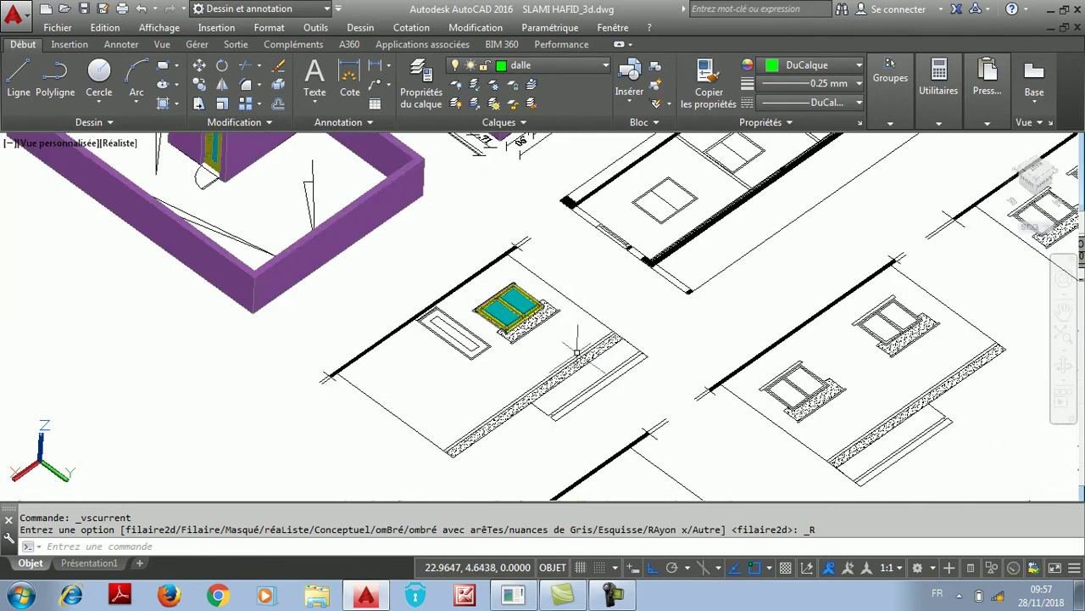
scroll(229, 268, up, 3)
scroll(230, 267, down, 6)
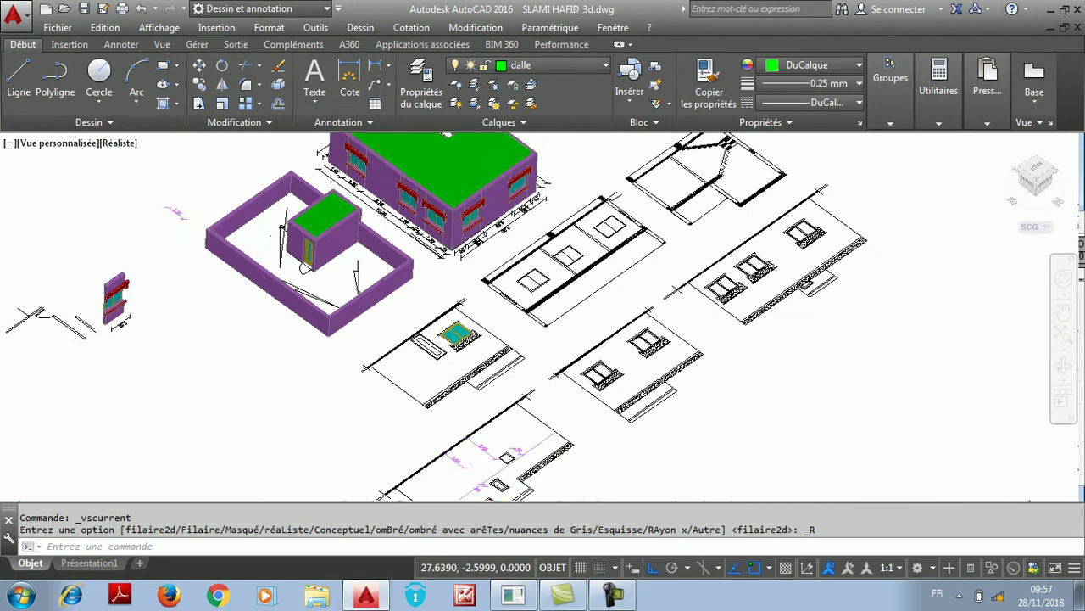
scroll(447, 332, up, 6)
scroll(439, 326, down, 4)
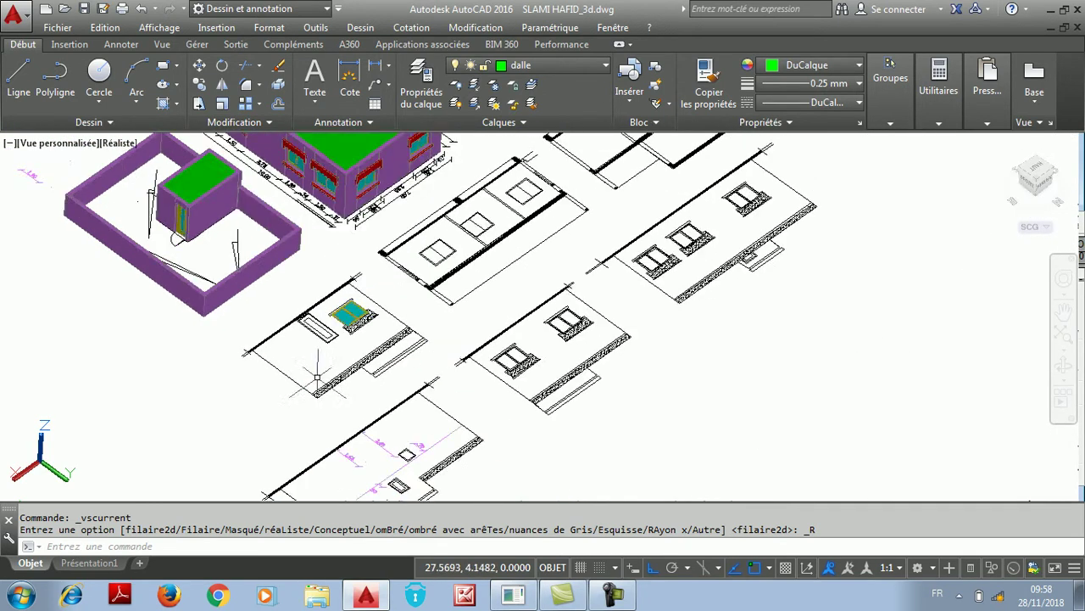
scroll(280, 254, up, 3)
scroll(425, 310, down, 2)
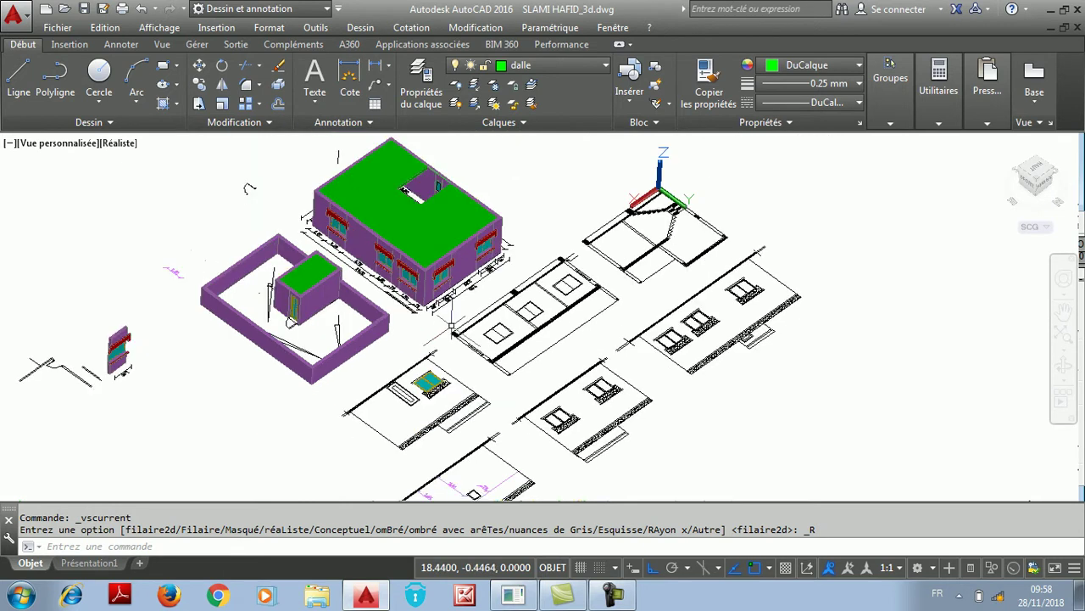
scroll(490, 445, up, 3)
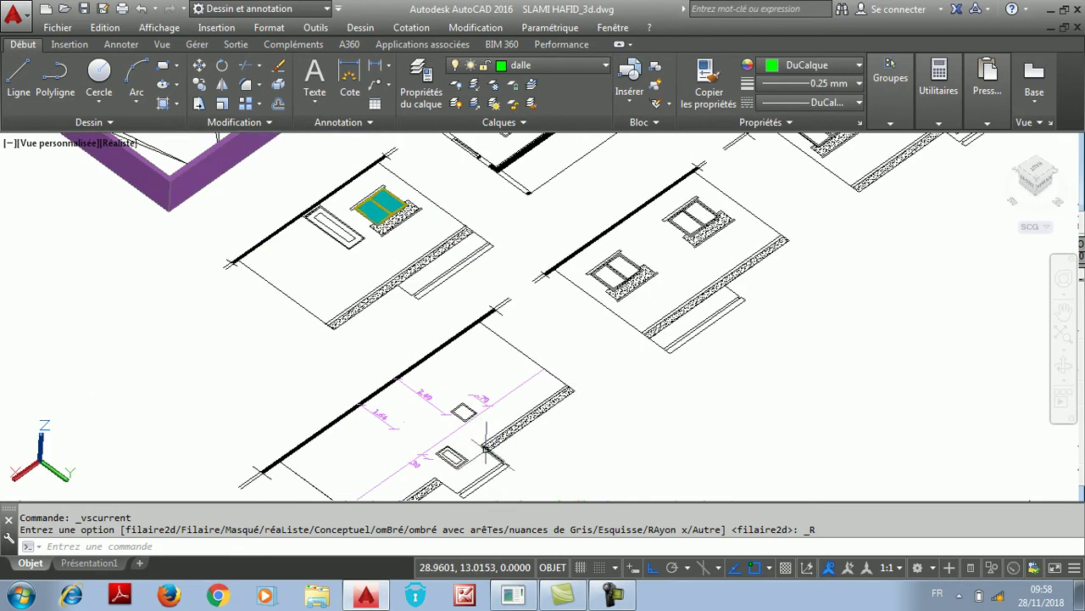
scroll(509, 454, up, 1)
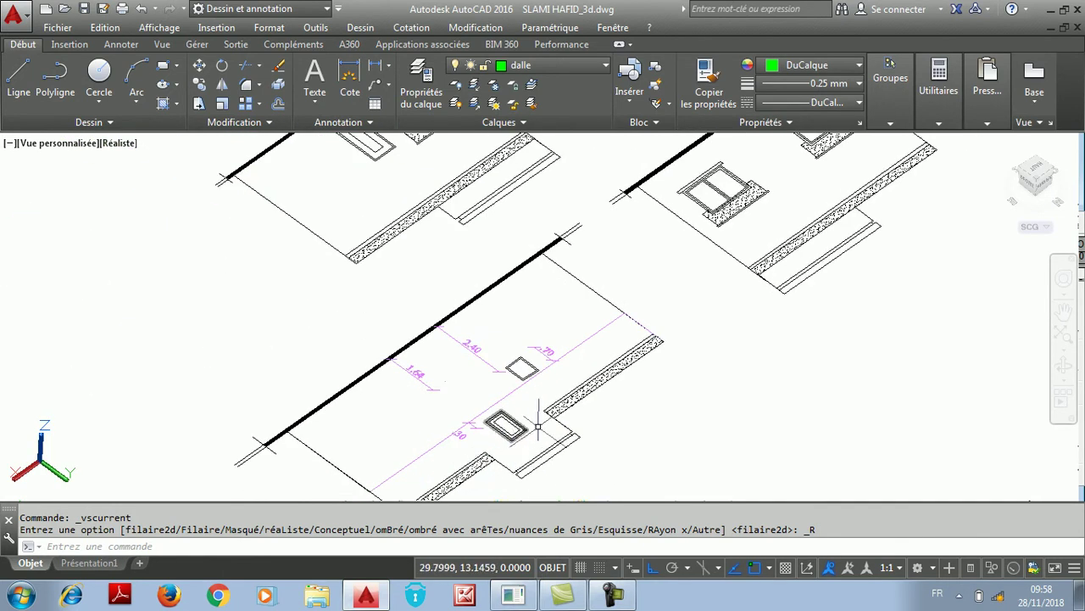
scroll(496, 459, down, 3)
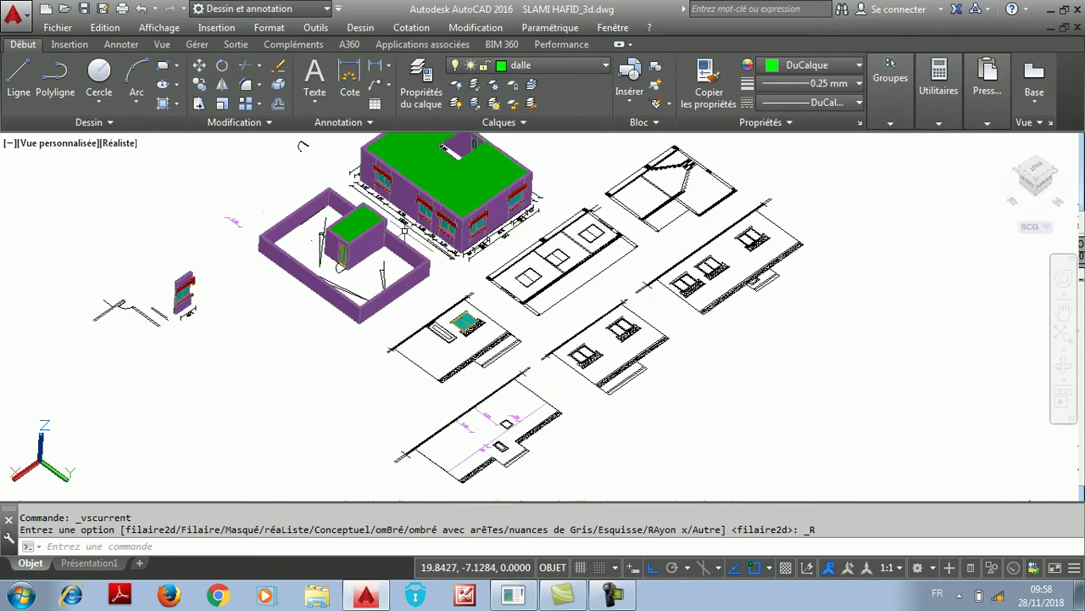
Examine the stairwell's roof slab and the junction of its outer wall with the terrace parapet
scroll(416, 231, up, 4)
scroll(434, 231, up, 3)
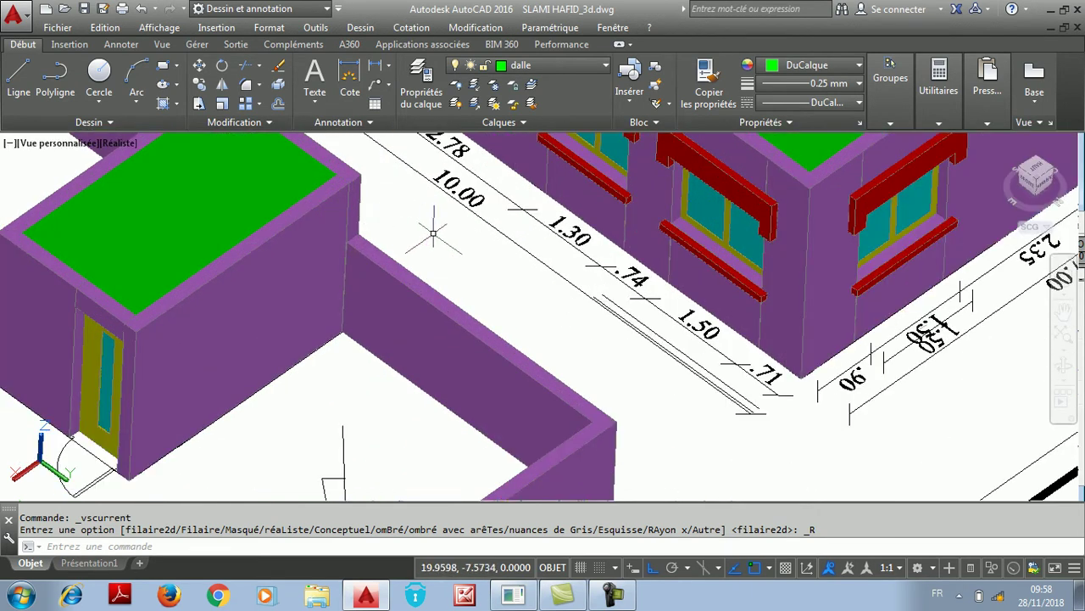
scroll(500, 280, down, 4)
scroll(500, 280, up, 2)
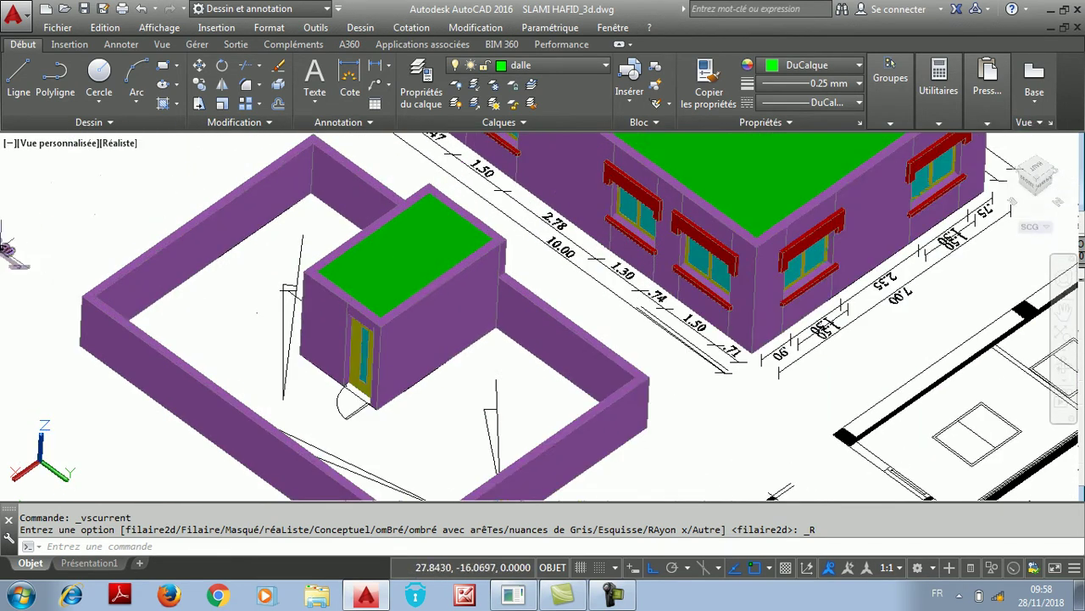
scroll(492, 264, up, 5)
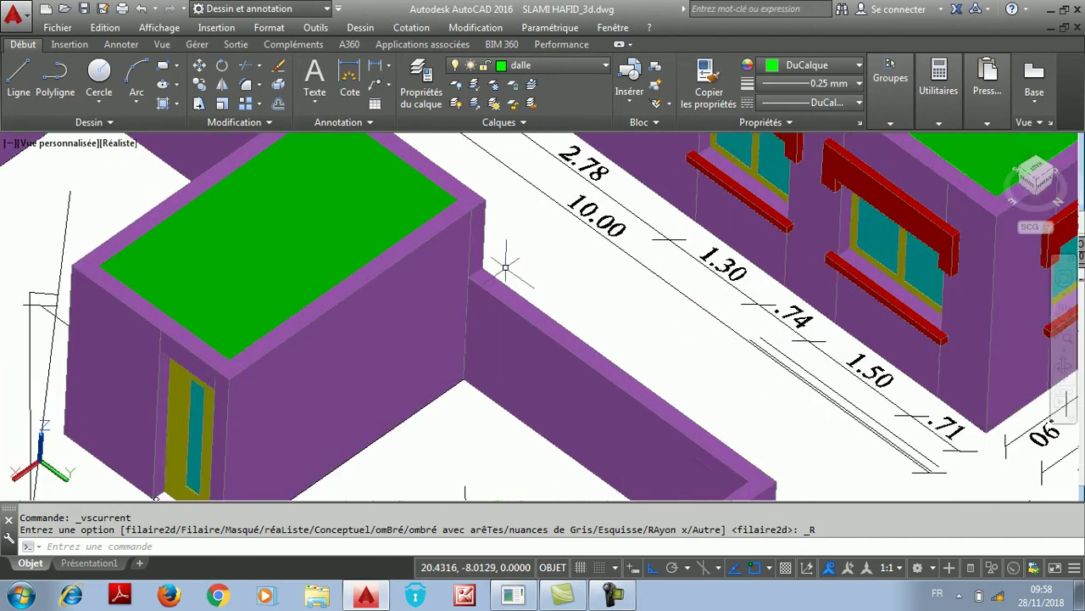
scroll(492, 264, down, 1)
scroll(431, 225, down, 5)
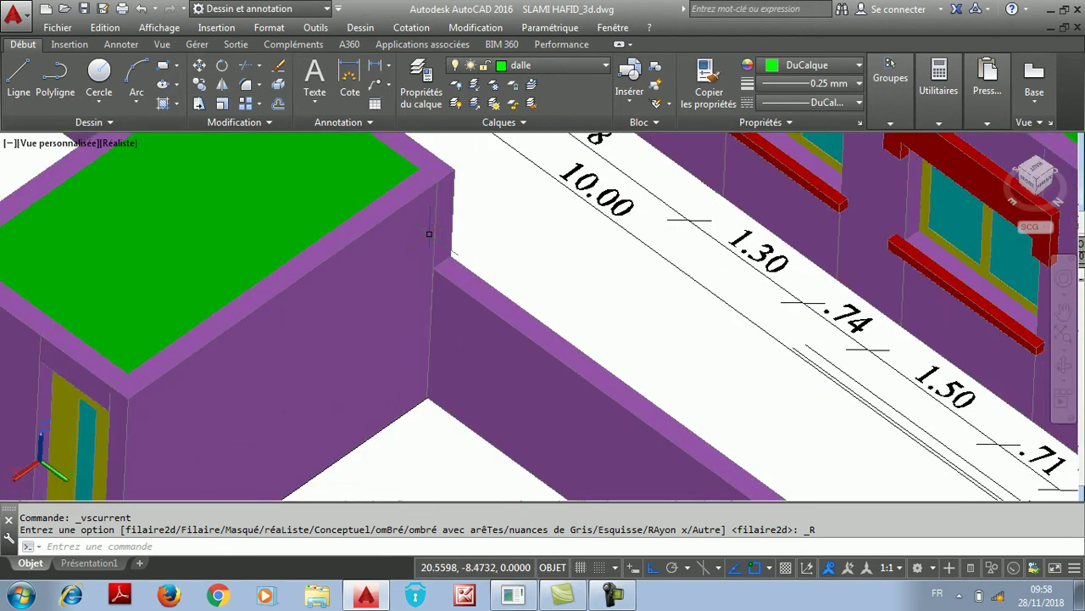
scroll(458, 230, up, 4)
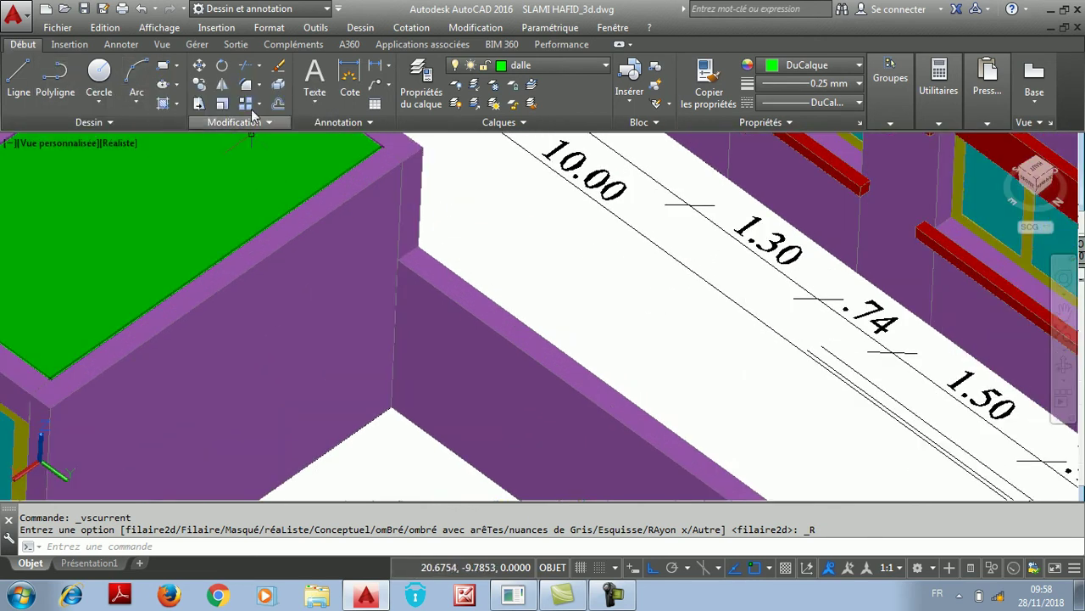
Add a linear dimension for the height of the hatched base band at the outer end of the two-window elevation
scroll(246, 137, down, 8)
scroll(426, 179, up, 3)
scroll(537, 233, up, 4)
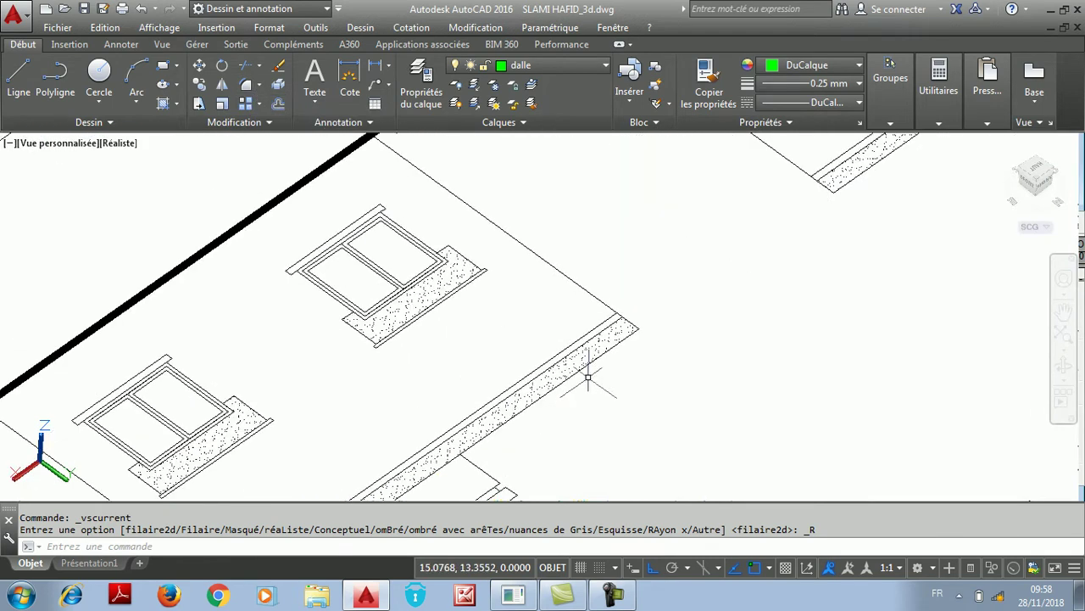
click(412, 28)
click(422, 72)
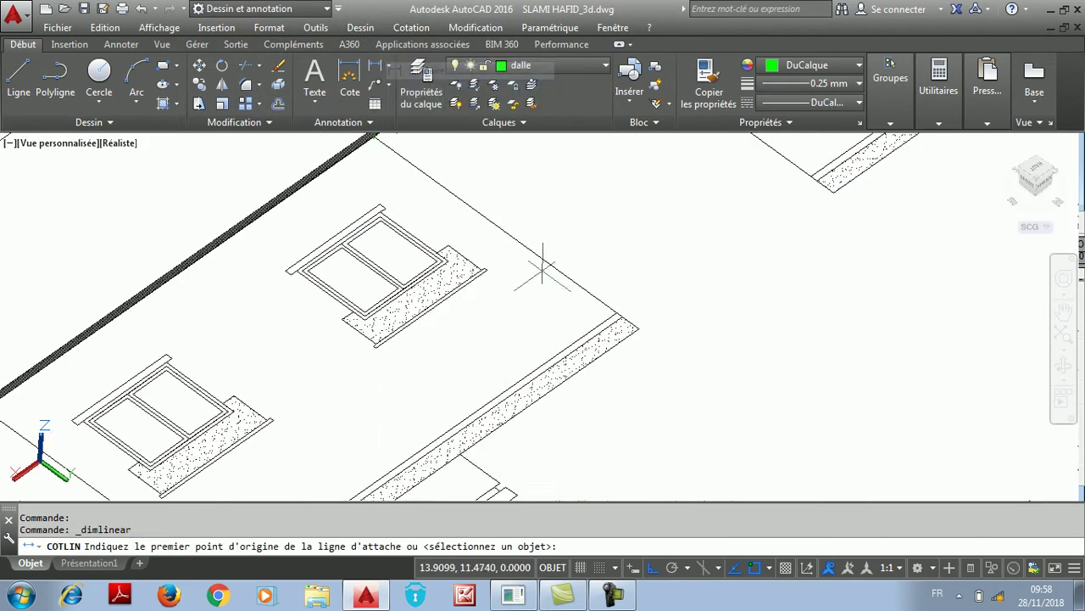
scroll(659, 303, up, 4)
click(782, 338)
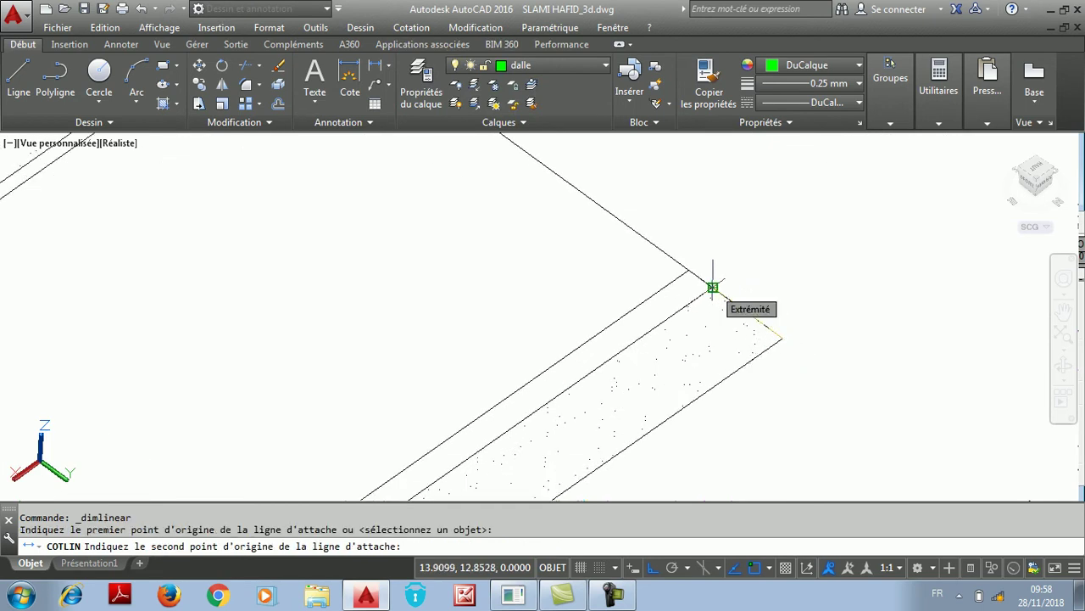
click(712, 287)
click(758, 230)
Repeat the linear dimension for the narrow strip directly above the hatched base band
right_click(740, 210)
click(772, 216)
click(713, 287)
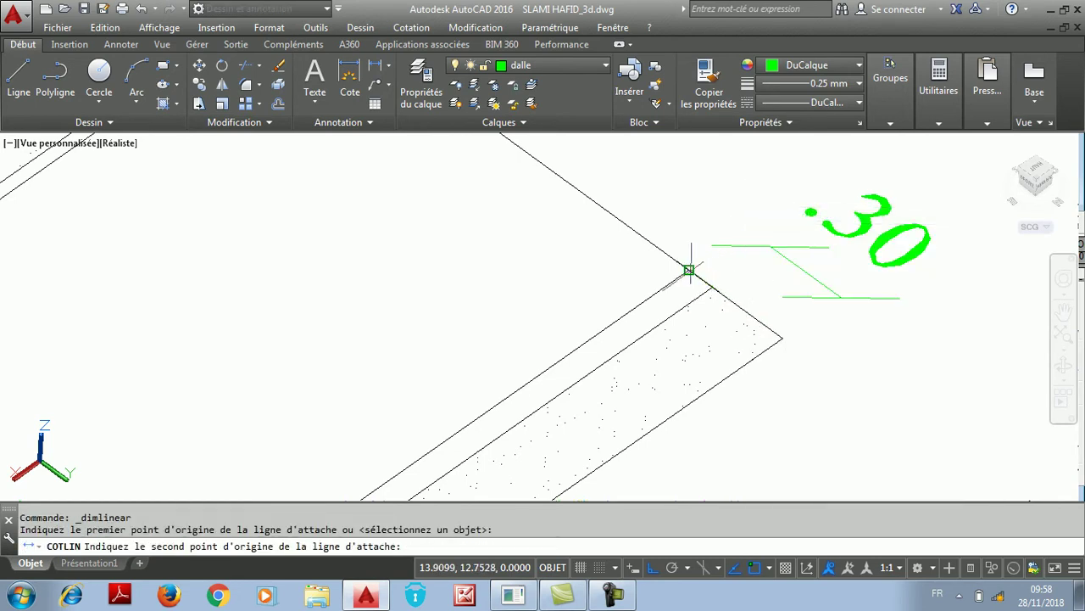
click(688, 270)
click(719, 229)
Start a line profile in the empty area beside the two-window elevation, with segments of 0.05 at 0° and 0.3 at 90°
scroll(779, 237, down, 6)
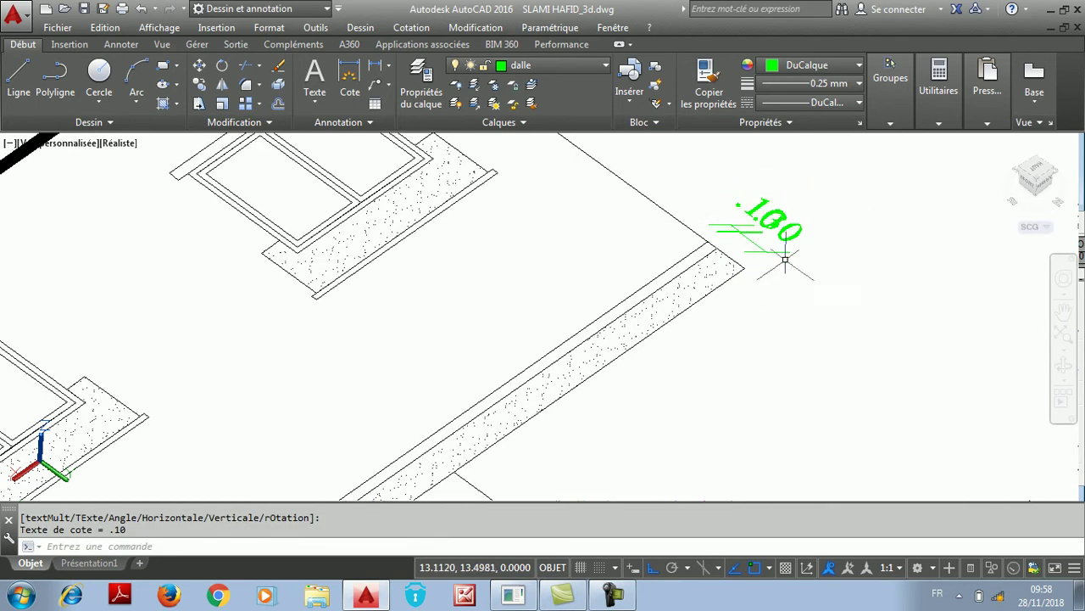
scroll(778, 239, up, 2)
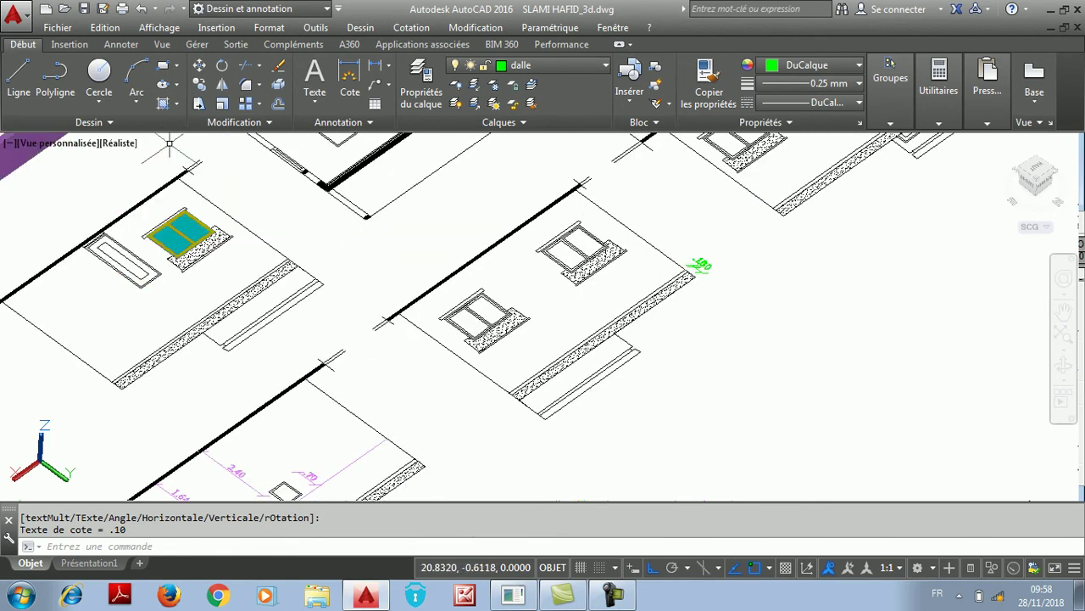
click(33, 75)
scroll(695, 298, up, 2)
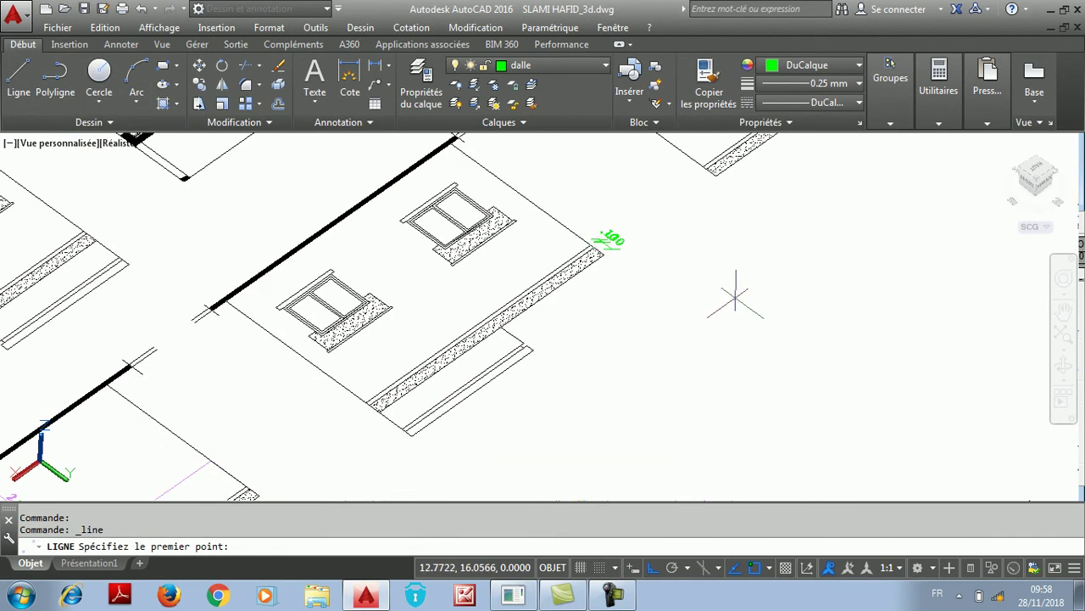
click(736, 294)
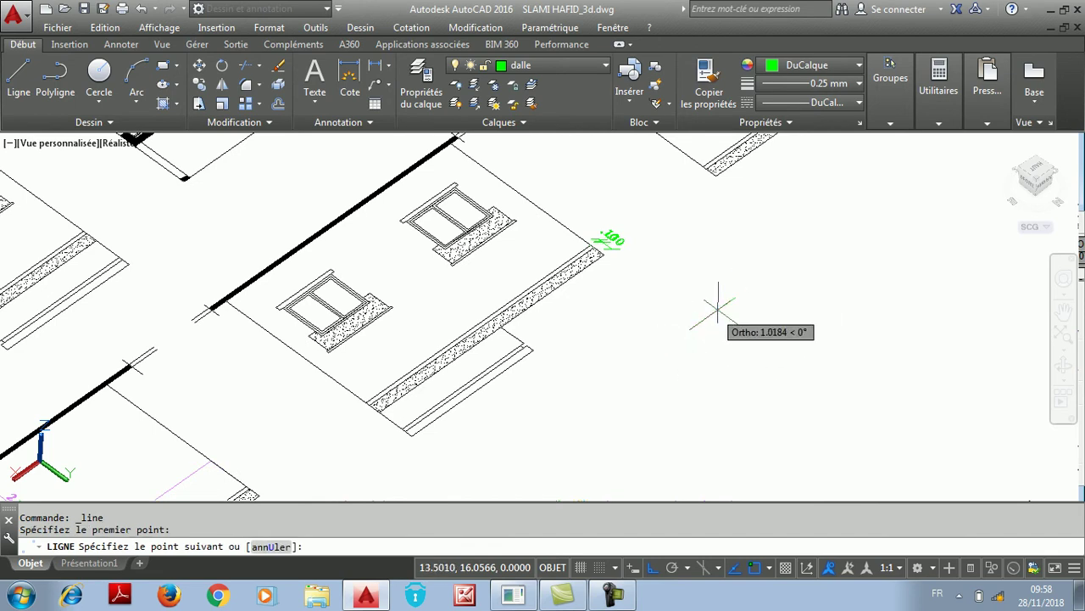
scroll(674, 341, up, 2)
scroll(730, 298, up, 1)
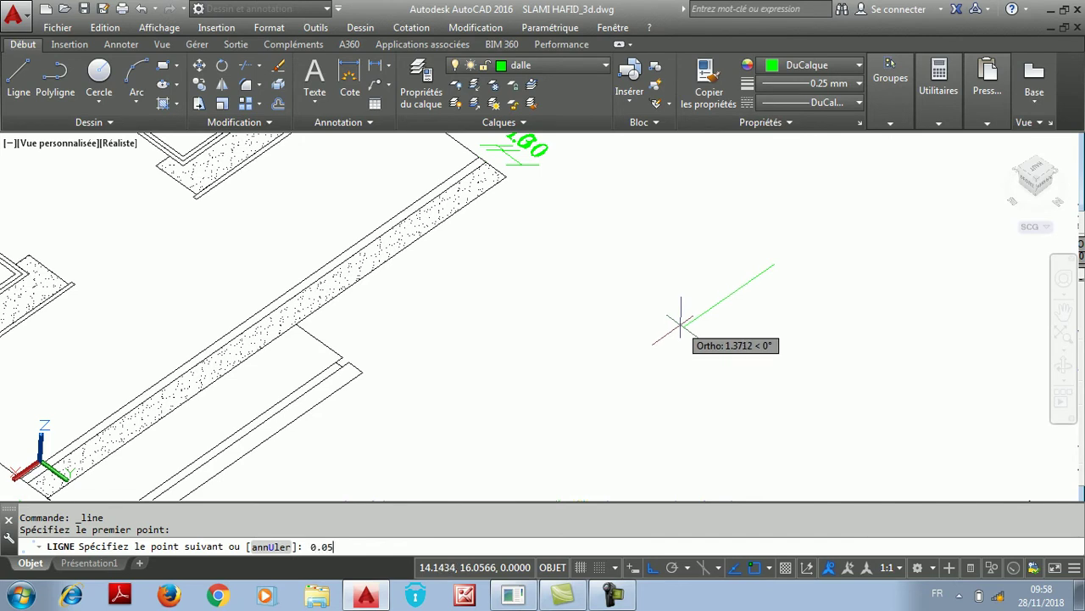
text(0.05)
key(Return)
scroll(797, 280, up, 3)
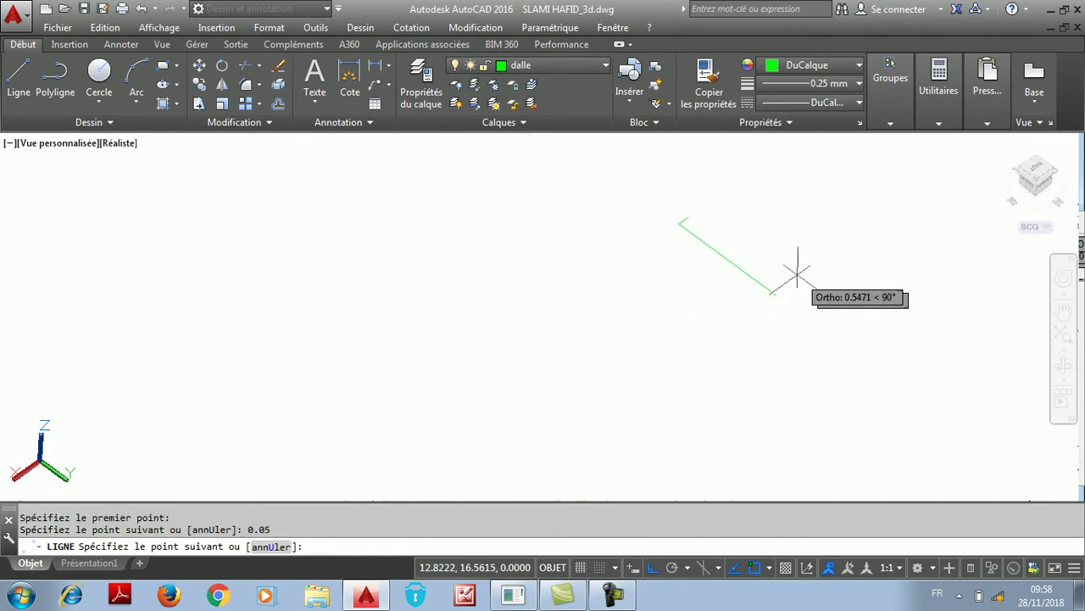
scroll(743, 225, up, 1)
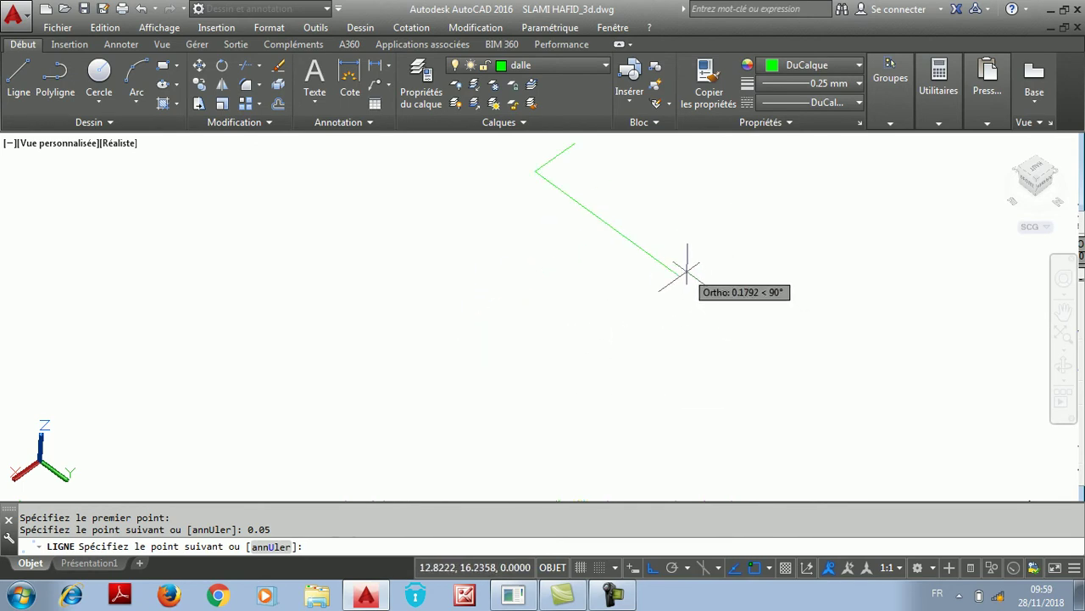
text(3)
key(Return)
Continue the line profile with segments of 0.03 at 180°, 0.1 at 90° and 0.02 at 180°
scroll(576, 311, down, 1)
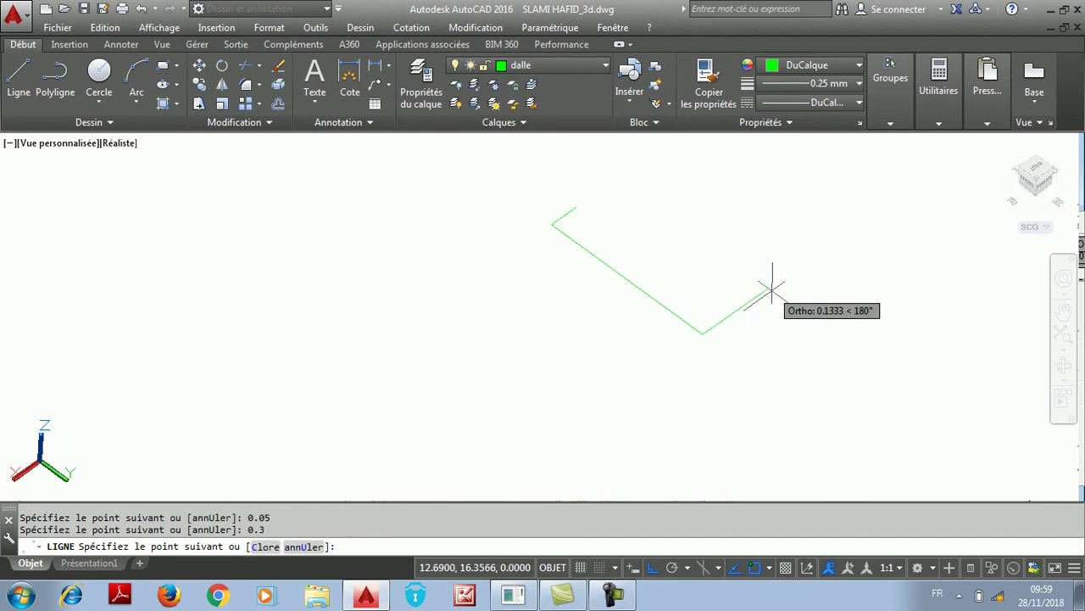
text(0.)
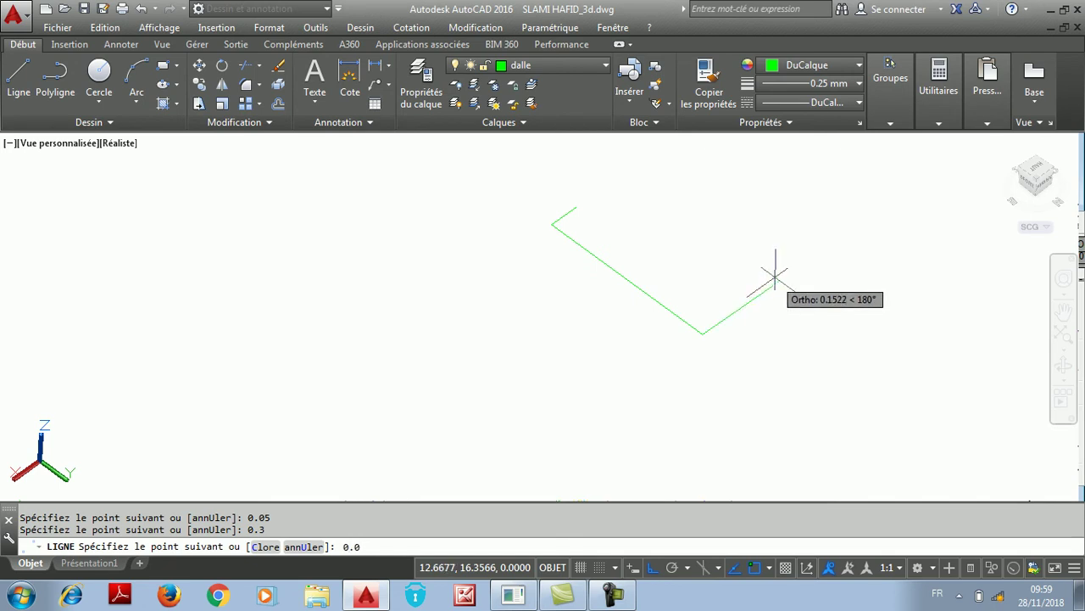
text(03)
key(Return)
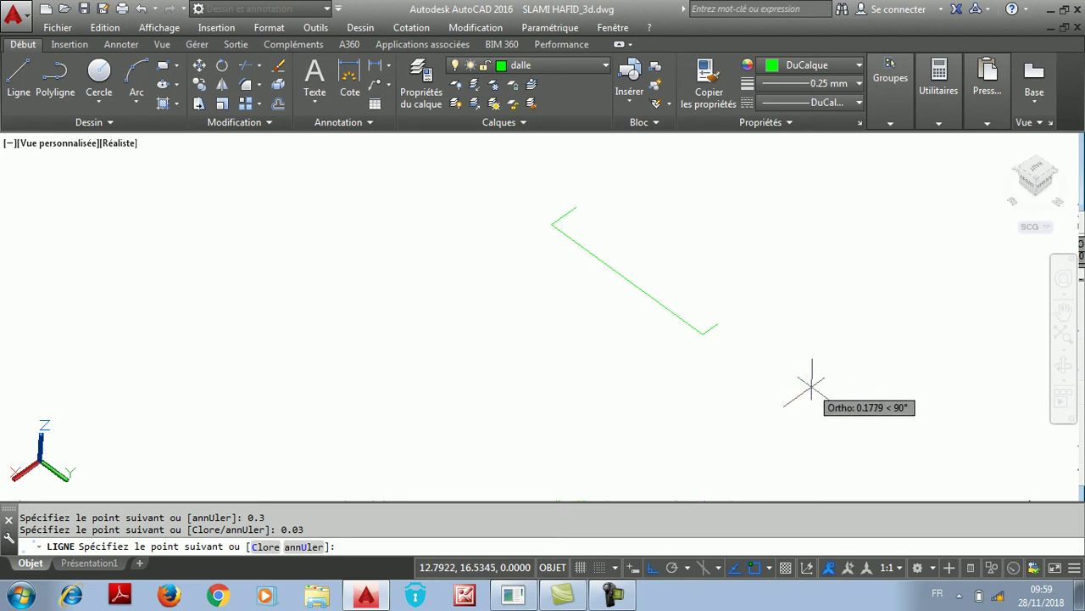
text(.1)
key(Return)
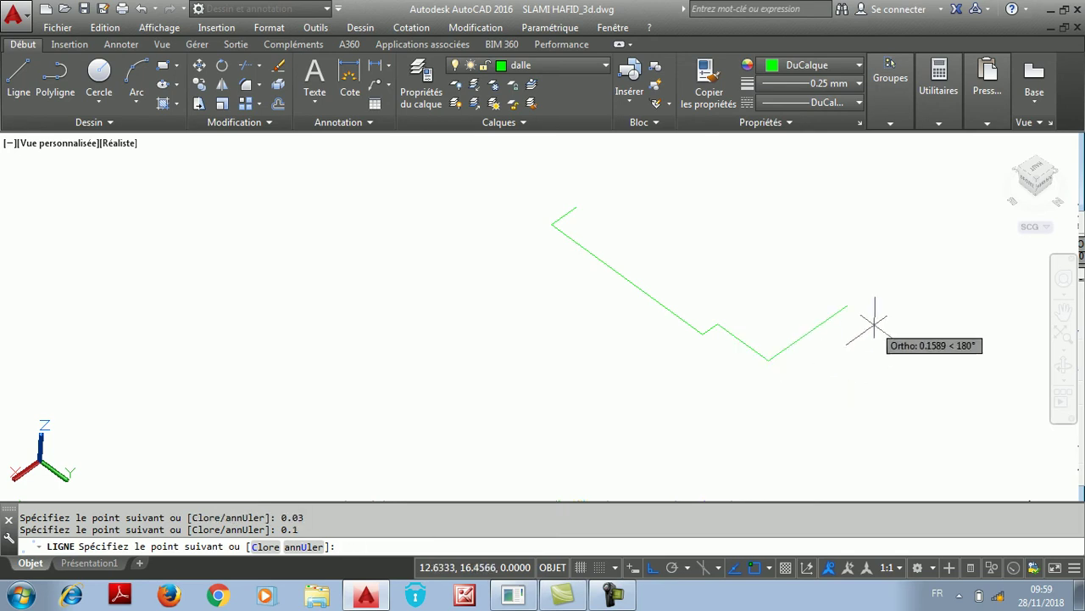
text(0.02)
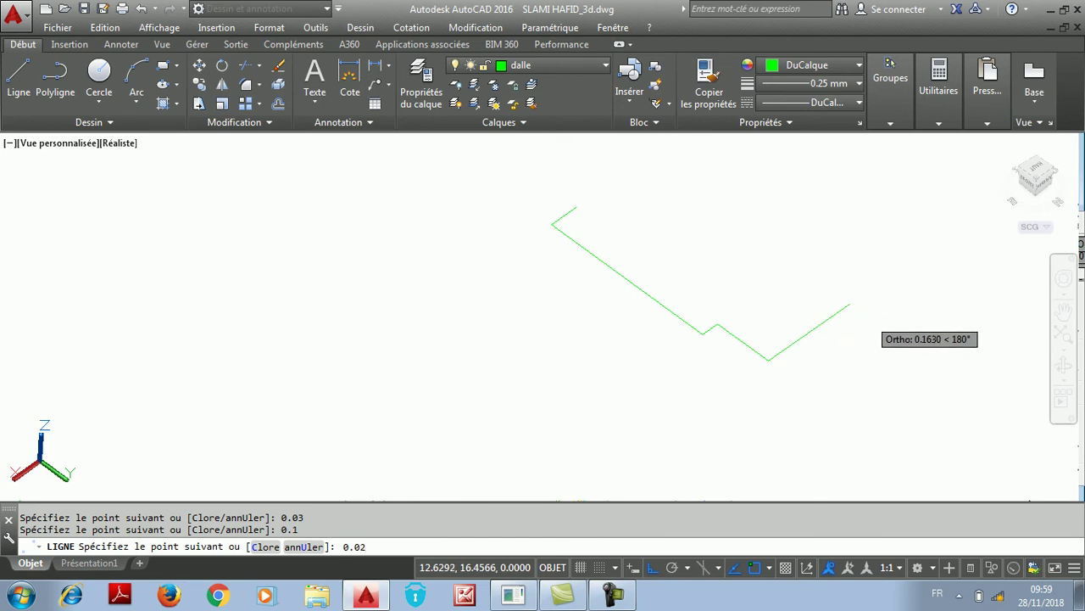
Finish the stepped line profile with a 0.02 segment and close it back to its starting point
key(Return)
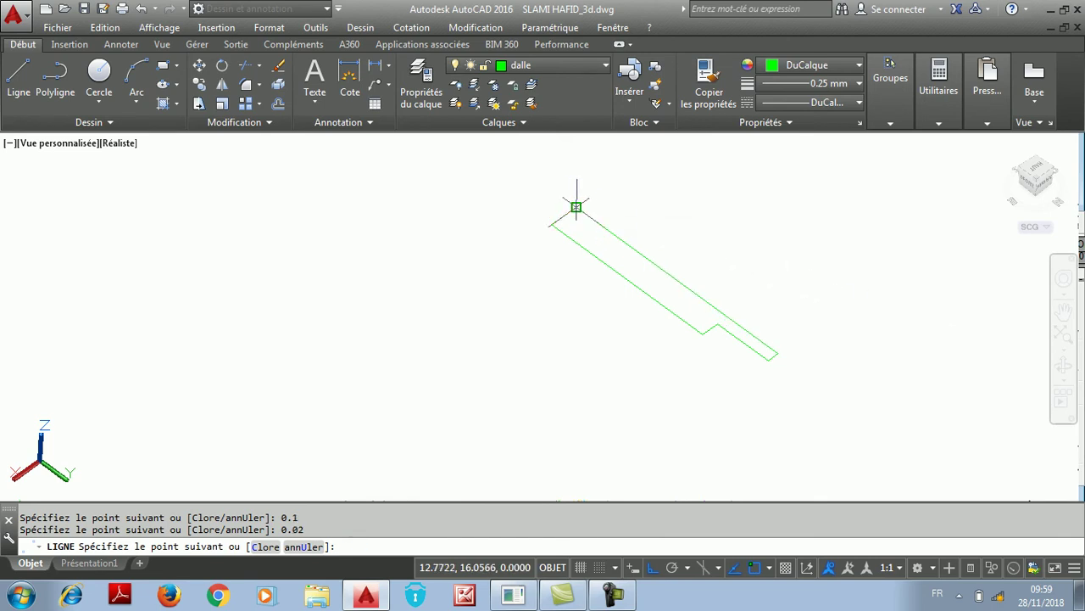
right_click(577, 207)
click(615, 216)
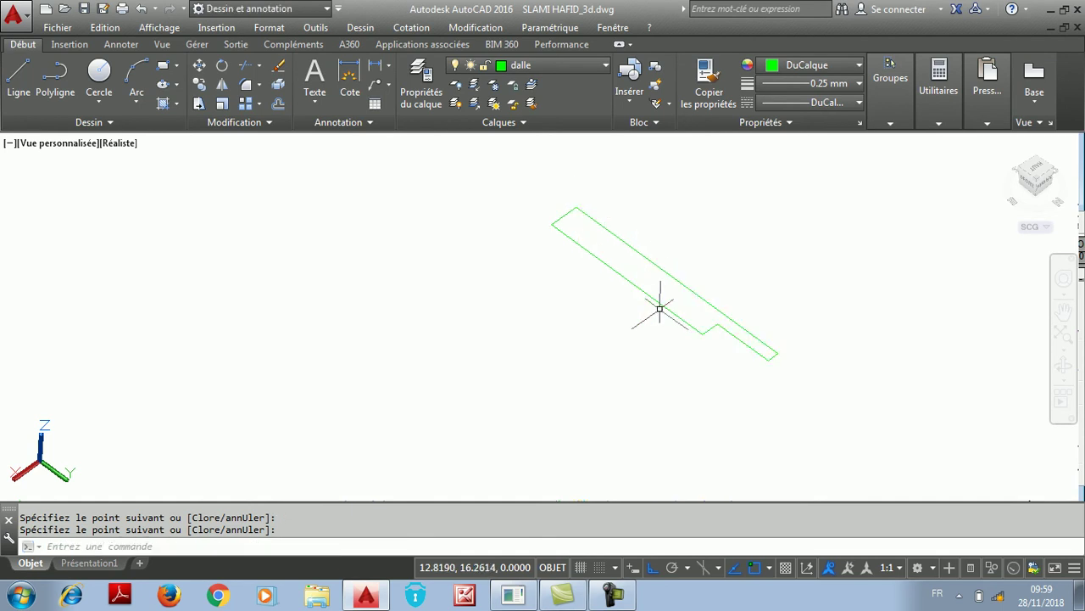
Examine the 3D building model and the facade drawings around the new profile
scroll(675, 329, down, 5)
scroll(582, 223, up, 3)
scroll(743, 344, down, 6)
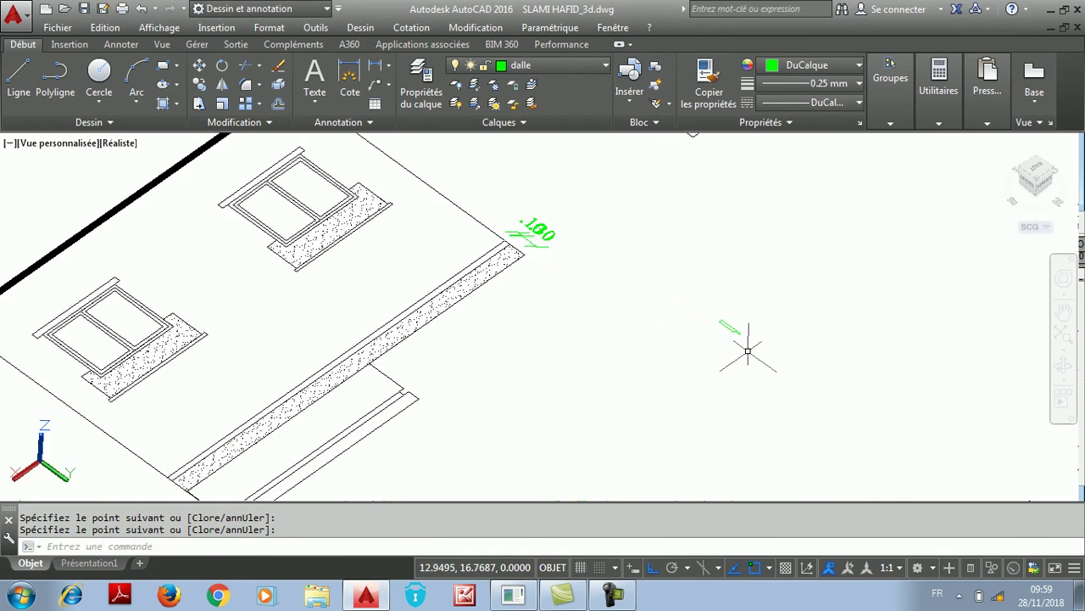
scroll(678, 330, up, 2)
scroll(679, 326, up, 2)
scroll(641, 356, down, 5)
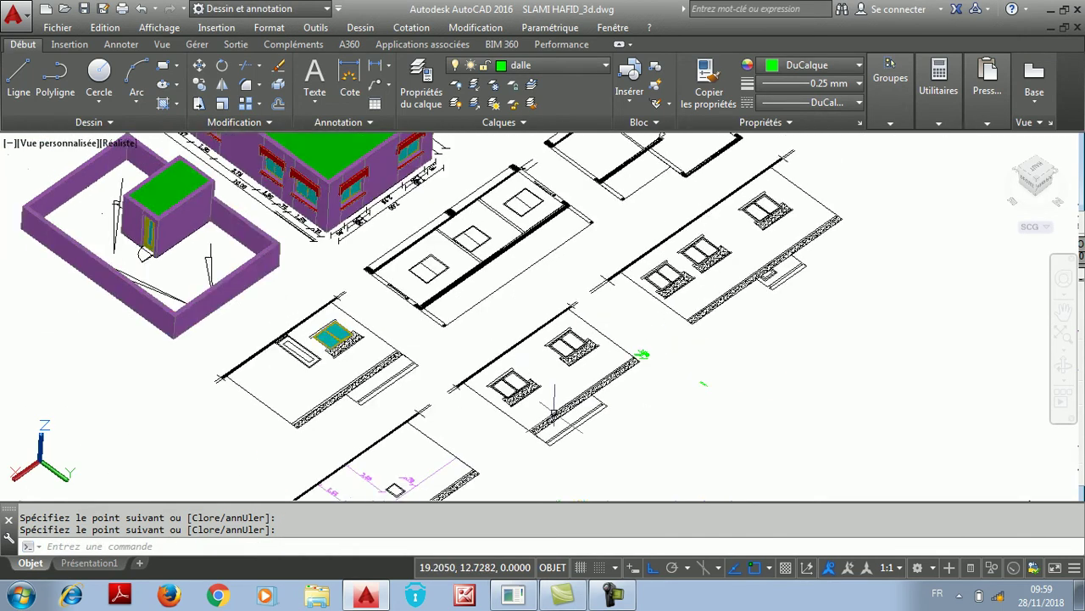
scroll(480, 346, up, 3)
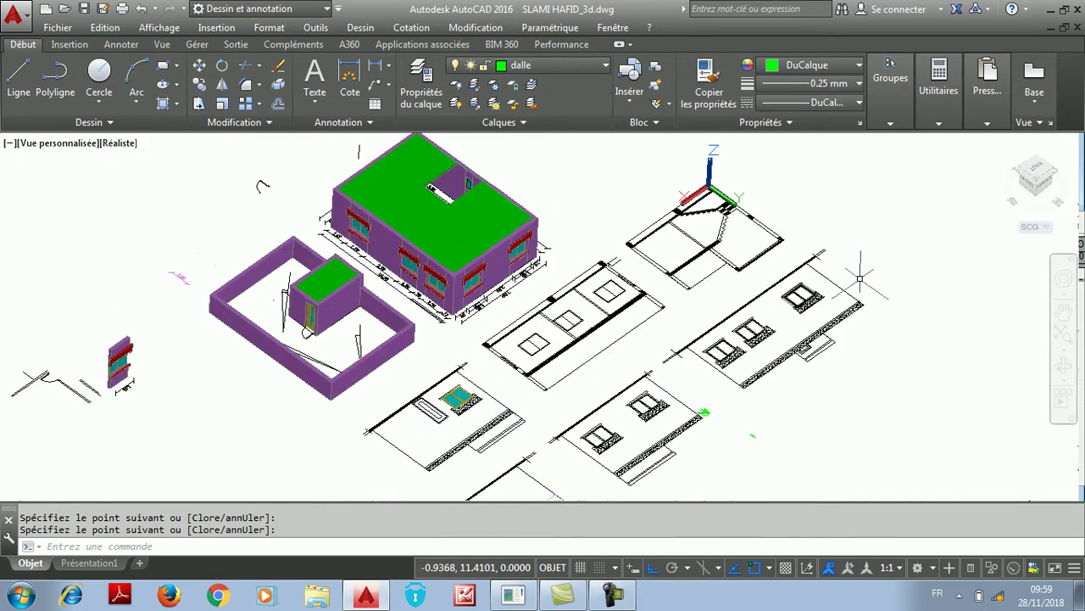
scroll(364, 282, up, 3)
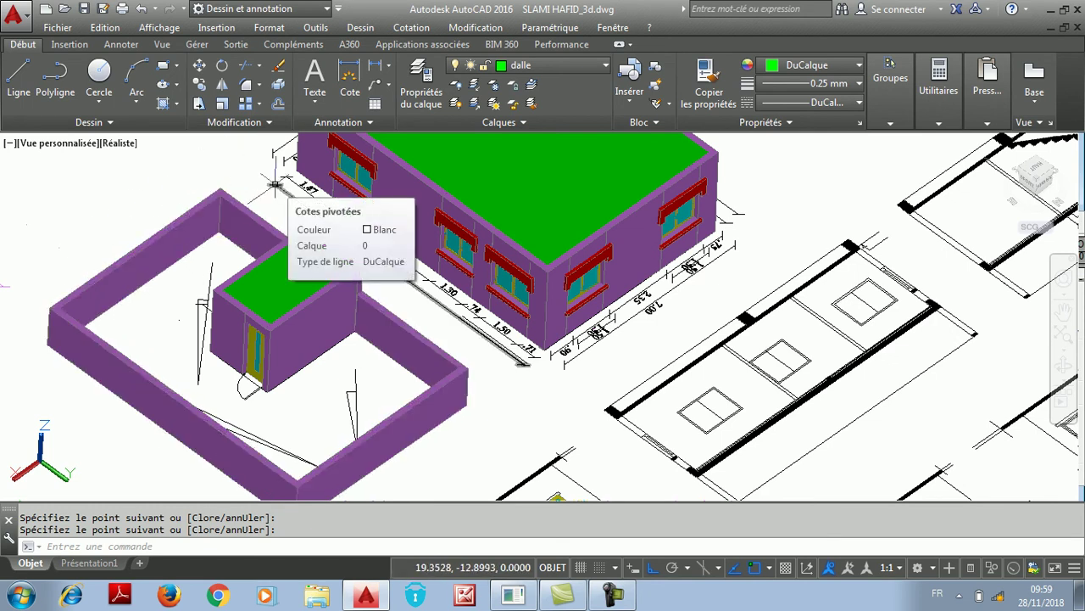
scroll(275, 184, down, 3)
scroll(598, 319, up, 5)
scroll(676, 407, up, 4)
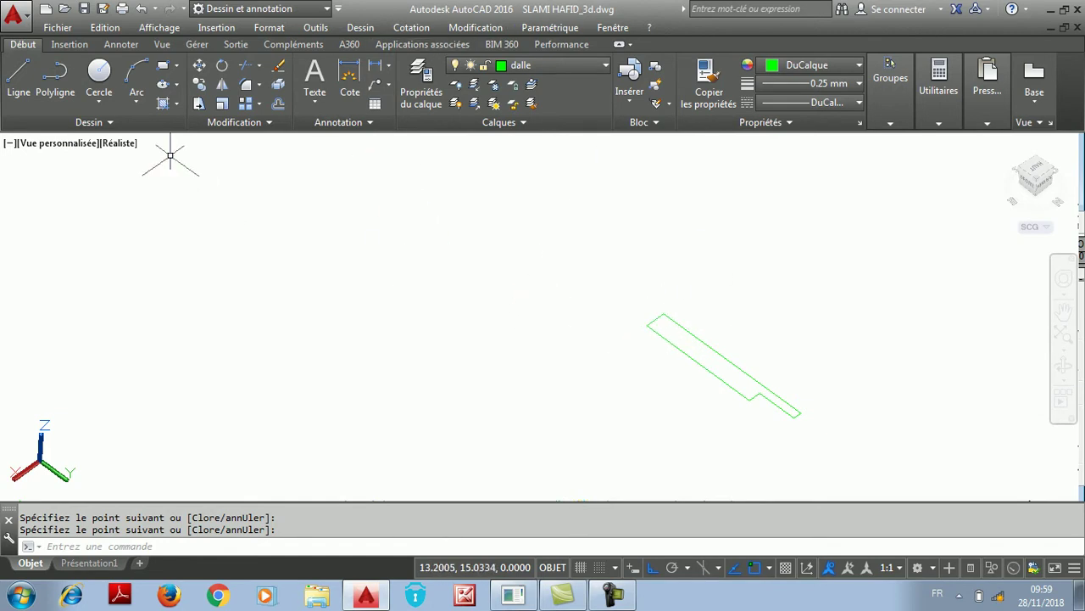
click(55, 78)
scroll(763, 399, up, 2)
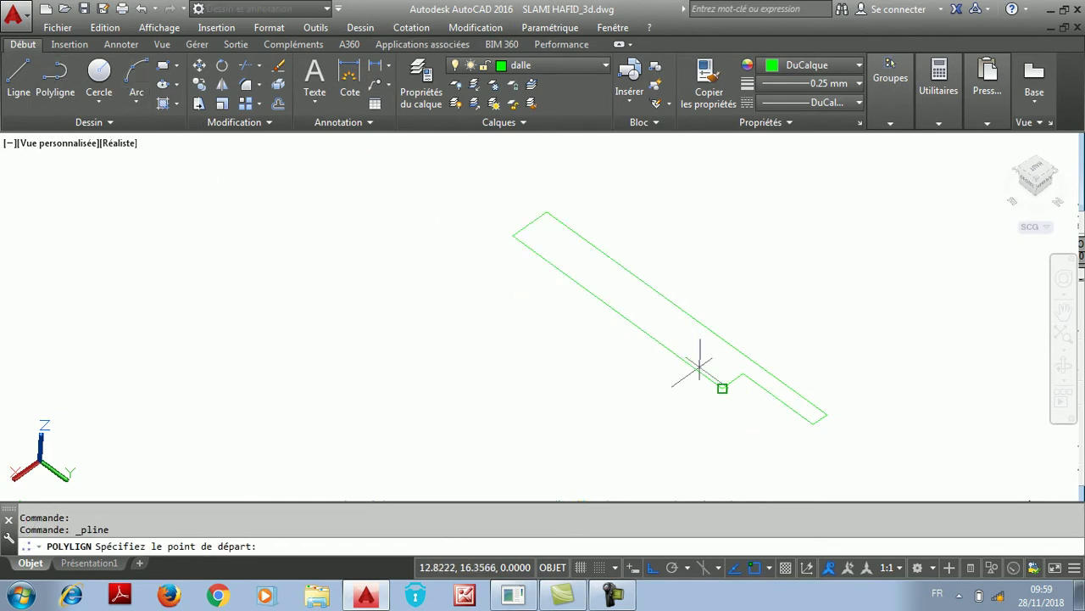
key(Escape)
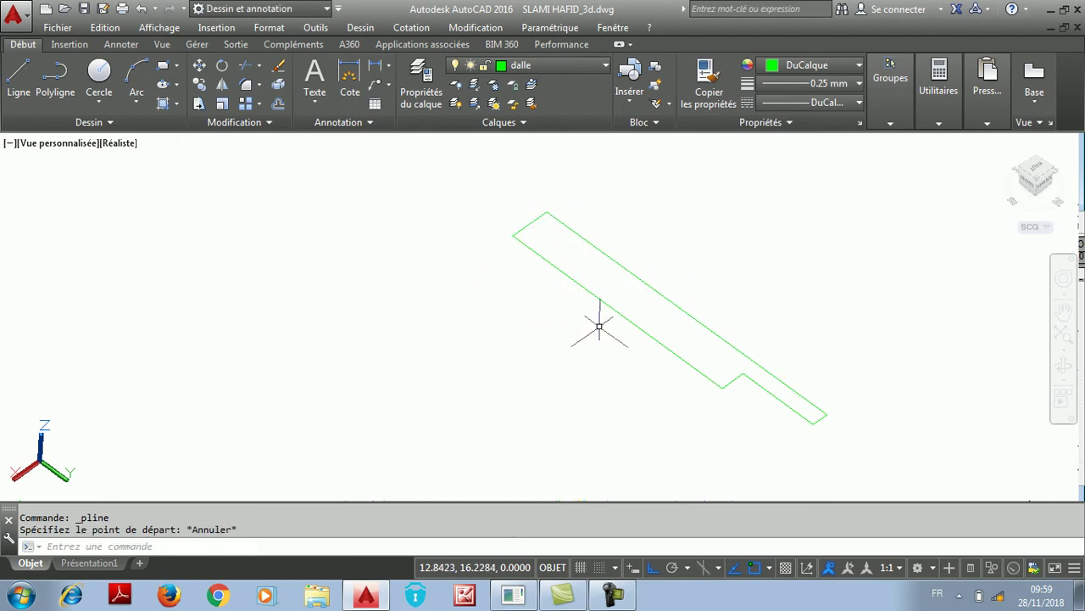
Create a boundary of object type Polyligne from an internal point of the closed stepped profile
click(357, 29)
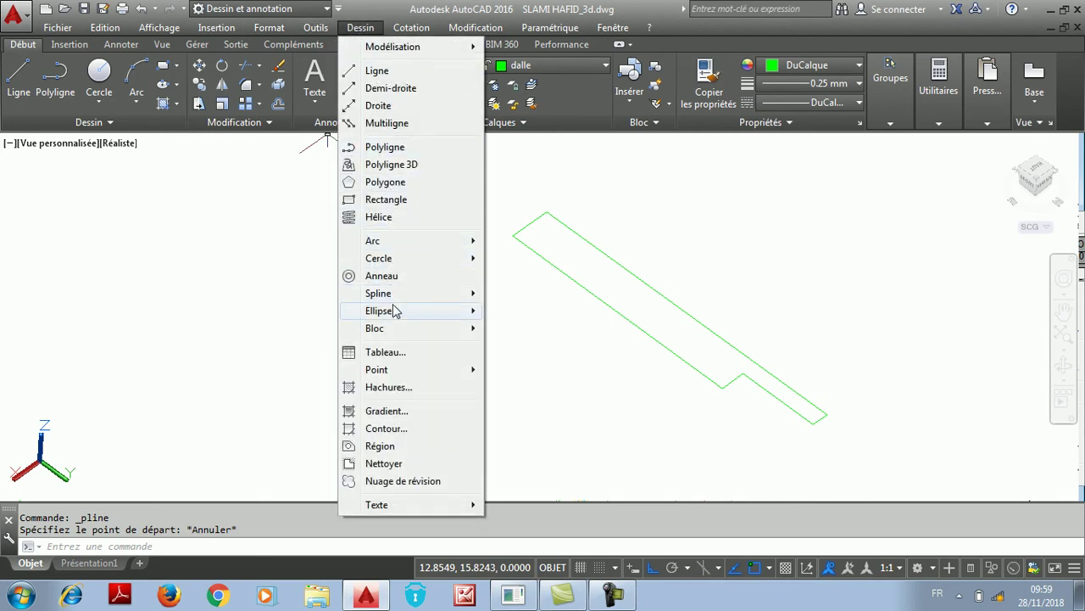
click(394, 429)
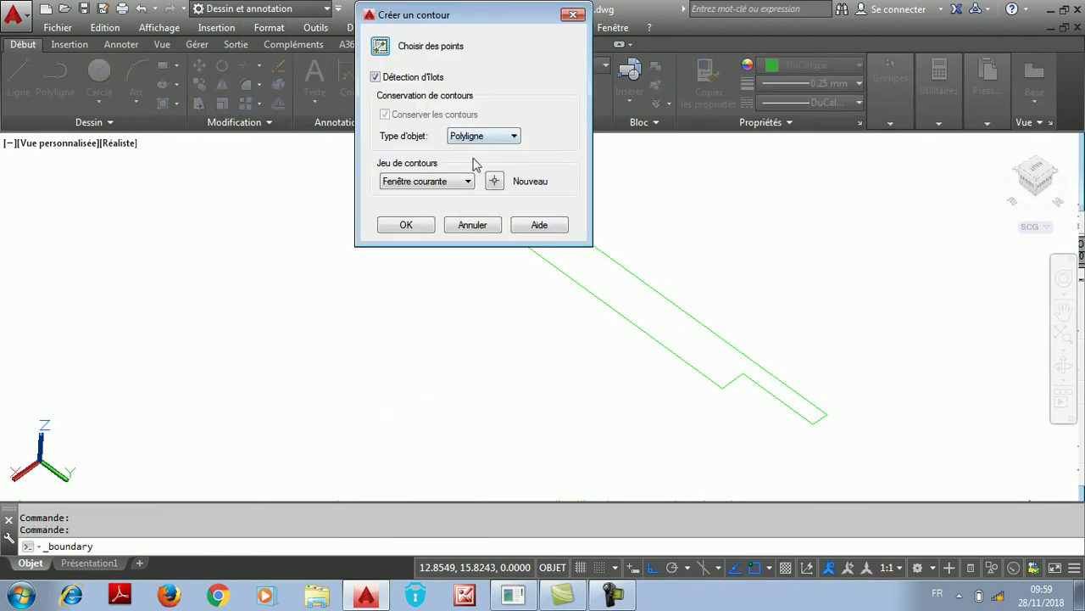
drag(465, 20, 332, 43)
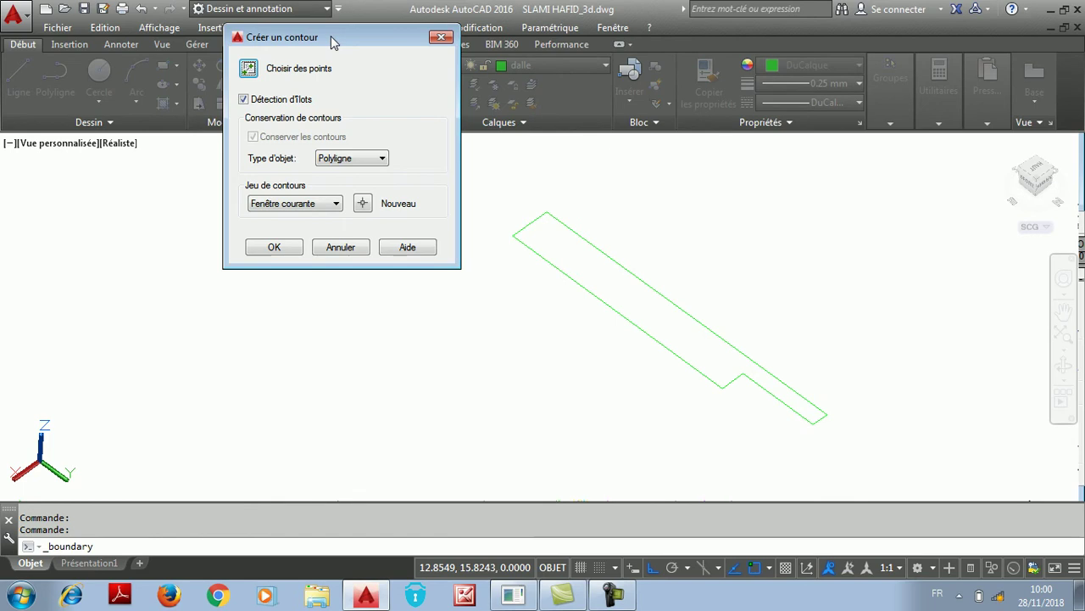
click(367, 161)
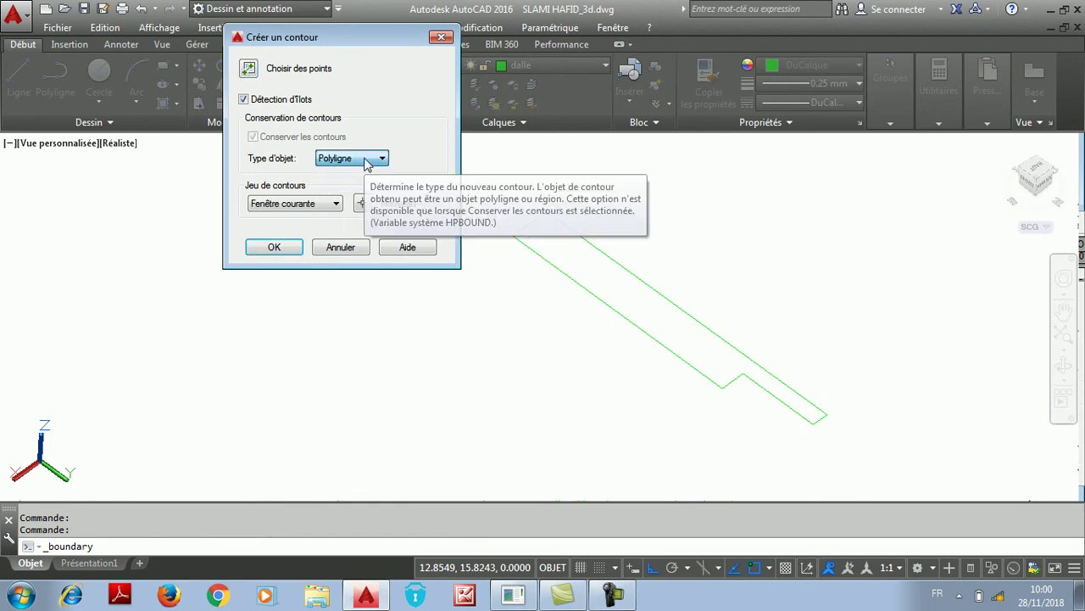
click(248, 69)
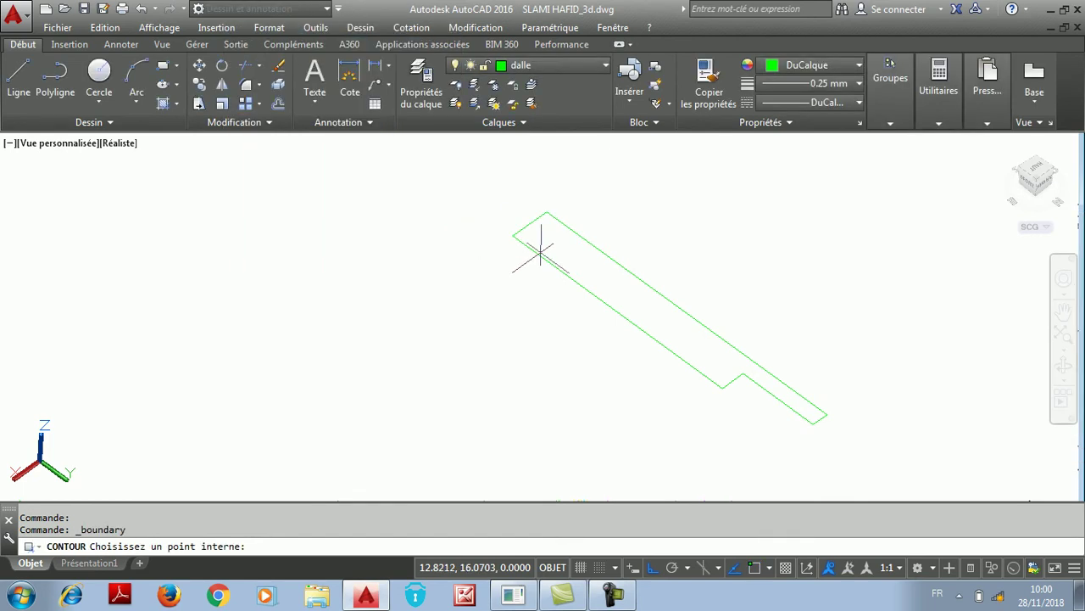
click(587, 274)
key(Return)
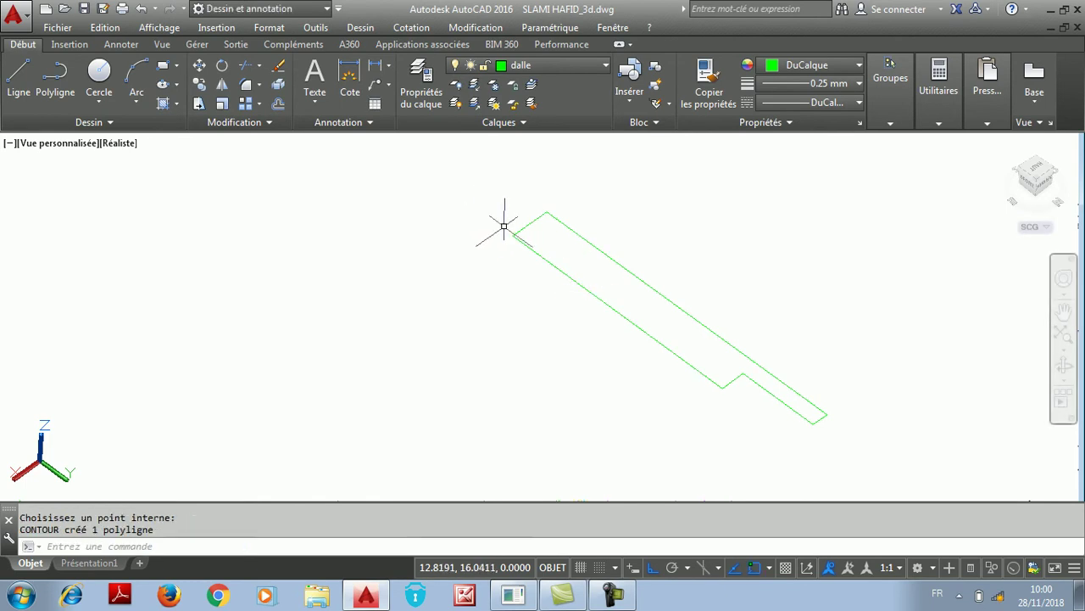
Erase the original long straight line and move the boundary polyline away from the remaining source lines
click(562, 221)
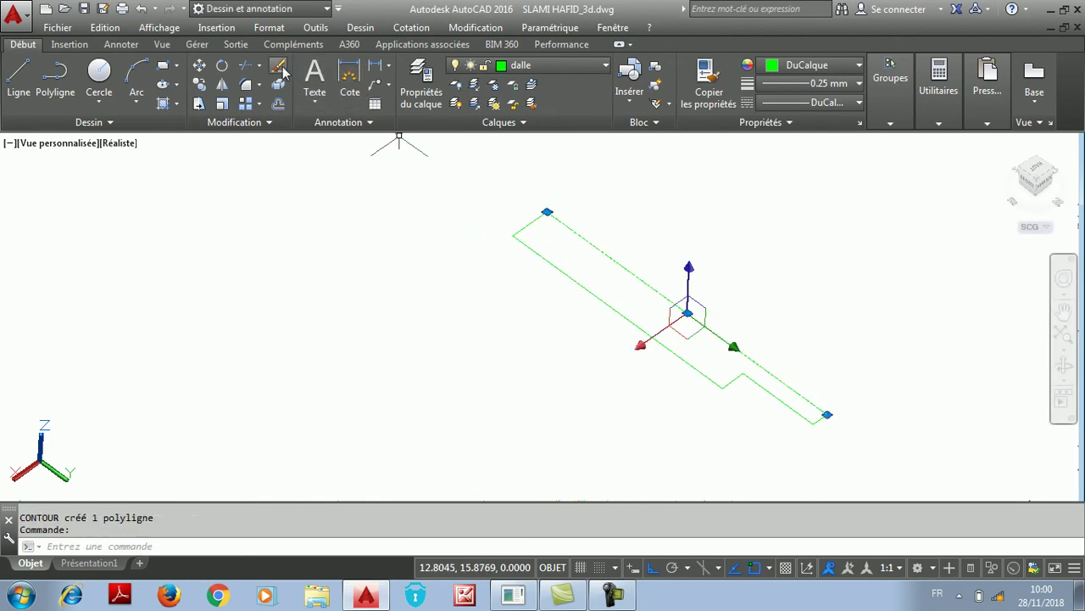
key(Delete)
click(582, 254)
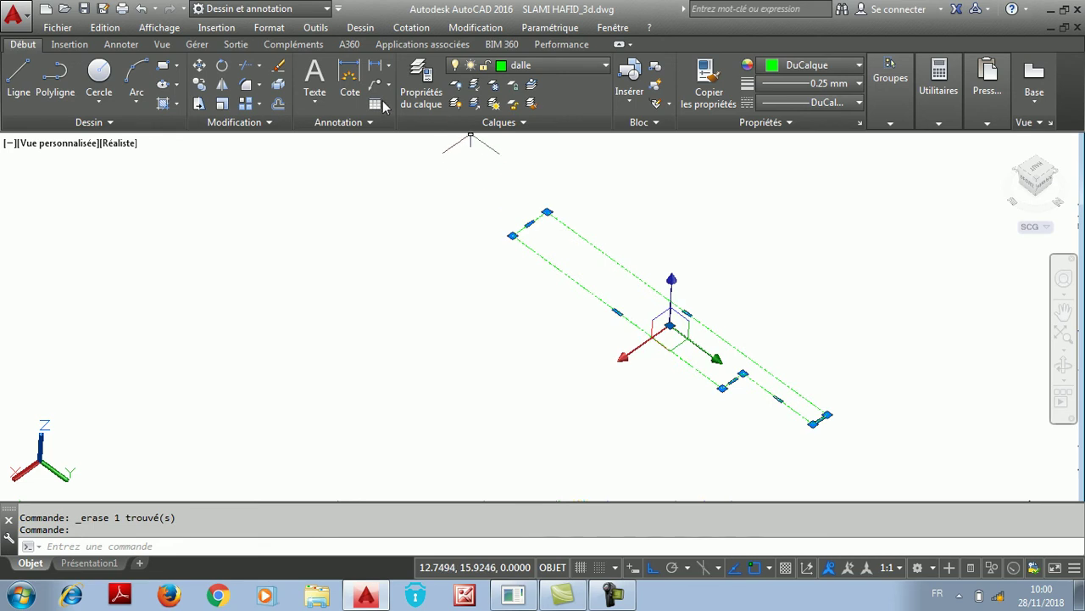
click(199, 66)
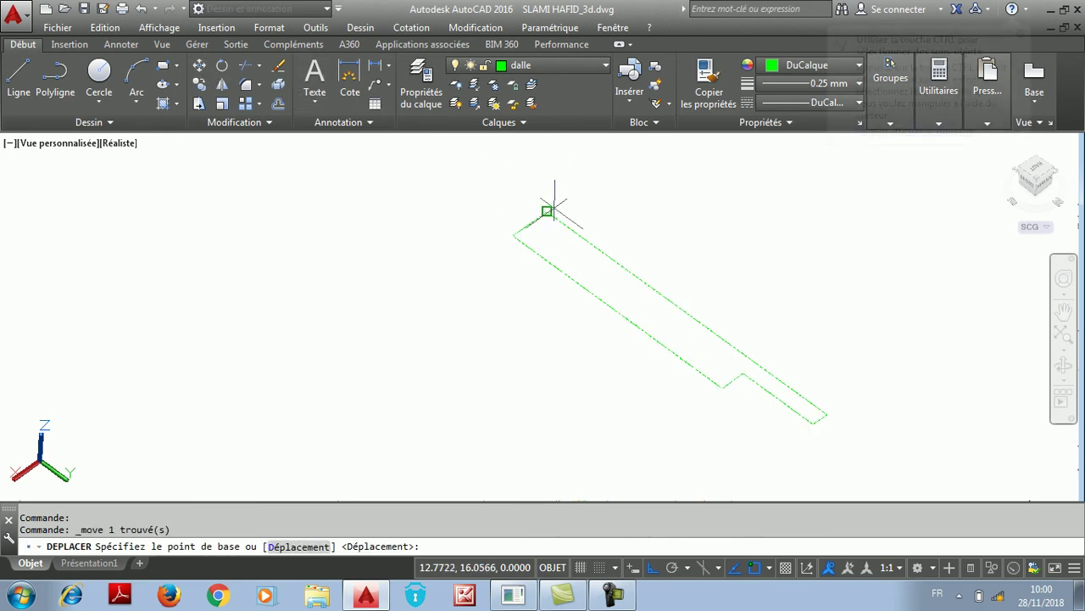
click(557, 203)
click(336, 307)
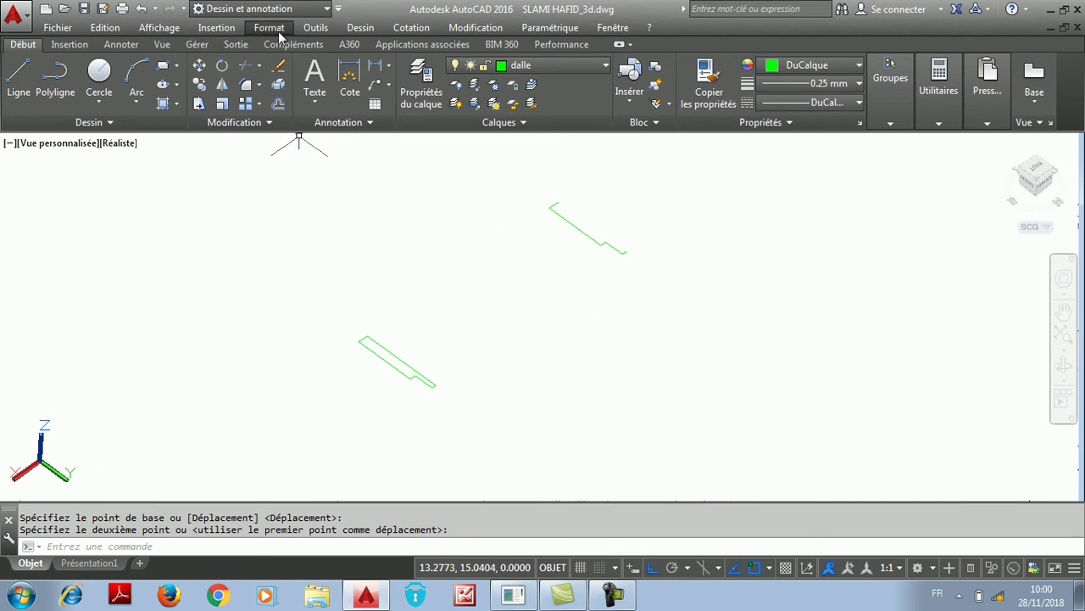
click(361, 29)
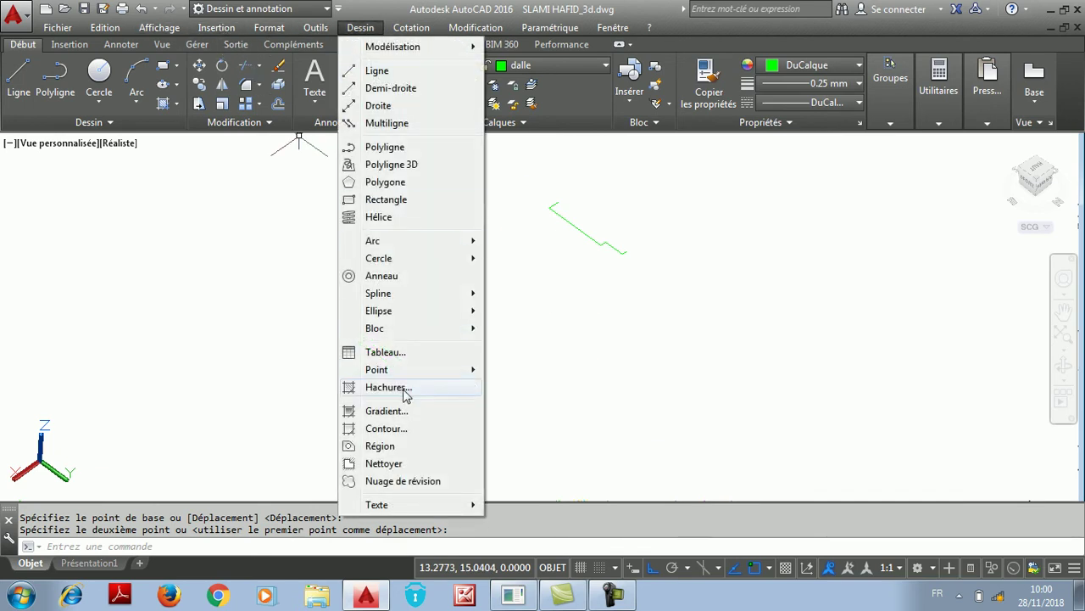
click(387, 429)
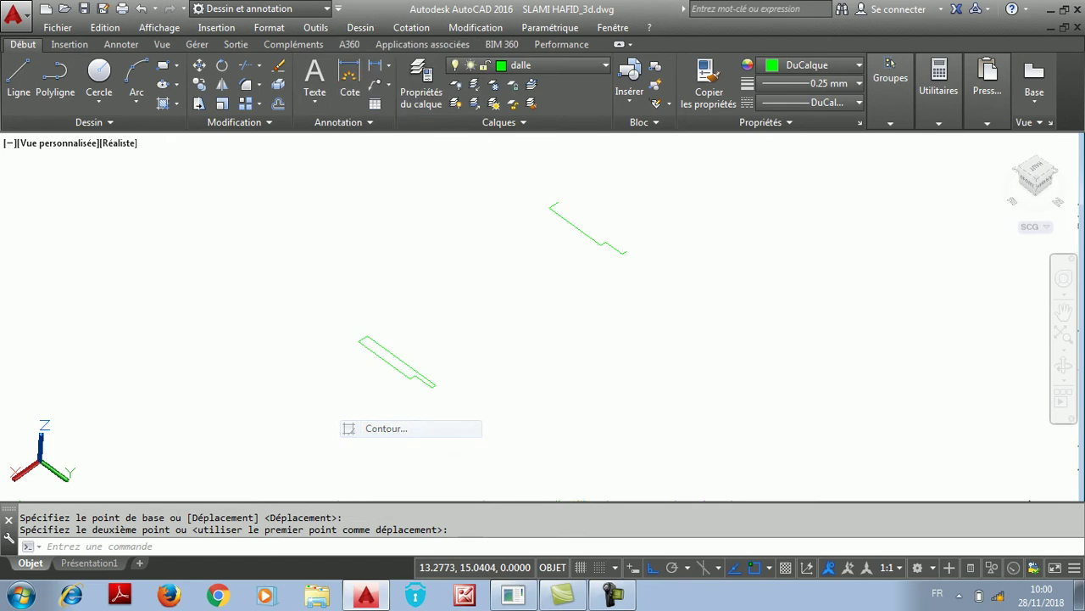
click(373, 161)
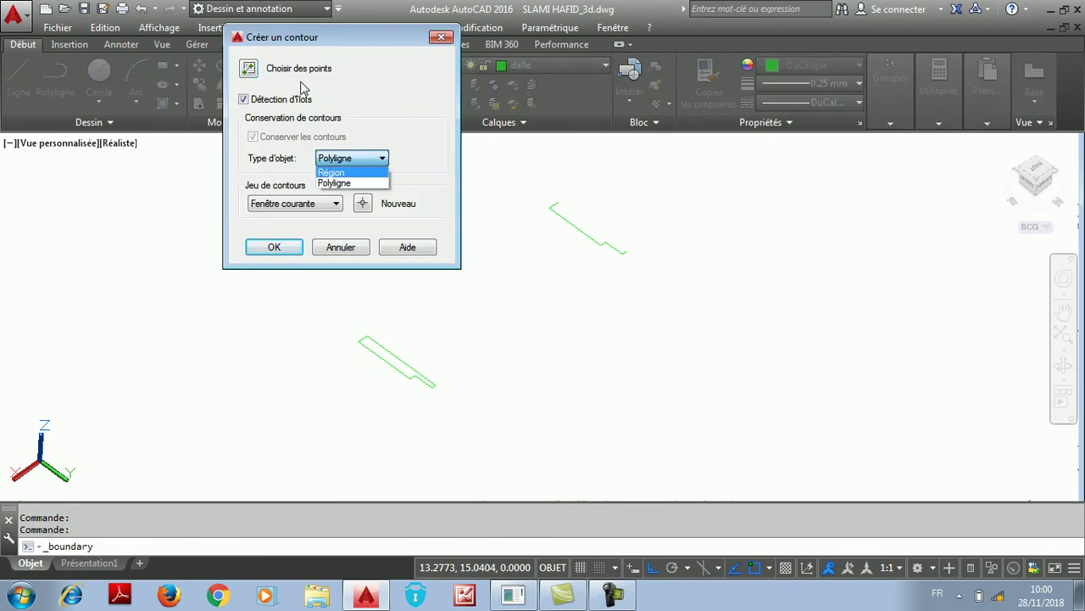
click(449, 39)
click(434, 38)
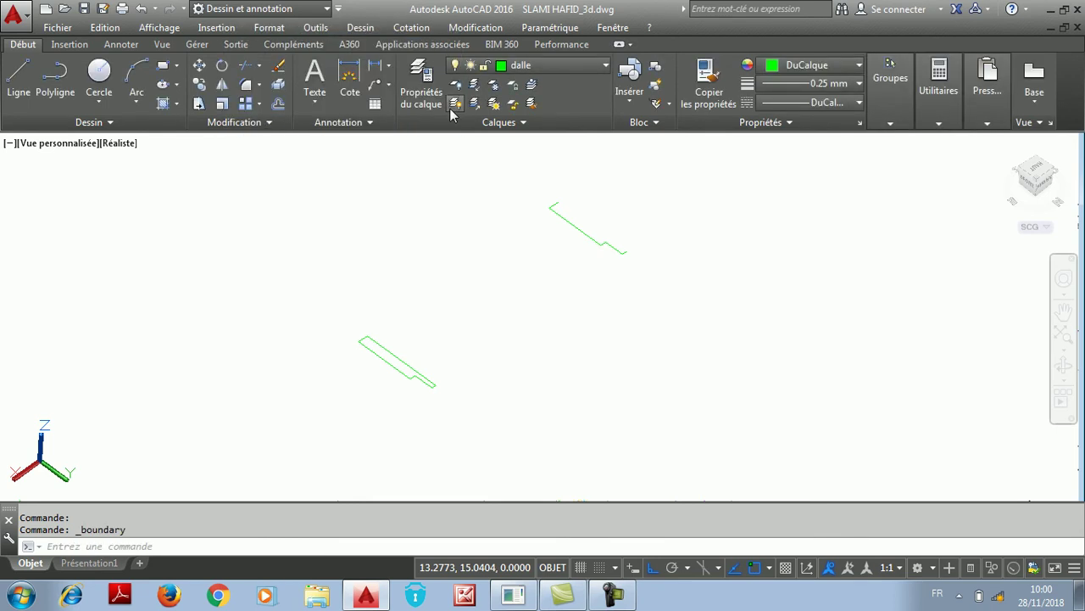
Rotate the closed stepped polyline in 3D about the X axis so that it stands upright
scroll(419, 423, up, 2)
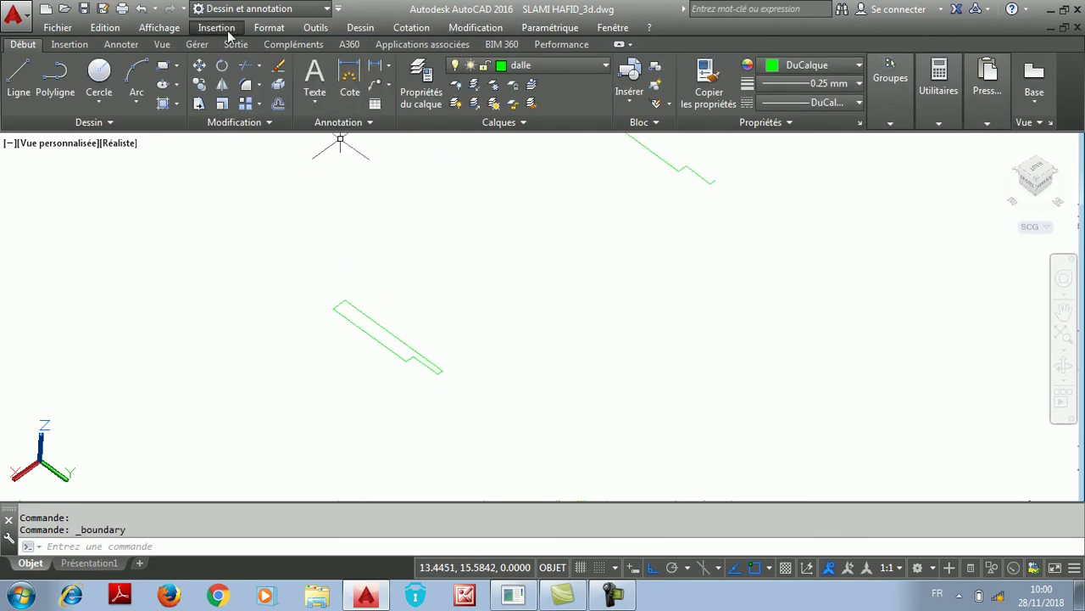
click(476, 28)
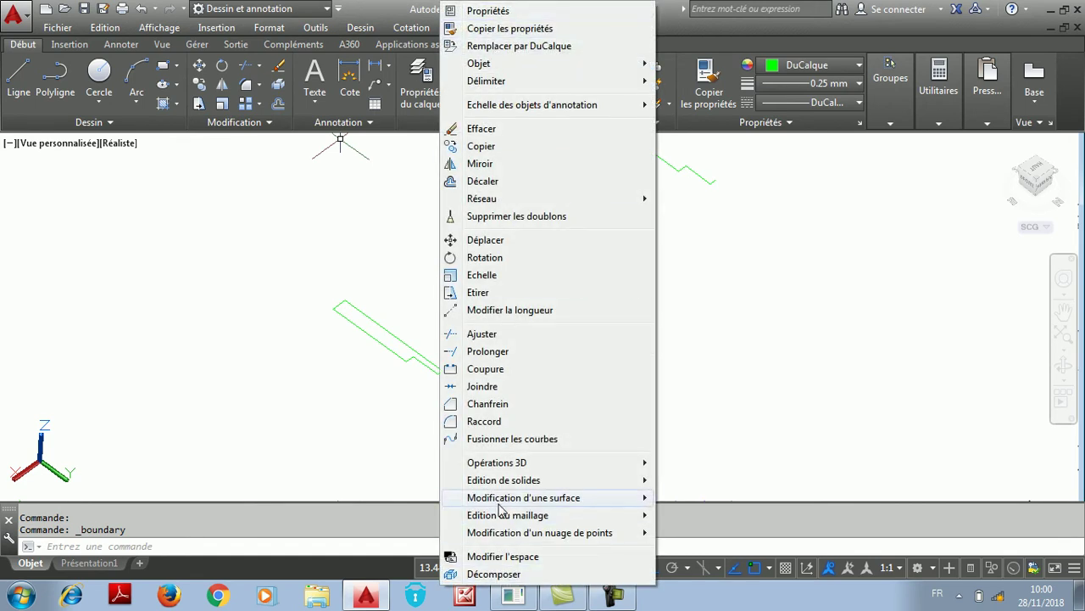
mouse_move(485, 462)
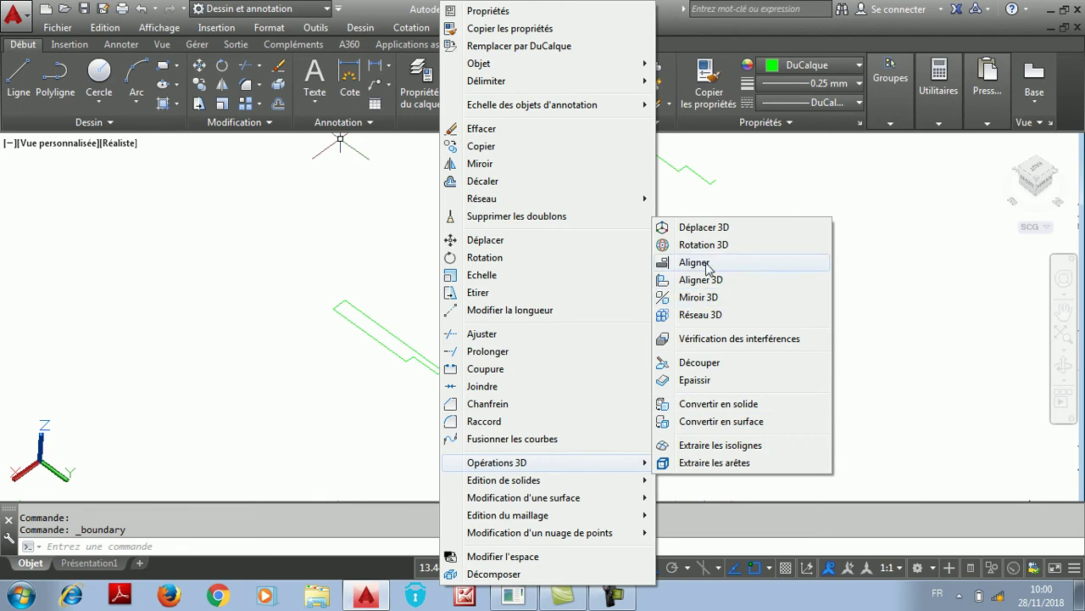
click(717, 245)
click(436, 371)
key(Return)
scroll(440, 371, up, 2)
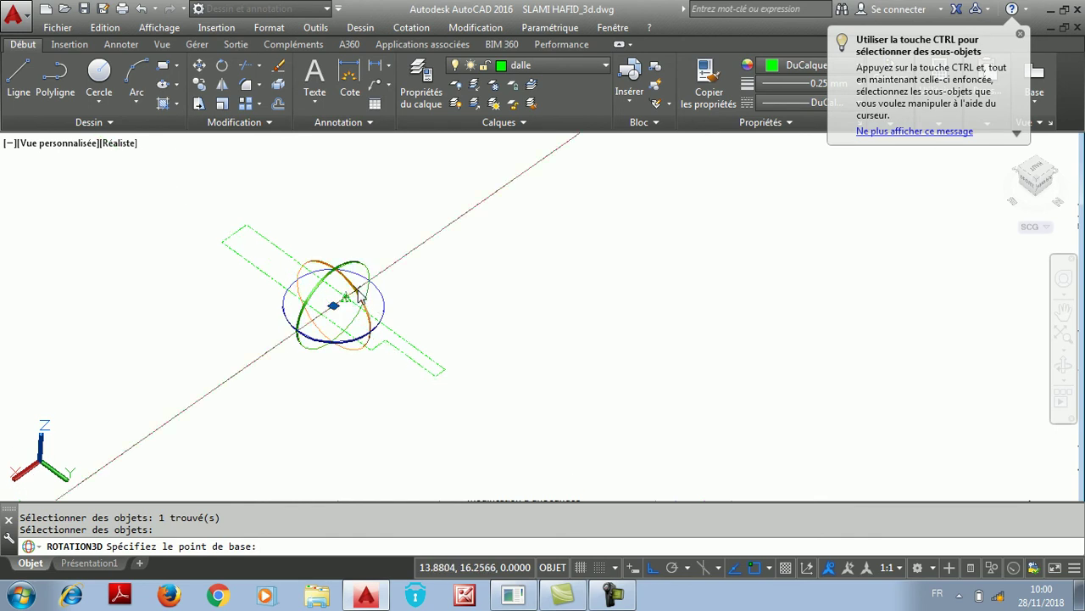
click(361, 295)
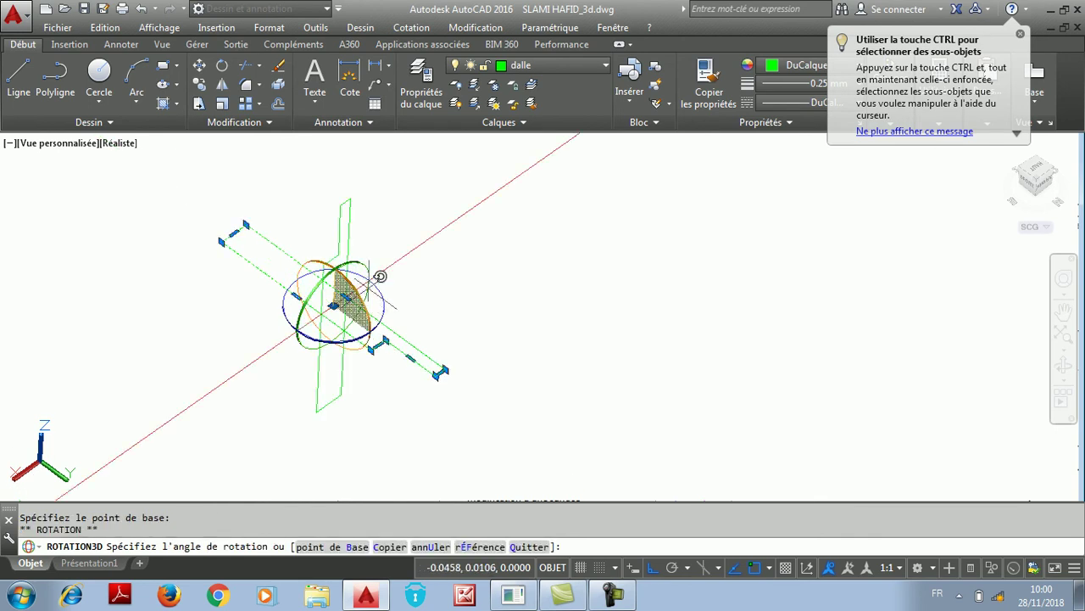
click(389, 455)
key(Escape)
scroll(467, 305, down, 5)
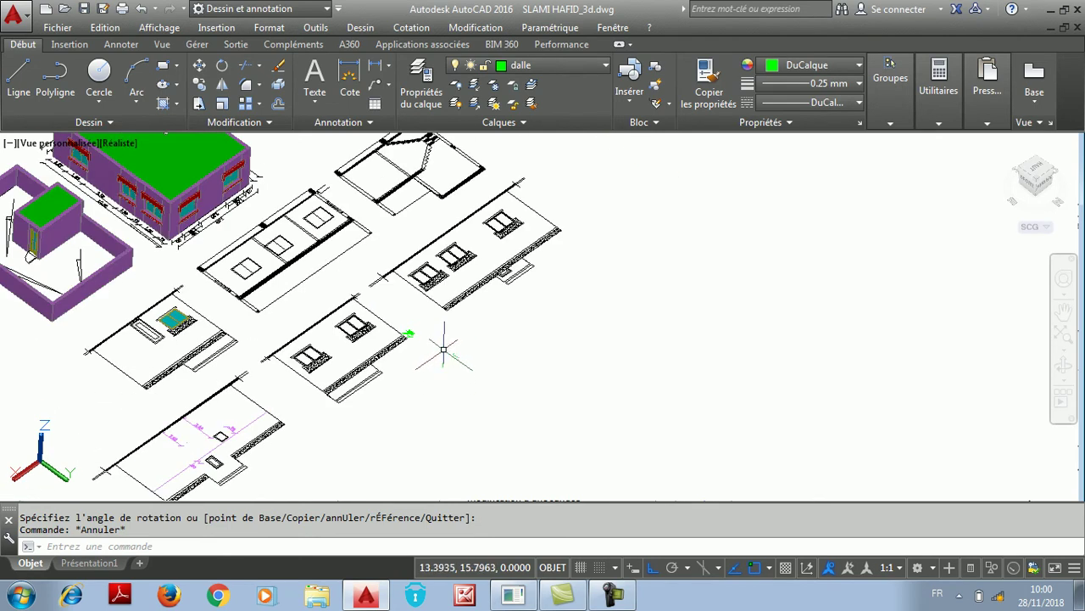
scroll(444, 362, up, 2)
scroll(466, 334, up, 5)
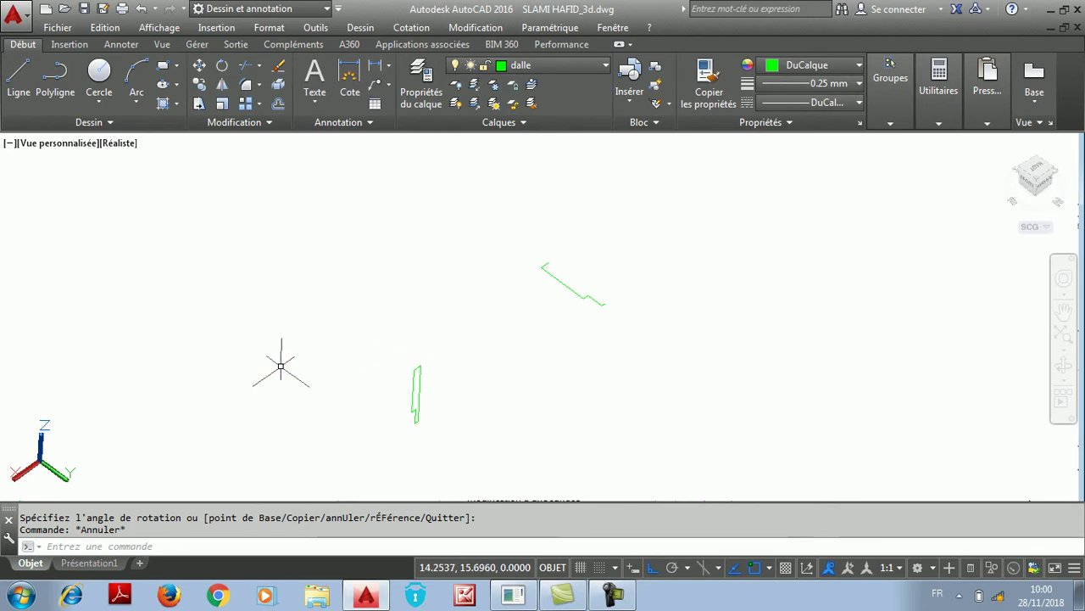
click(222, 87)
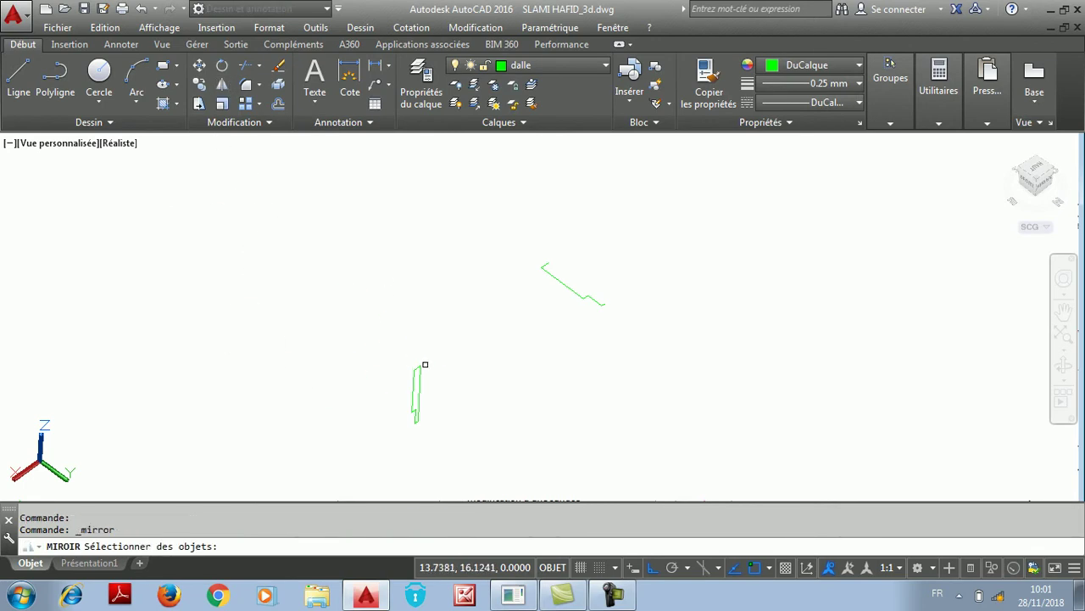
click(419, 367)
key(Return)
scroll(431, 435, up, 3)
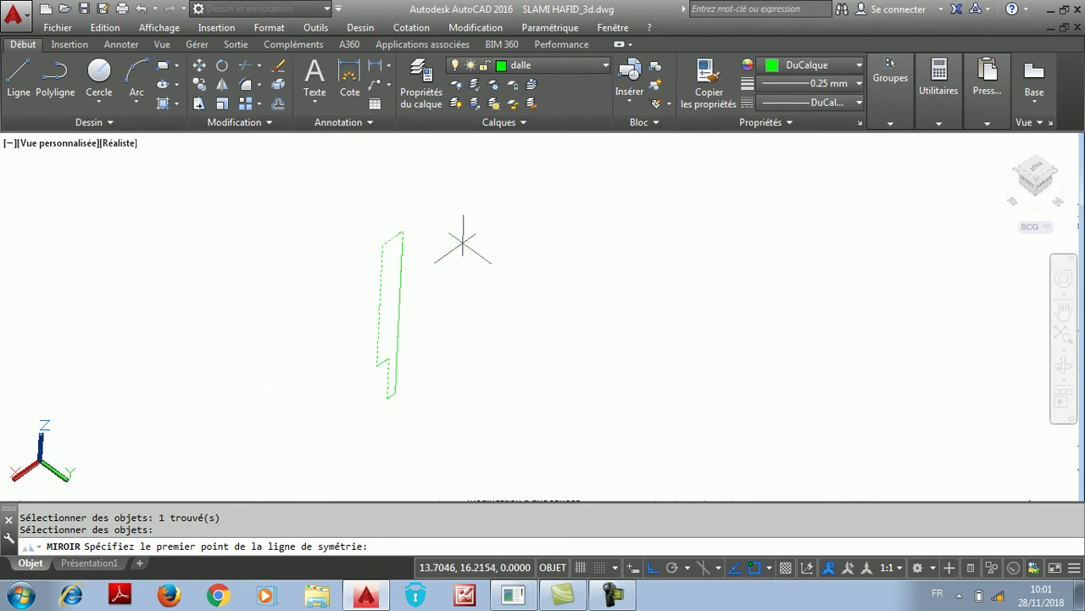
key(Escape)
key(Escape)
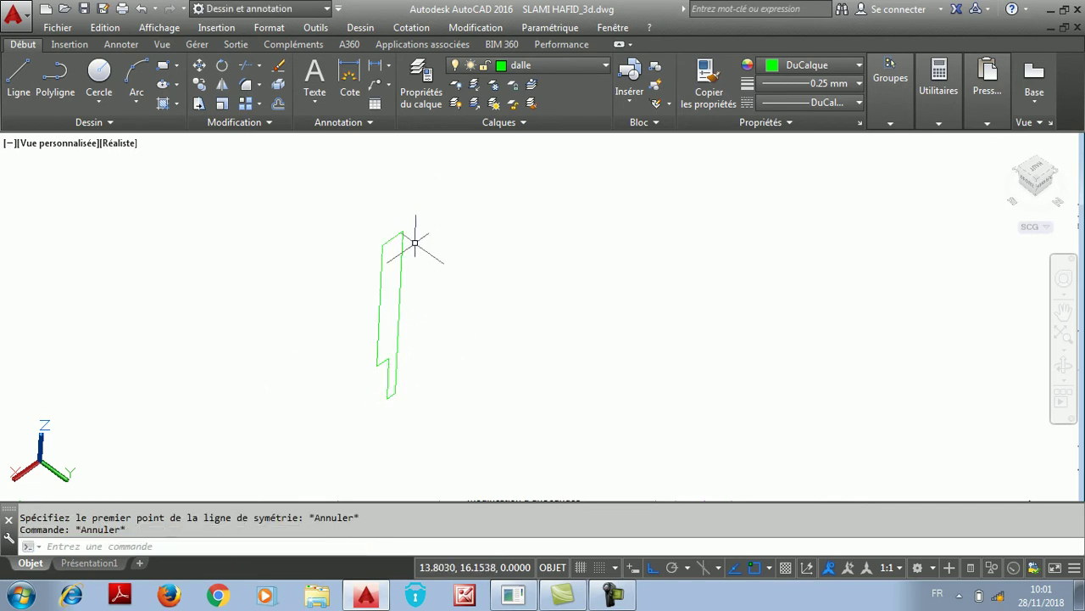
Mirror the upright stepped profile about its long vertical edge, keeping the source object
right_click(465, 207)
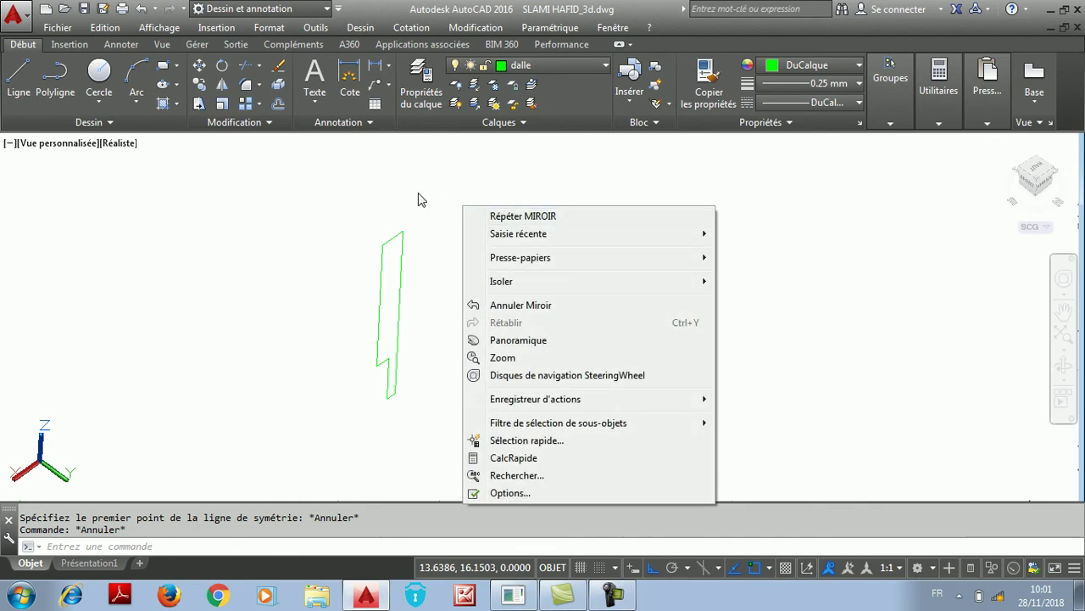
click(222, 85)
click(401, 294)
key(Return)
click(399, 314)
click(537, 376)
right_click(543, 344)
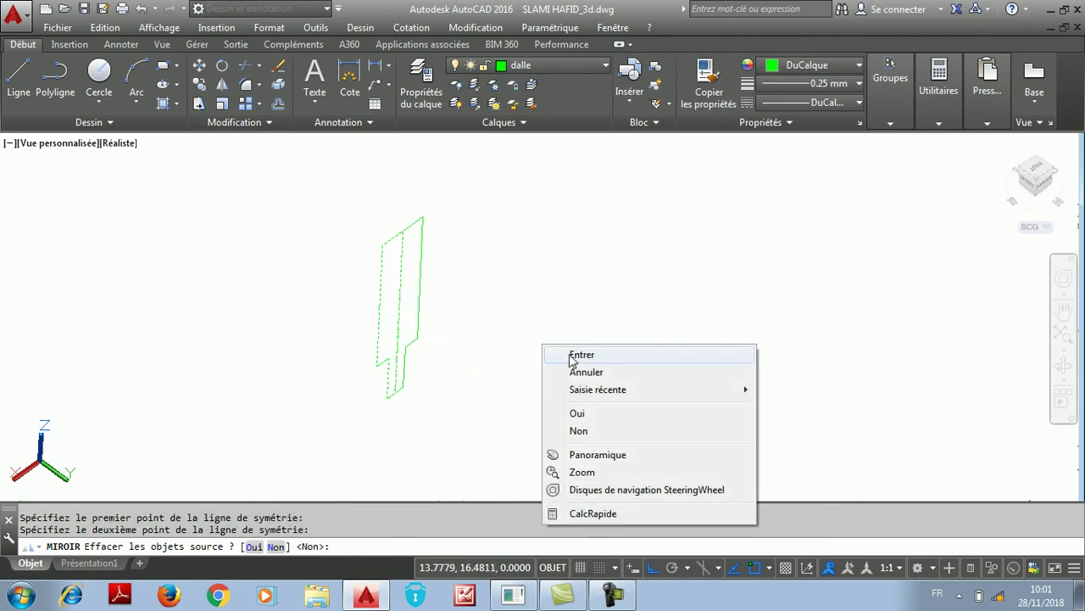
click(585, 434)
click(585, 427)
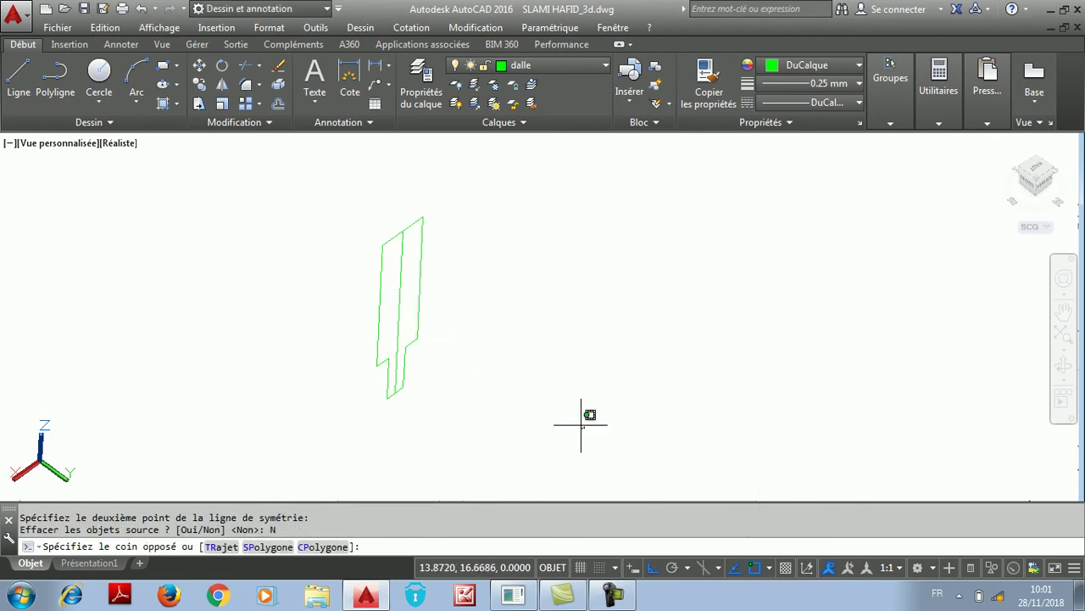
Erase the original stepped profile so that only the mirrored copy is kept
click(430, 274)
click(388, 240)
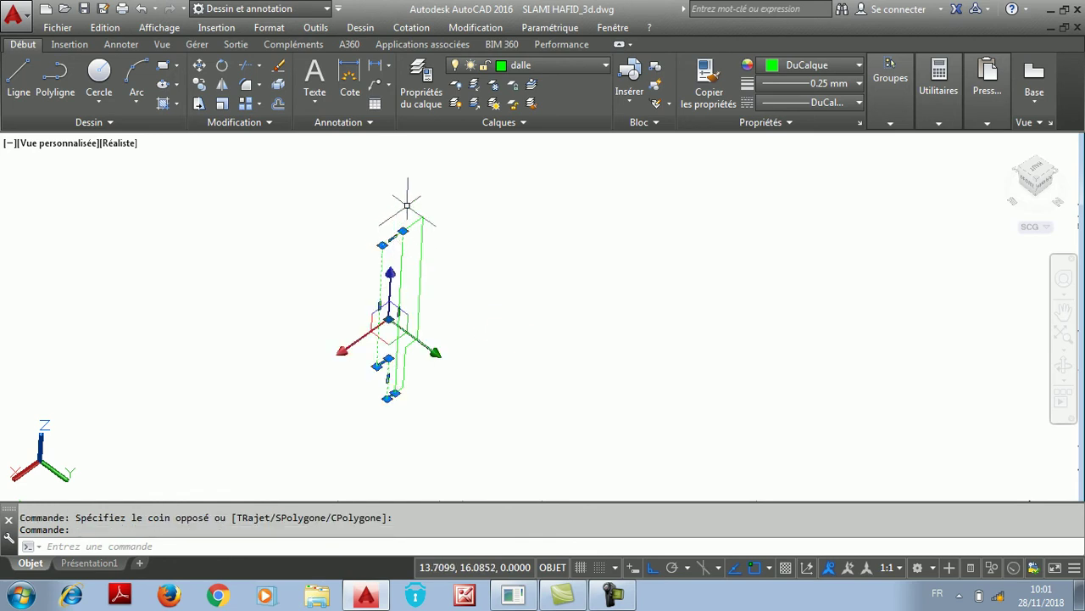
key(Delete)
Move the mirrored profile by its upper corner to the enclosure wall's outer top edge where it meets the small building
scroll(483, 358, down, 6)
scroll(498, 430, down, 2)
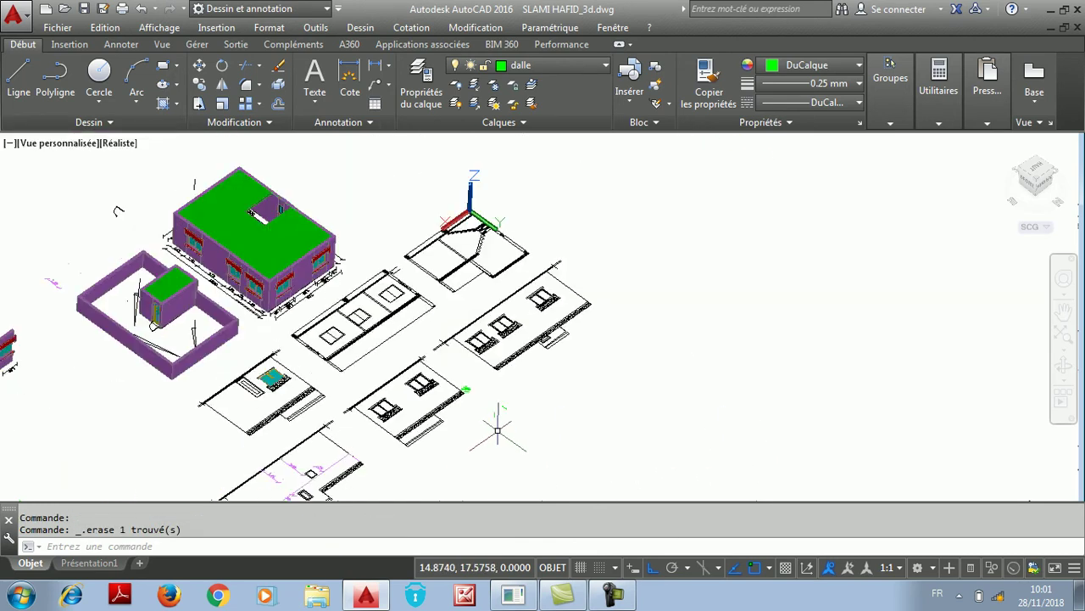
scroll(478, 430, up, 1)
scroll(462, 415, up, 4)
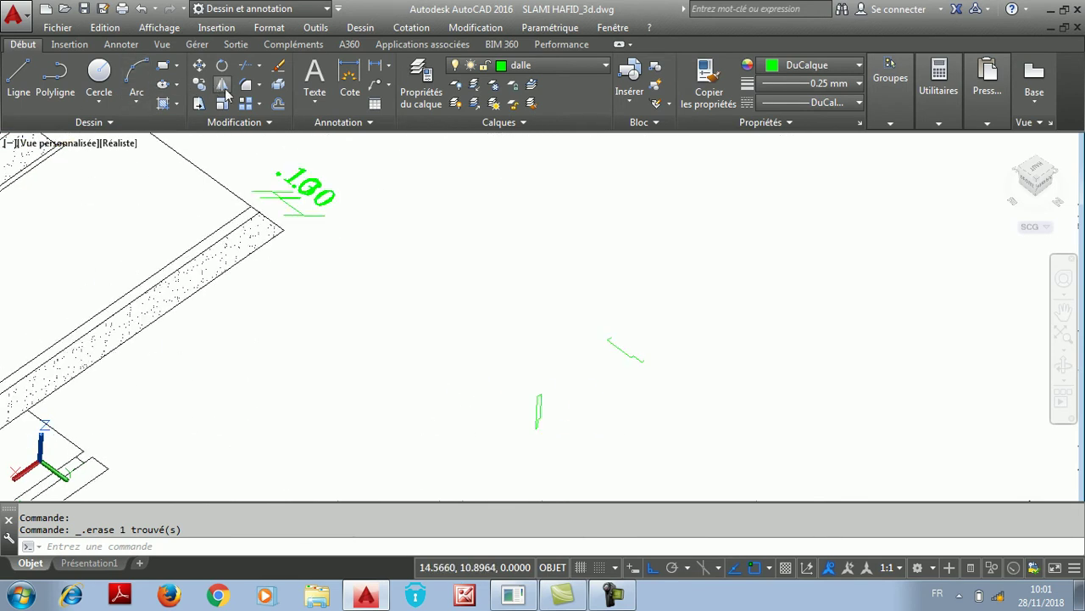
click(200, 66)
click(567, 359)
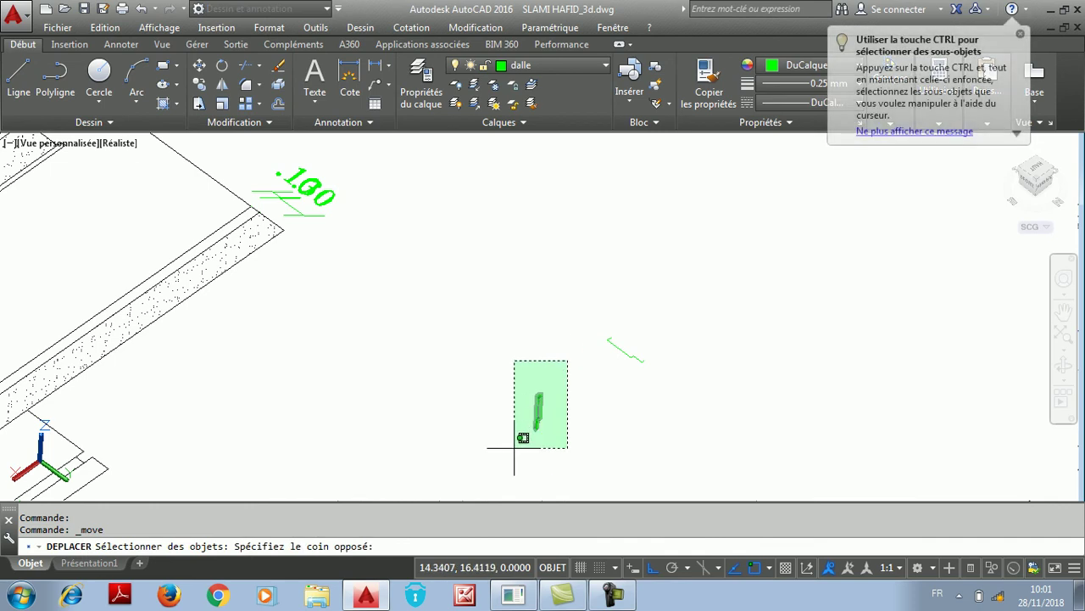
click(524, 436)
scroll(508, 403, up, 3)
click(608, 396)
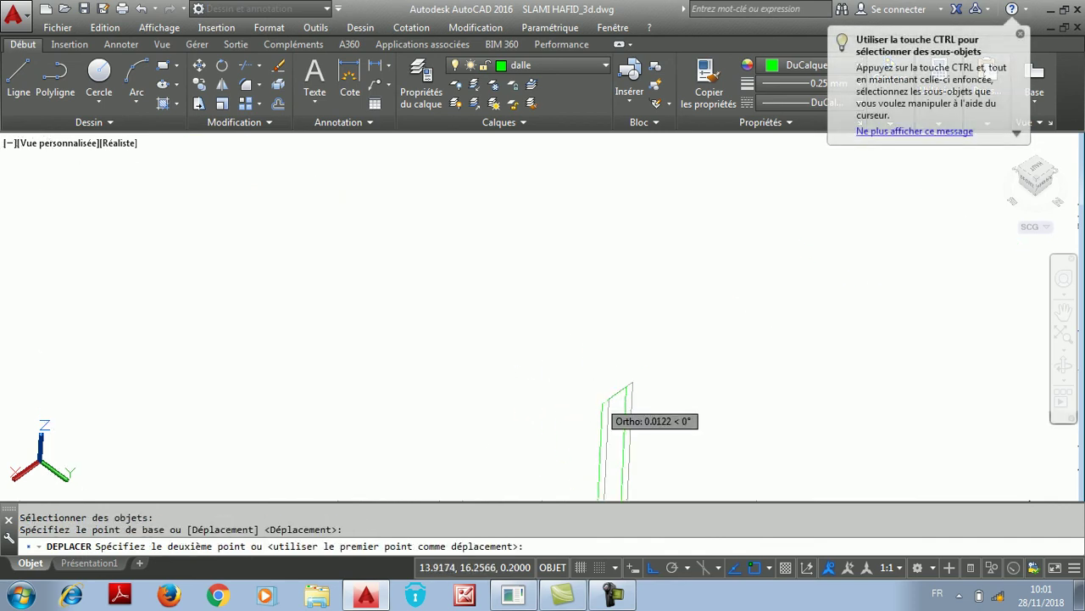
scroll(605, 406, down, 5)
scroll(494, 346, up, 6)
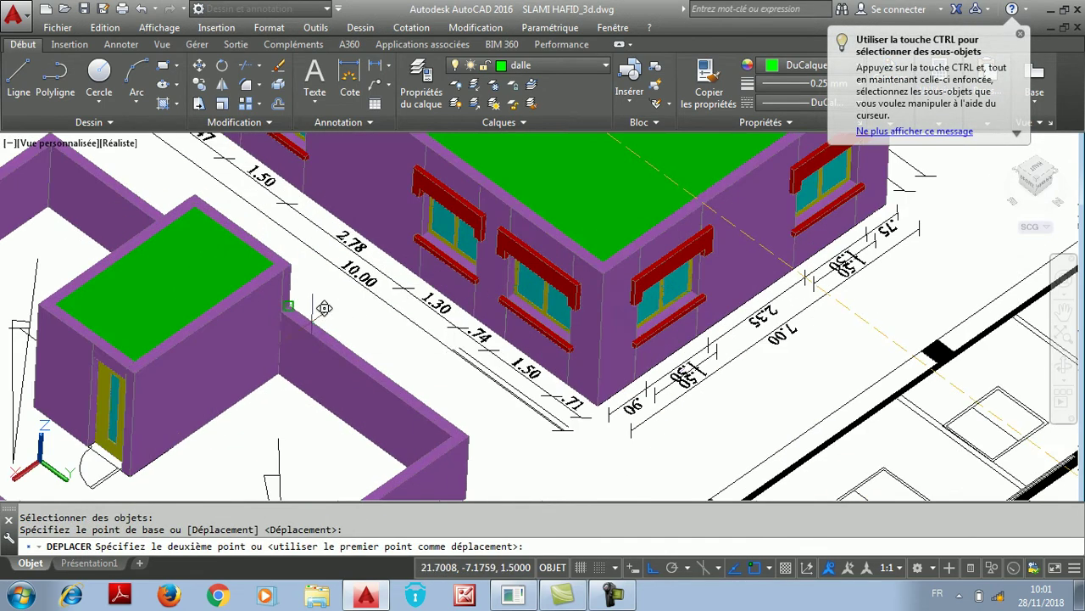
click(248, 271)
scroll(229, 271, up, 5)
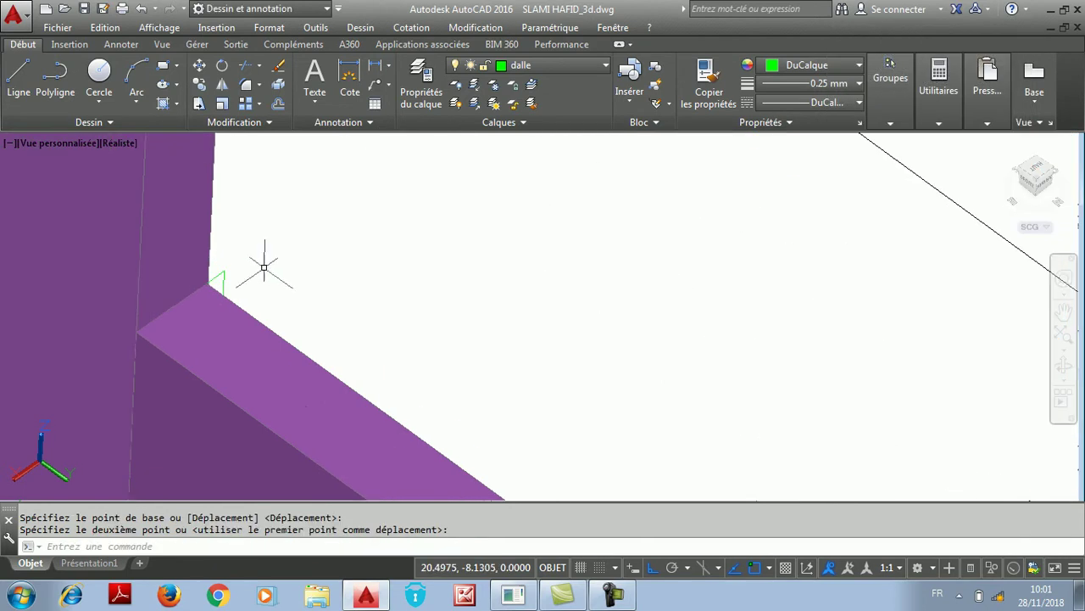
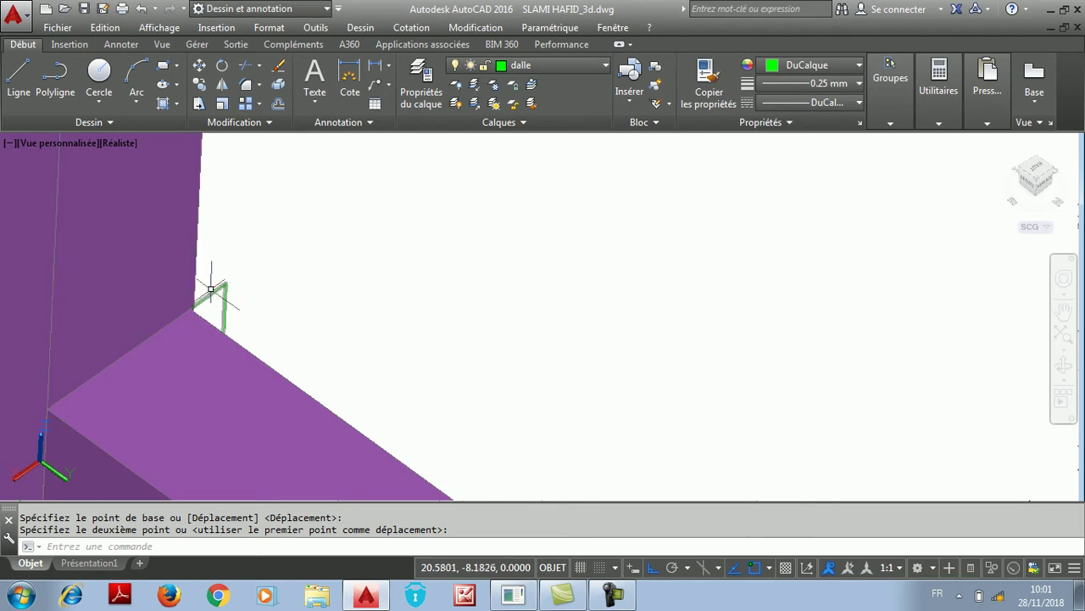
Make décoatifs the current layer
click(159, 28)
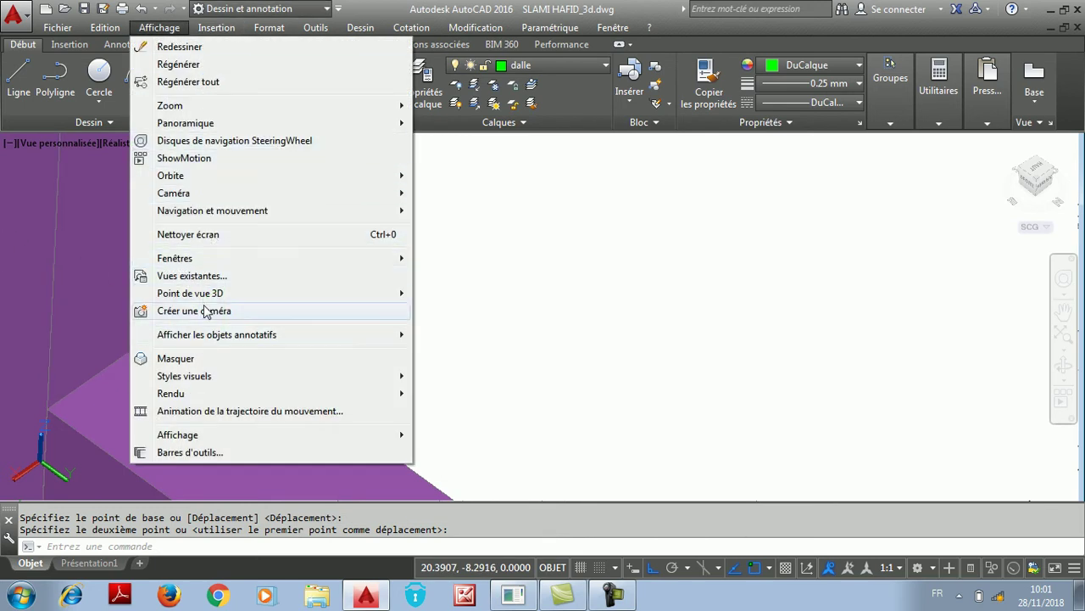
mouse_move(174, 176)
click(450, 192)
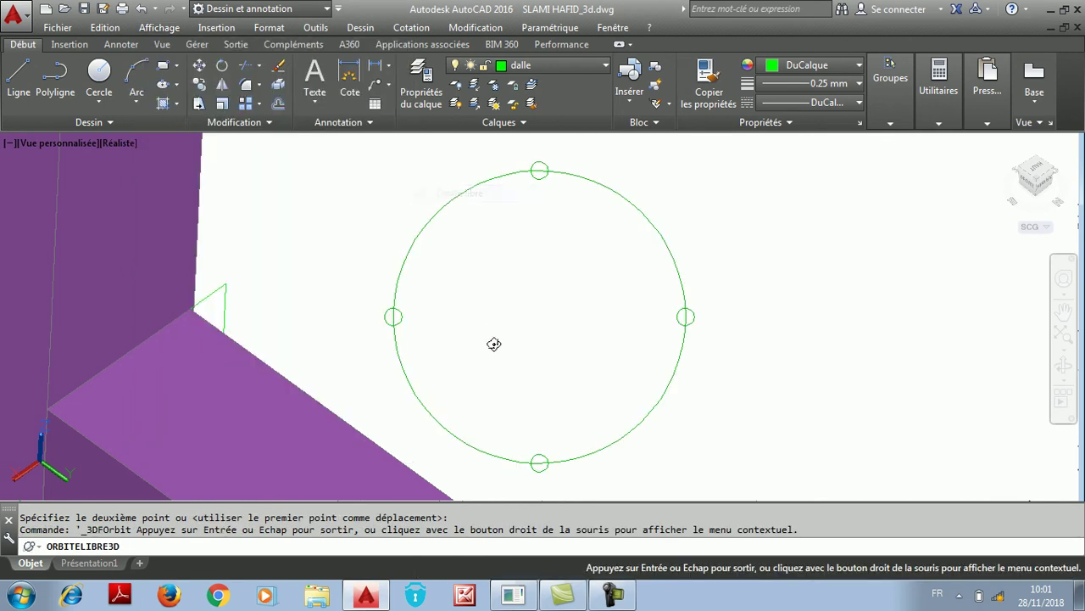
drag(466, 267, 184, 452)
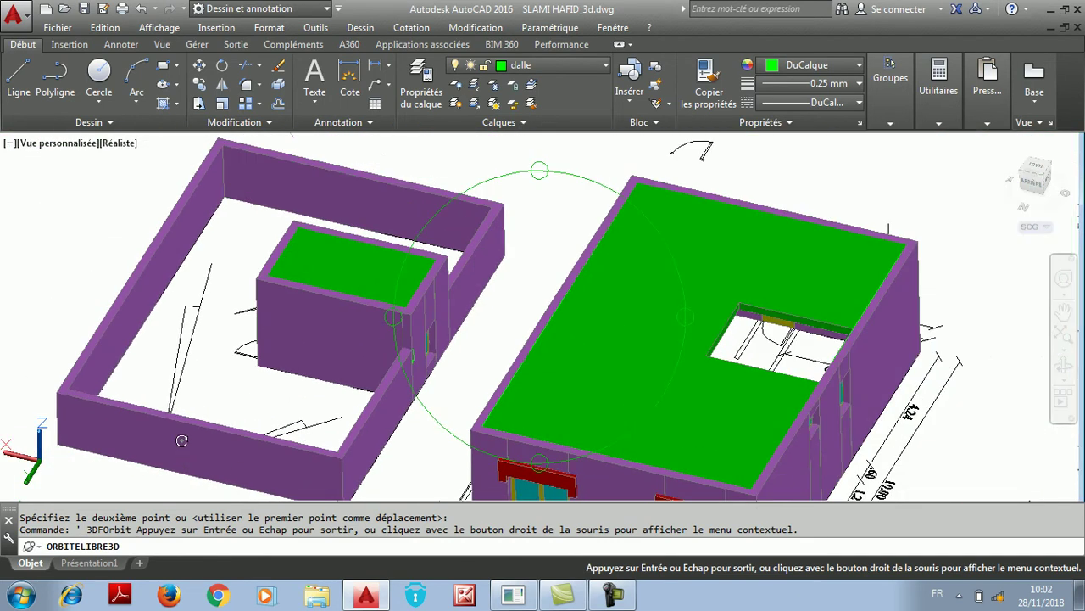
scroll(470, 308, up, 3)
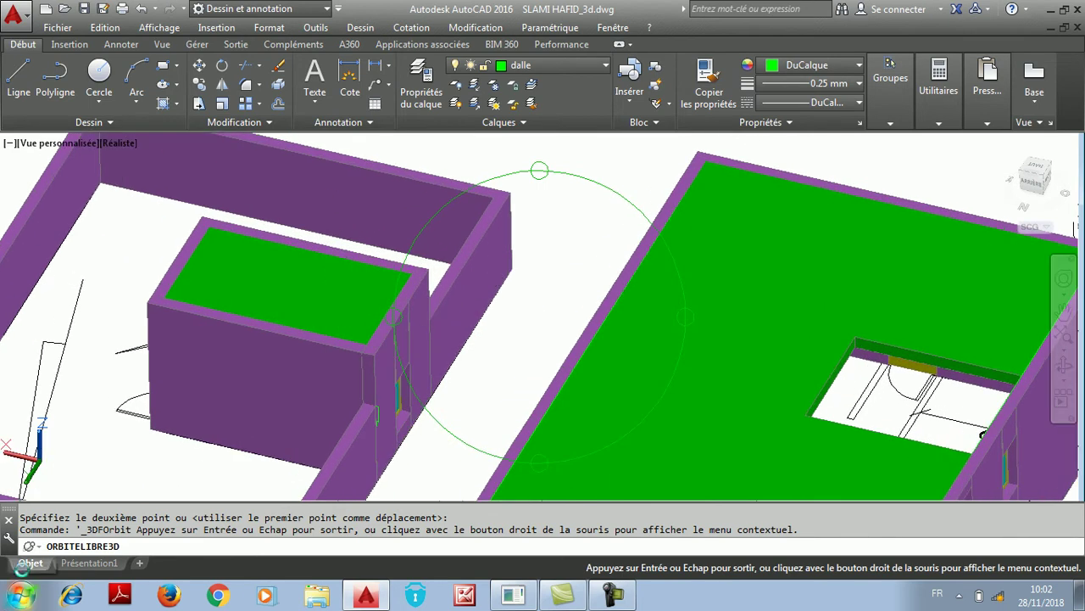
right_click(530, 266)
click(570, 280)
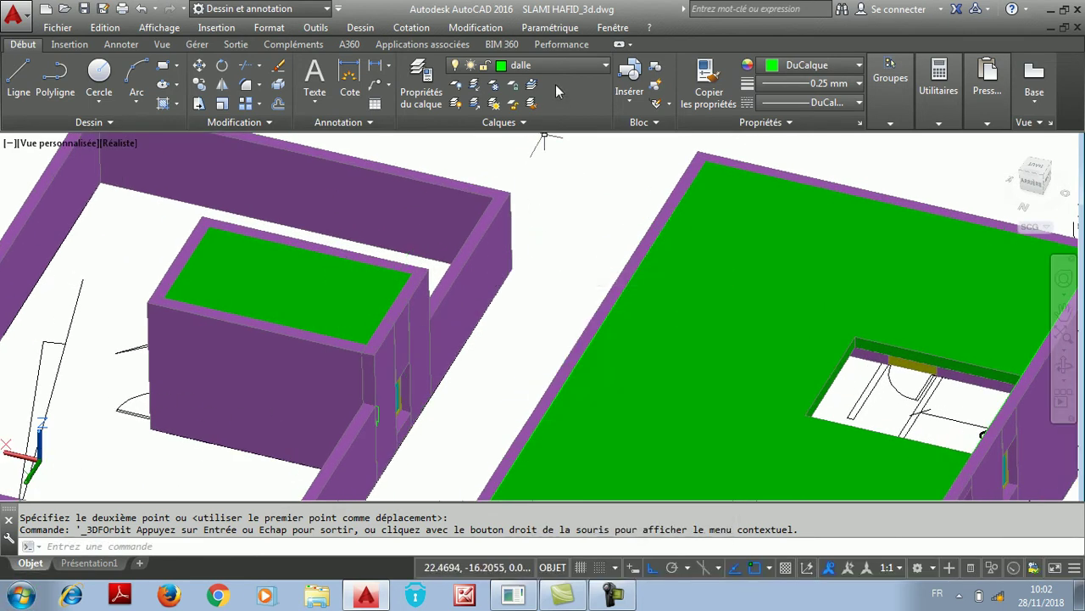
click(555, 64)
click(545, 162)
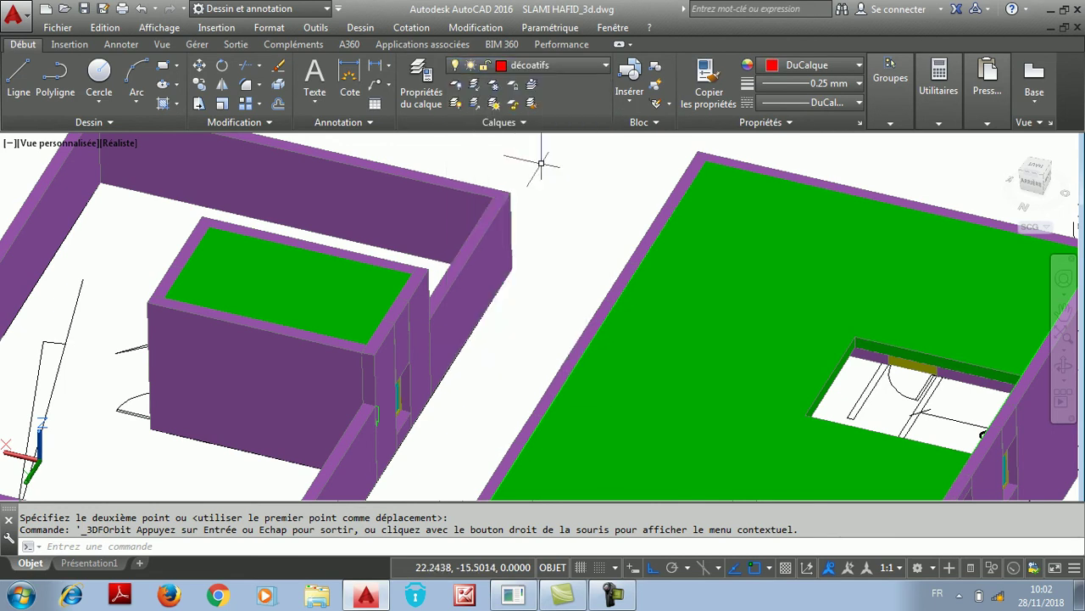
Examine how the stepped profile sits on the wall corner and which top edges of the enclosure wall it has to follow
scroll(373, 395, up, 4)
scroll(485, 304, down, 5)
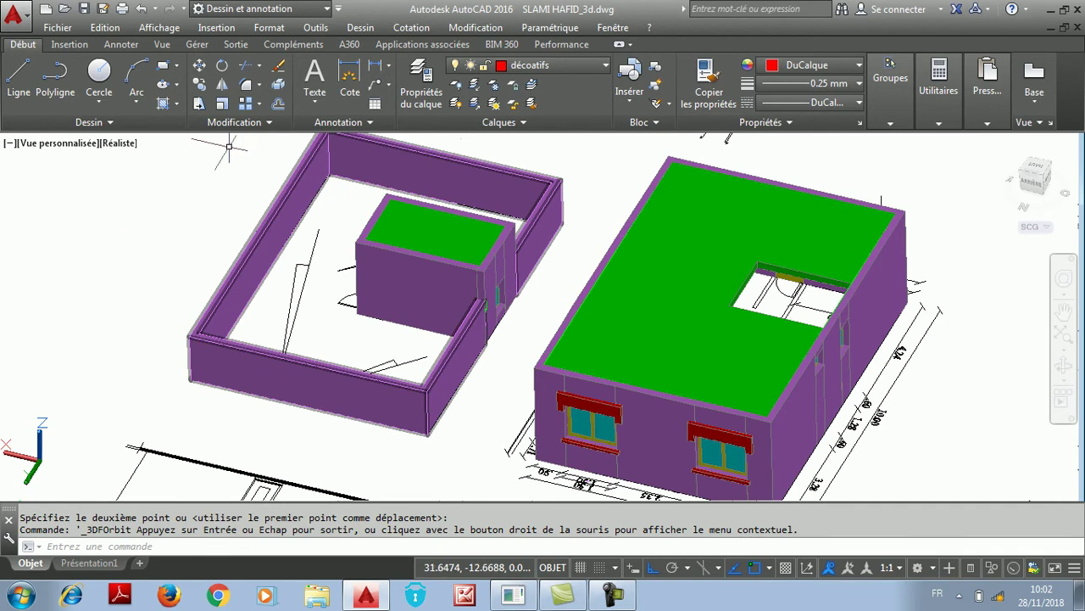
scroll(505, 168, up, 2)
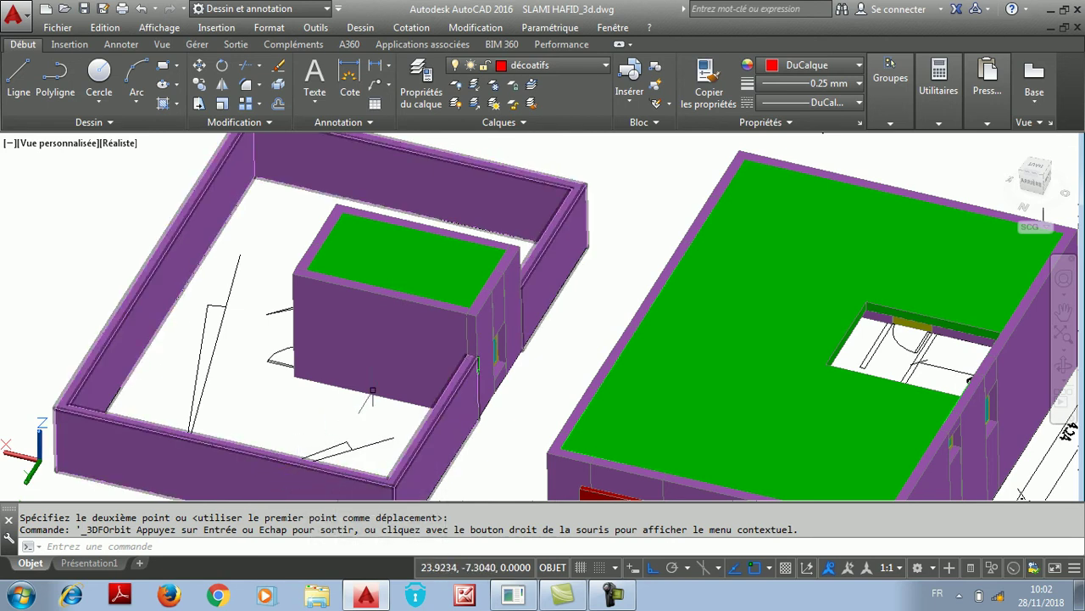
scroll(416, 380, up, 3)
scroll(552, 335, up, 2)
scroll(549, 341, up, 5)
scroll(523, 325, up, 2)
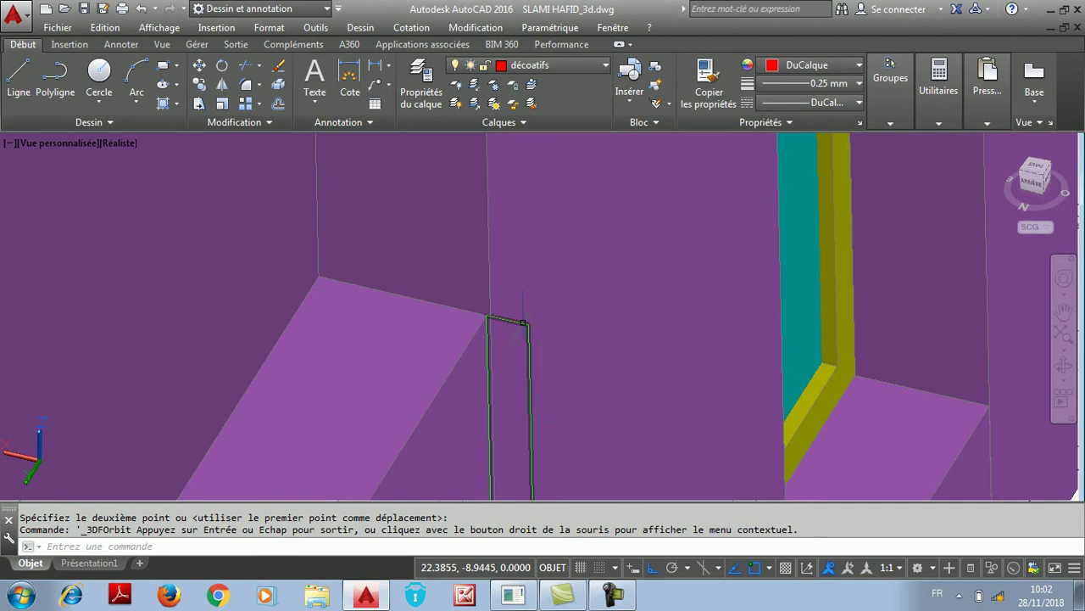
scroll(521, 323, up, 1)
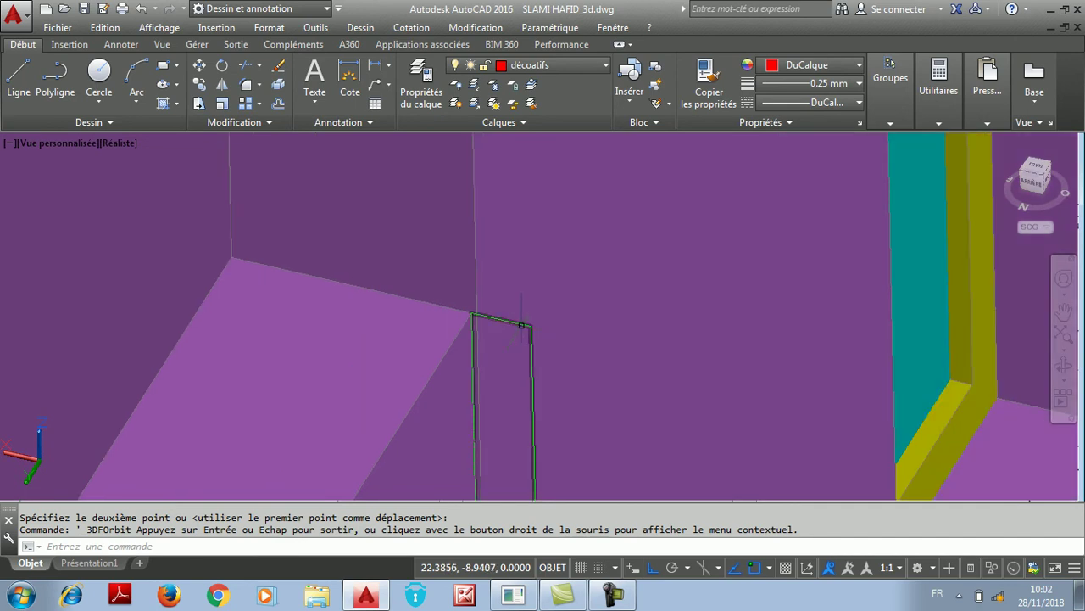
scroll(520, 323, down, 3)
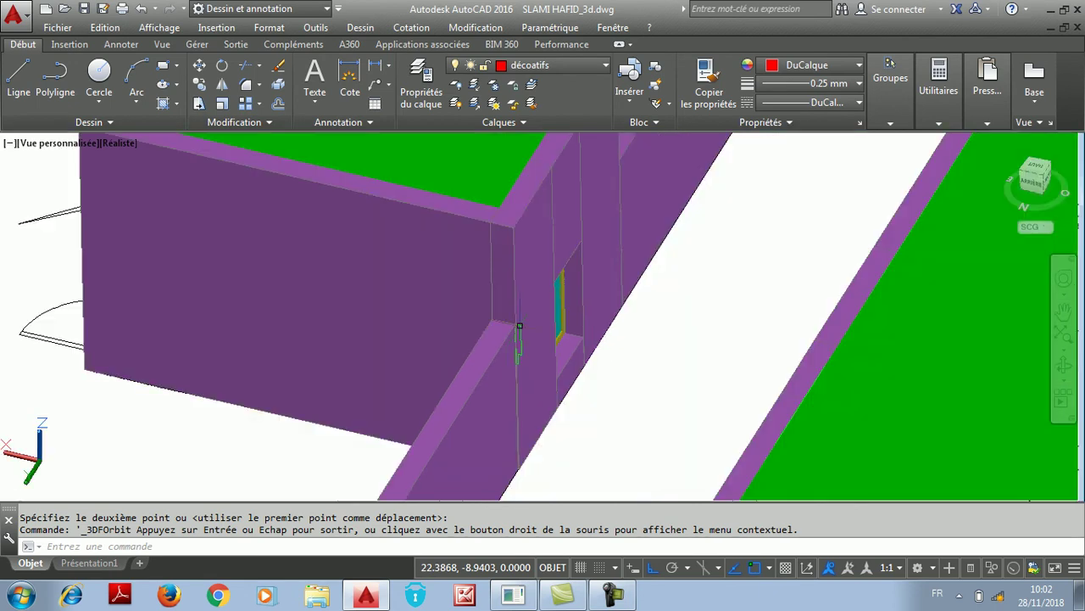
scroll(514, 317, down, 5)
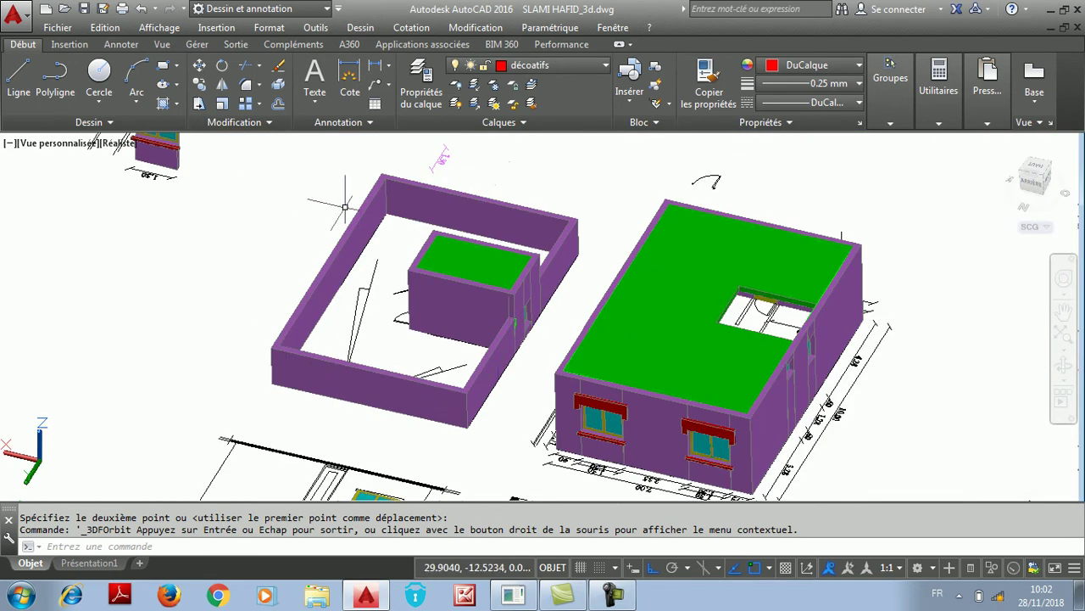
Start a polyline at the profile's upper corner and trace the enclosure wall's outer top edge through the first two corners
click(54, 81)
scroll(512, 356, up, 8)
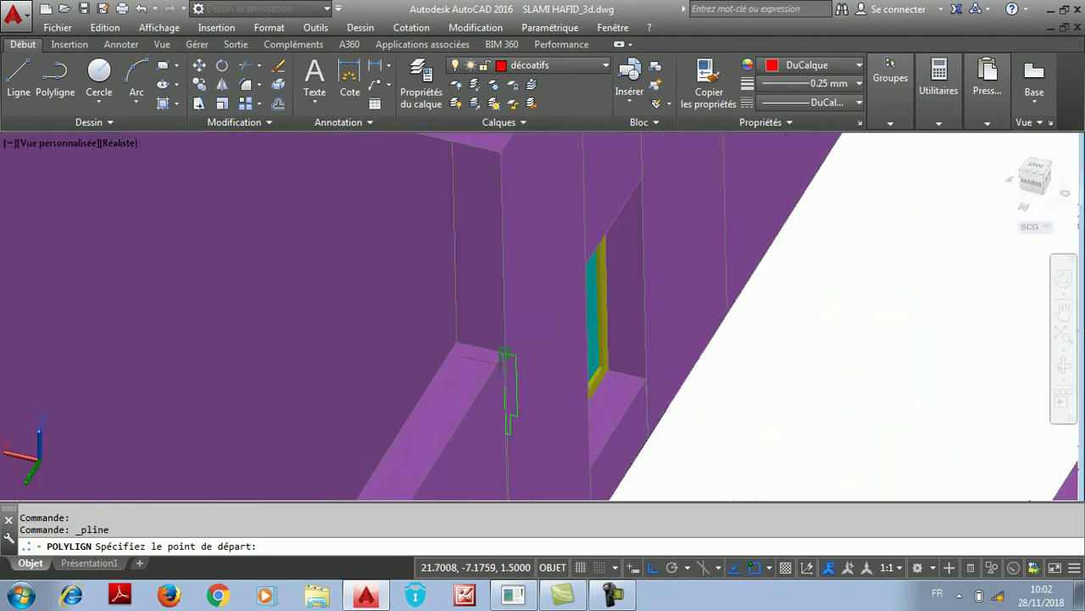
click(507, 354)
scroll(507, 354, down, 6)
scroll(466, 410, up, 5)
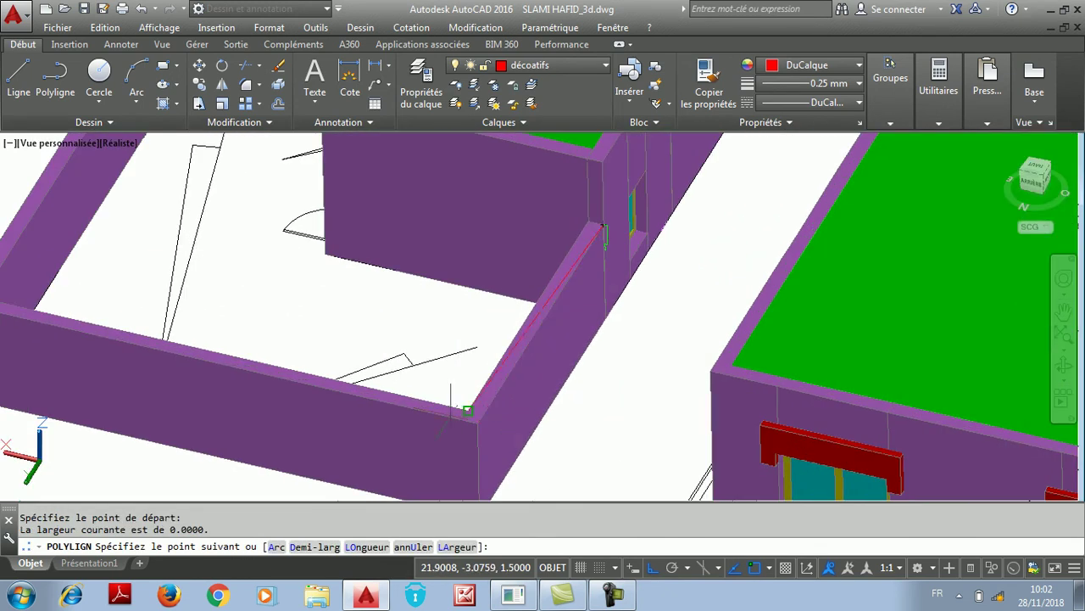
click(475, 421)
scroll(441, 407, down, 5)
scroll(387, 417, up, 5)
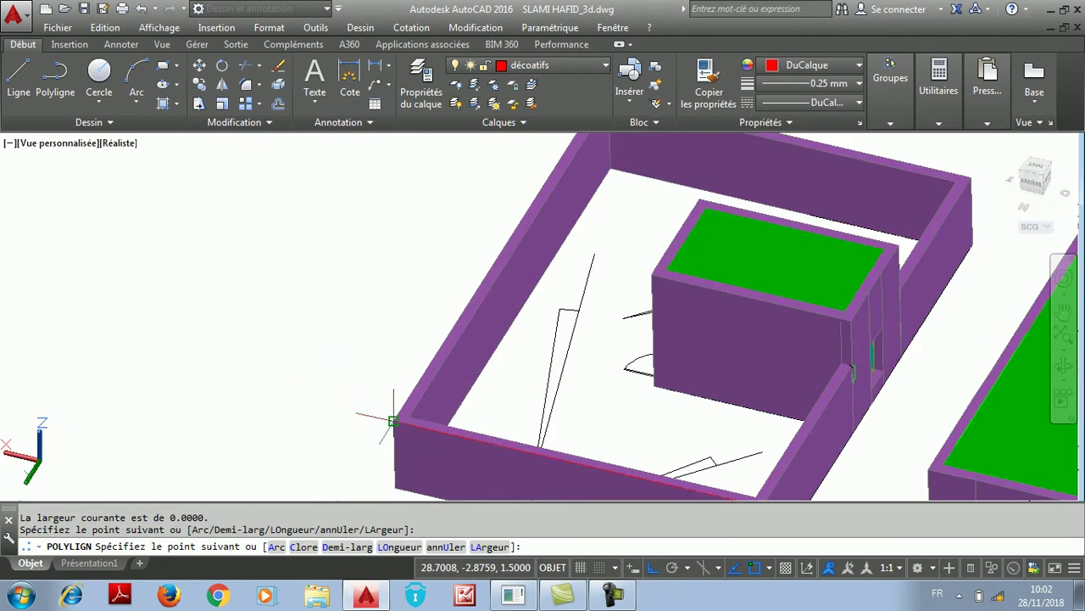
click(393, 422)
Continue the polyline through the enclosure wall's remaining two outer top corners and end it at the small building's far side
scroll(392, 421, down, 5)
scroll(509, 356, up, 5)
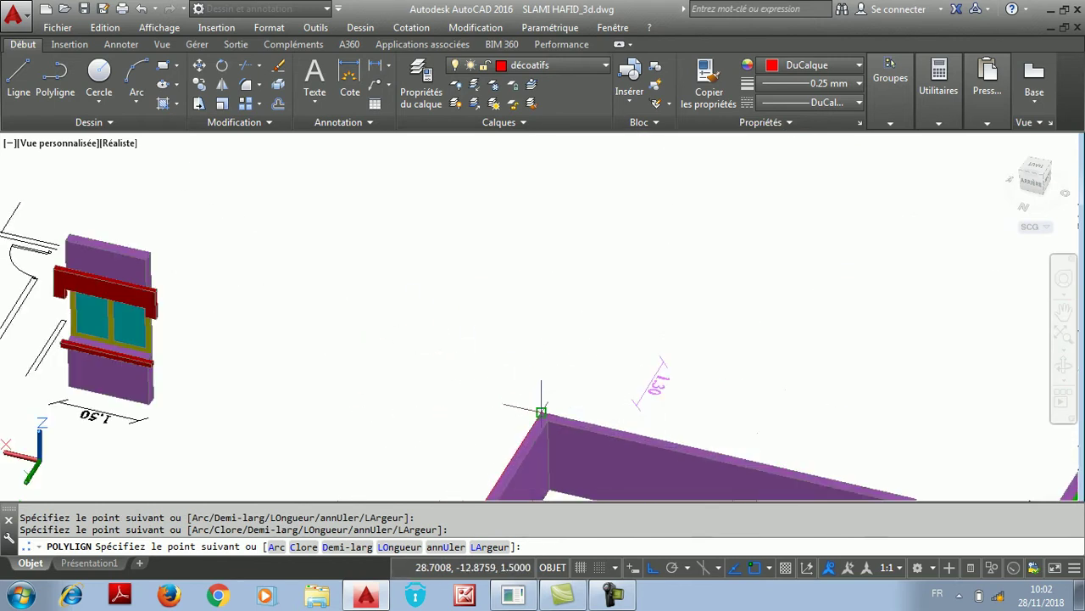
click(541, 413)
scroll(469, 346, down, 5)
scroll(562, 368, up, 5)
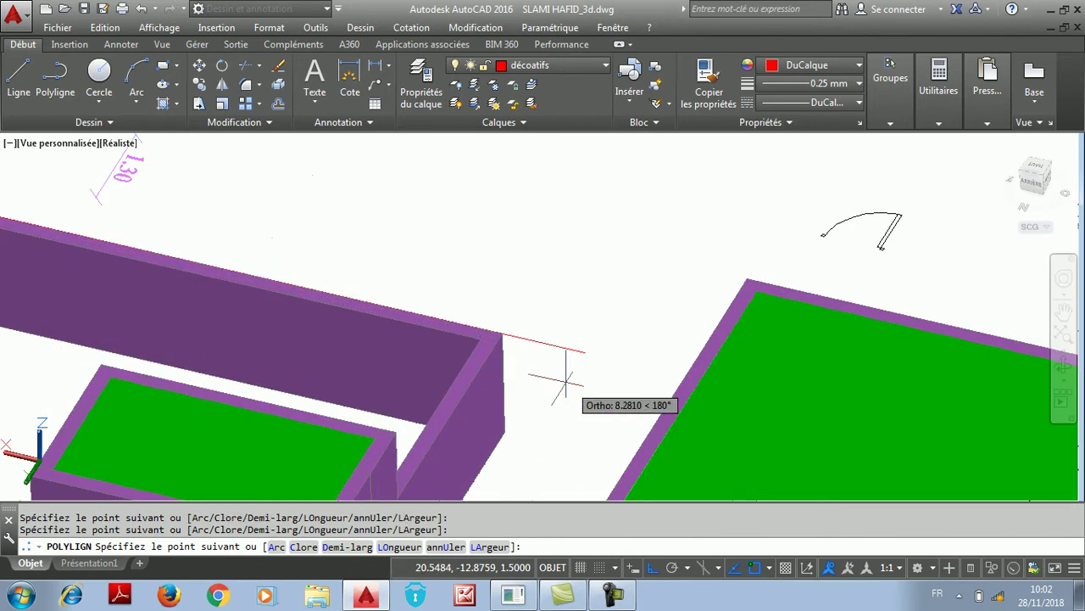
click(503, 333)
scroll(503, 333, down, 5)
scroll(435, 397, up, 5)
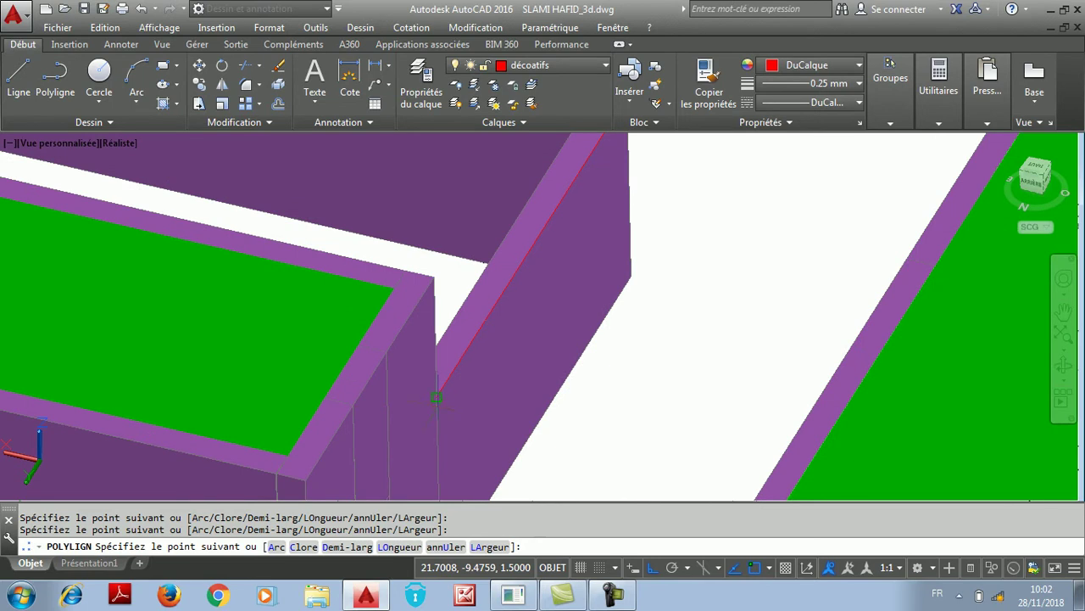
right_click(435, 397)
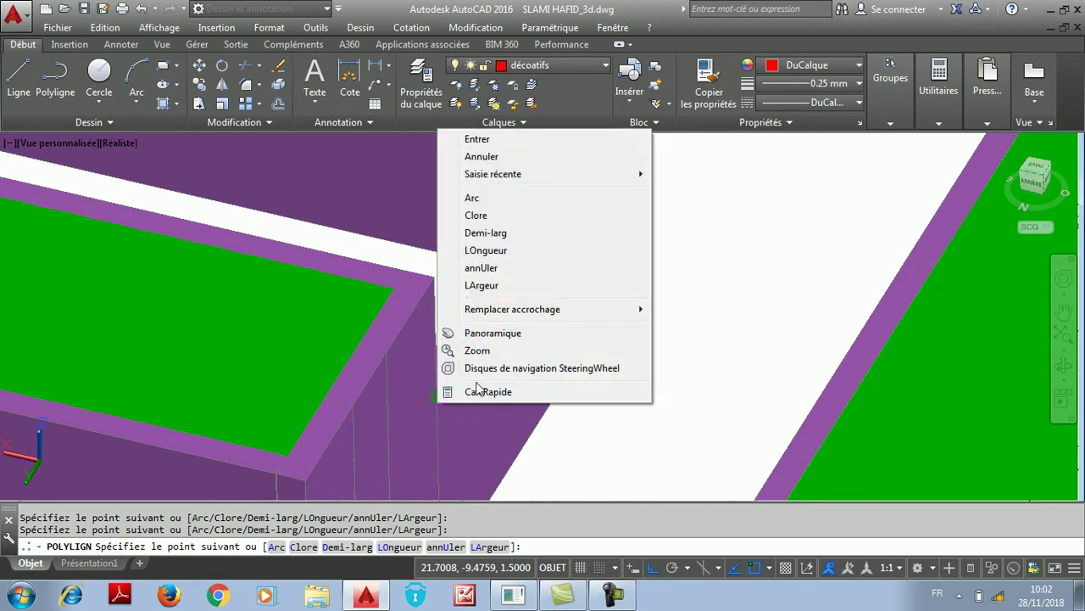
click(473, 139)
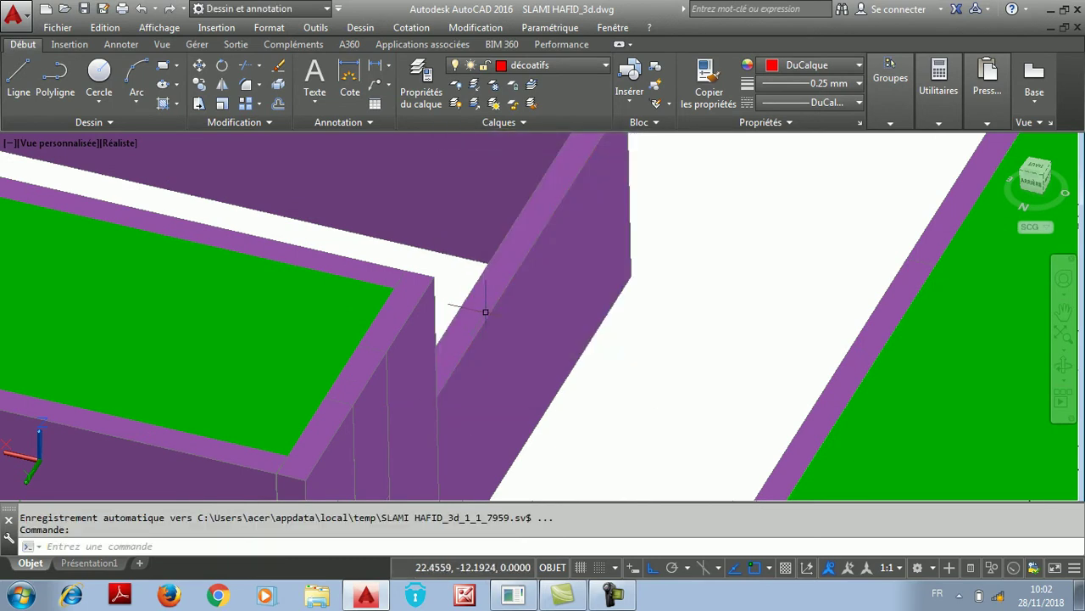
Switch the visual style to Filaire 2D to check the polyline along the enclosure wall
scroll(478, 322, up, 3)
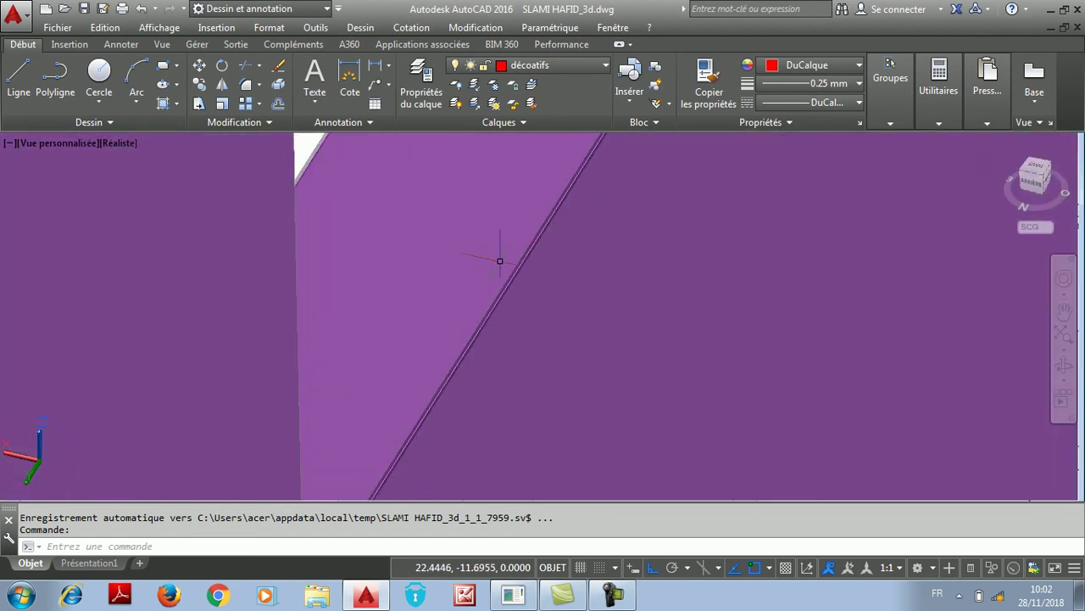
scroll(489, 237, down, 8)
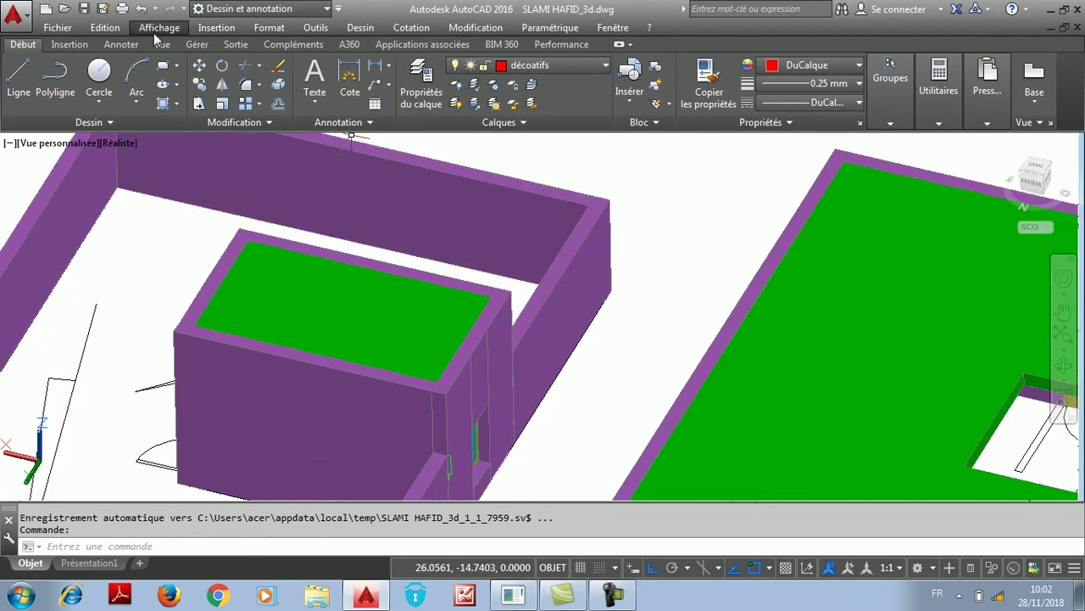
click(159, 27)
mouse_move(245, 378)
click(449, 376)
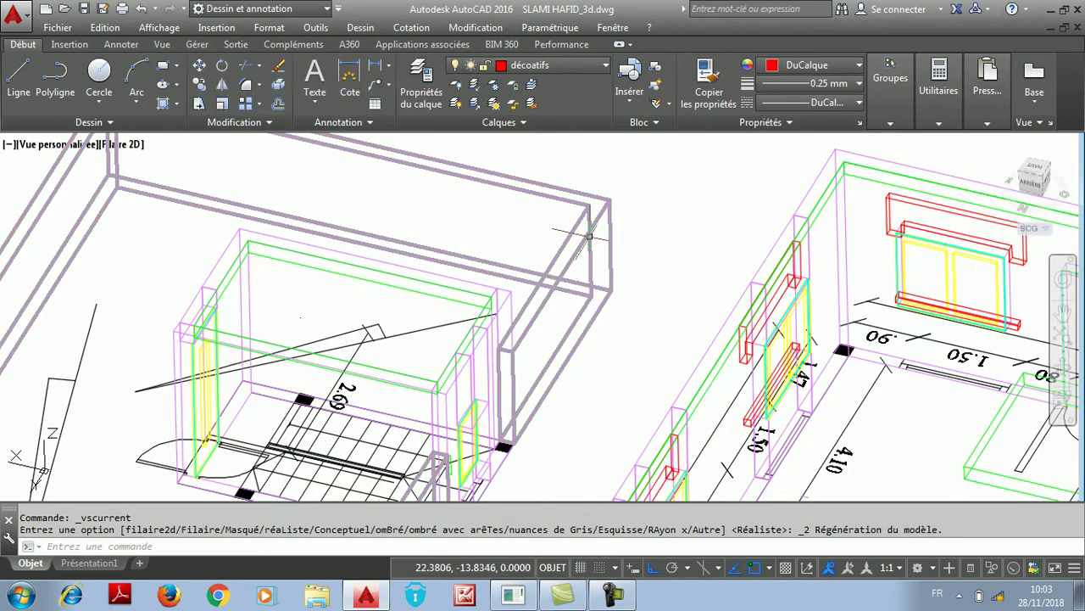
scroll(584, 231, down, 3)
scroll(406, 289, up, 10)
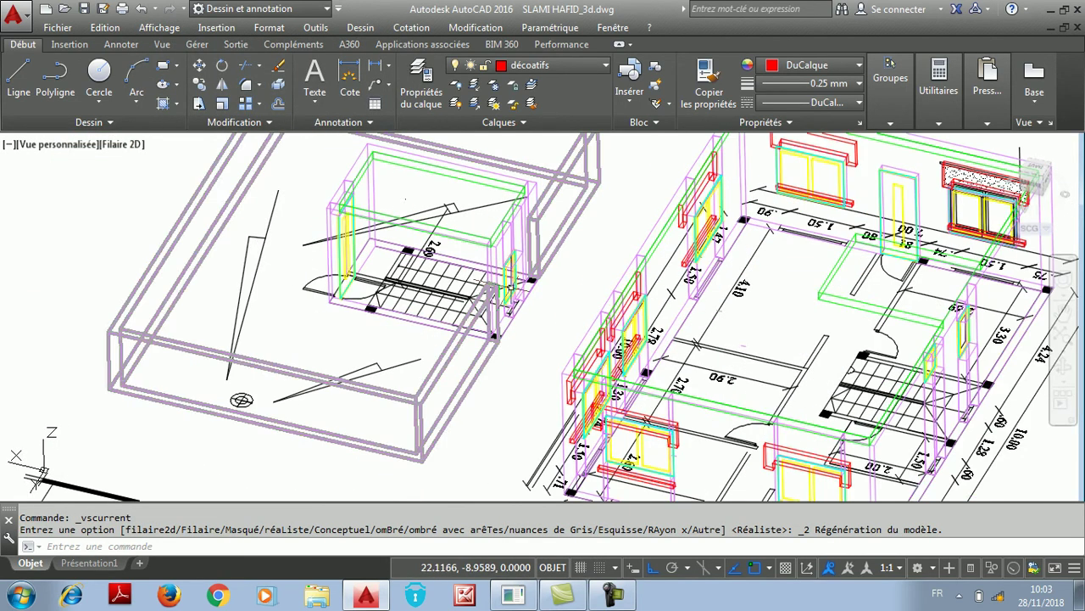
Sweep (Balayage) the stepped profile at the wall corner as a solid along the polyline on the enclosure wall's outer top edge
scroll(405, 288, up, 3)
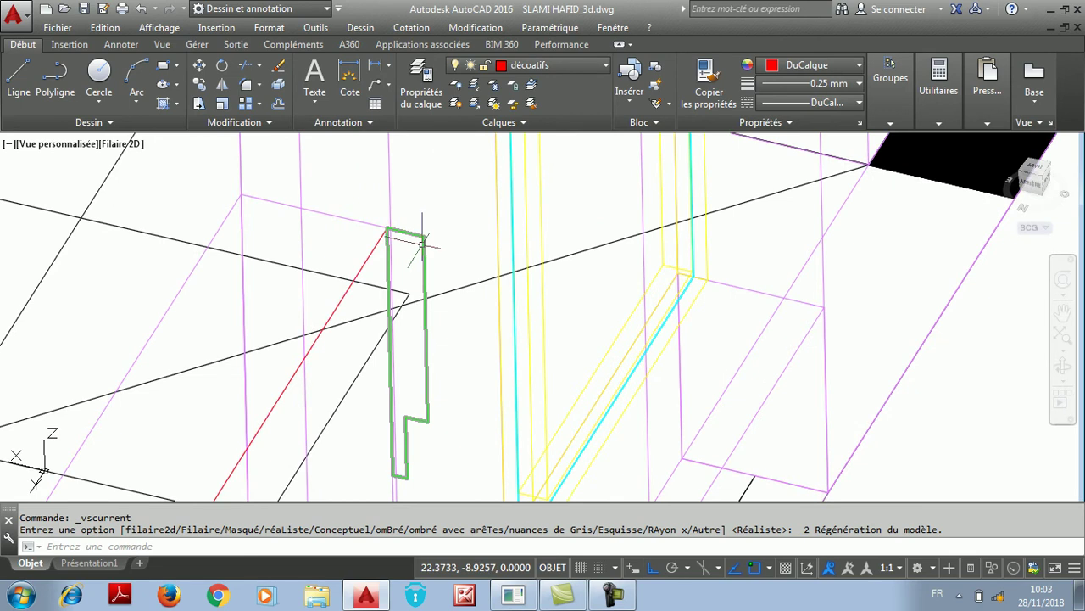
scroll(423, 245, down, 5)
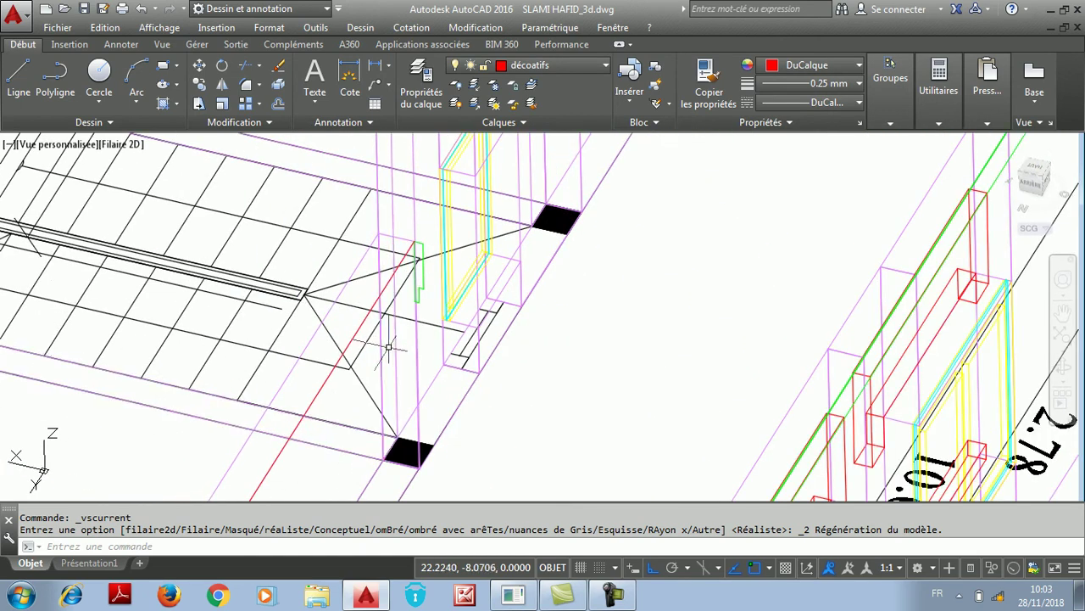
scroll(388, 347, down, 5)
scroll(422, 225, up, 7)
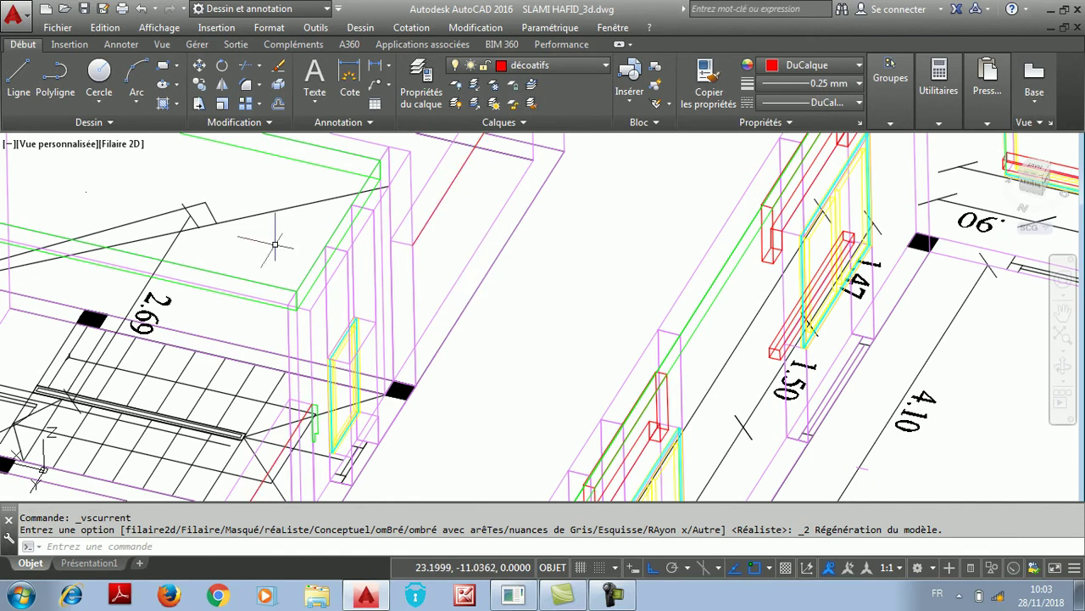
click(361, 28)
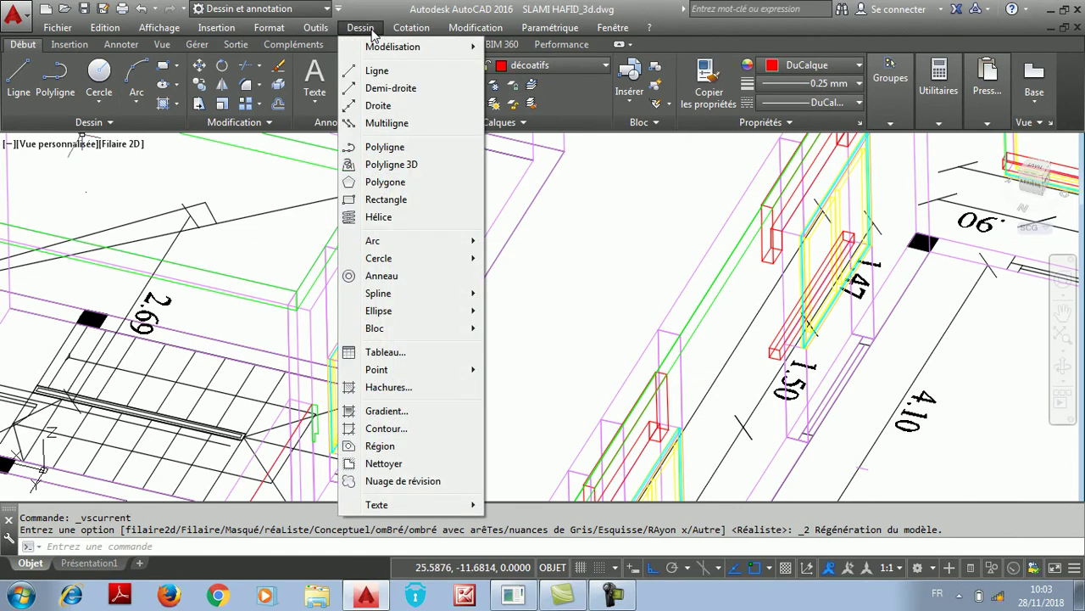
mouse_move(382, 48)
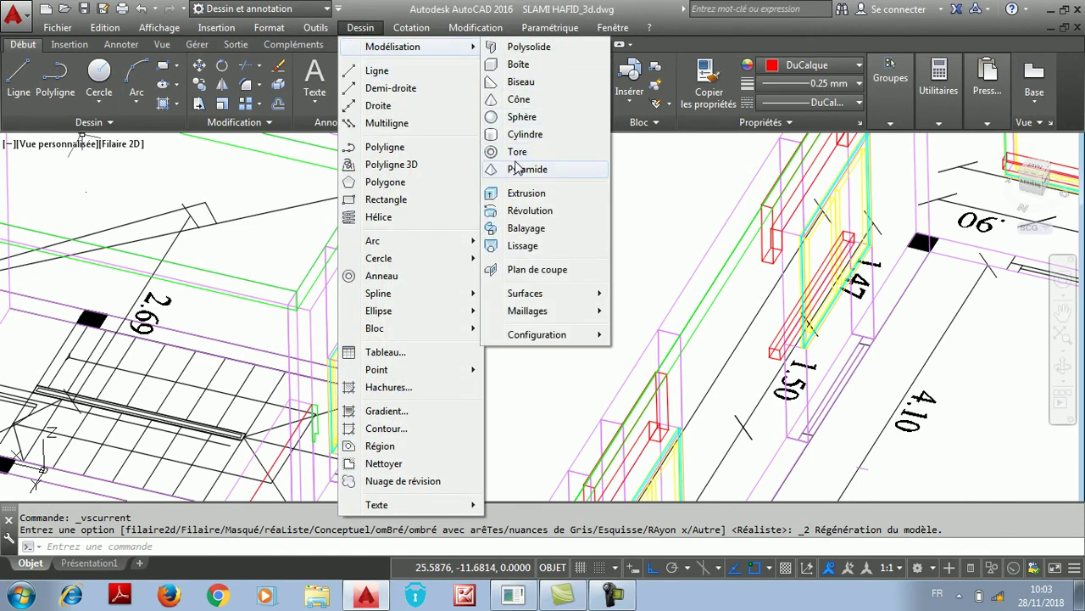
click(527, 229)
scroll(311, 371, down, 3)
scroll(311, 370, up, 6)
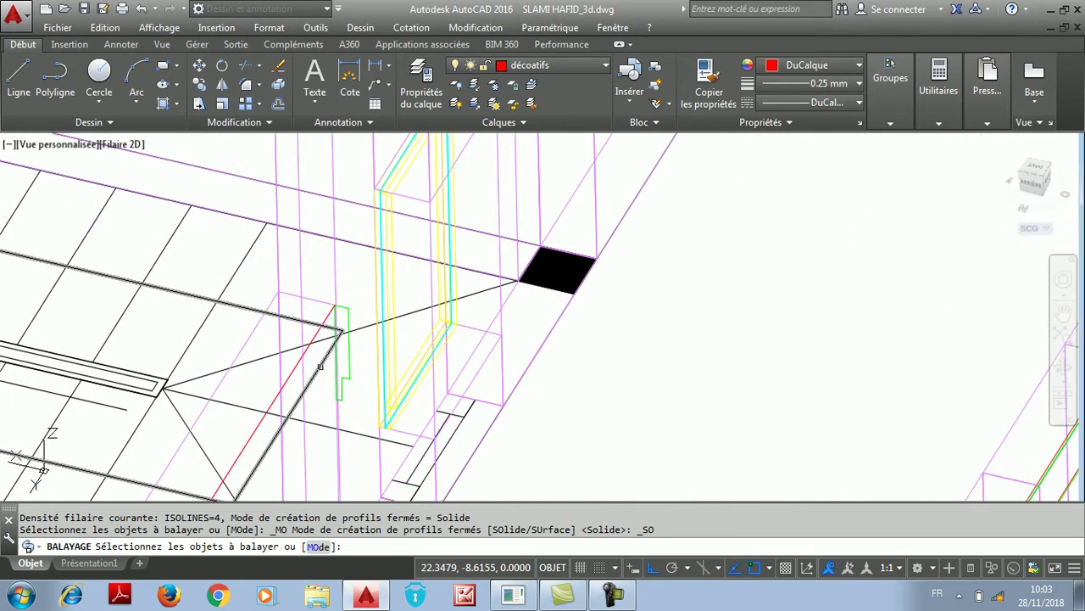
click(348, 316)
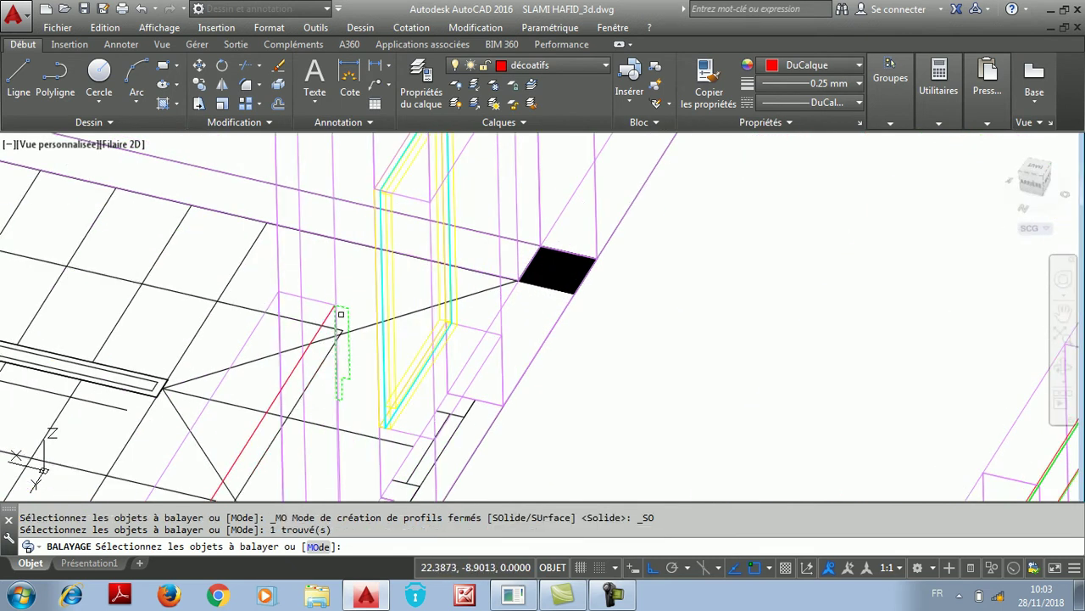
scroll(265, 411, down, 6)
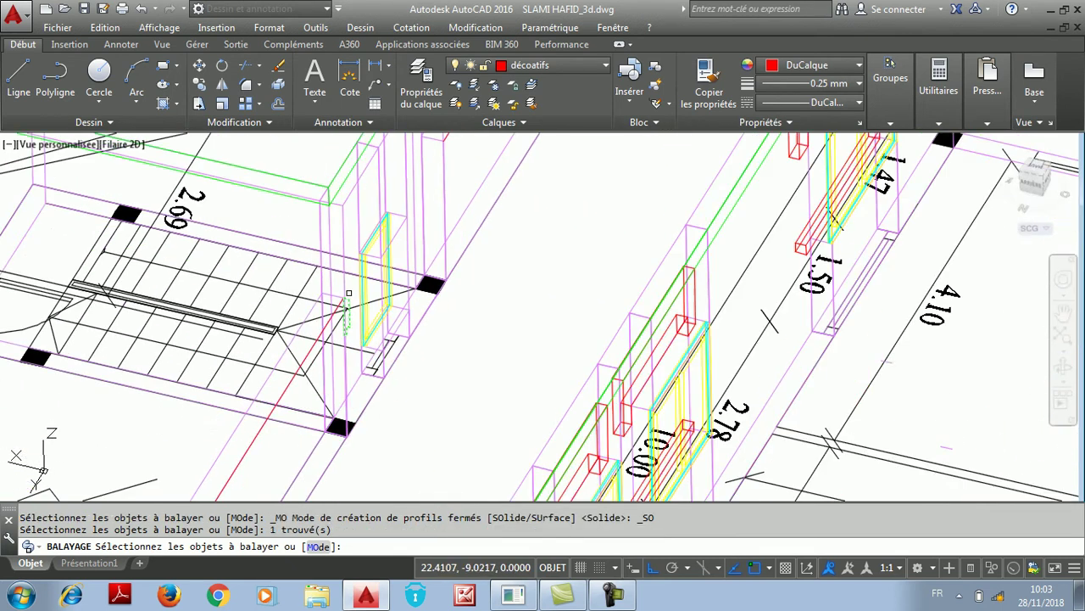
scroll(262, 329, up, 8)
scroll(359, 326, down, 6)
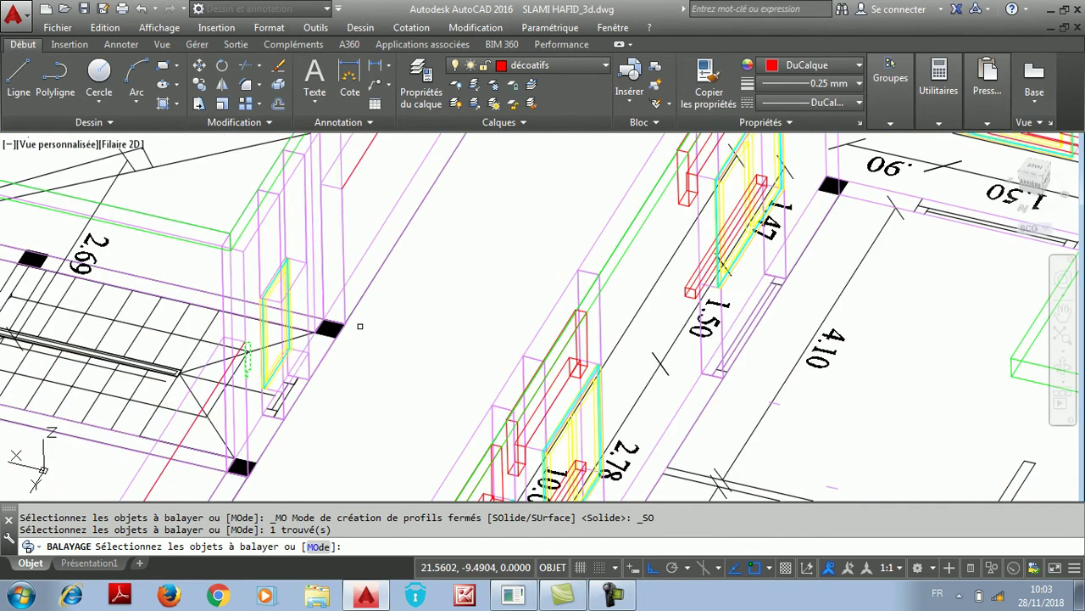
scroll(242, 359, up, 5)
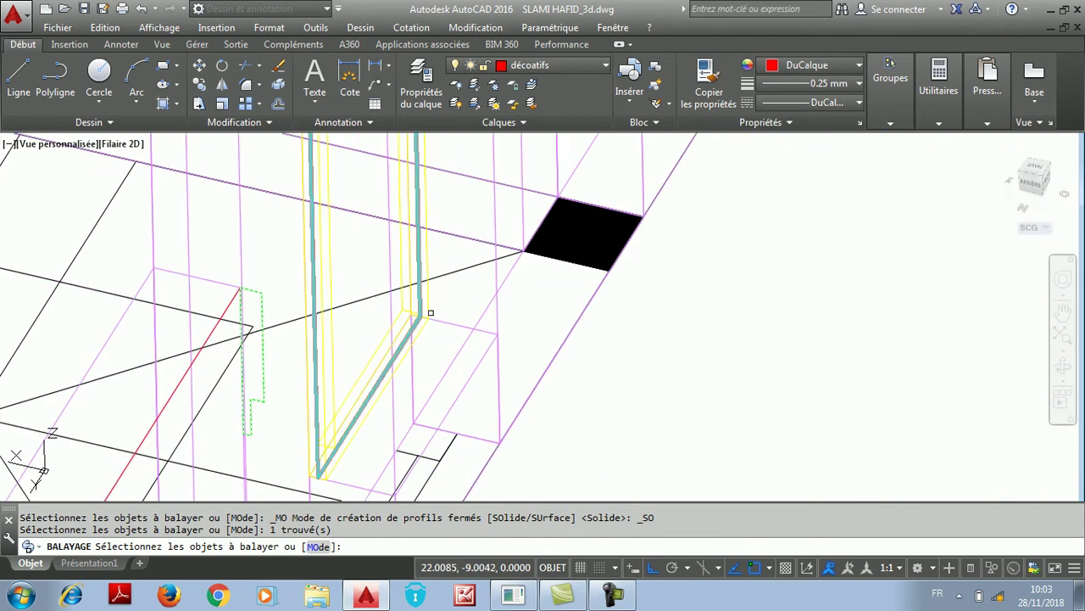
key(Return)
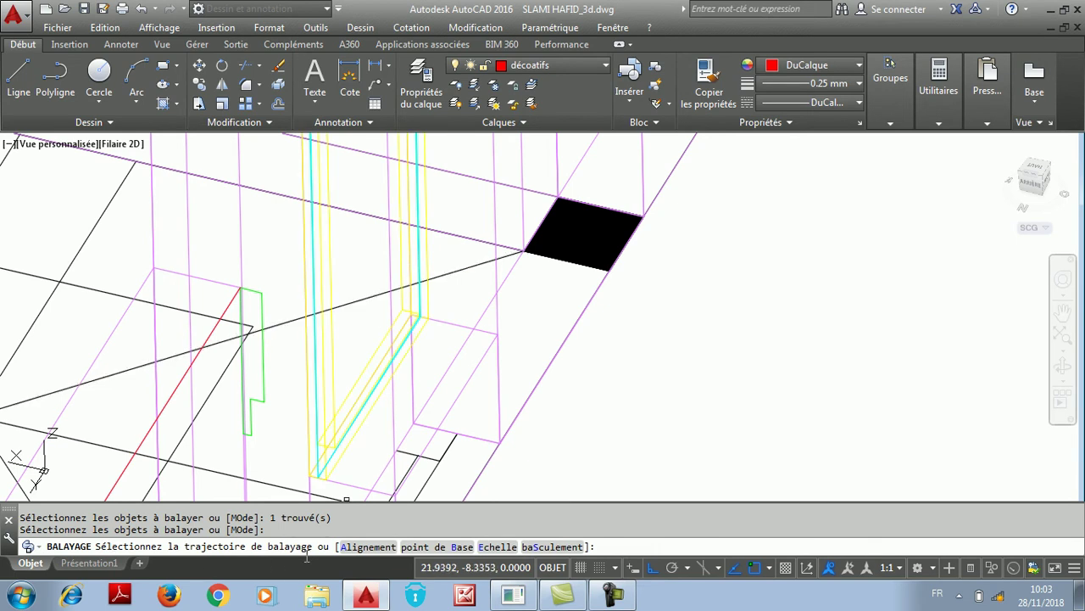
click(280, 325)
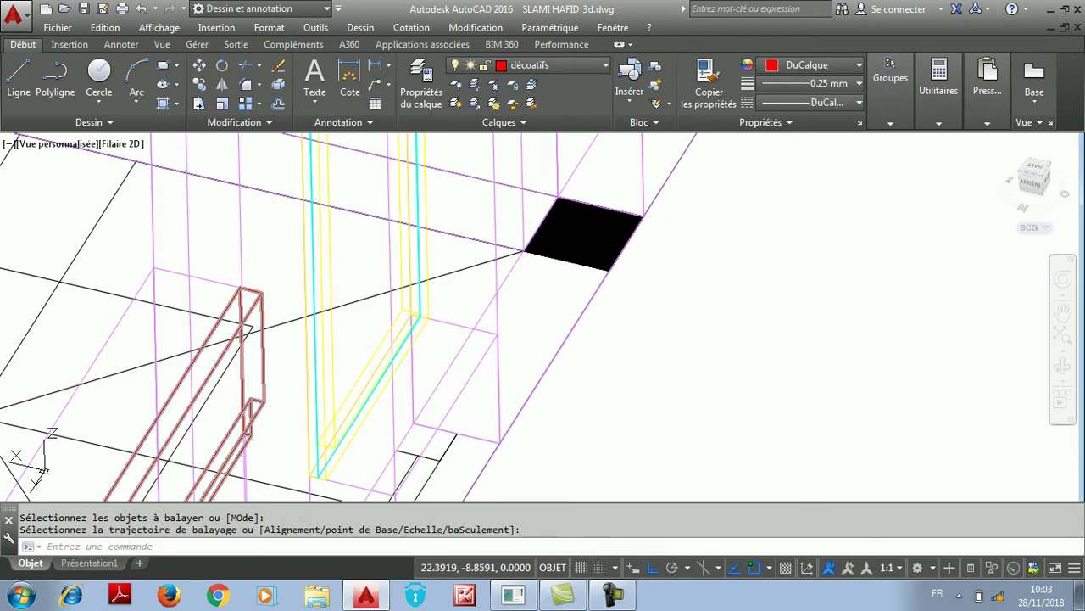
Check the swept moulding at the enclosure wall's corner and switch the visual style to Réaliste
scroll(421, 301, down, 5)
scroll(421, 301, down, 3)
scroll(452, 197, up, 8)
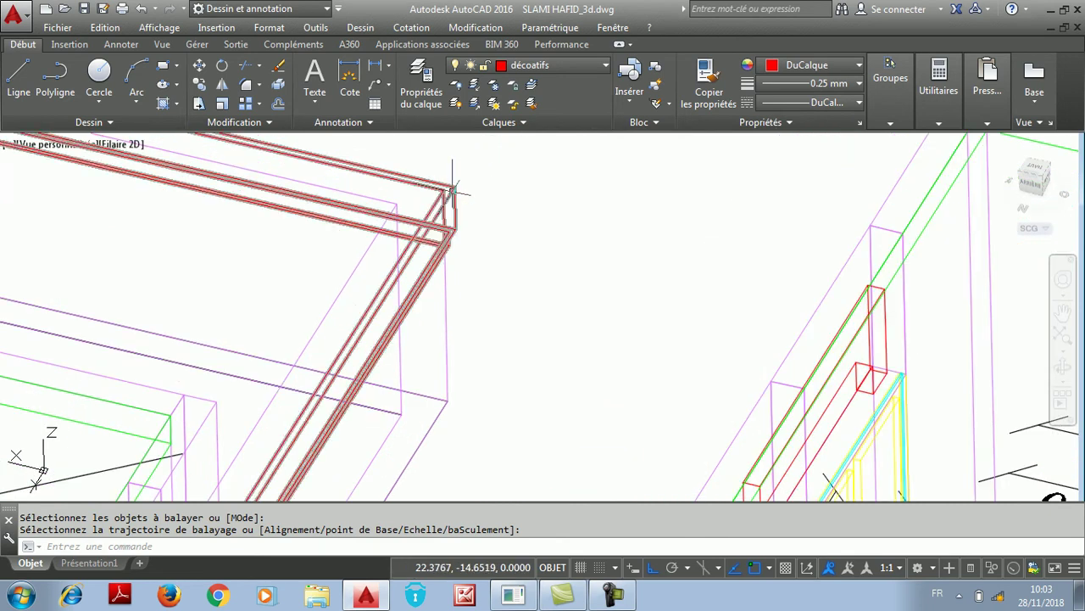
scroll(454, 197, down, 5)
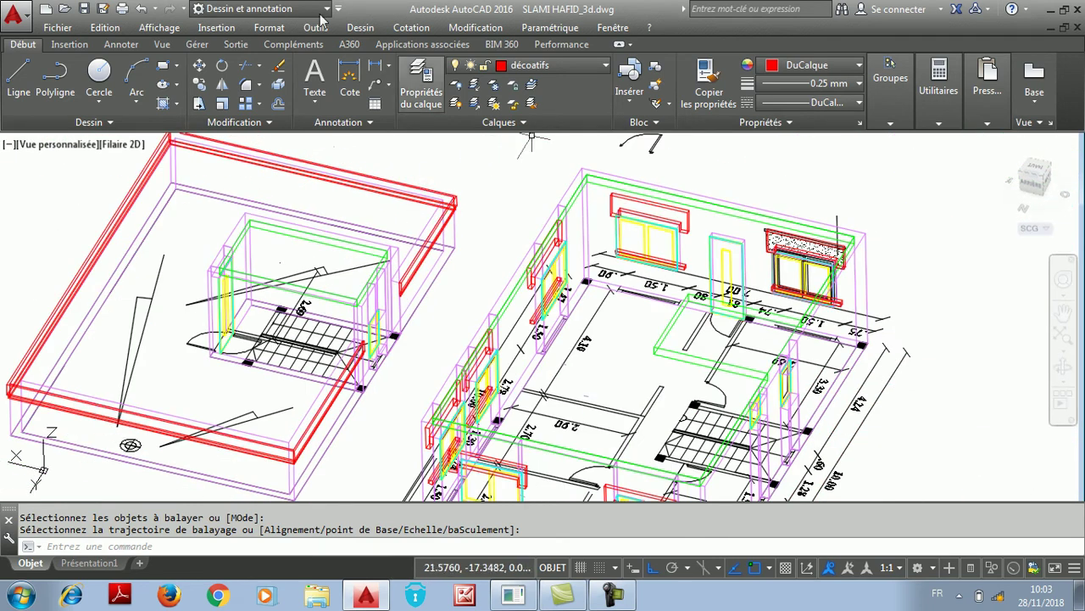
click(156, 27)
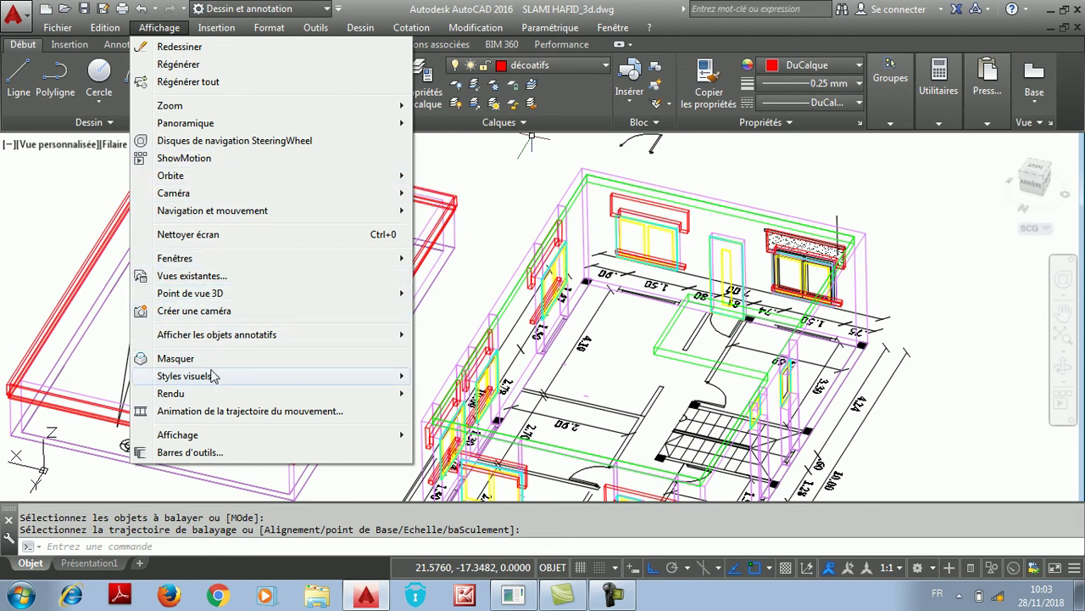
mouse_move(212, 376)
click(450, 434)
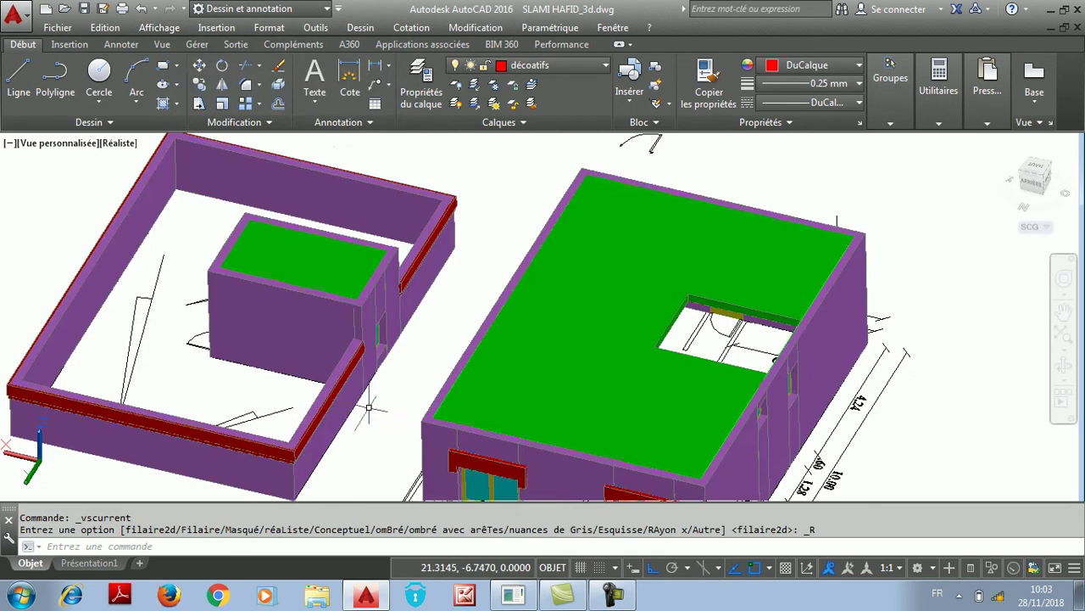
Examine the swept moulding's corners on the enclosure wall and its cut end beside the small building
scroll(389, 391, up, 6)
scroll(388, 392, down, 8)
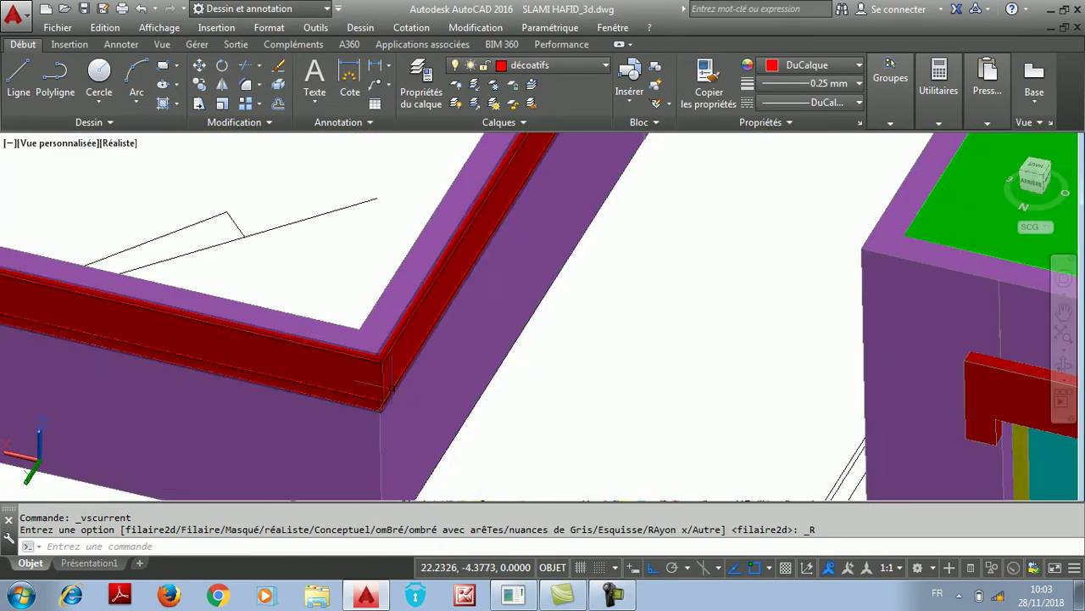
scroll(475, 254, up, 3)
scroll(509, 254, down, 3)
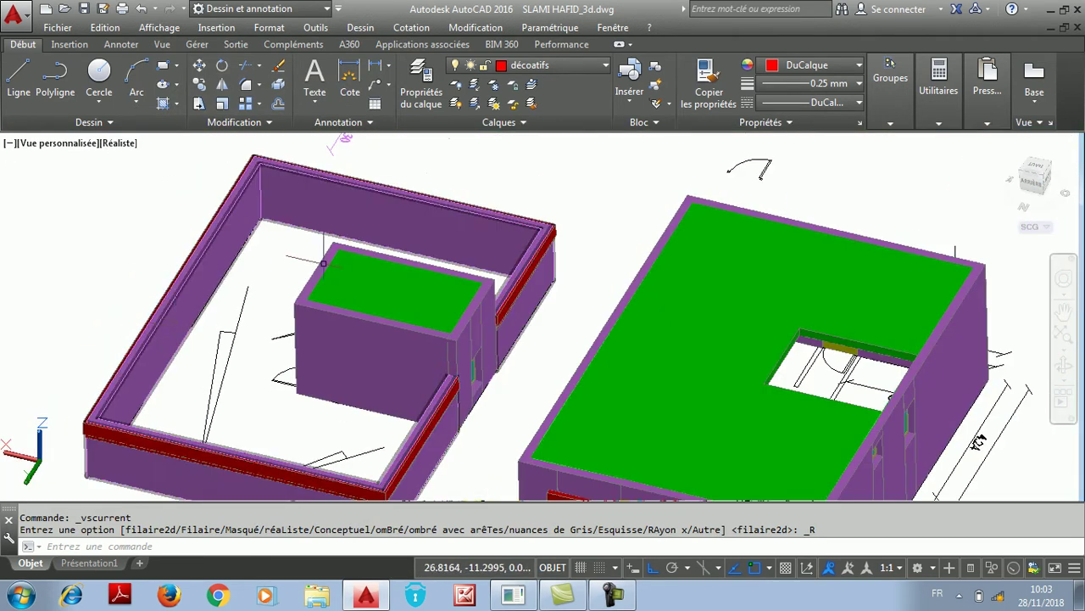
scroll(631, 252, up, 6)
scroll(645, 238, up, 2)
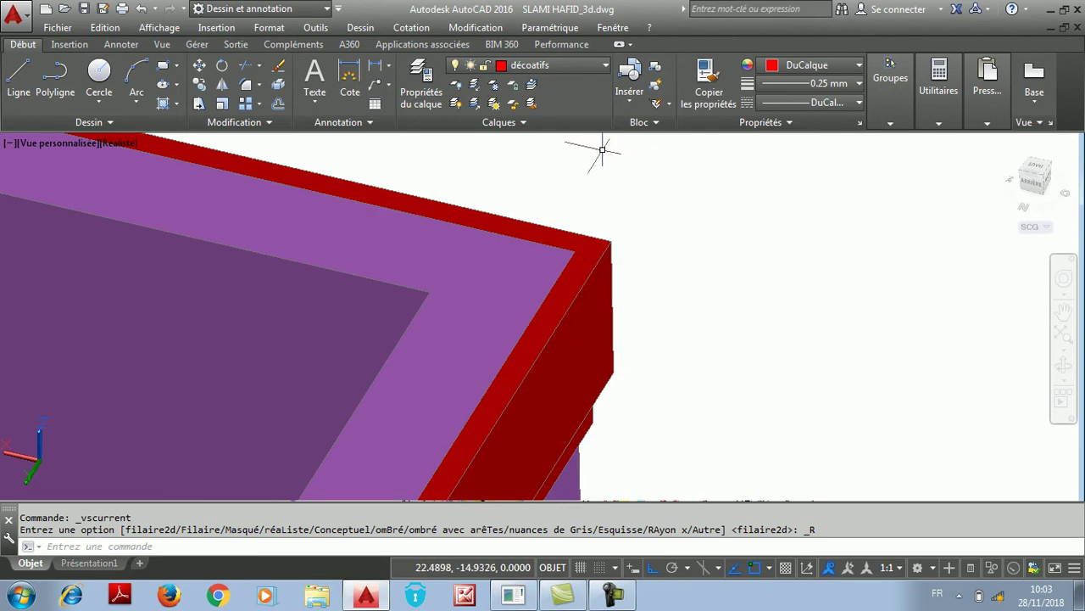
scroll(607, 150, down, 6)
scroll(497, 364, up, 5)
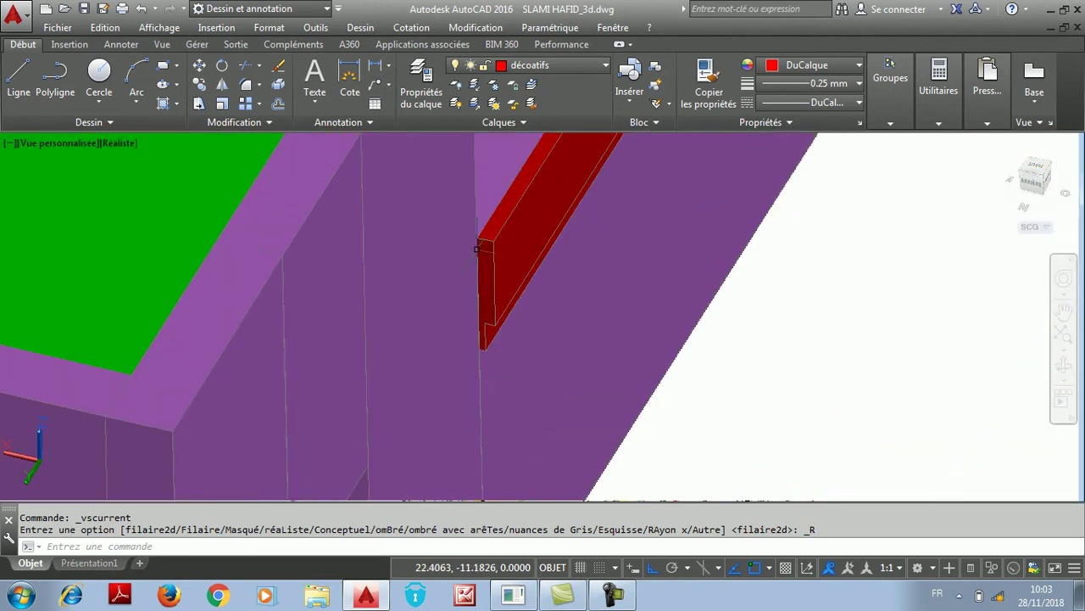
scroll(449, 314, down, 5)
scroll(416, 369, up, 2)
scroll(416, 369, up, 1)
scroll(448, 270, down, 5)
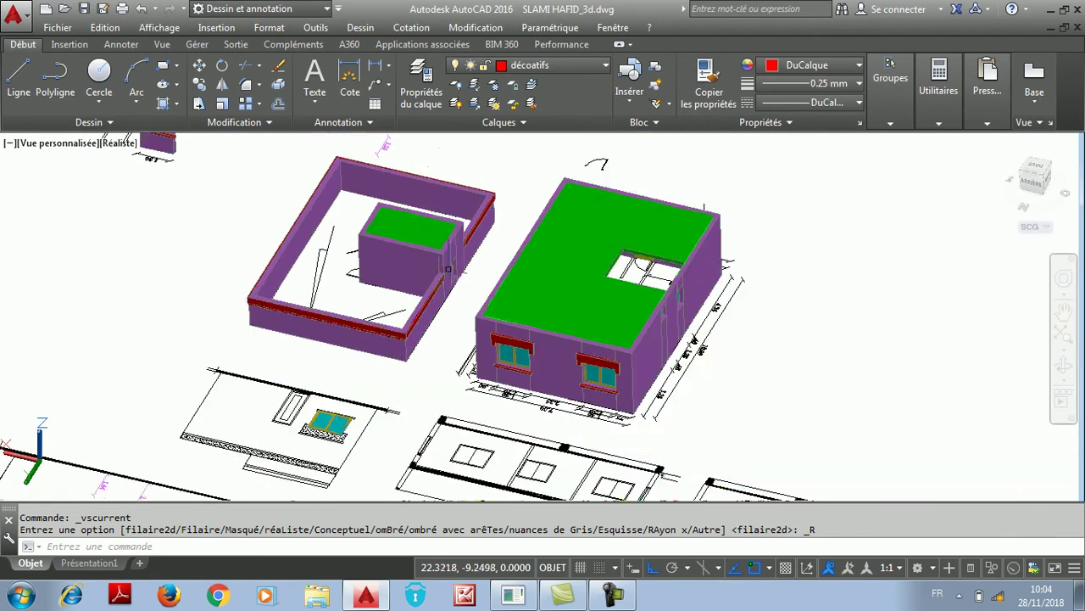
Examine the gap between the moulding's two ends along the small building's outer wall and the stepped end face
scroll(420, 244, up, 5)
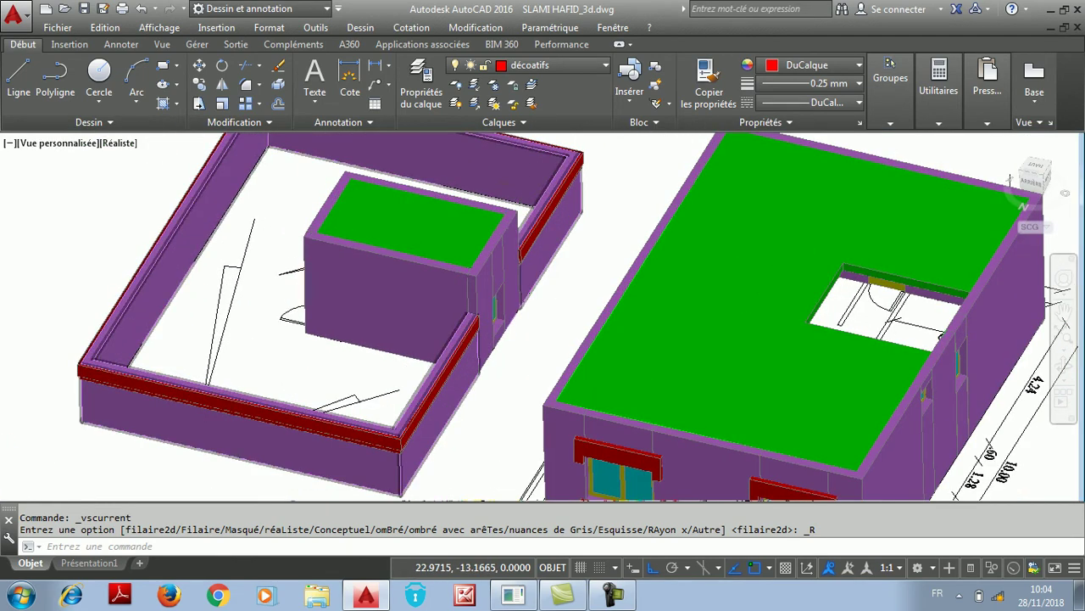
scroll(505, 226, up, 3)
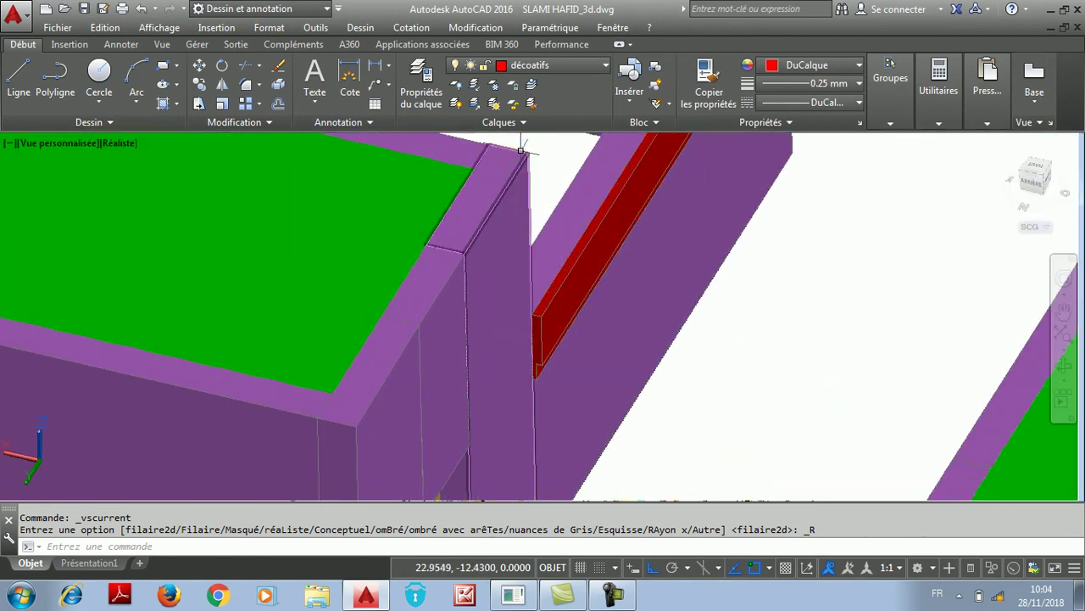
scroll(496, 179, down, 6)
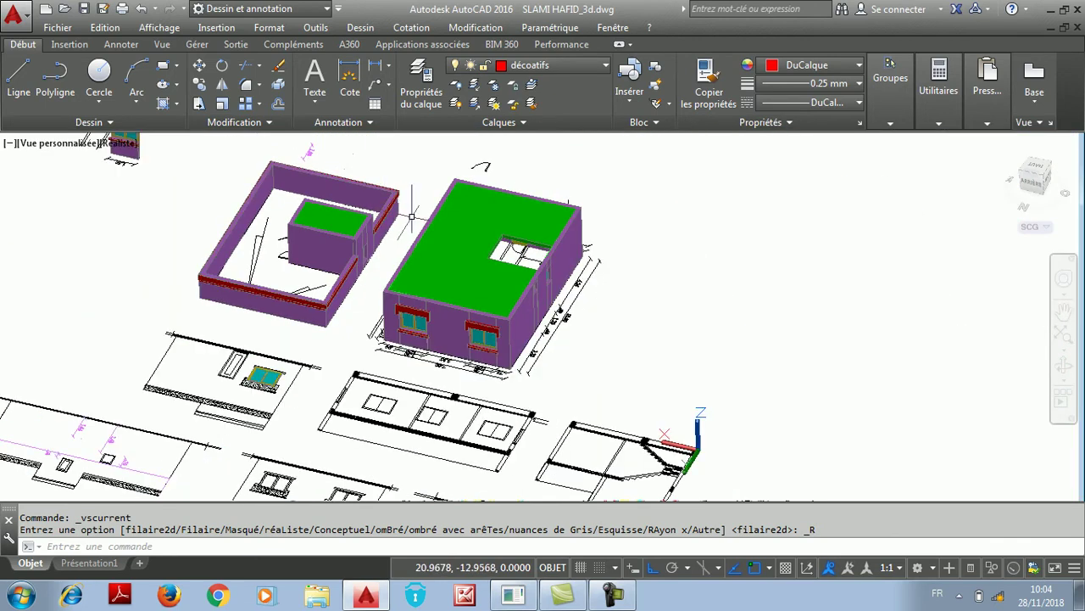
scroll(366, 176, up, 8)
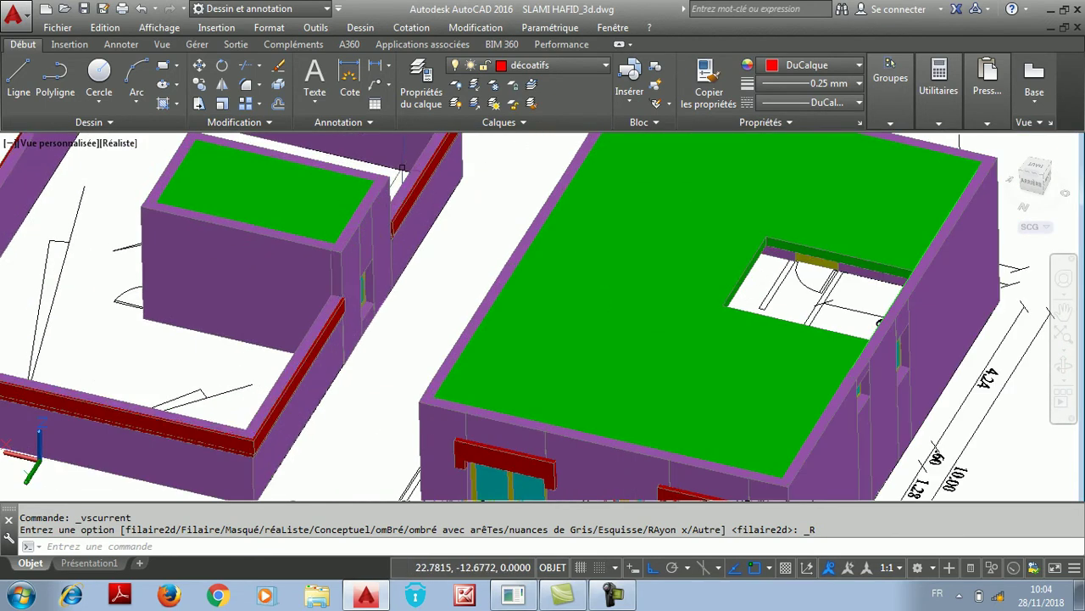
scroll(383, 172, up, 2)
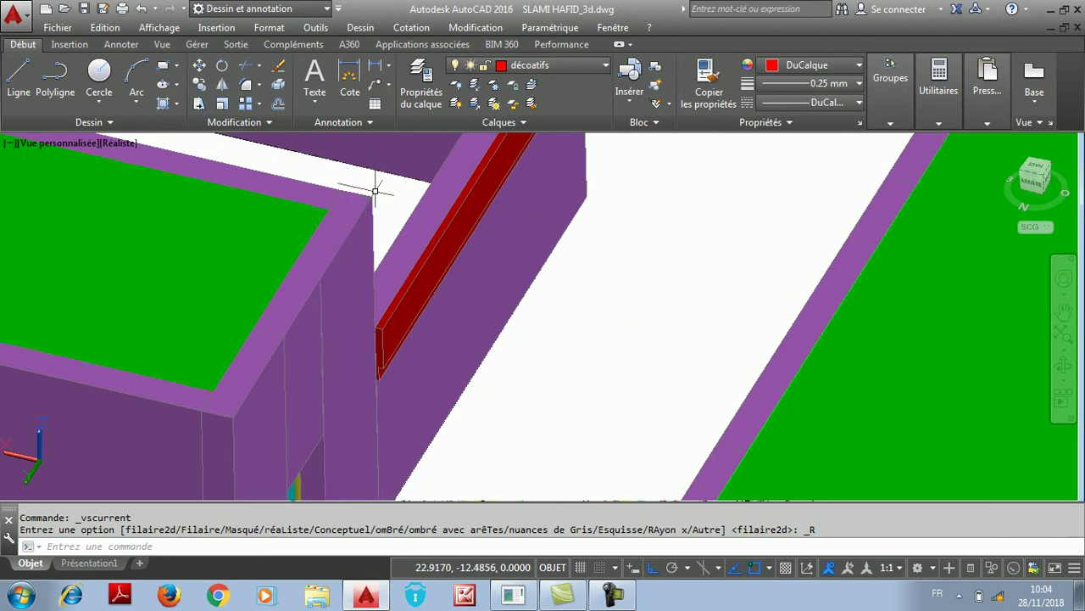
scroll(384, 344, up, 3)
scroll(365, 254, down, 2)
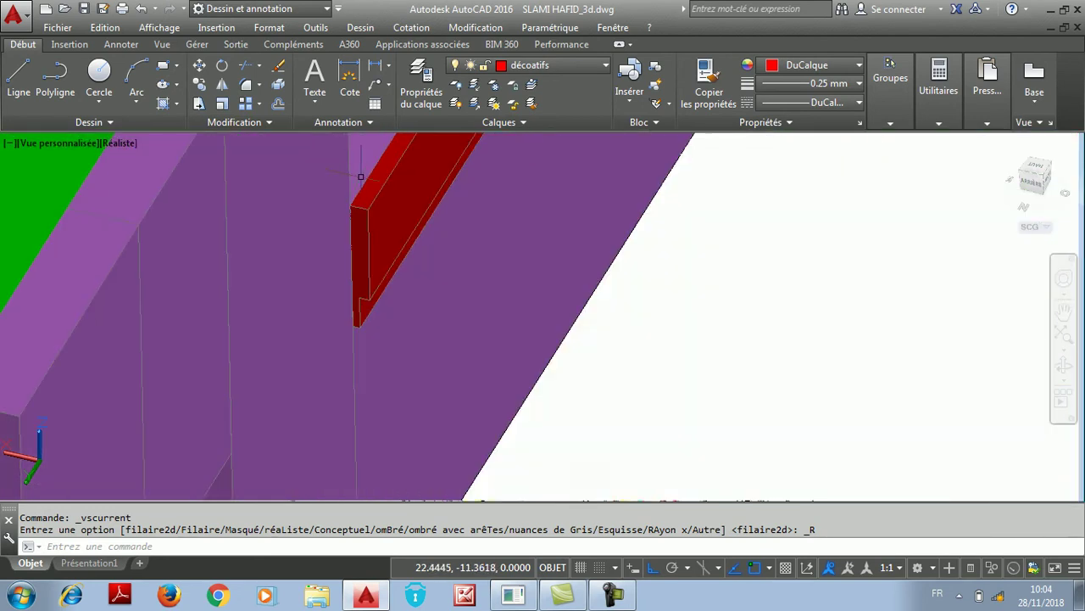
scroll(330, 222, up, 1)
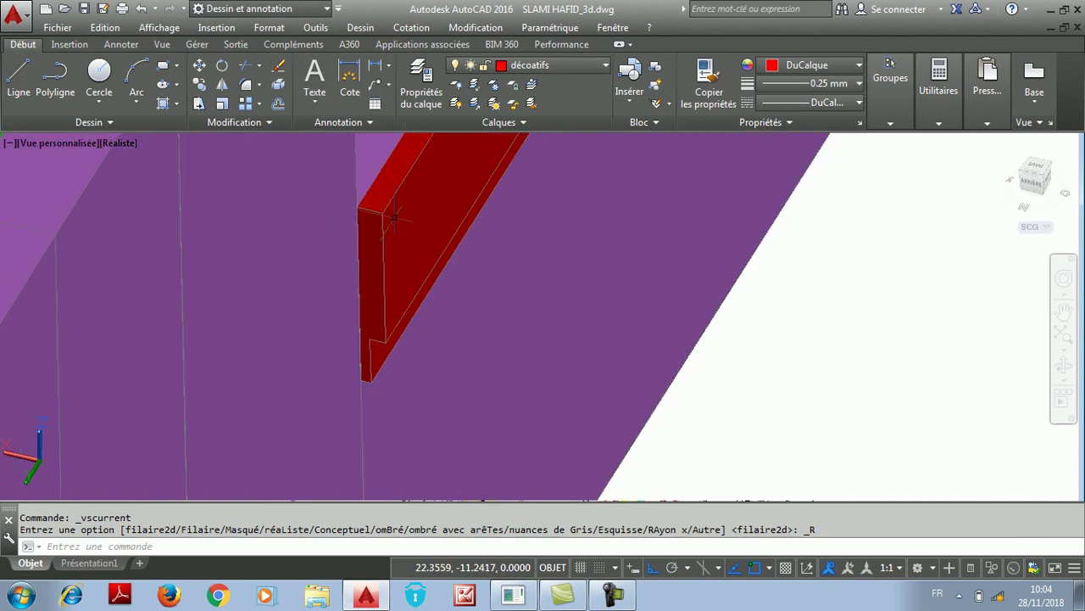
scroll(310, 203, down, 6)
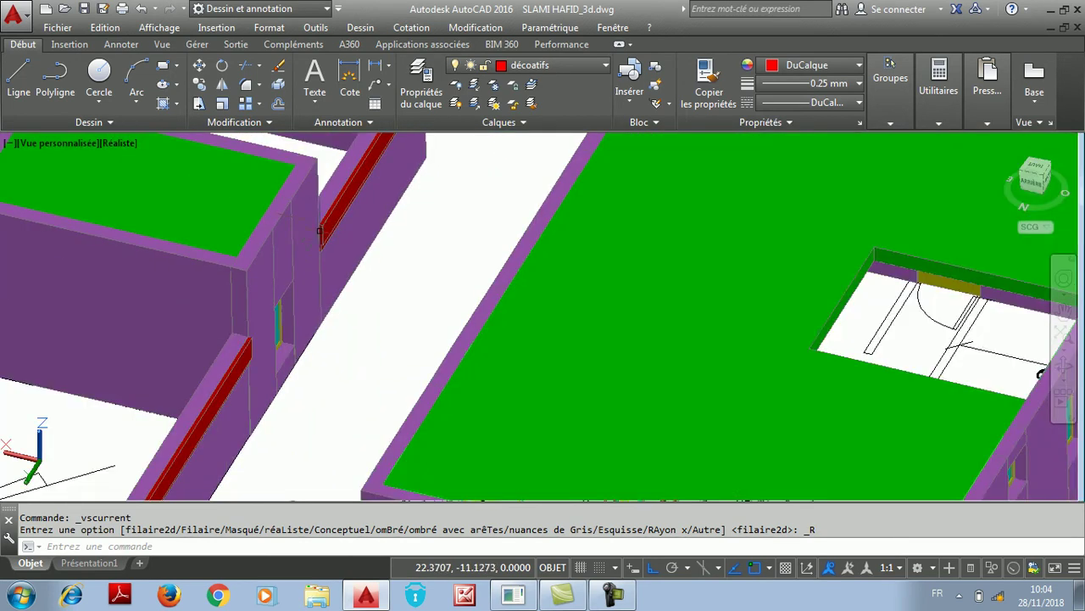
scroll(260, 195, up, 2)
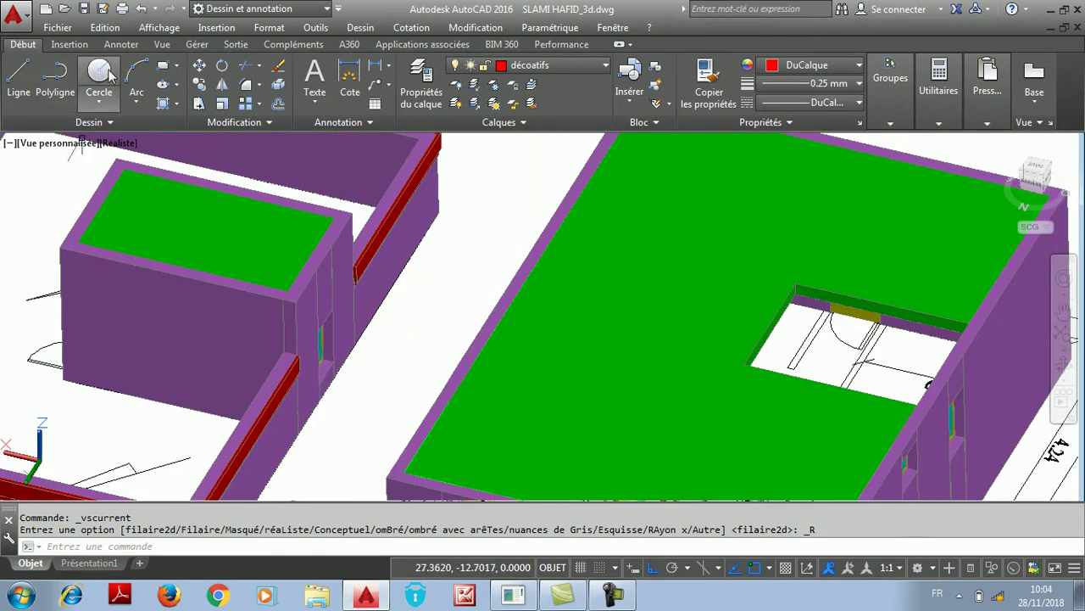
click(58, 80)
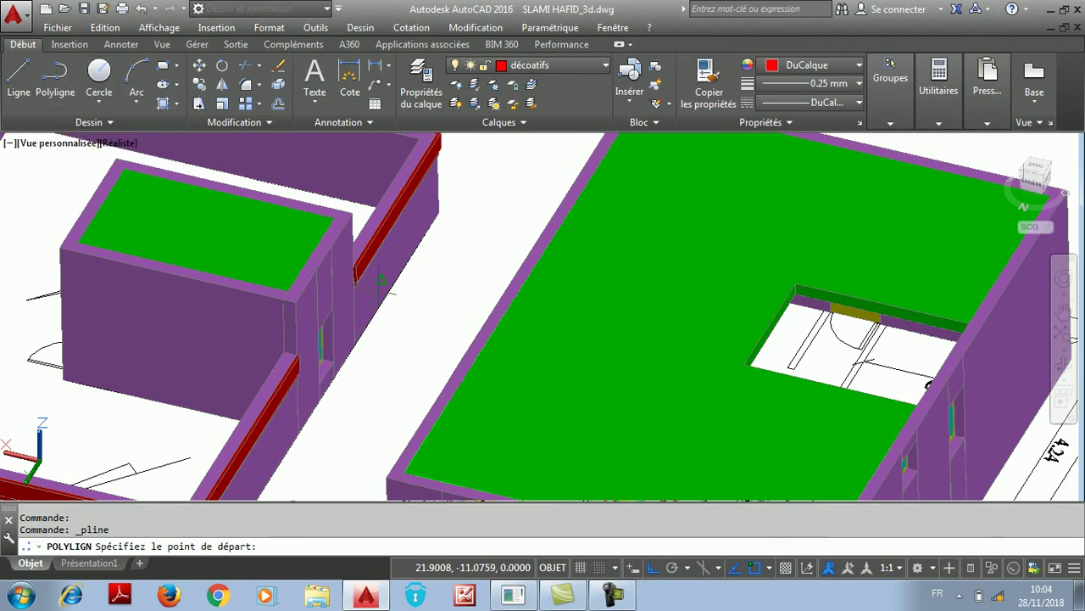
scroll(364, 297, up, 4)
scroll(360, 327, up, 1)
click(350, 326)
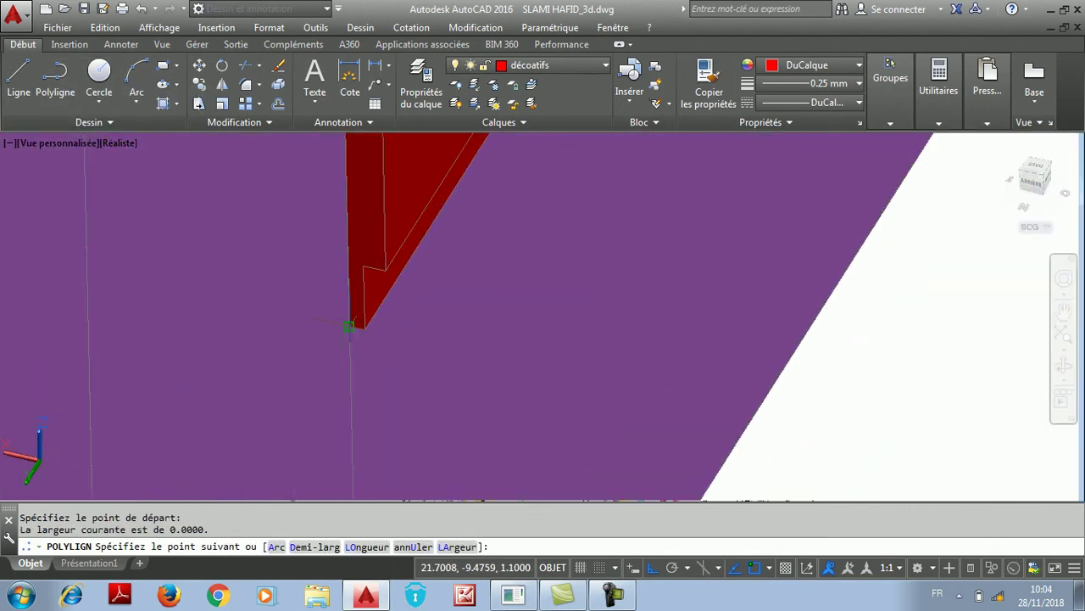
click(363, 328)
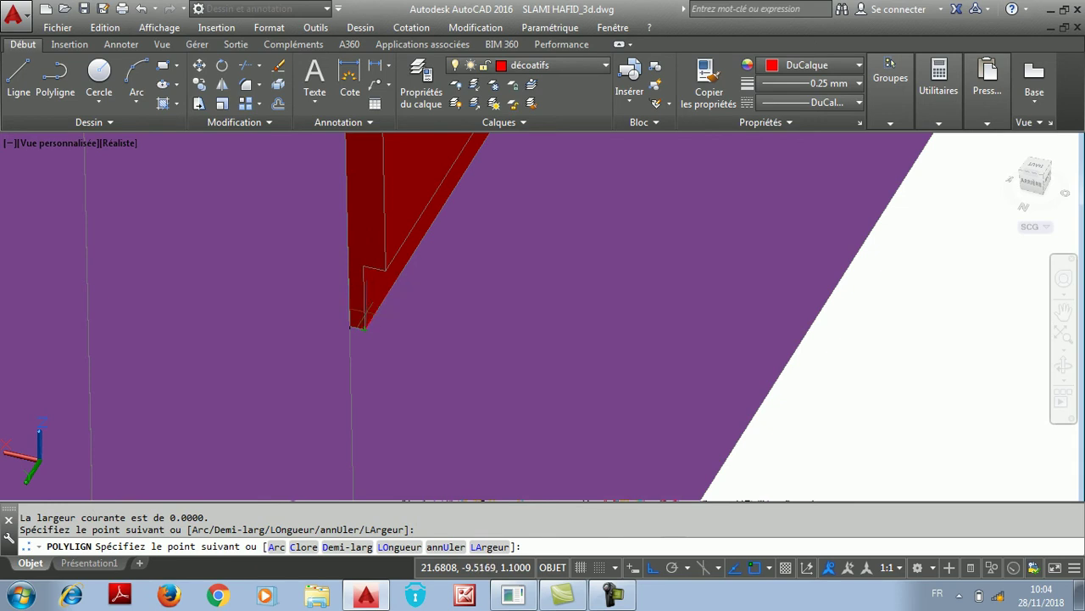
shift+middle_drag(373, 297, 370, 255)
key(Escape)
Define a 3-point UCS on the moulding's stepped end face, with its origin at the lower inner corner and Y up the vertical edge
shift+middle_drag(362, 322, 395, 175)
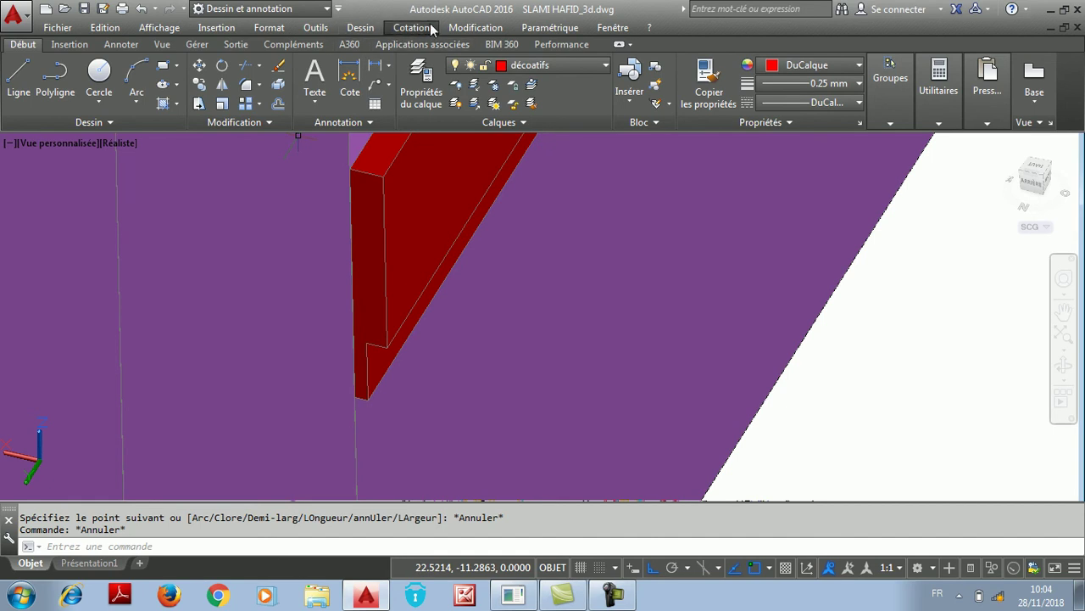
click(315, 28)
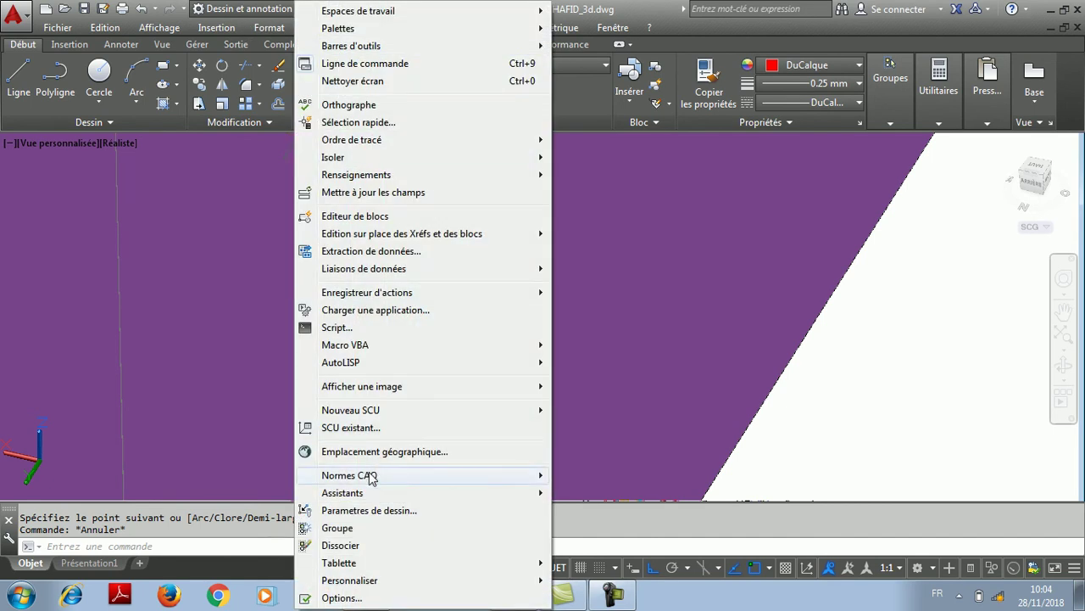
mouse_move(526, 414)
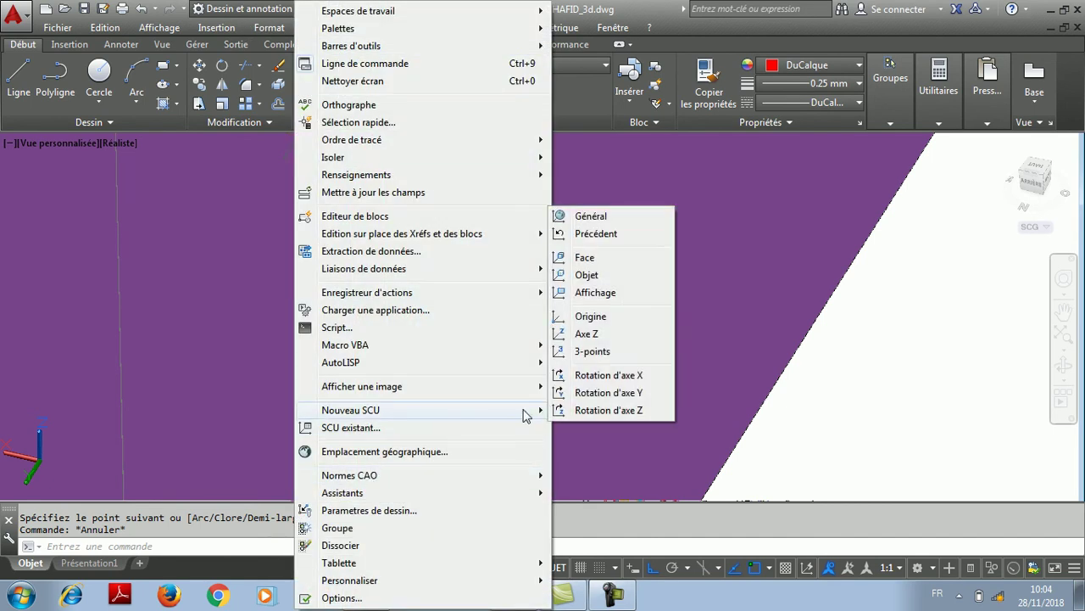
click(594, 351)
scroll(364, 406, up, 4)
click(365, 411)
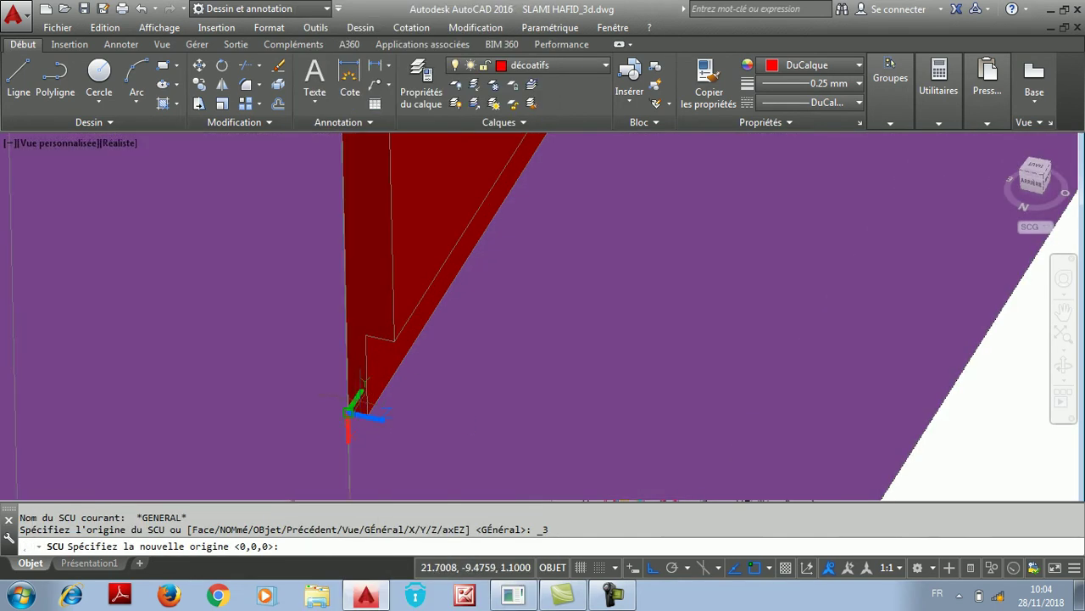
click(366, 376)
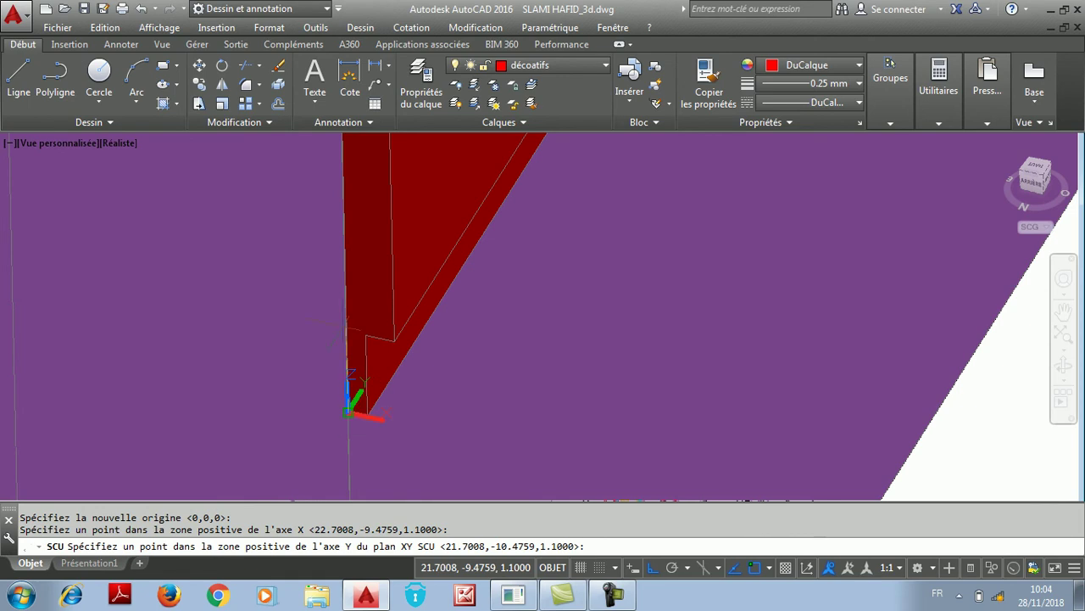
shift+middle_drag(348, 252, 458, 357)
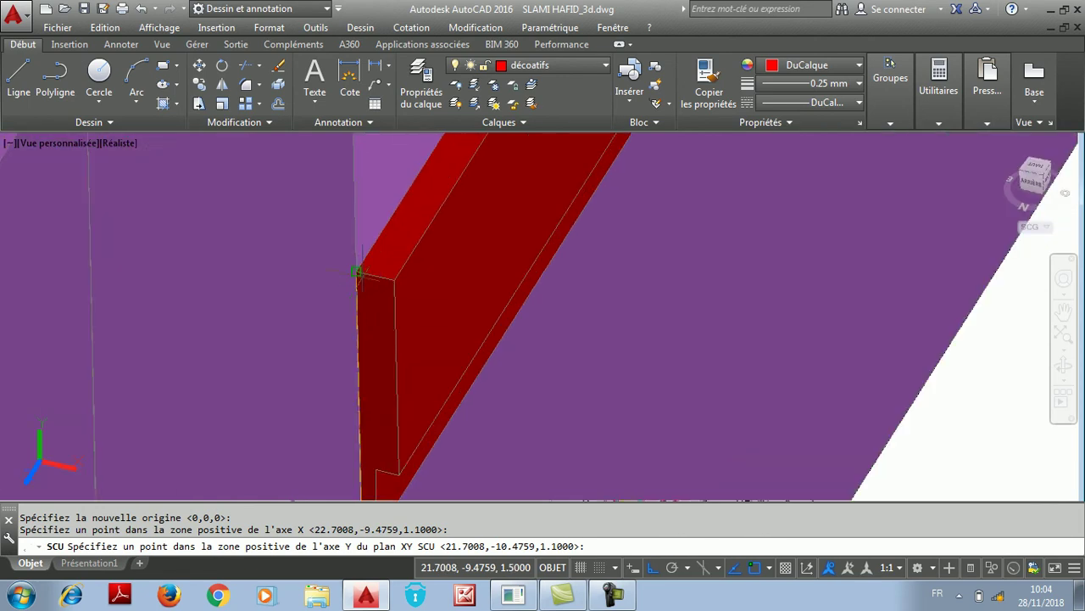
click(221, 166)
Trace the moulding's stepped end face with a closed polyline, snapping to its corners
click(55, 76)
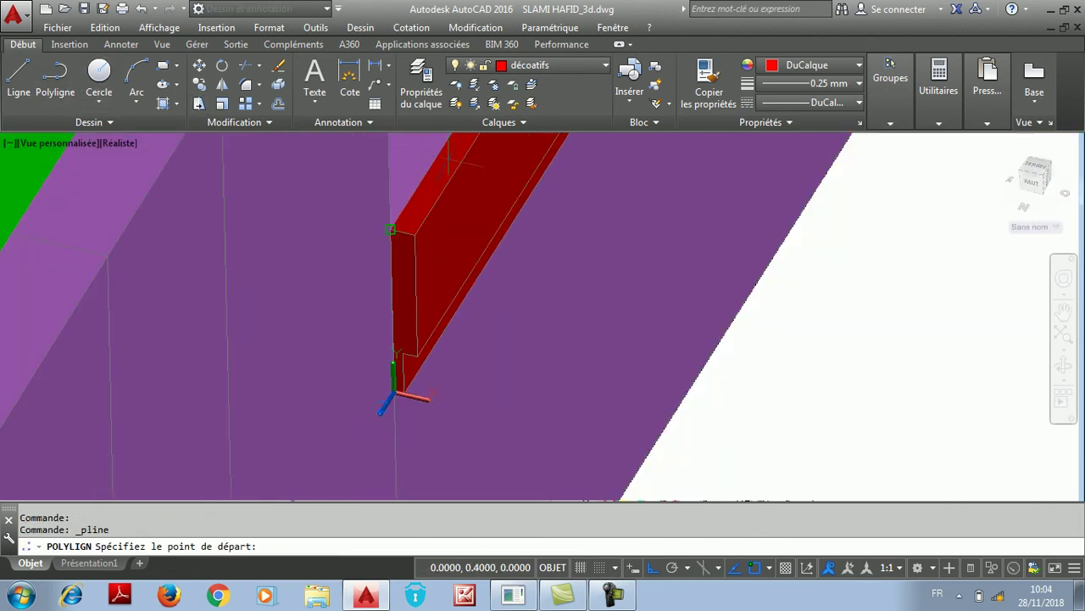
scroll(406, 205, up, 3)
click(374, 252)
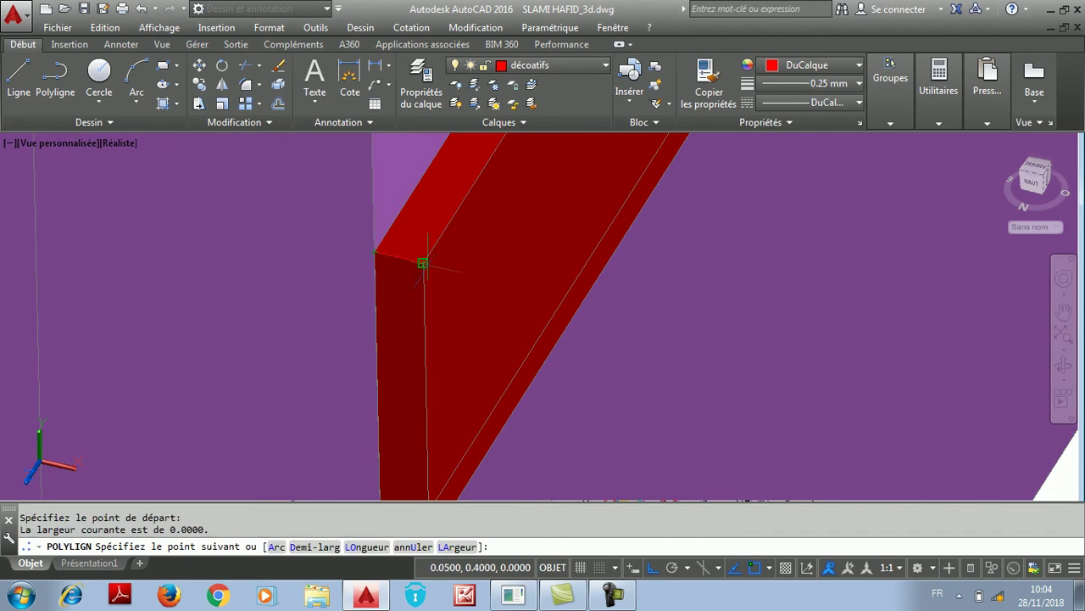
shift+middle_drag(376, 250, 425, 332)
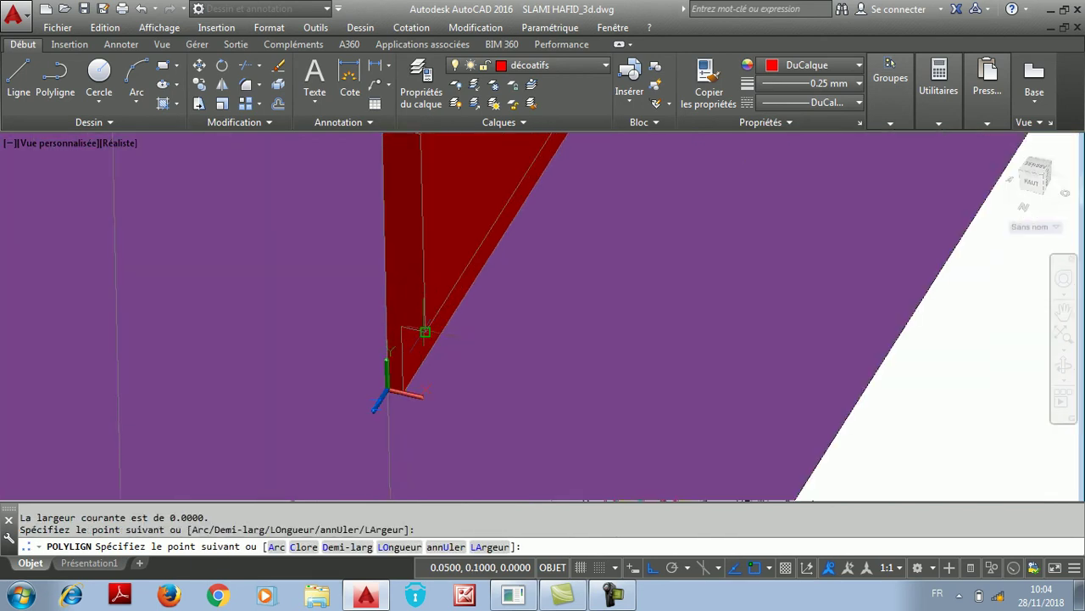
click(425, 331)
click(403, 331)
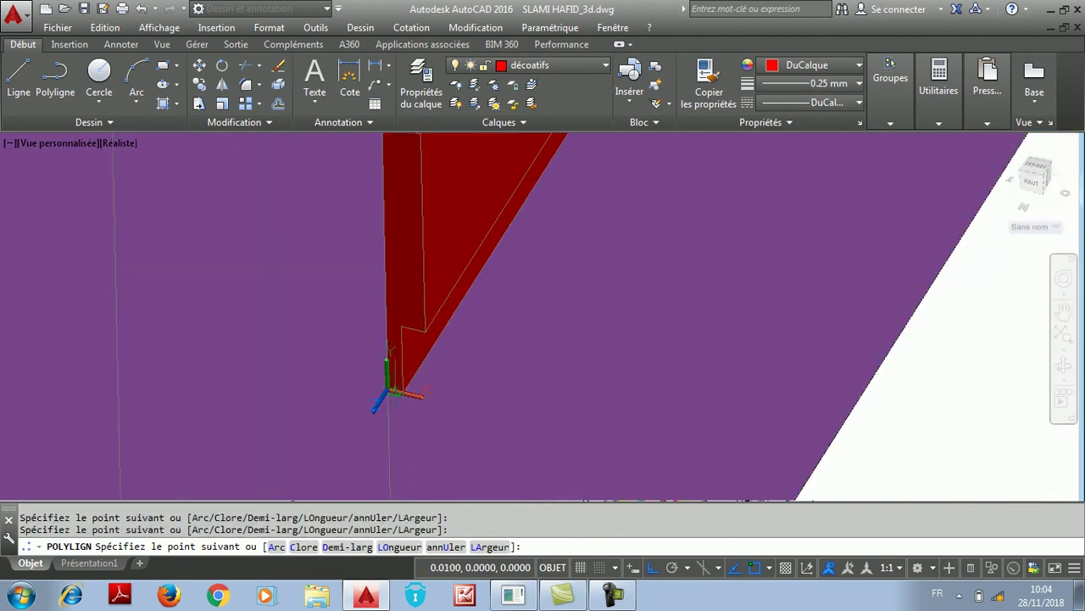
scroll(388, 348, down, 3)
scroll(390, 240, up, 2)
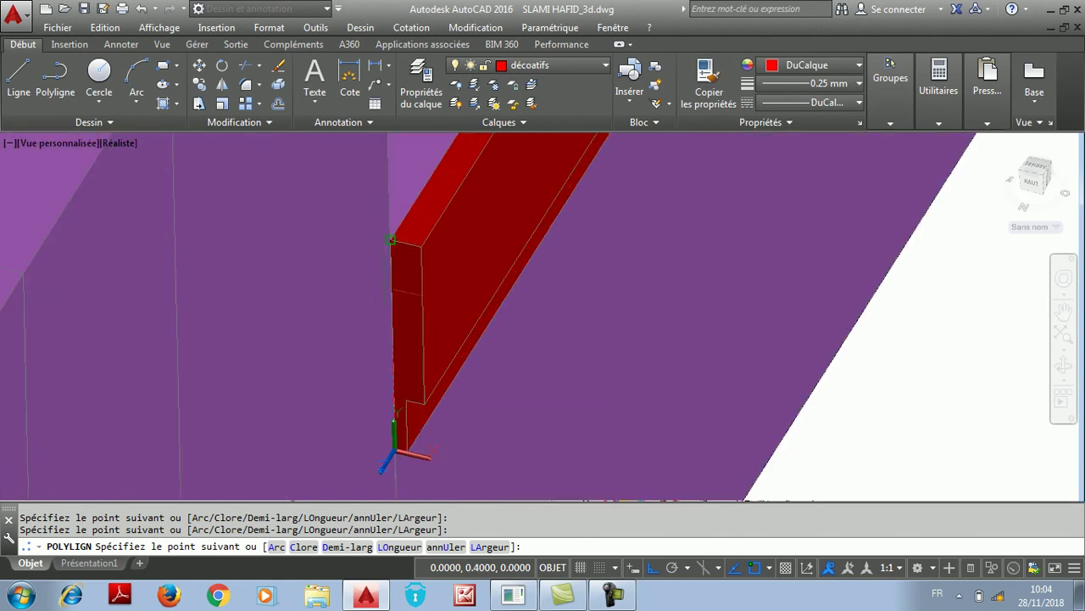
right_click(378, 189)
click(416, 274)
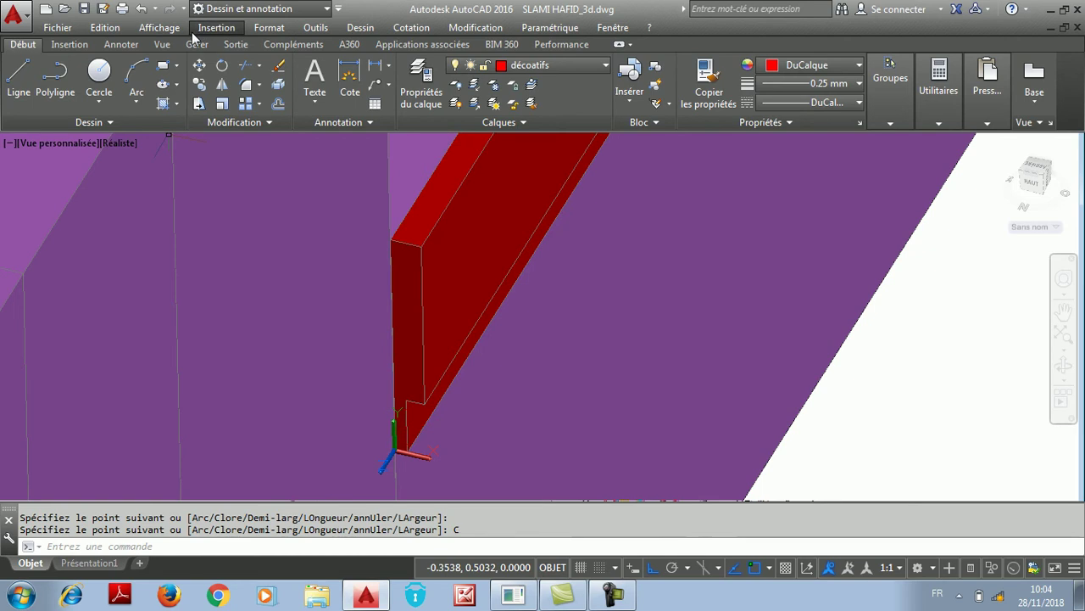
Switch the visual style to Filaire 2D and move the traced profile about 4.45 m away, into the empty space beyond the enclosure wall's corner
click(160, 27)
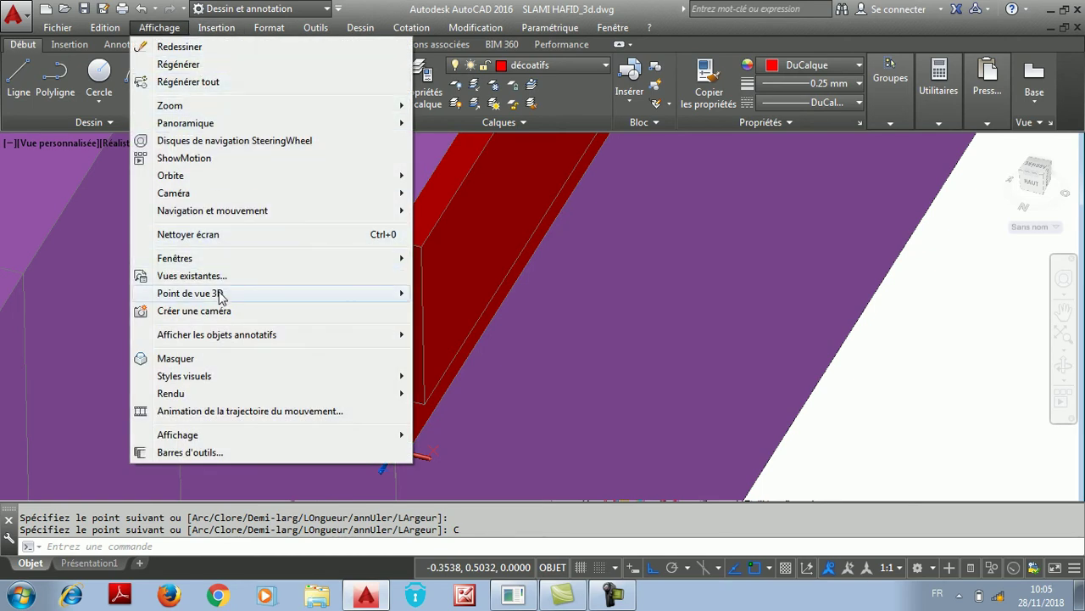
mouse_move(220, 294)
mouse_move(339, 375)
click(434, 376)
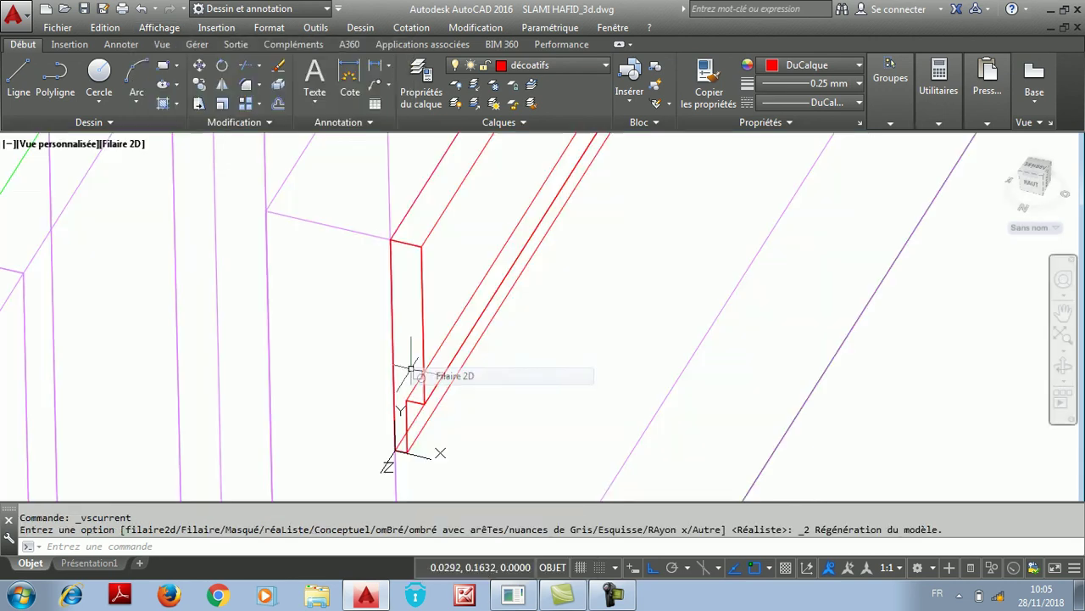
click(199, 65)
click(393, 441)
key(Return)
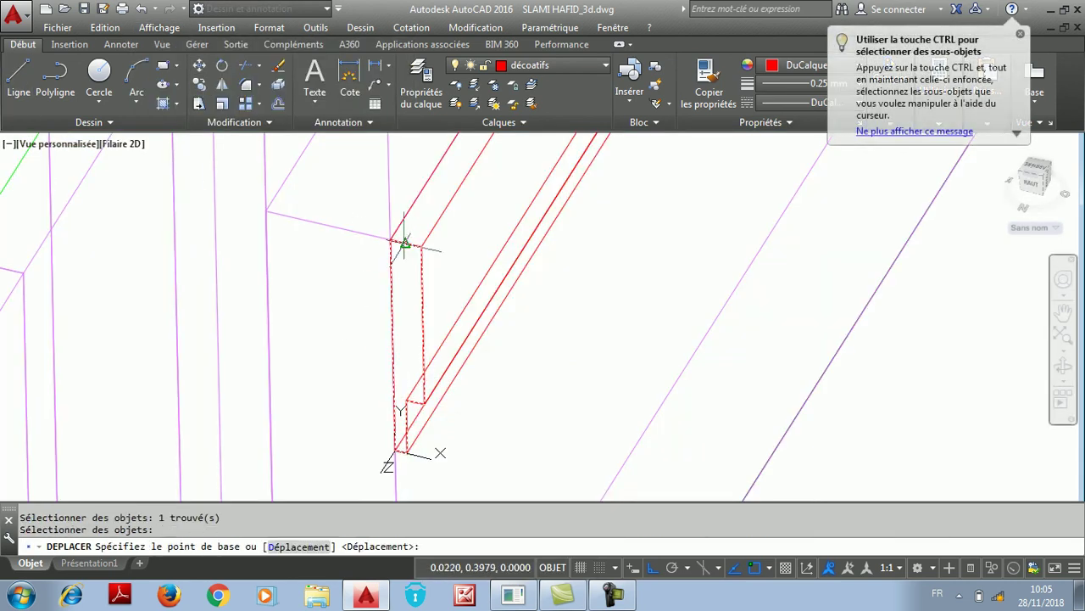
click(395, 449)
scroll(396, 432, down, 5)
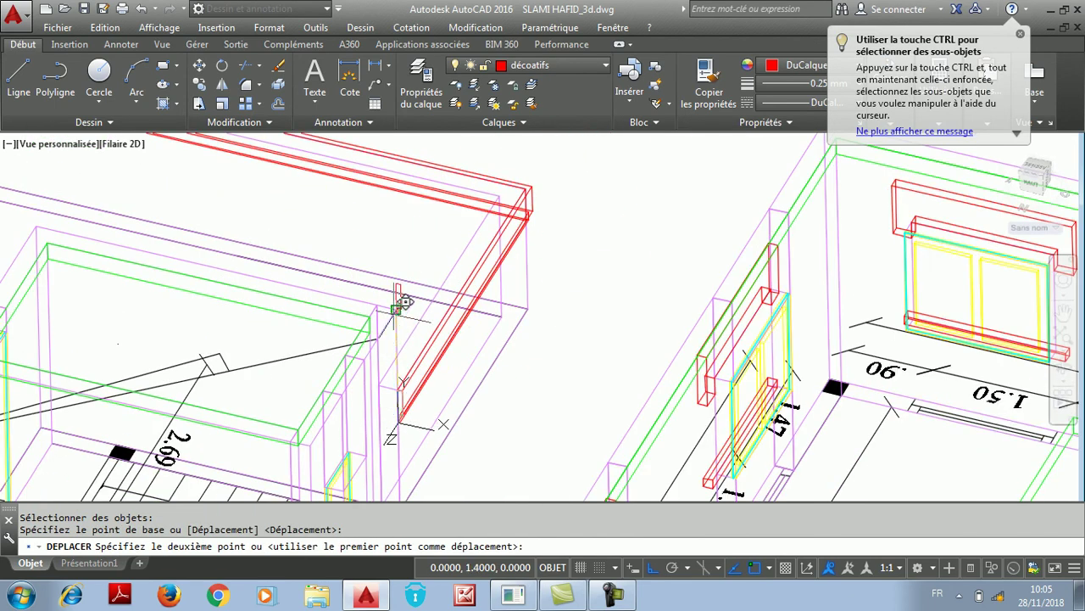
click(582, 169)
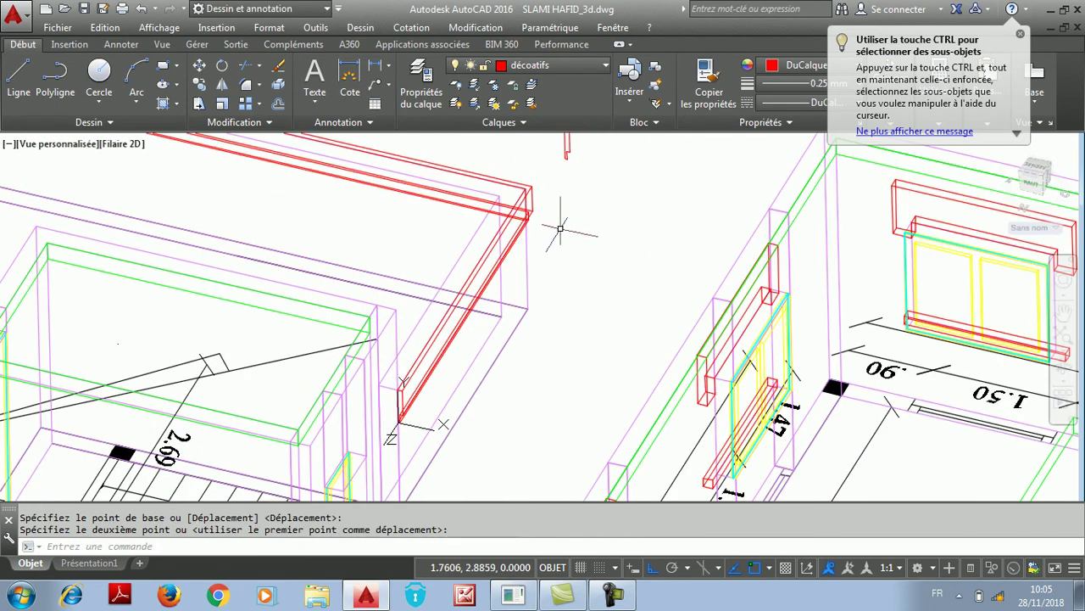
Switch the visual style to Réaliste and inspect the traced profile in the empty space beside the enclosure wall
click(160, 27)
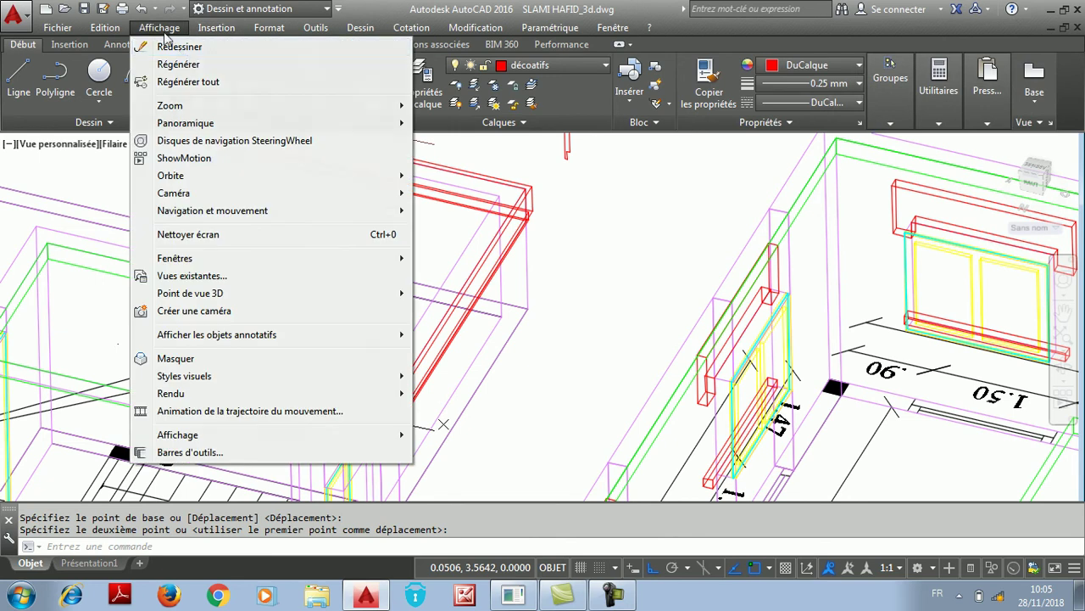
mouse_move(264, 302)
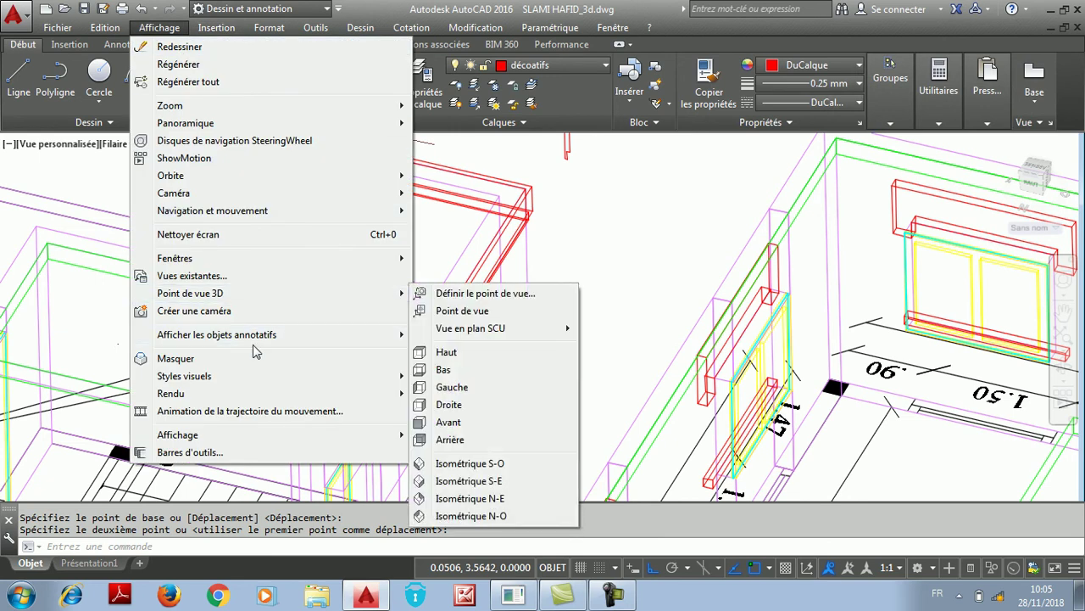
mouse_move(356, 375)
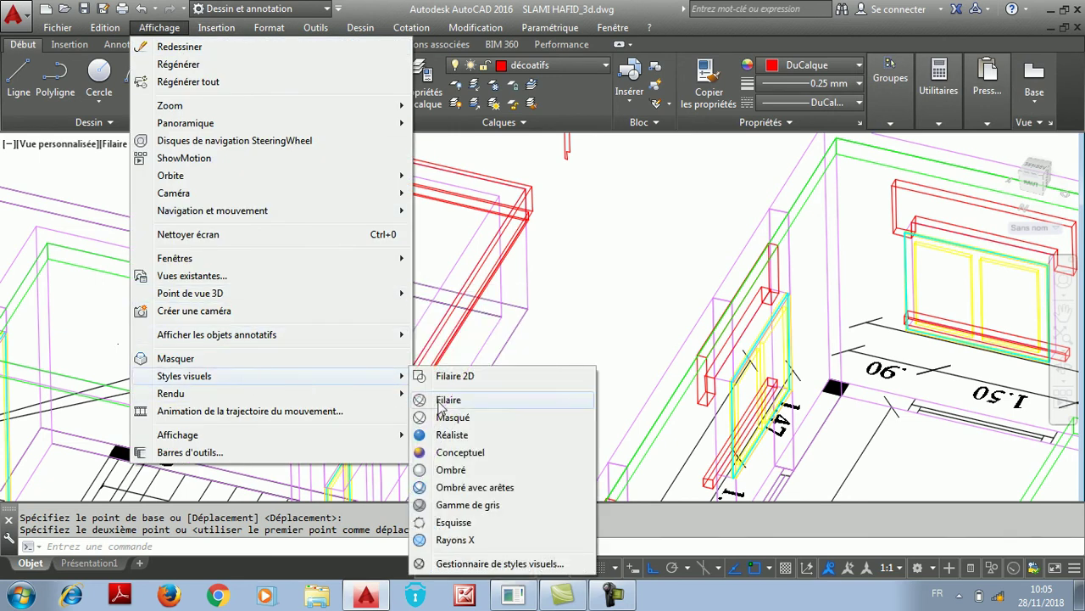
click(452, 434)
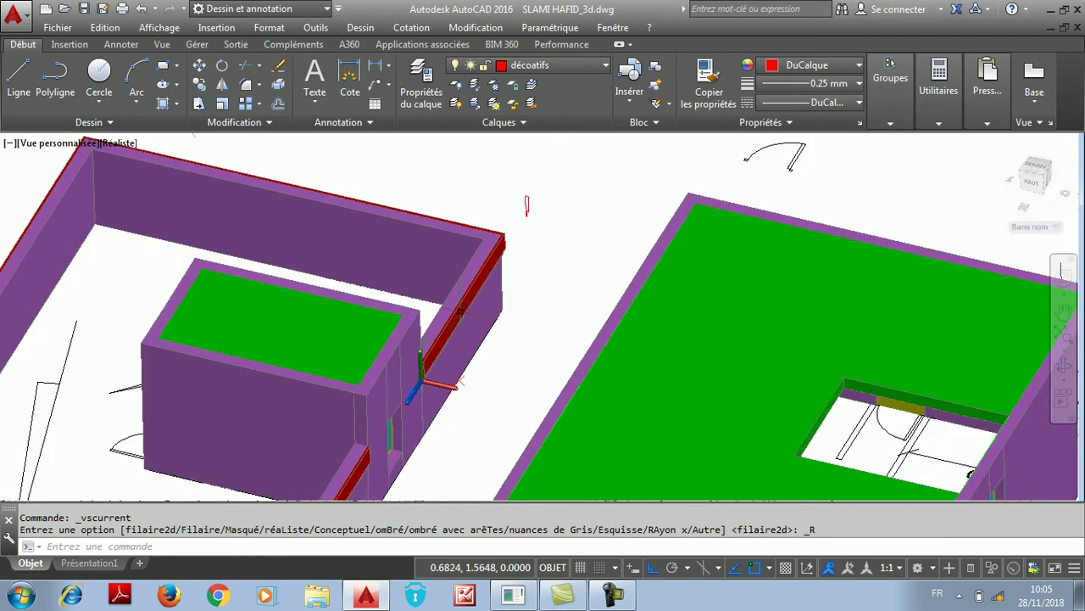
scroll(565, 183, up, 3)
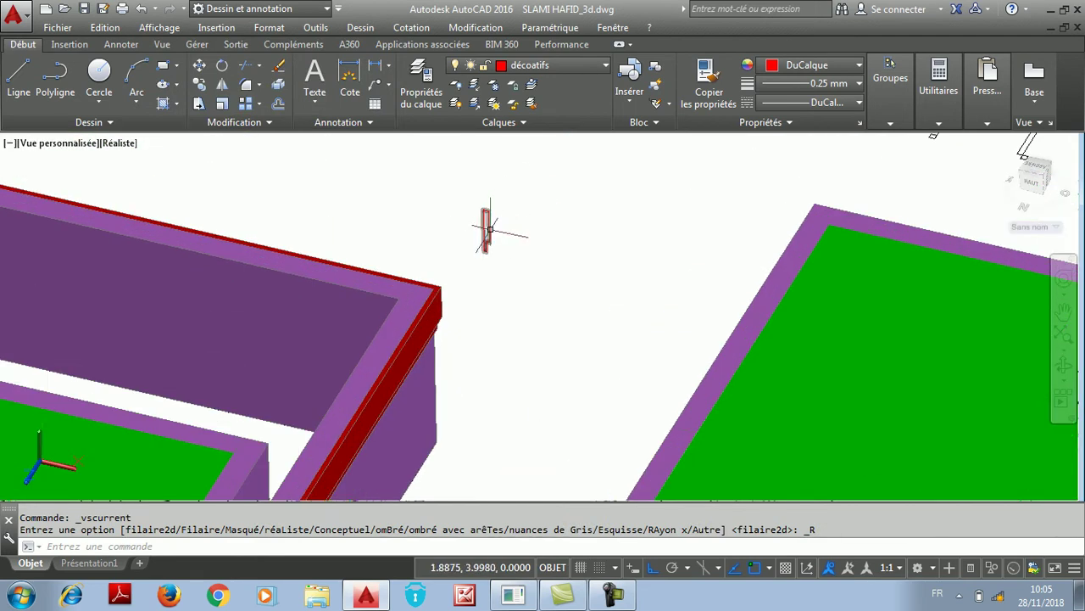
scroll(480, 200, up, 3)
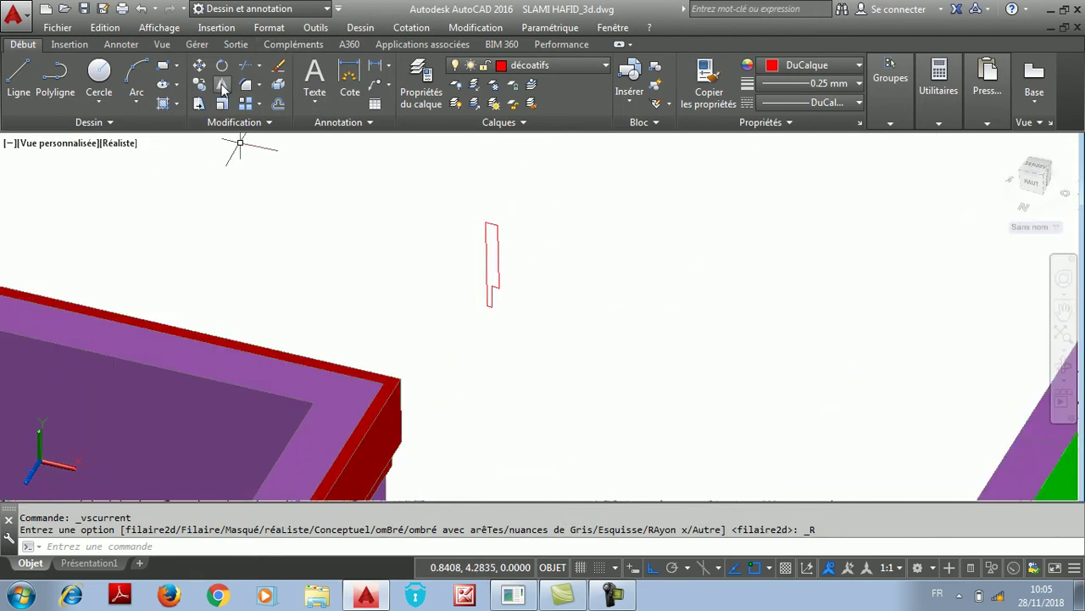
click(224, 86)
click(549, 199)
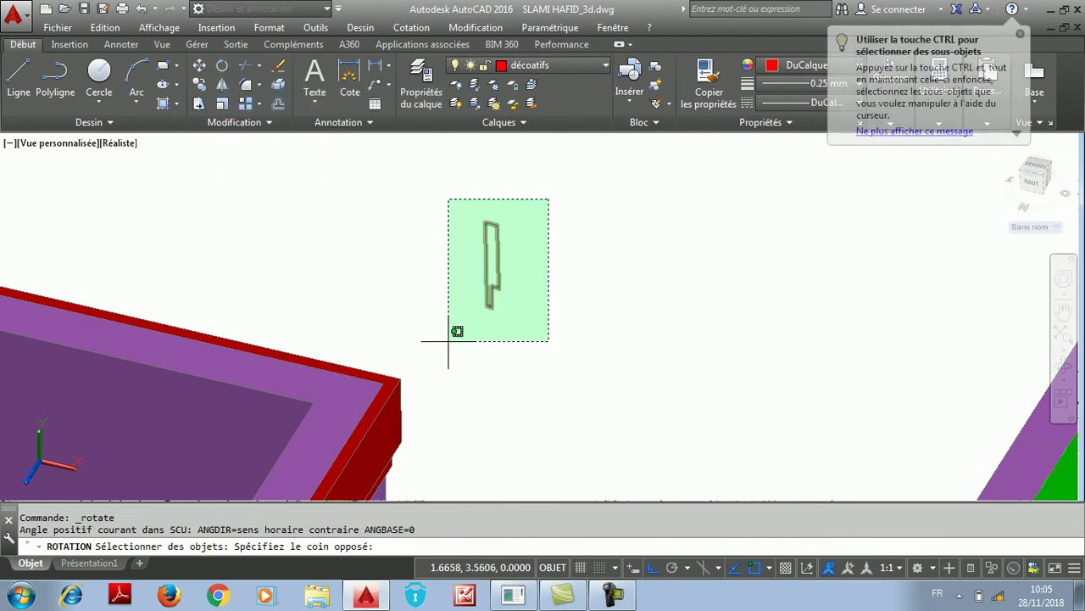
click(447, 341)
key(Return)
scroll(489, 309, up, 4)
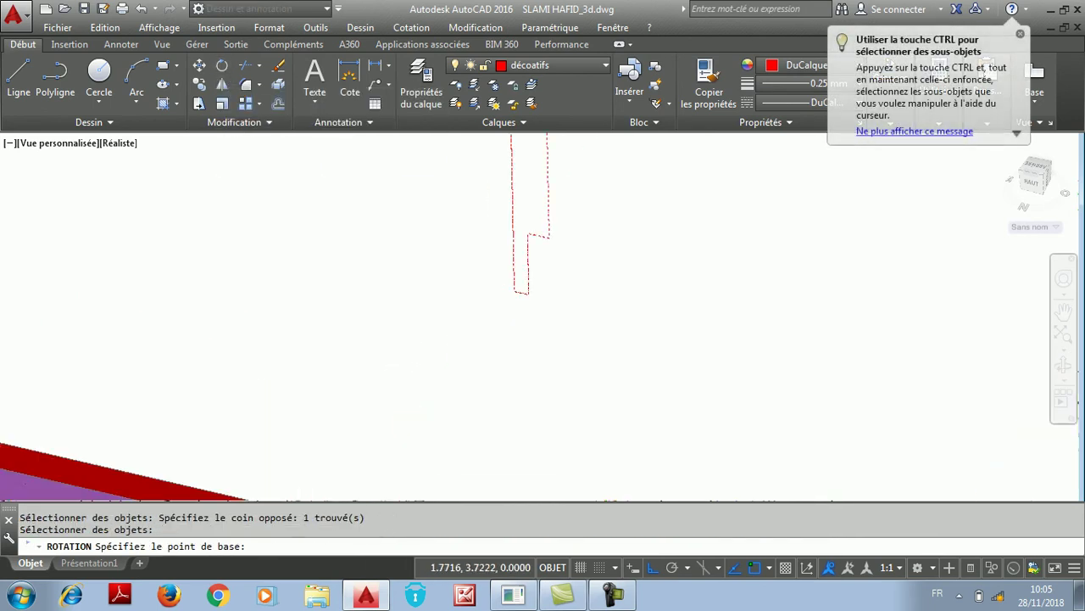
click(514, 291)
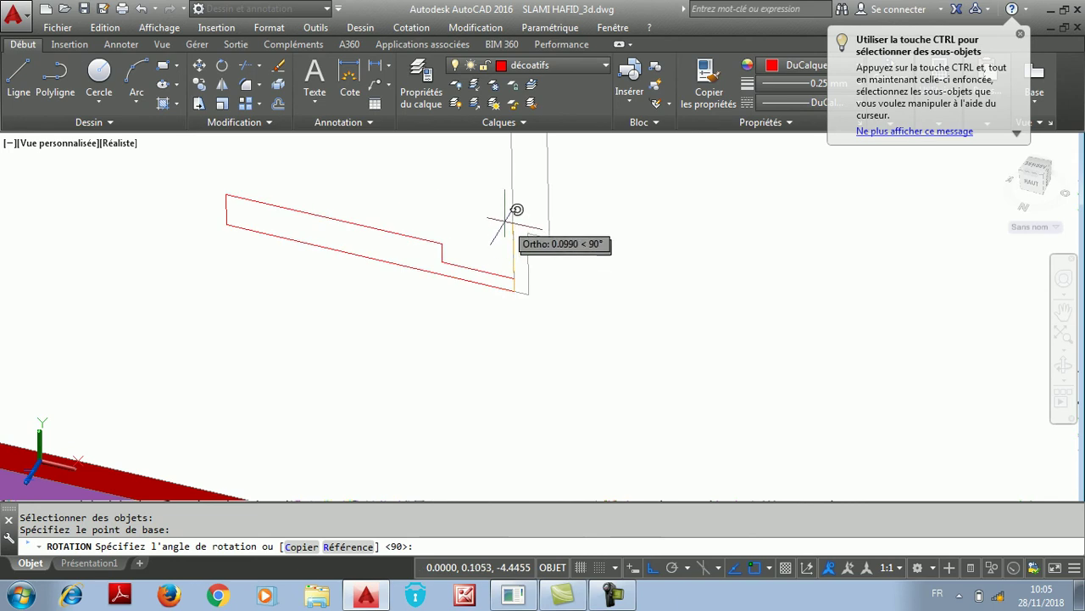
key(Escape)
scroll(310, 291, down, 2)
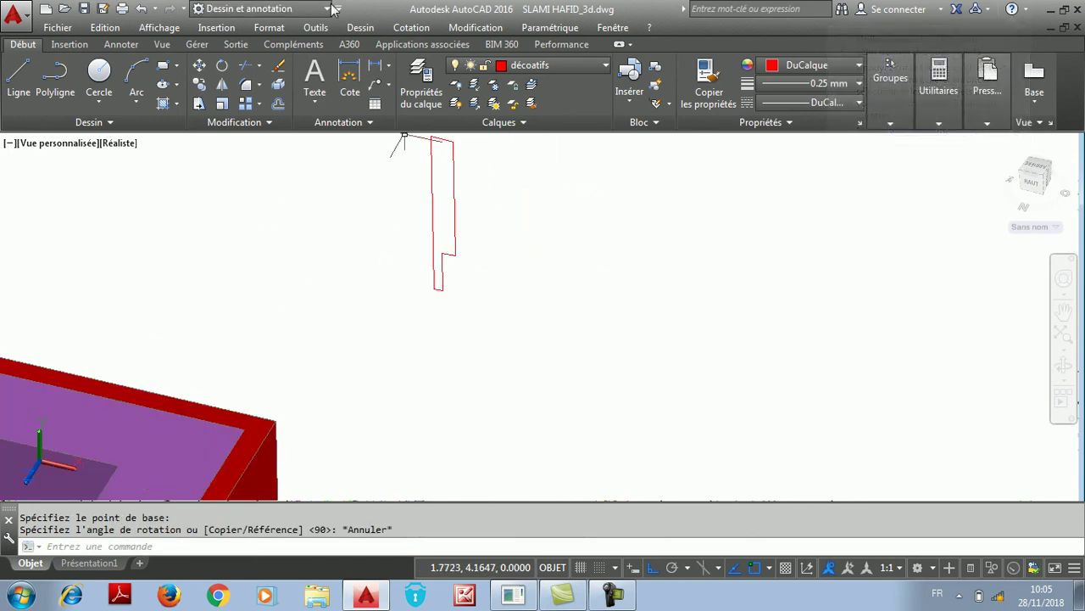
Reset the UCS to Général and rotate the stepped profile 90° about its lower corner
click(312, 29)
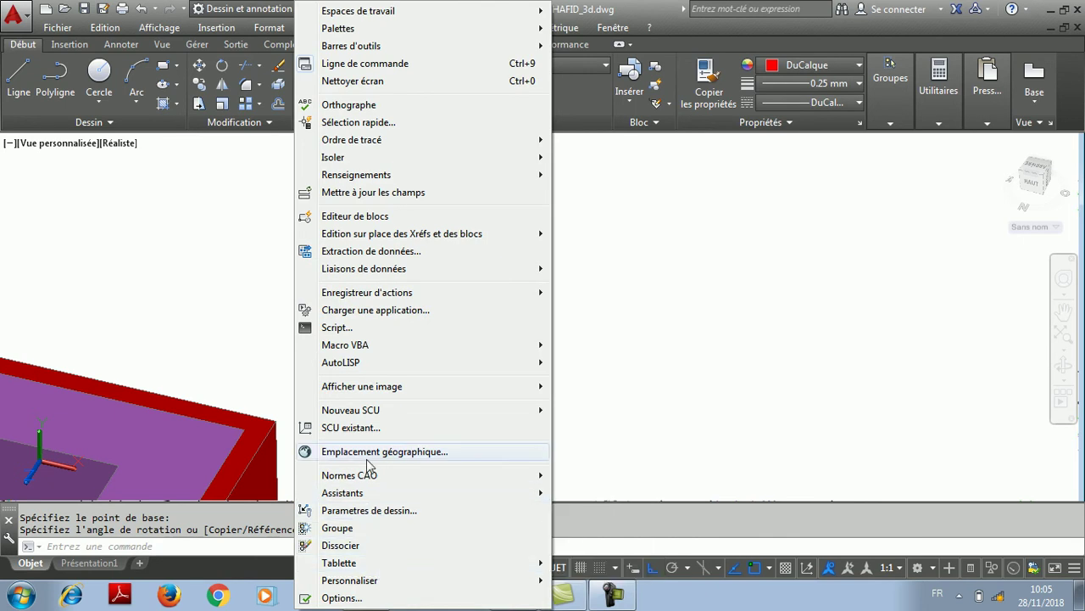
mouse_move(370, 411)
click(567, 219)
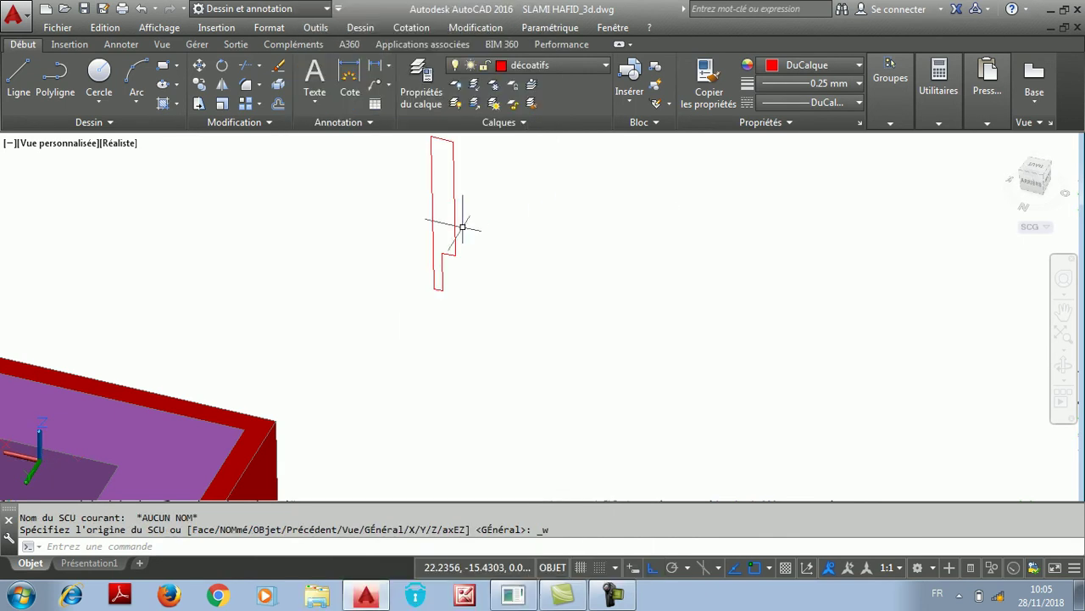
click(217, 71)
click(548, 223)
click(412, 281)
key(Return)
click(434, 288)
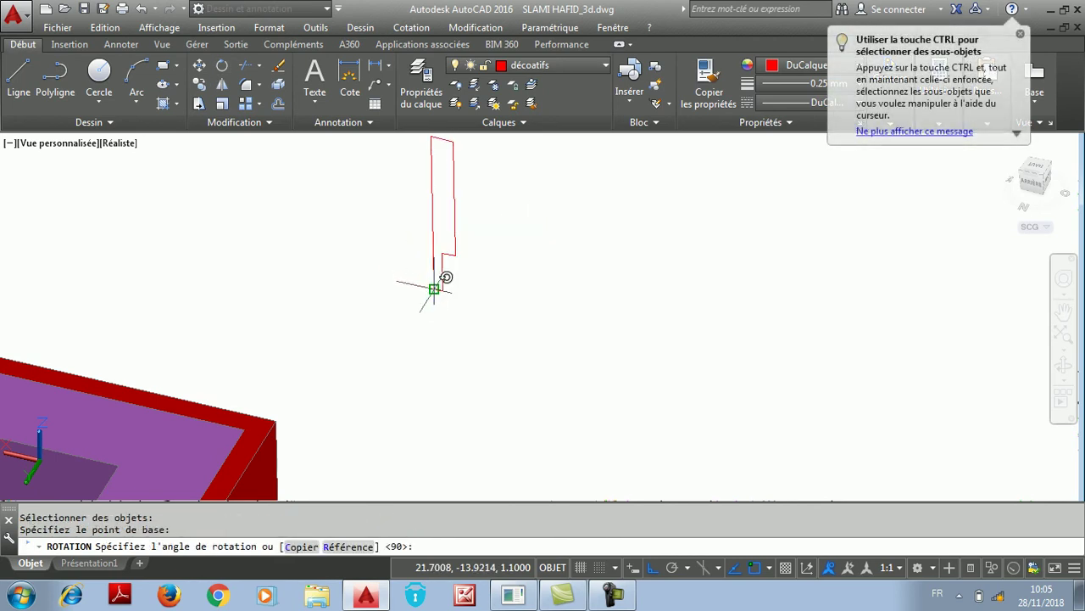
click(383, 363)
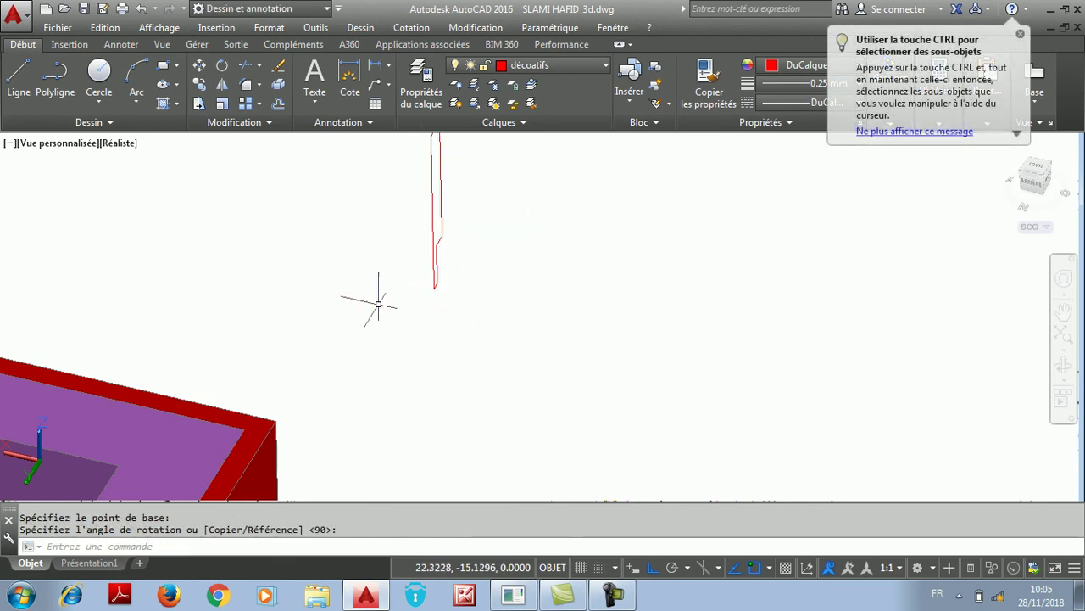
scroll(373, 324, down, 3)
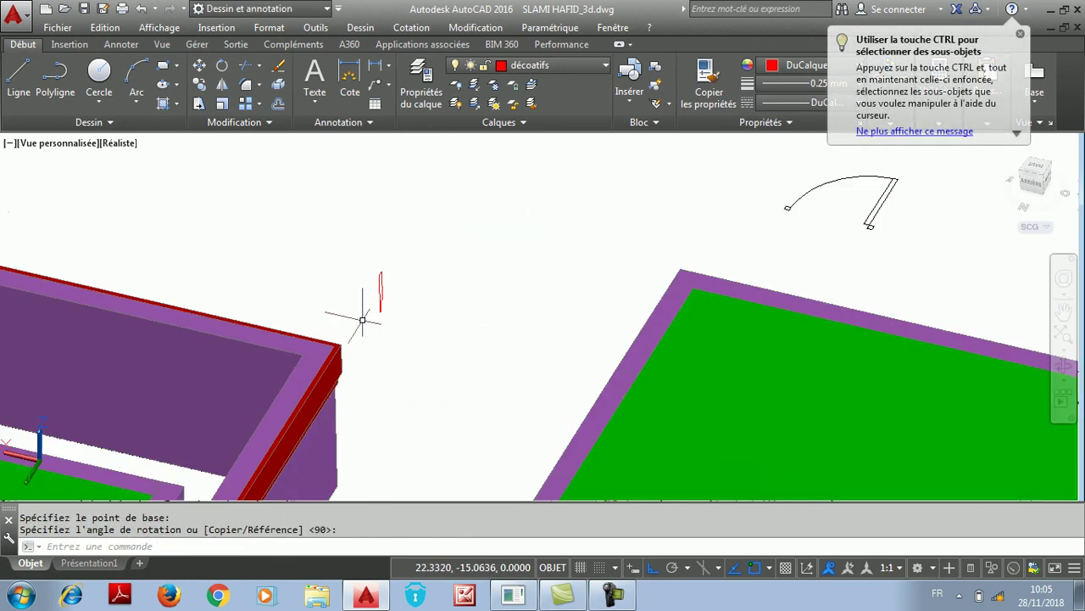
Move the stepped profile by its lower corner onto the small building's upper corner beside the enclosure moulding
click(198, 65)
click(433, 249)
click(375, 310)
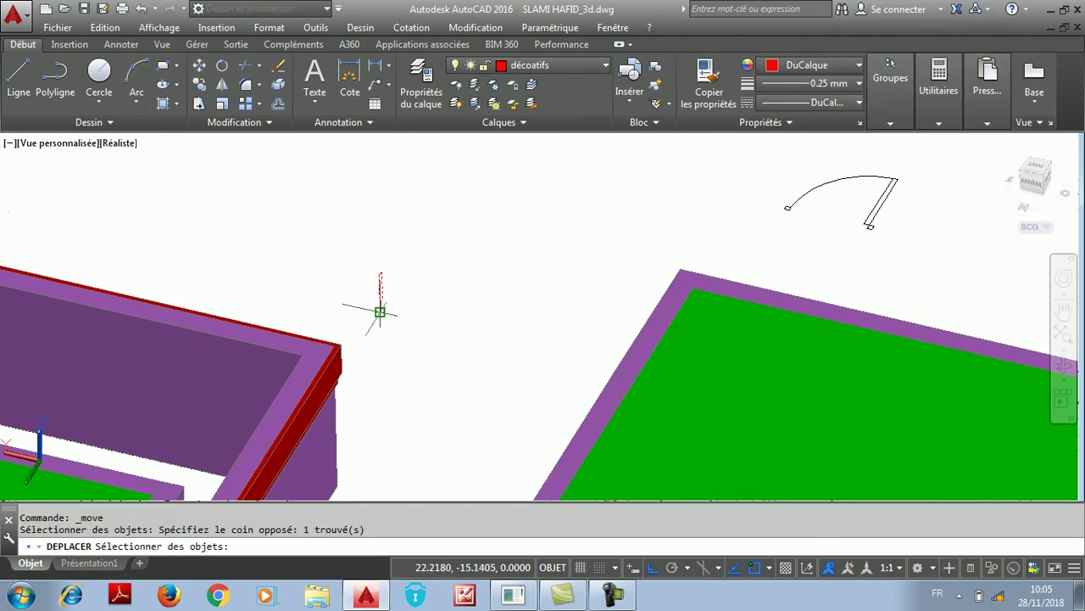
key(Return)
scroll(381, 308, up, 5)
click(348, 287)
scroll(366, 256, down, 5)
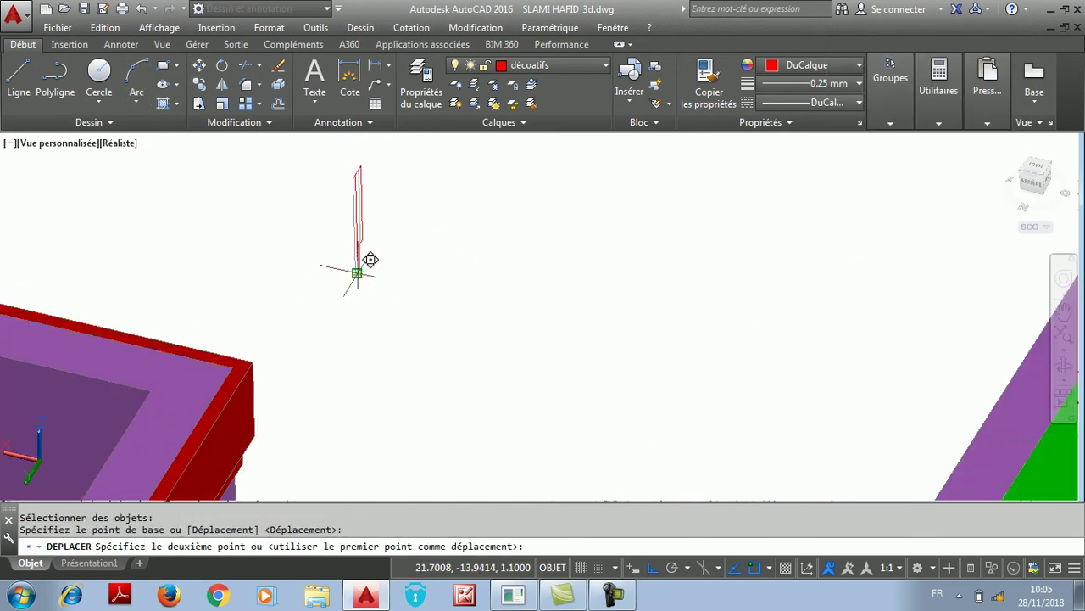
scroll(370, 218, down, 3)
scroll(242, 356, up, 4)
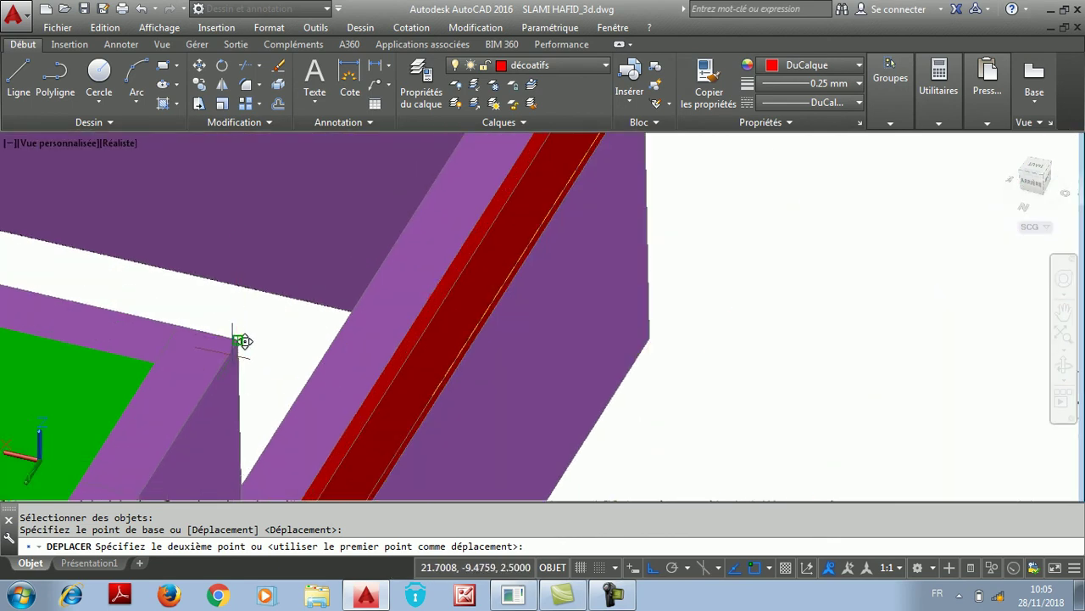
click(242, 341)
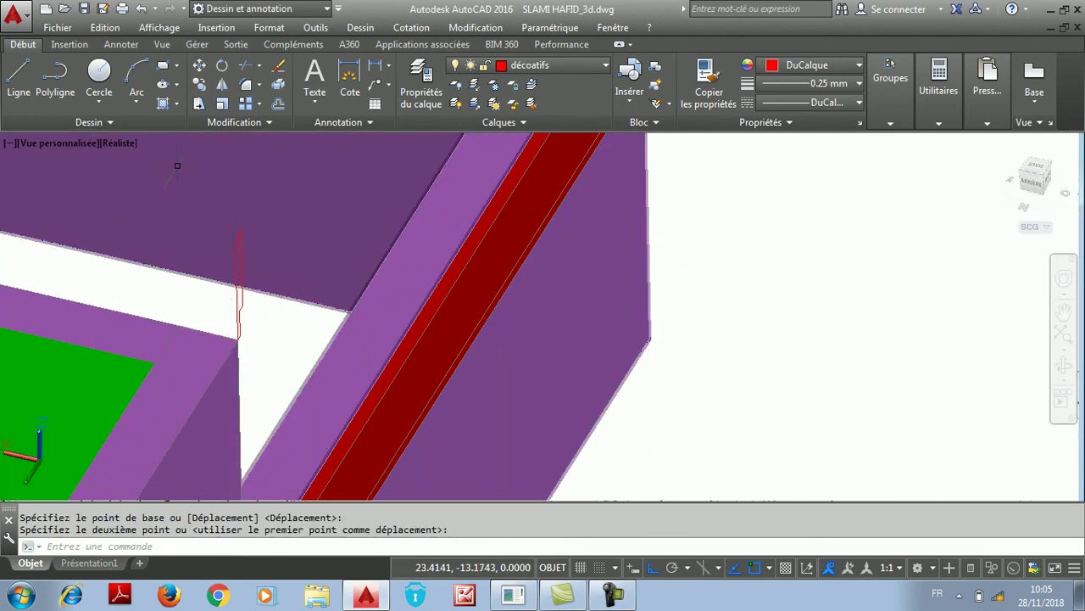
Move the profile down so its upper corner sits on the small building's roof corner and it hangs below the roof edge
scroll(292, 310, down, 2)
scroll(198, 235, up, 2)
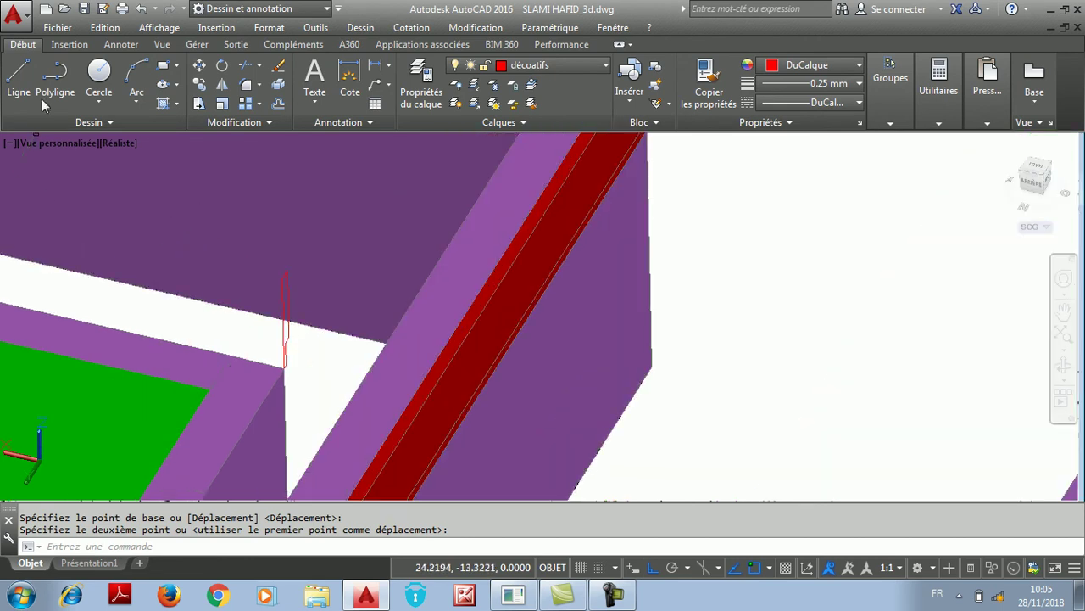
click(200, 65)
click(283, 280)
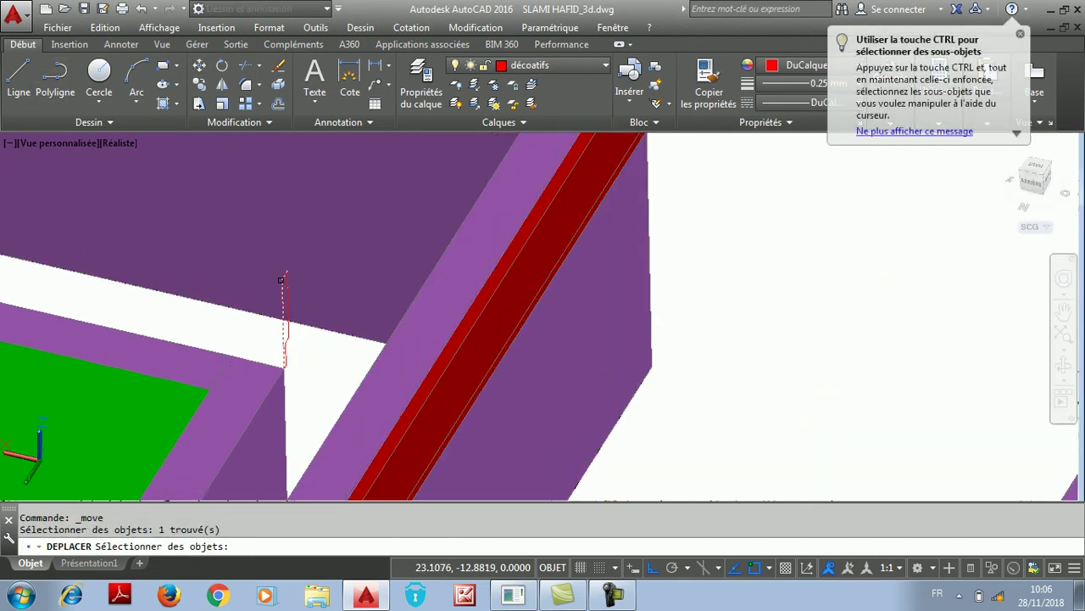
key(Return)
scroll(282, 279, up, 4)
click(282, 278)
scroll(289, 270, down, 2)
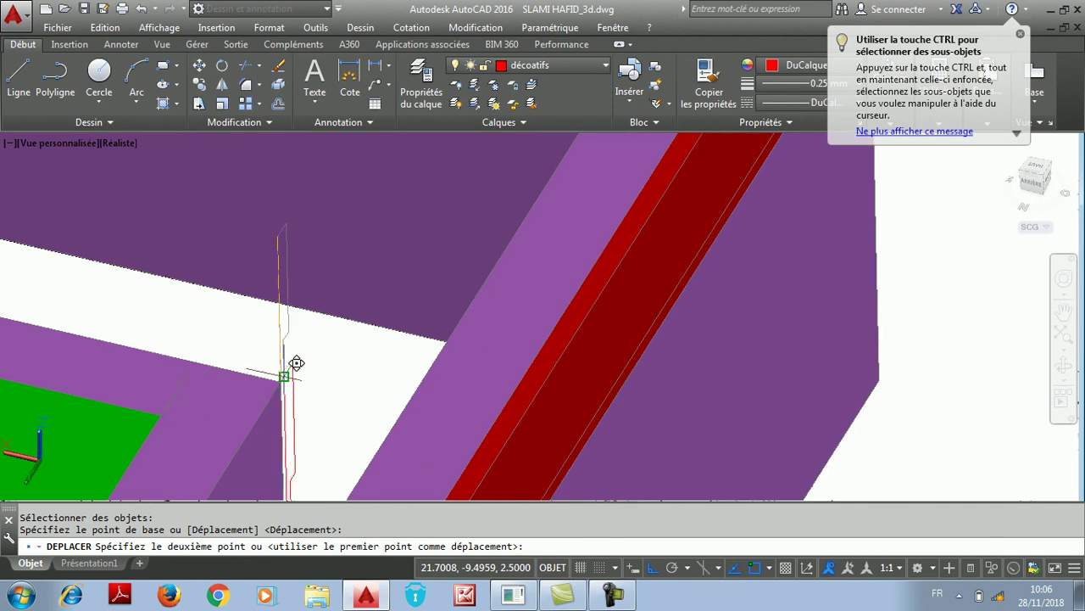
click(285, 373)
scroll(305, 364, down, 5)
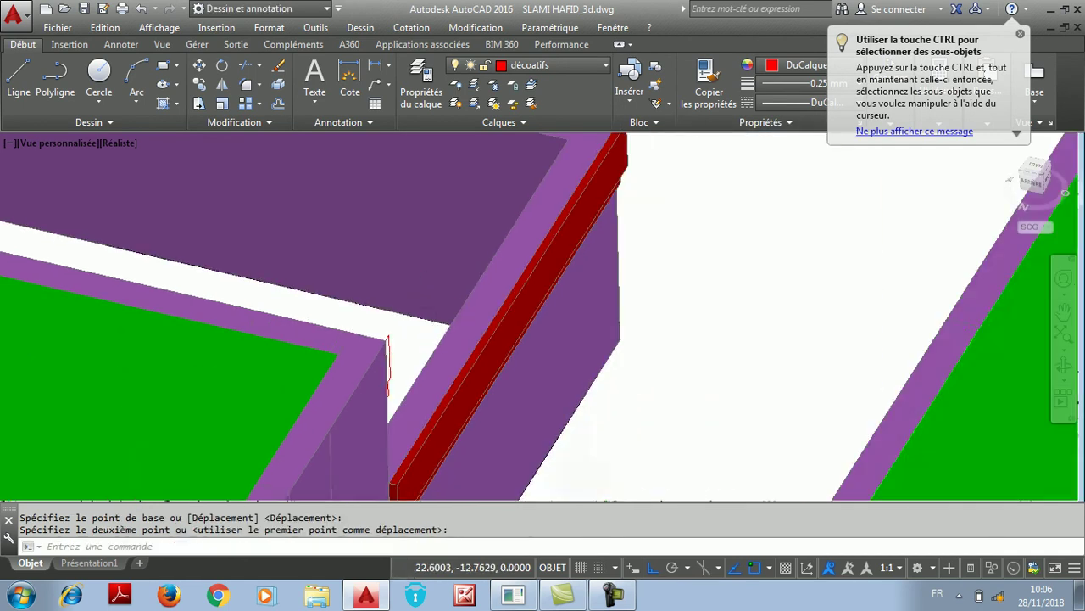
Draw an open polyline from the profile along three outer top edges of the small building, snapping to its roof corners
scroll(433, 345, up, 3)
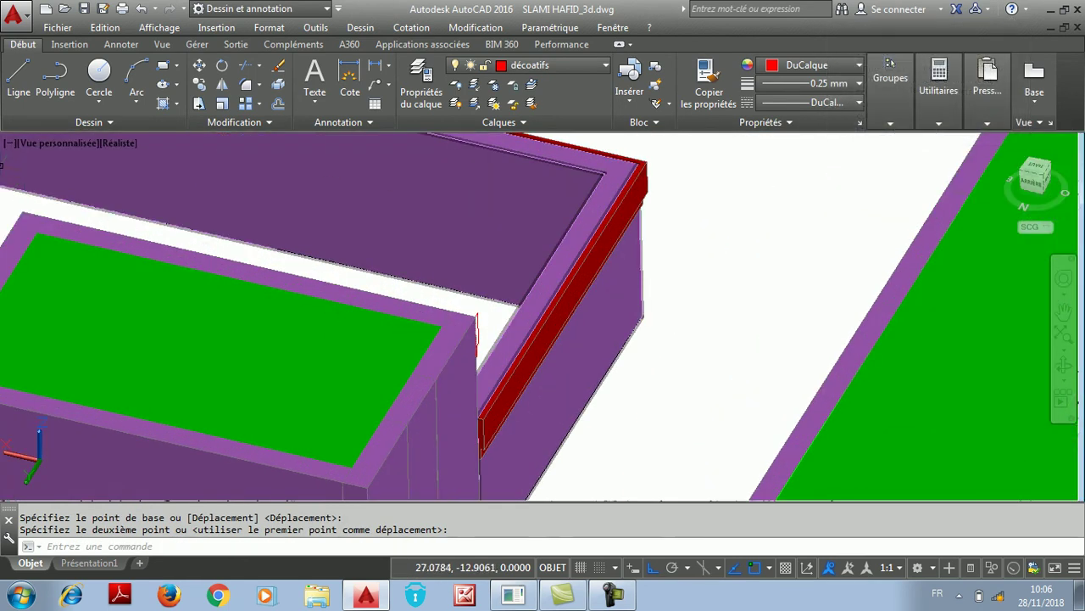
click(54, 80)
scroll(471, 288, up, 2)
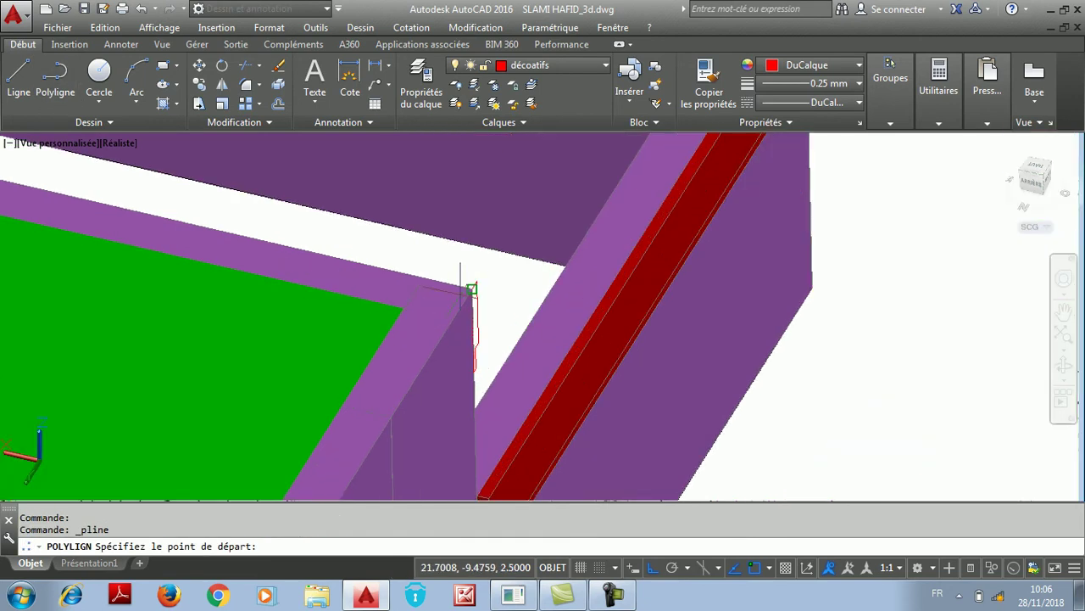
click(473, 288)
scroll(475, 284, down, 3)
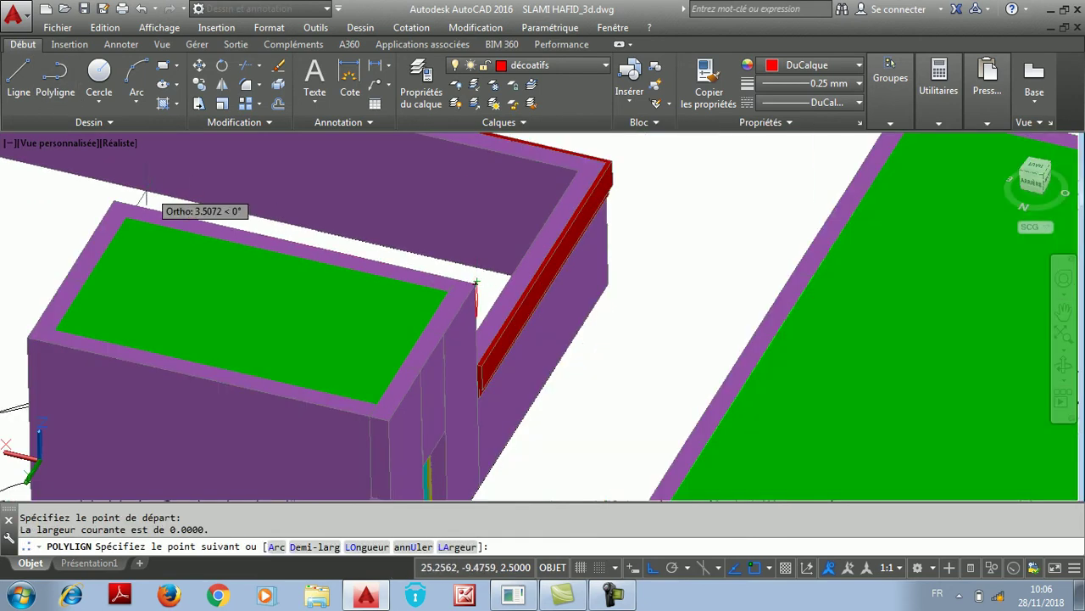
click(114, 200)
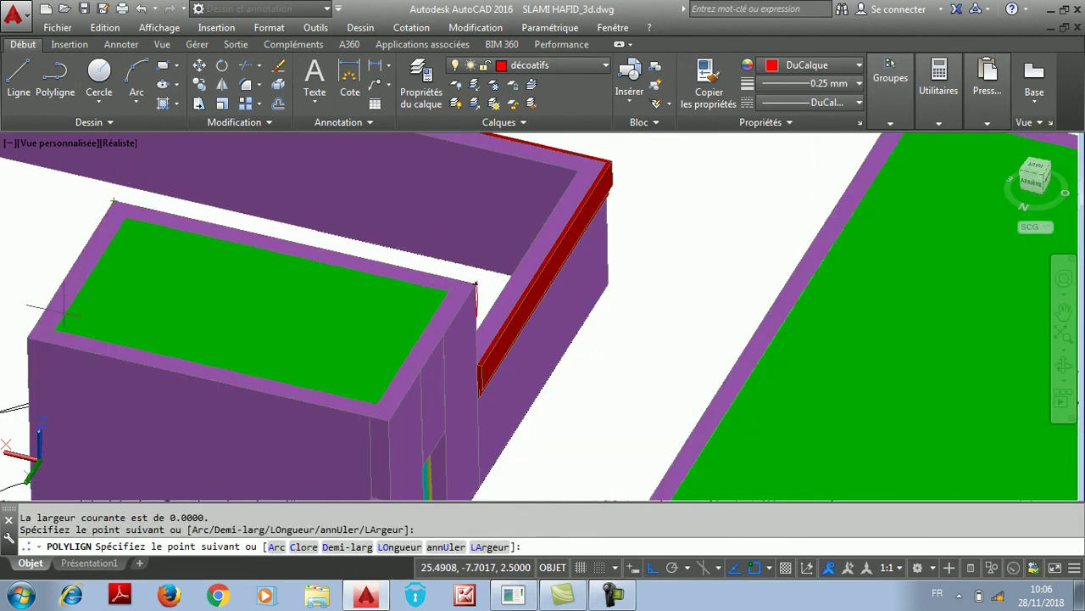
click(28, 337)
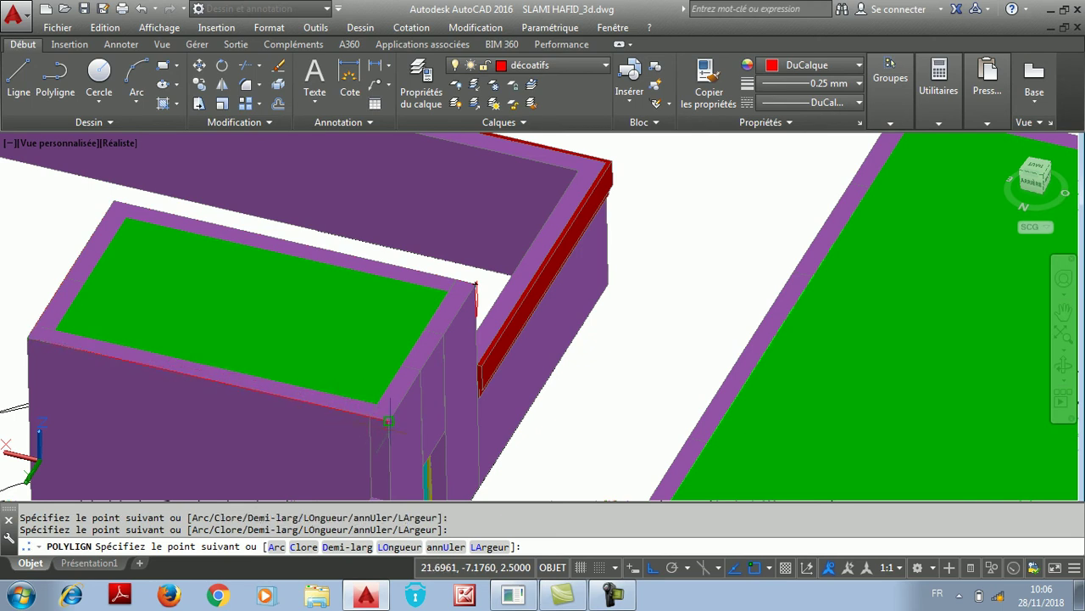
right_click(388, 421)
click(413, 166)
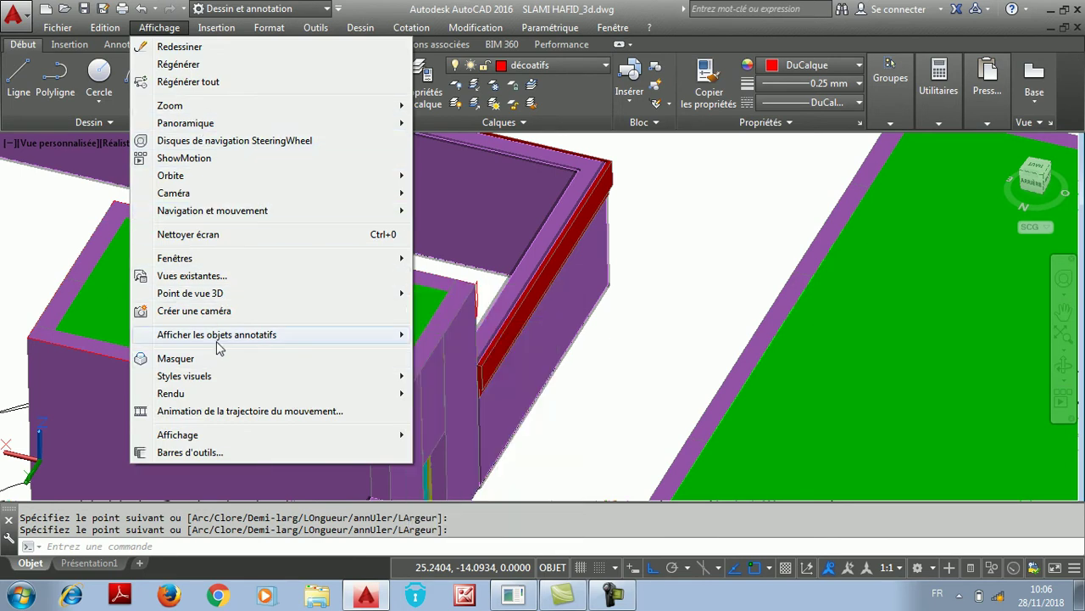
Switch the visual style to Filaire 2D around the small building
mouse_move(244, 377)
click(455, 377)
scroll(484, 274, up, 5)
scroll(502, 266, down, 5)
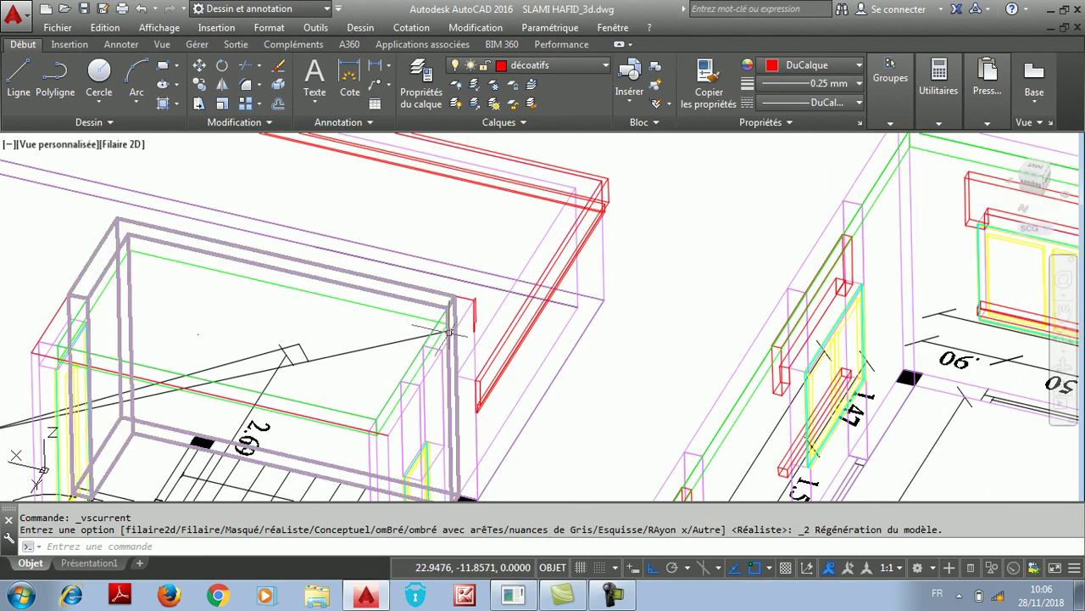
Examine the façade elevations beside the 3D model, particularly the base band and the entrance steps
scroll(425, 257, up, 3)
scroll(424, 257, down, 4)
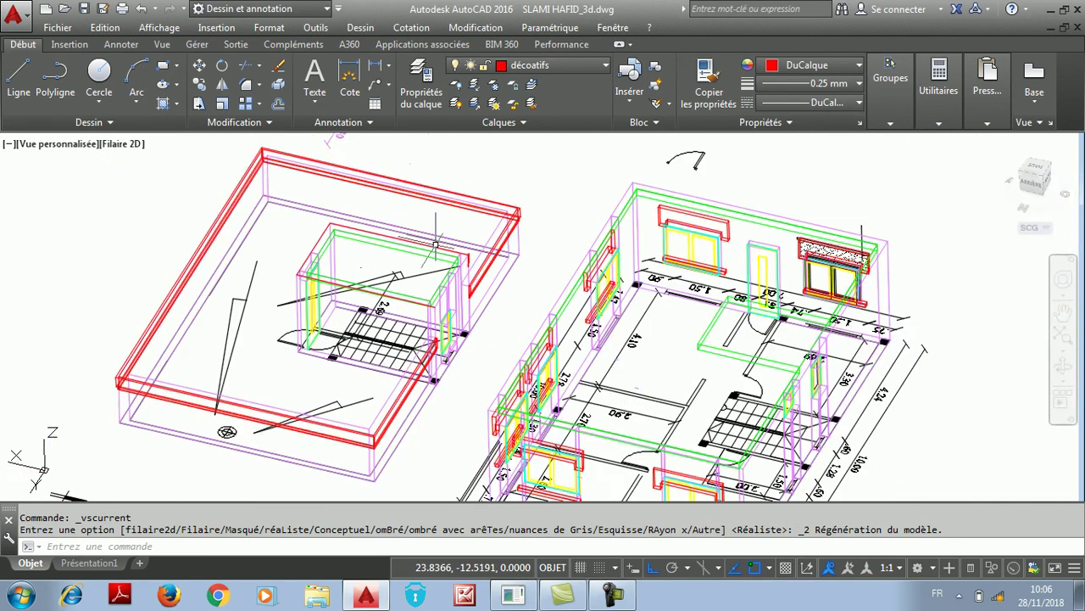
scroll(498, 288, down, 2)
scroll(442, 443, down, 4)
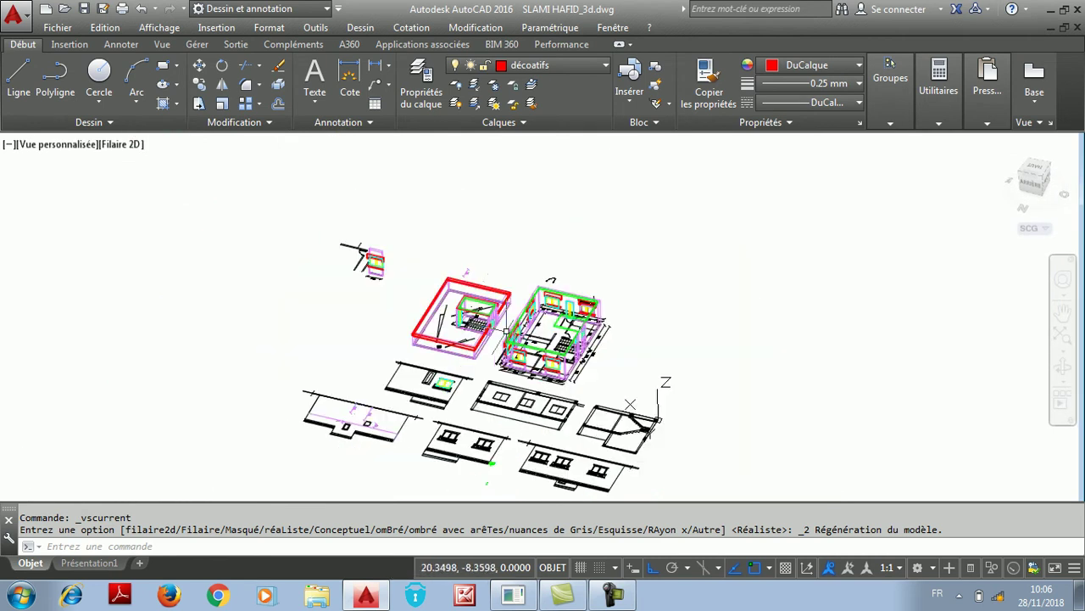
scroll(439, 431, up, 4)
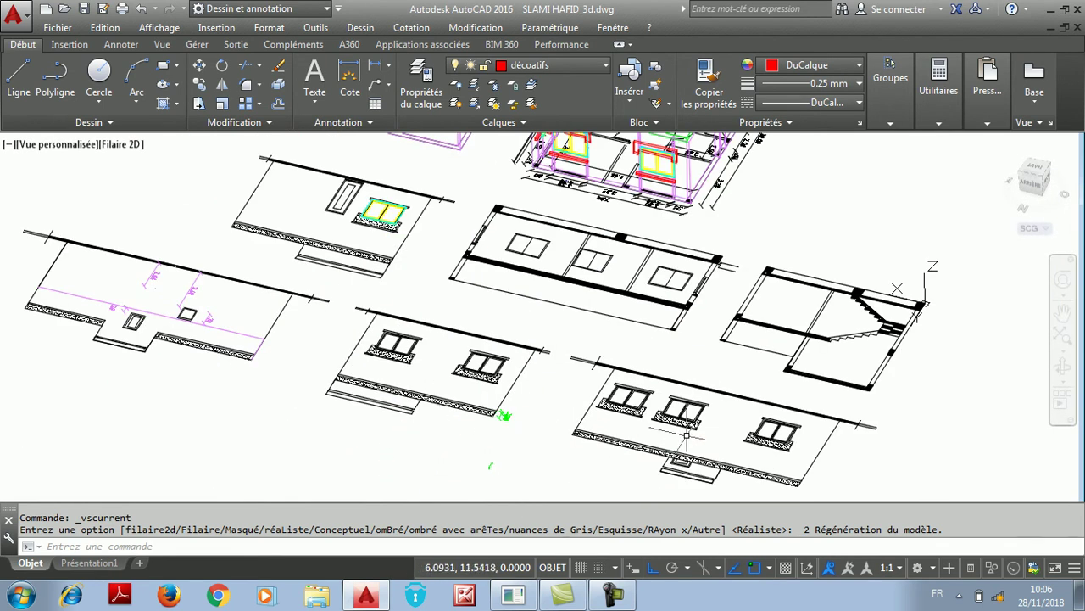
scroll(700, 471, up, 3)
scroll(507, 394, up, 5)
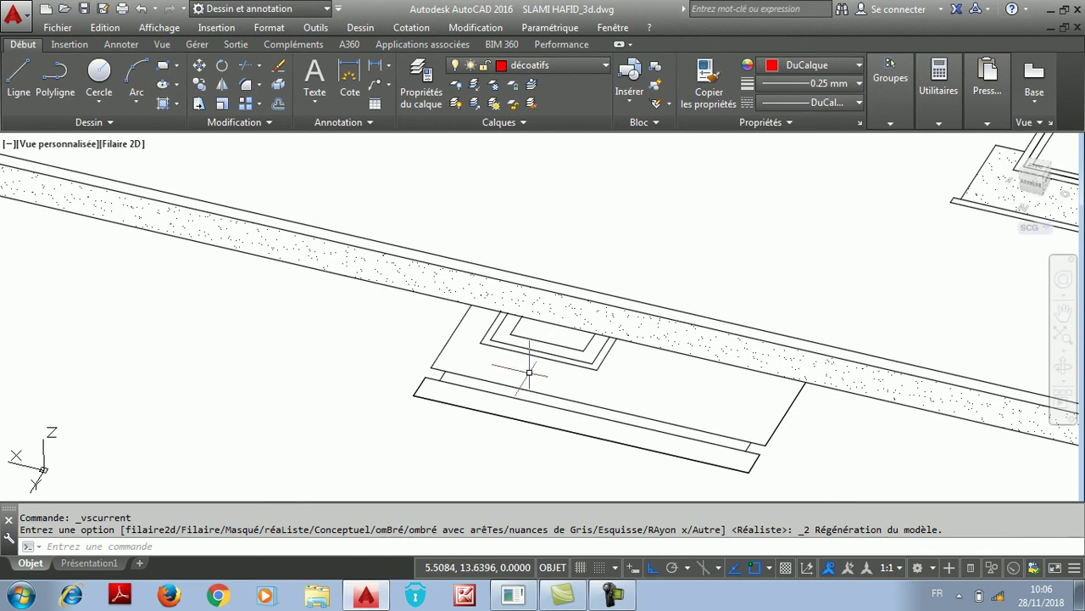
scroll(501, 370, up, 2)
middle_drag(438, 339, 432, 390)
scroll(432, 390, down, 4)
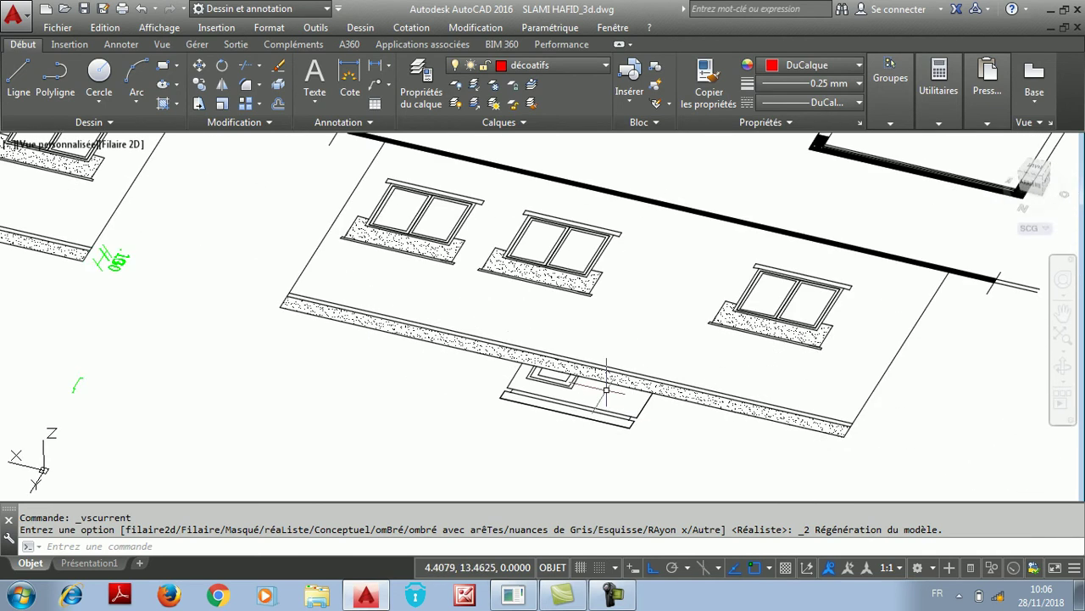
scroll(617, 406, down, 2)
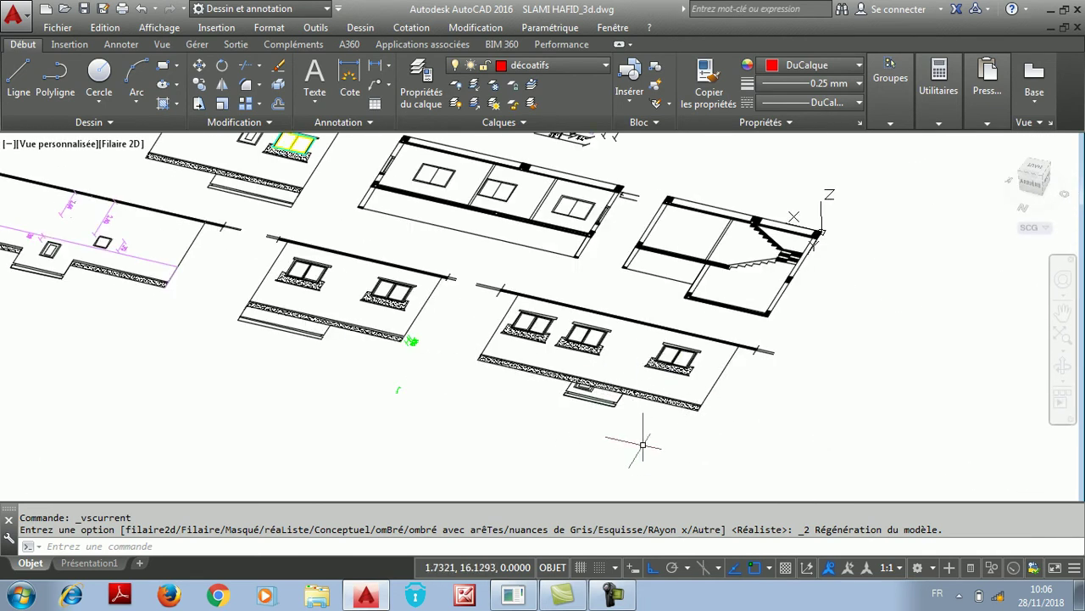
scroll(568, 373, up, 5)
scroll(591, 441, down, 3)
scroll(509, 255, down, 5)
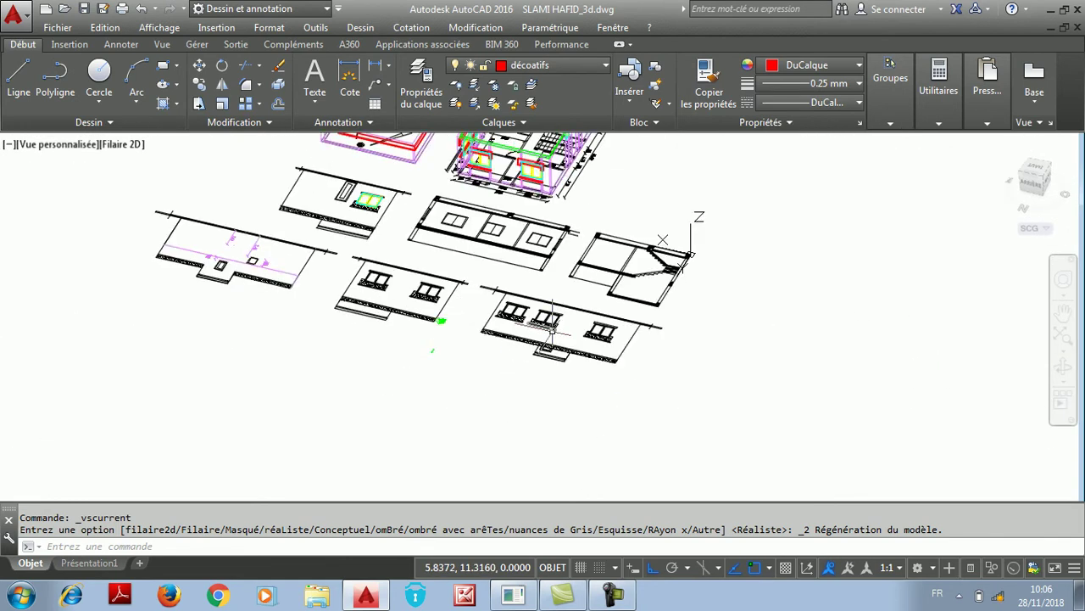
Sweep the stepped profile along the polyline around the small building's top to form a solid moulding
scroll(468, 216, up, 6)
scroll(469, 216, up, 3)
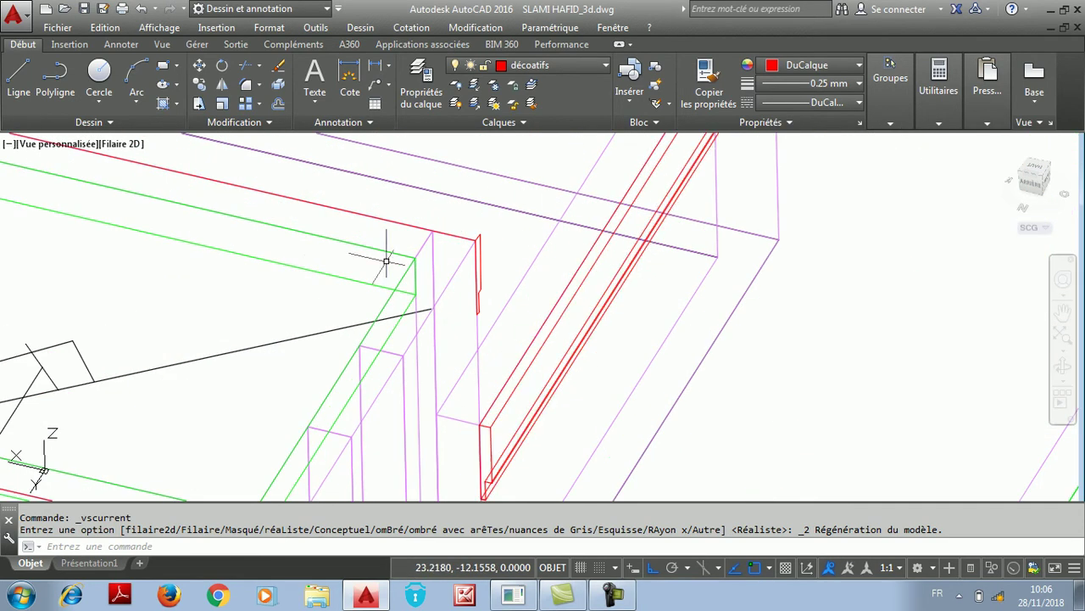
click(360, 28)
mouse_move(402, 47)
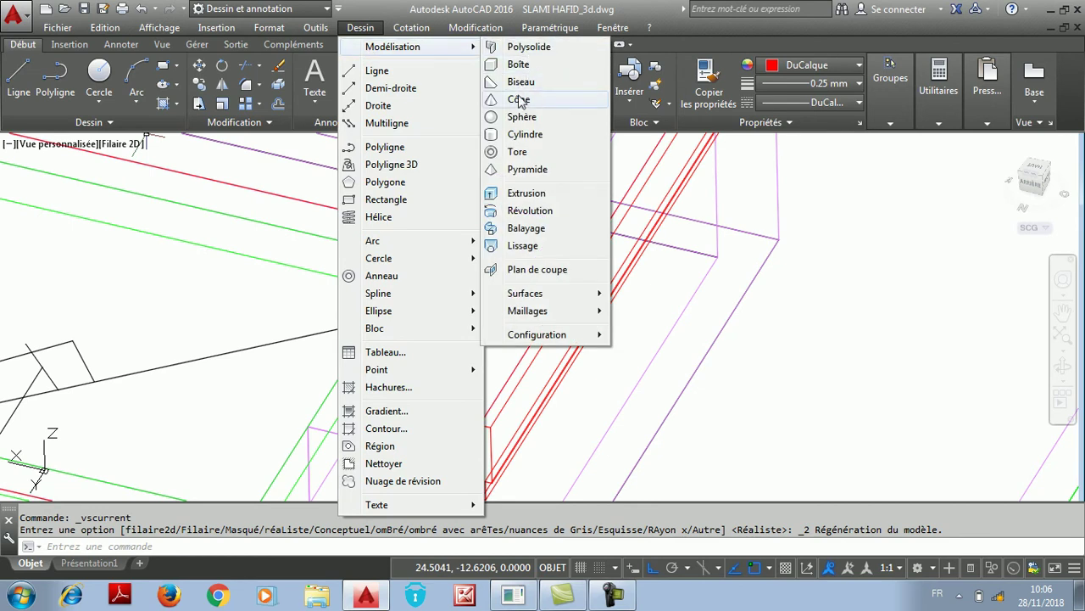
click(530, 234)
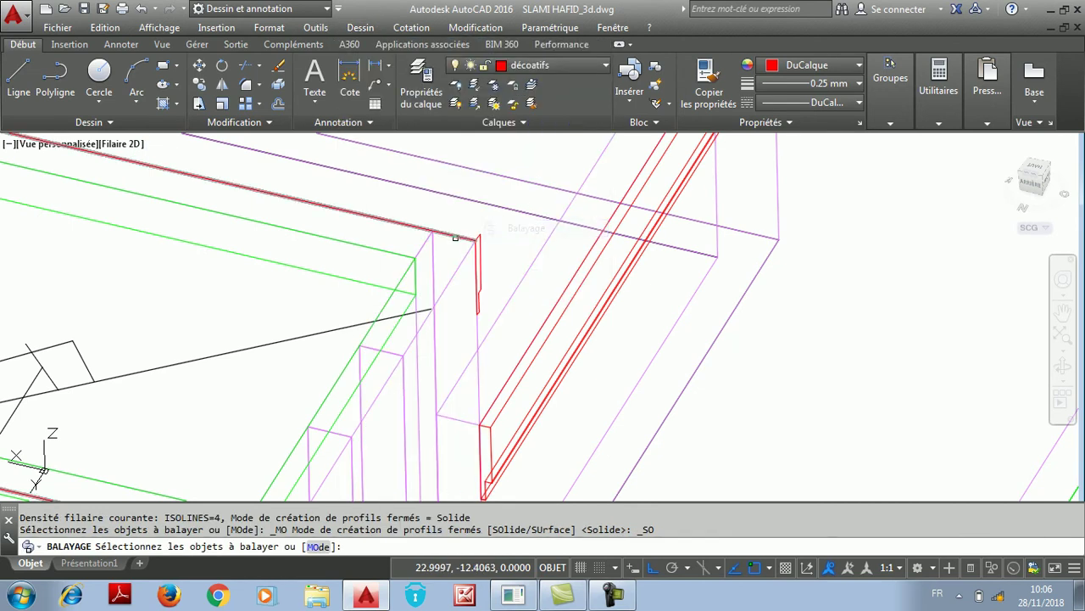
click(479, 240)
right_click(476, 224)
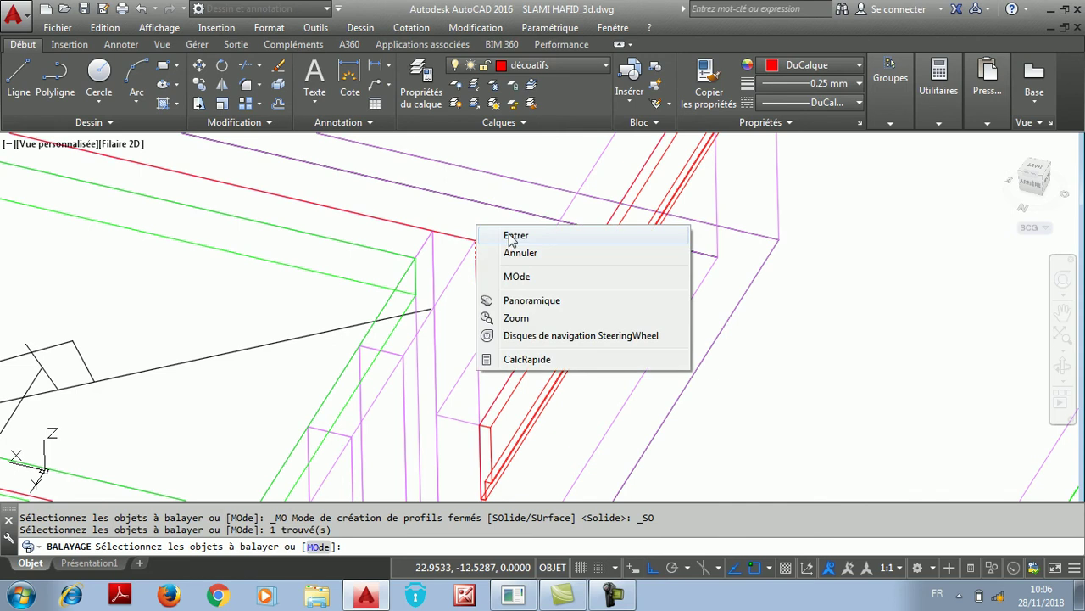
click(509, 235)
click(455, 234)
scroll(462, 225, down, 5)
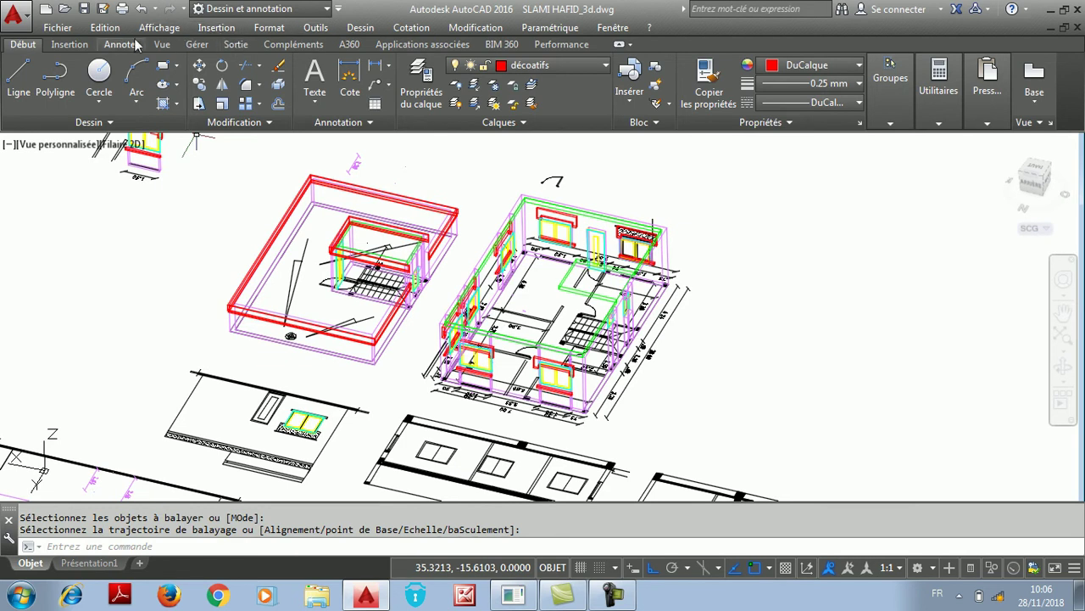
Switch to the Isométrique S-E viewpoint and frame the small building and its enclosure
click(158, 27)
mouse_move(216, 297)
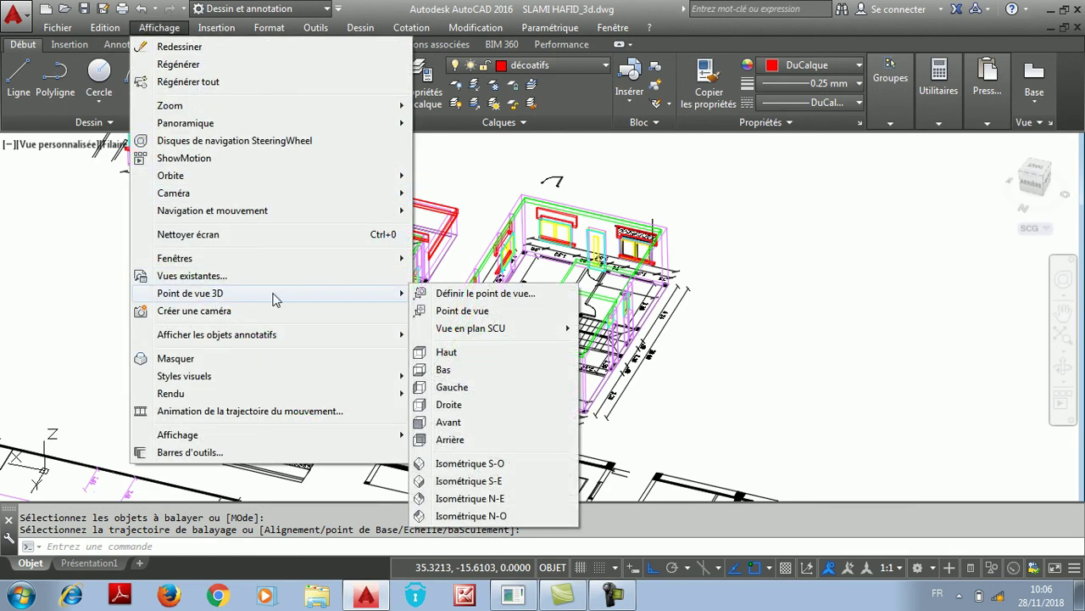
click(454, 477)
scroll(479, 386, up, 5)
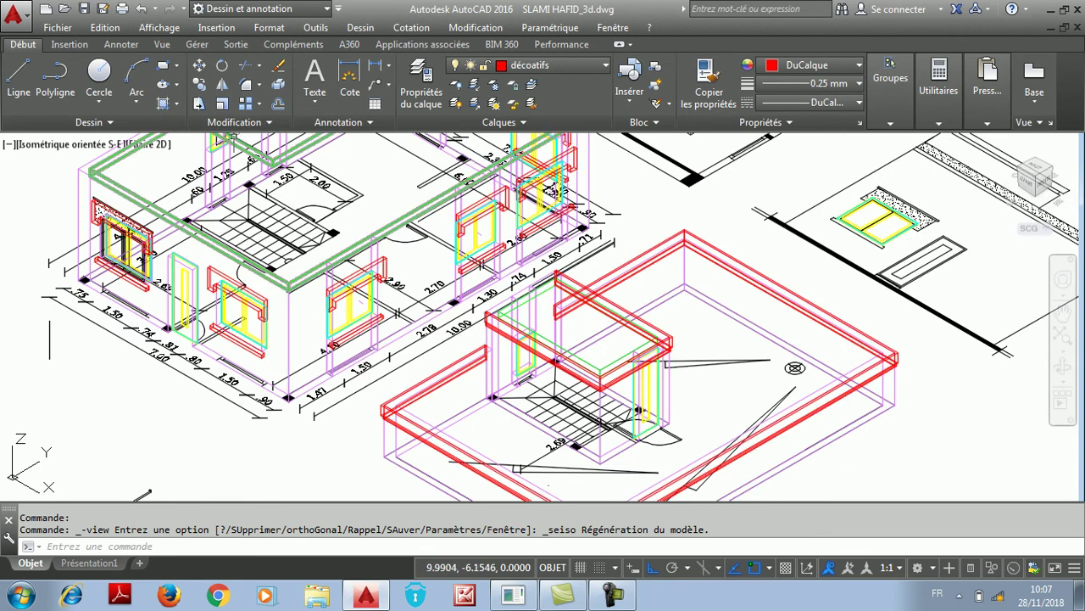
Switch the visual style to Réaliste and inspect the mouldings on the small building and the enclosure wall
click(159, 27)
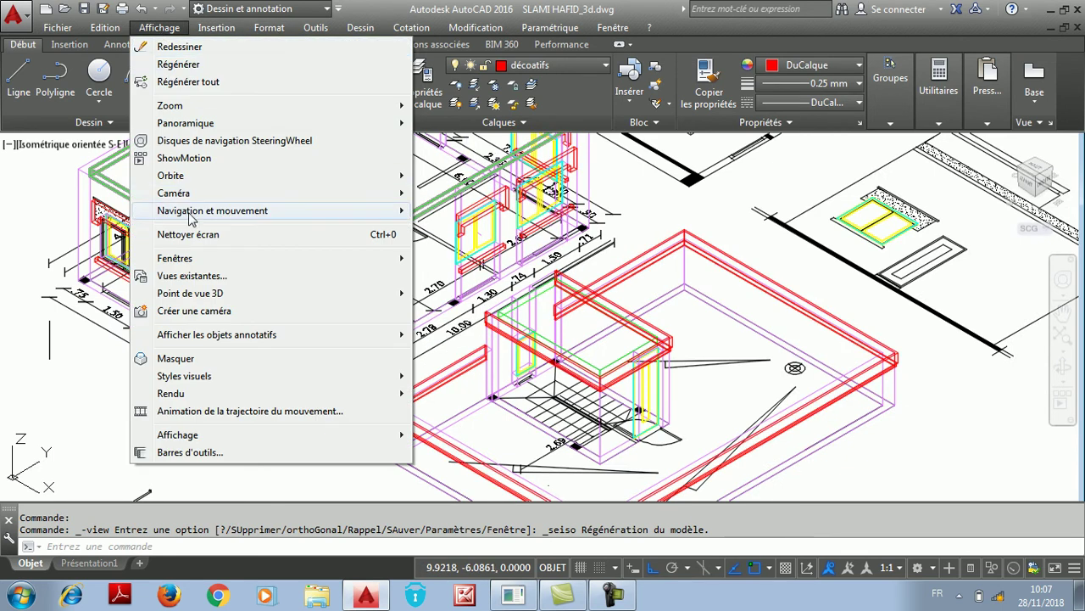
mouse_move(199, 29)
mouse_move(166, 33)
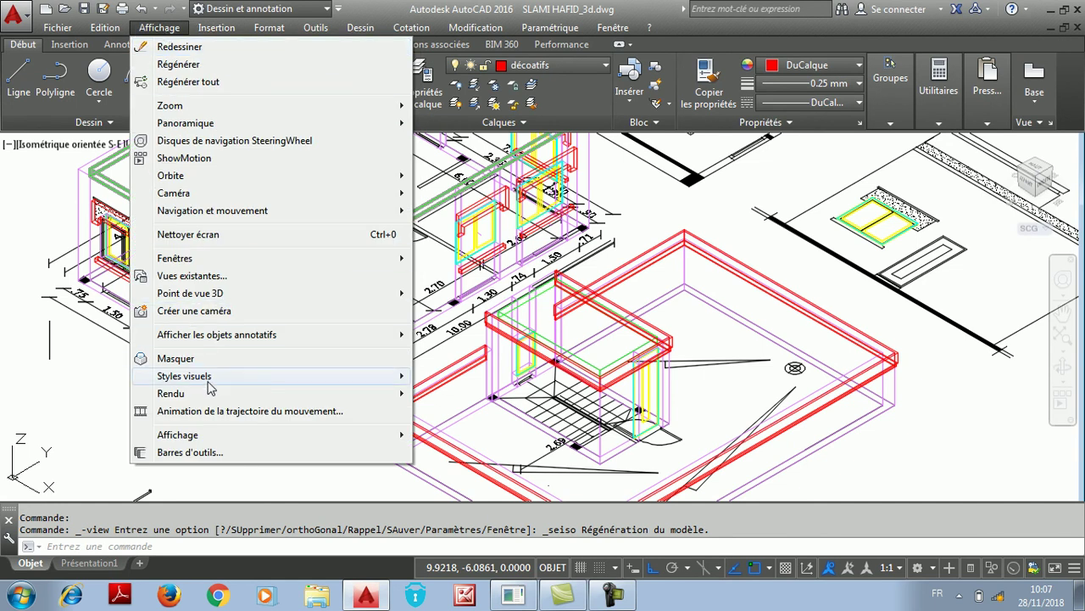
mouse_move(208, 381)
click(449, 434)
scroll(694, 250, down, 2)
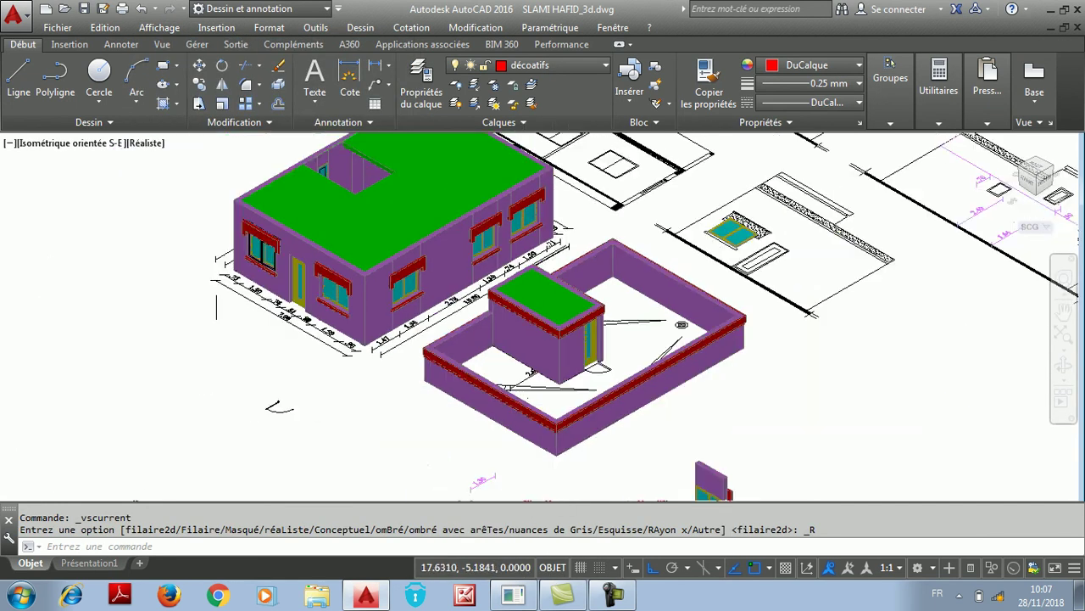
scroll(660, 236, up, 3)
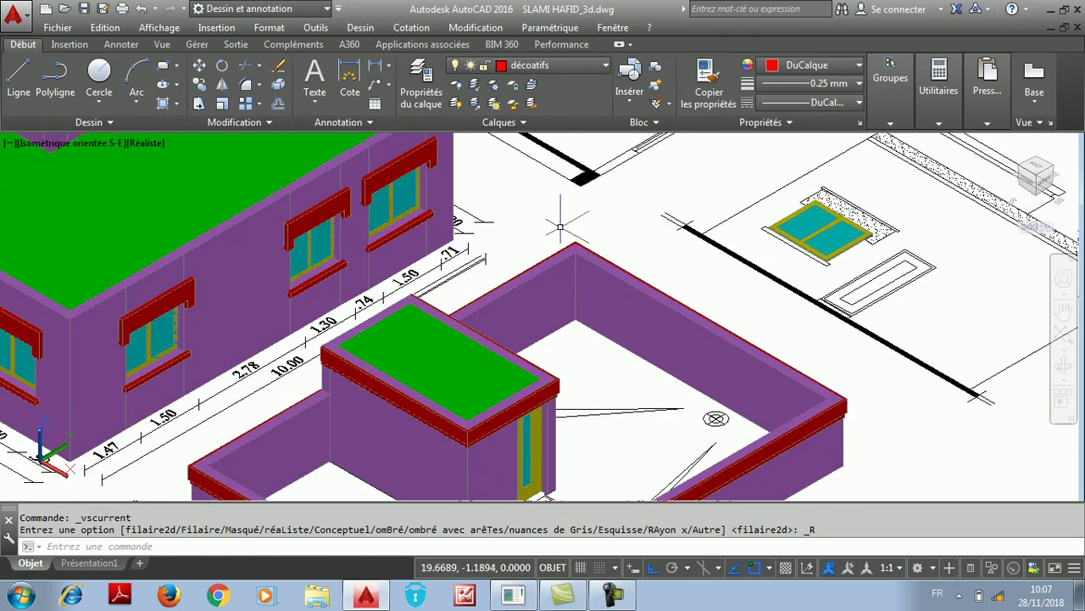
scroll(619, 227, down, 2)
scroll(729, 325, down, 2)
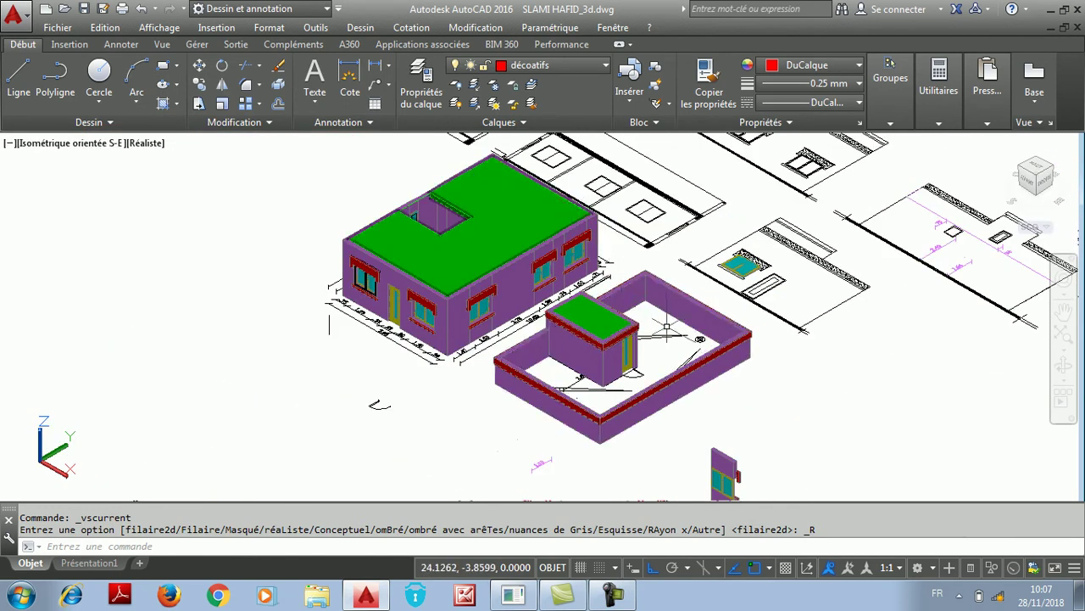
scroll(582, 377, up, 2)
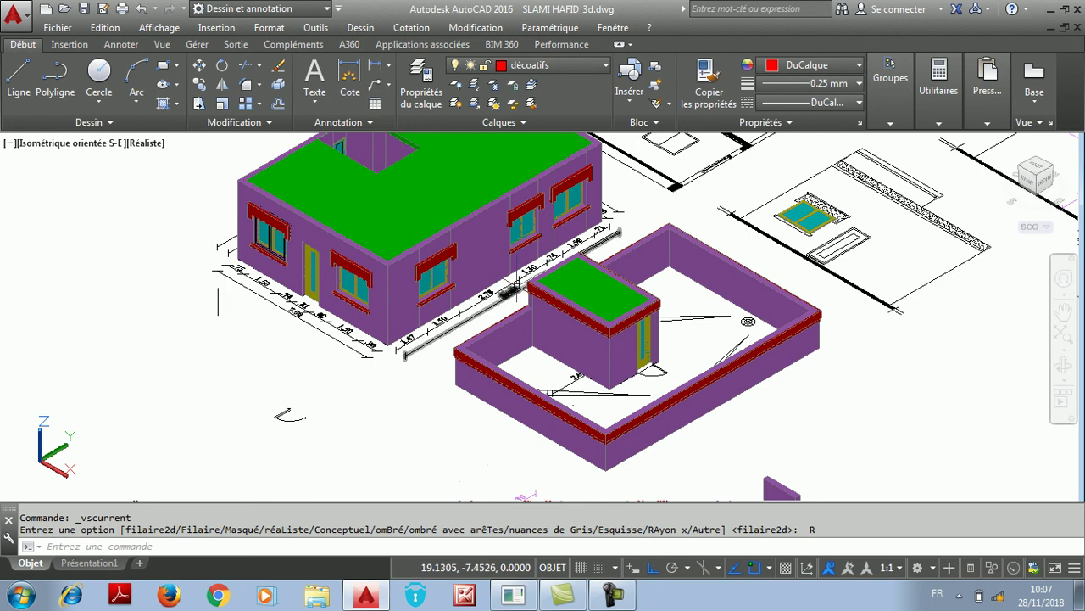
Start moving the enclosure and its small building, selecting them with a crossing polygon drawn around the whole enclosure
click(159, 28)
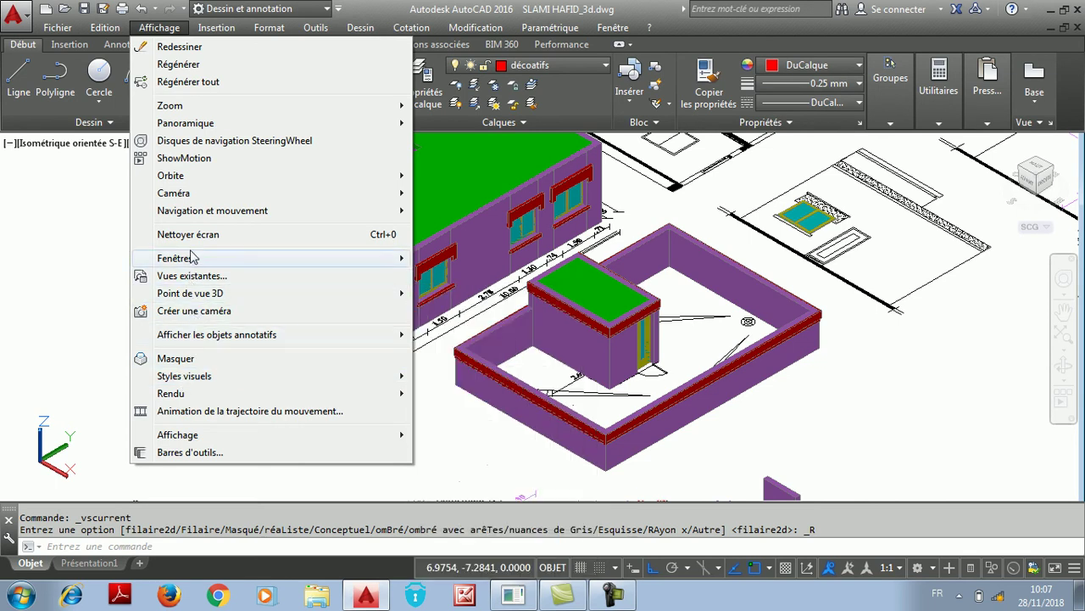
click(459, 193)
drag(552, 331, 555, 248)
right_click(556, 248)
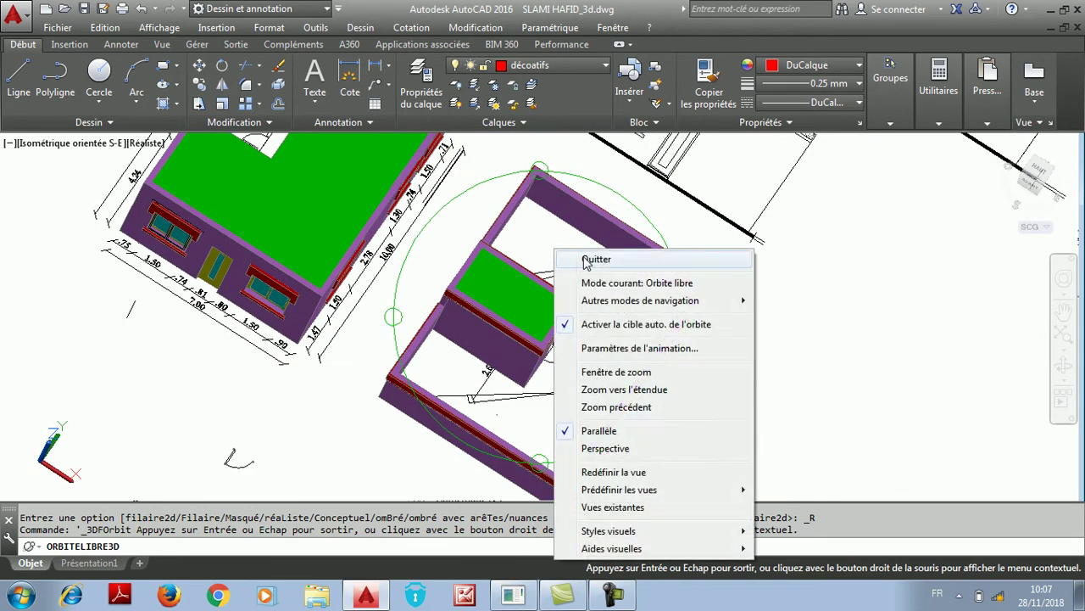
click(584, 261)
click(199, 65)
text(cp)
key(Return)
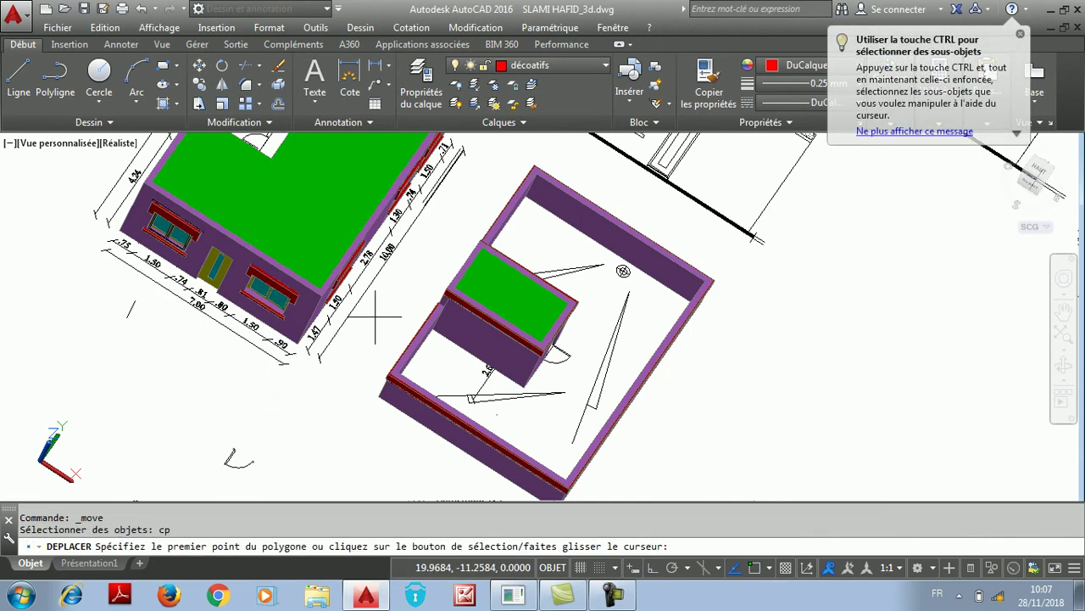
click(775, 295)
click(747, 269)
click(721, 245)
click(663, 211)
click(621, 180)
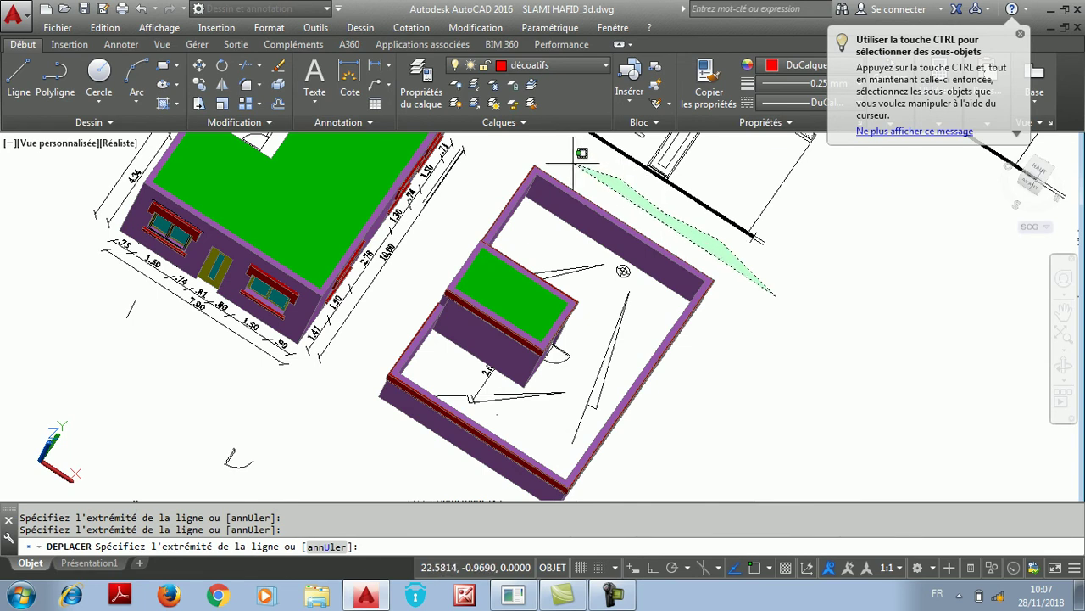
click(543, 156)
click(491, 176)
click(458, 210)
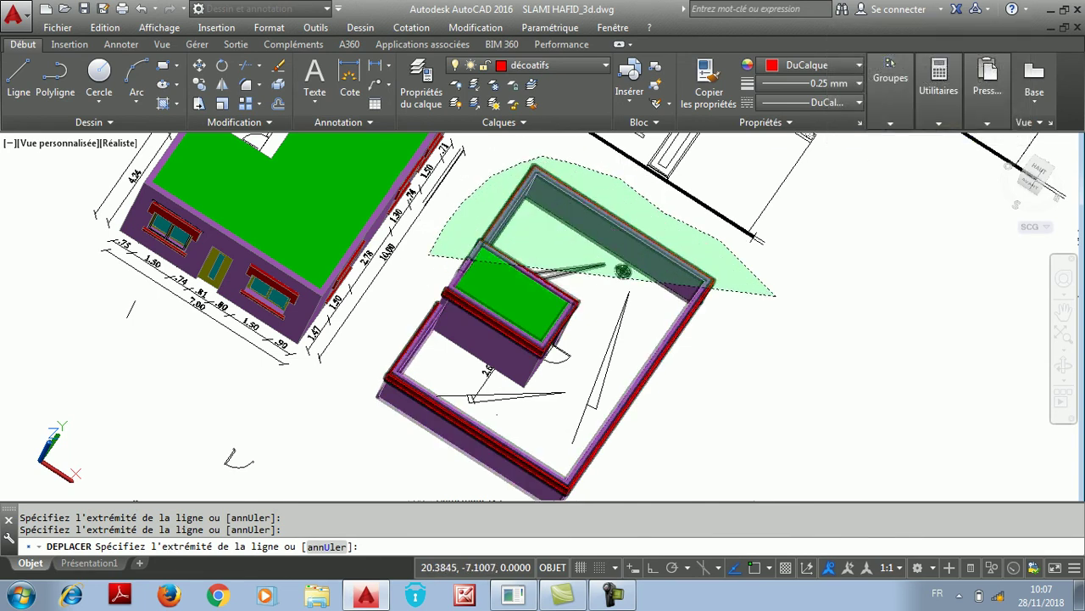
click(430, 253)
scroll(408, 276, down, 2)
click(364, 353)
click(372, 399)
click(403, 437)
click(457, 449)
click(506, 456)
right_click(650, 264)
click(678, 299)
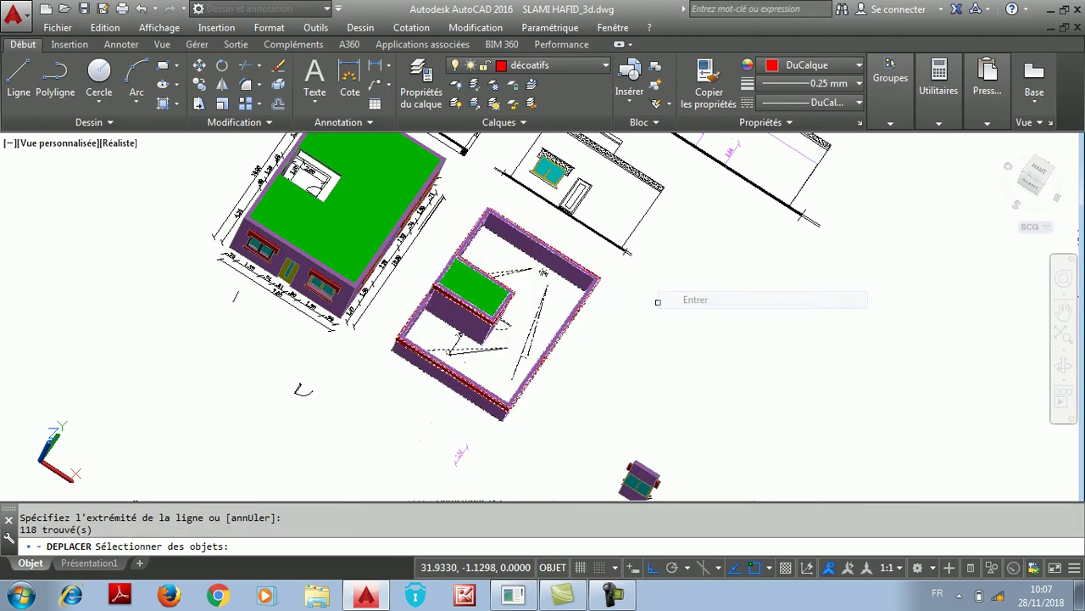
key(Return)
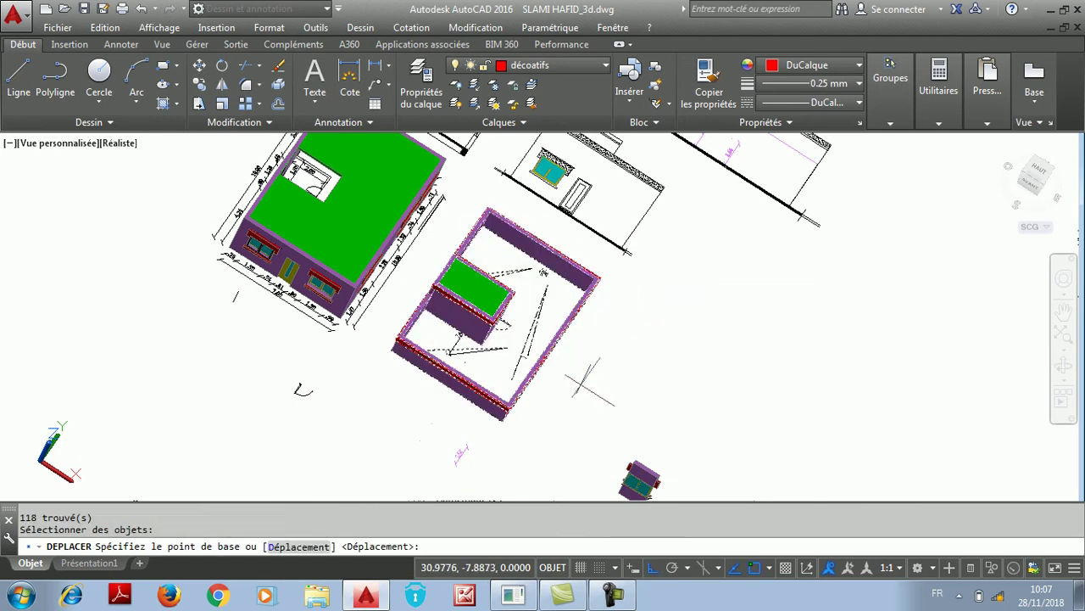
Place the selected enclosure and small building on the house roof, from the enclosure's bottom front corner to the house's top front corner
click(160, 27)
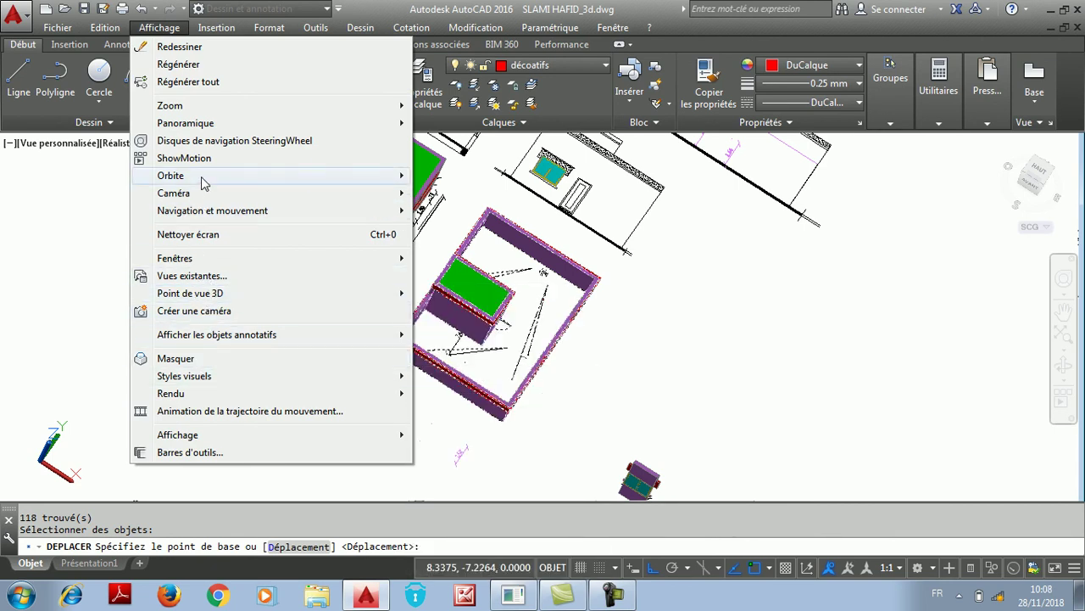
mouse_move(204, 182)
click(450, 193)
drag(480, 253, 456, 243)
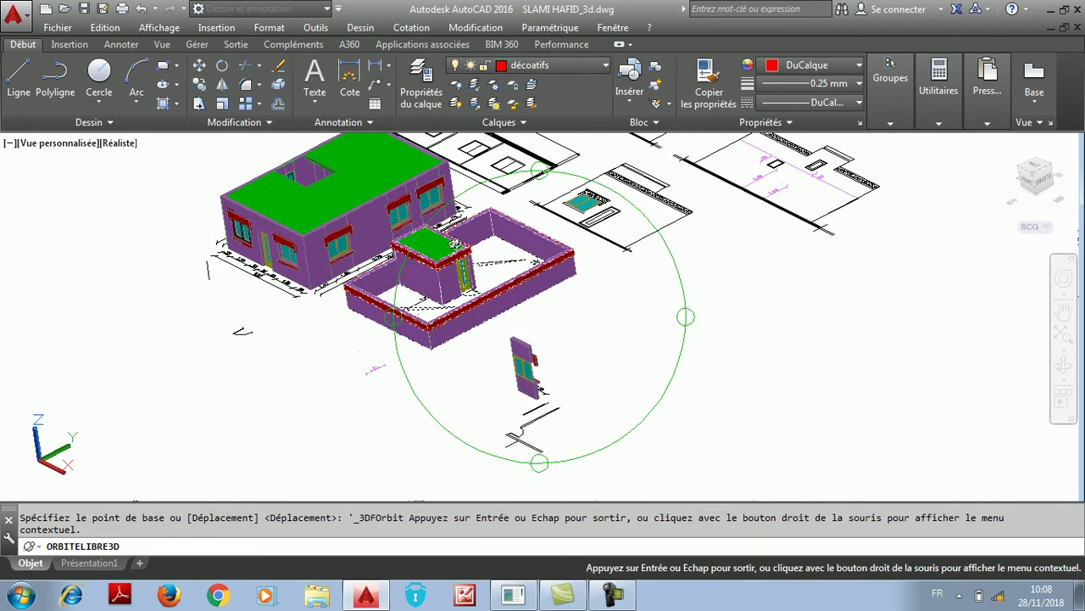
scroll(424, 357, up, 5)
right_click(439, 372)
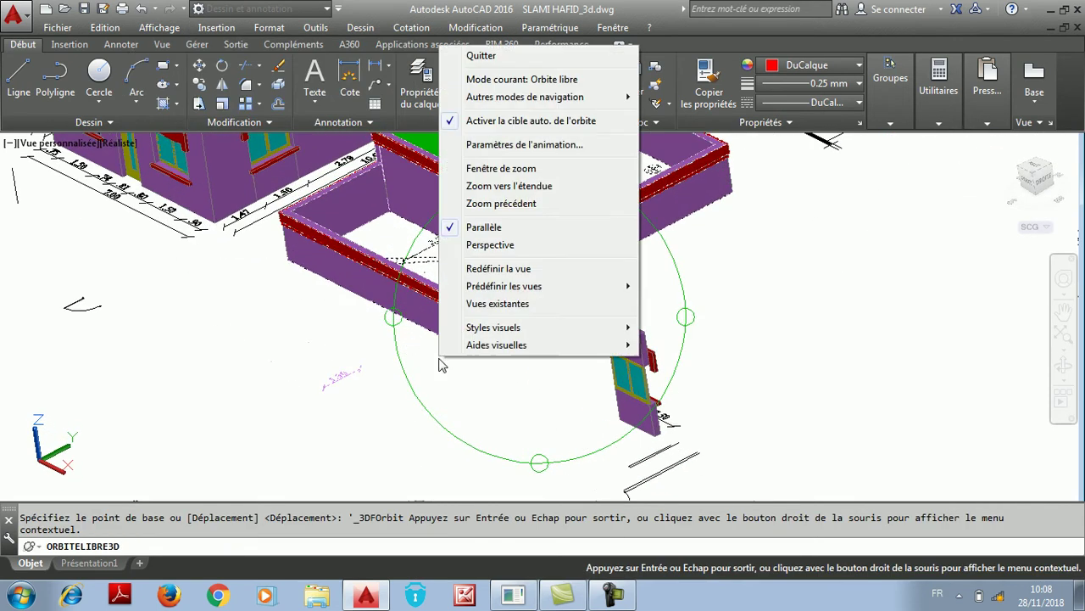
click(481, 55)
scroll(477, 419, up, 6)
click(478, 418)
scroll(496, 400, down, 10)
scroll(503, 364, up, 10)
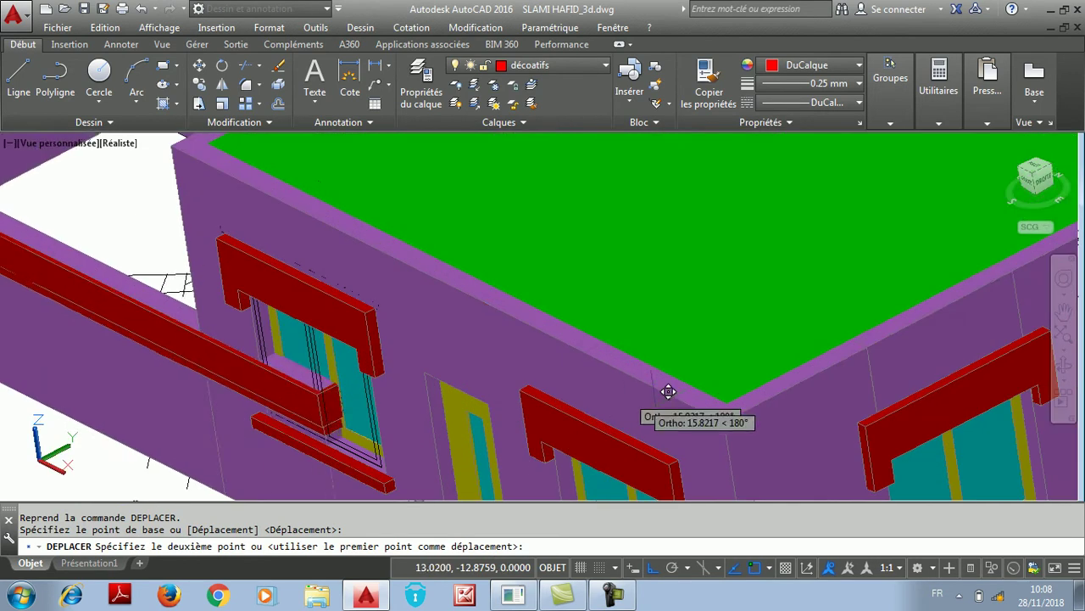
click(710, 395)
scroll(408, 302, down, 8)
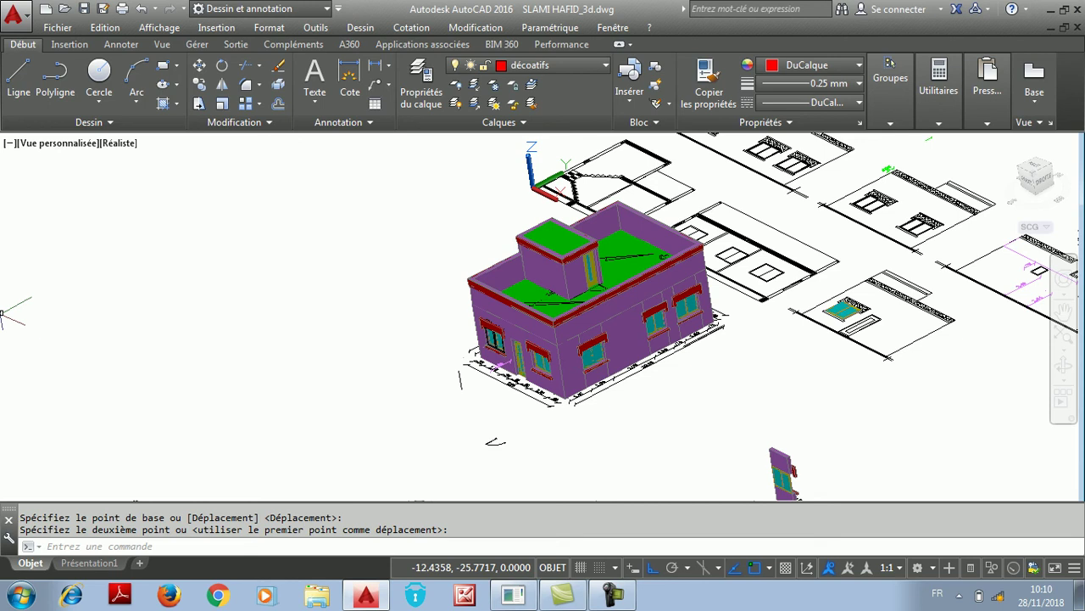
Erase the leftover wall piece with its window and the loose profile lines in front of the house
key(Escape)
key(Escape)
scroll(2, 312, down, 4)
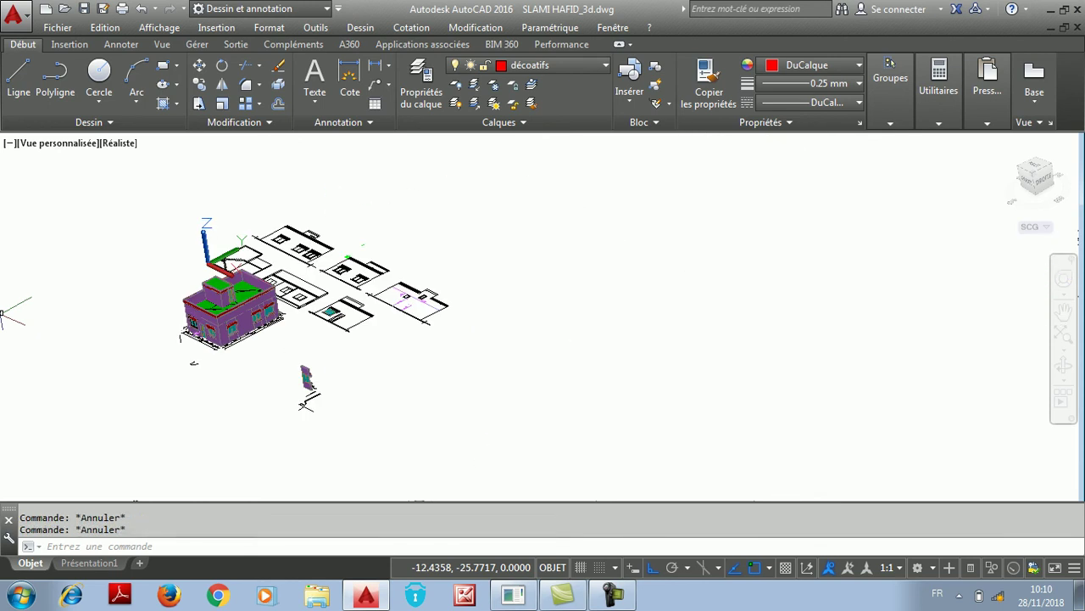
scroll(307, 390, up, 4)
click(369, 244)
click(284, 370)
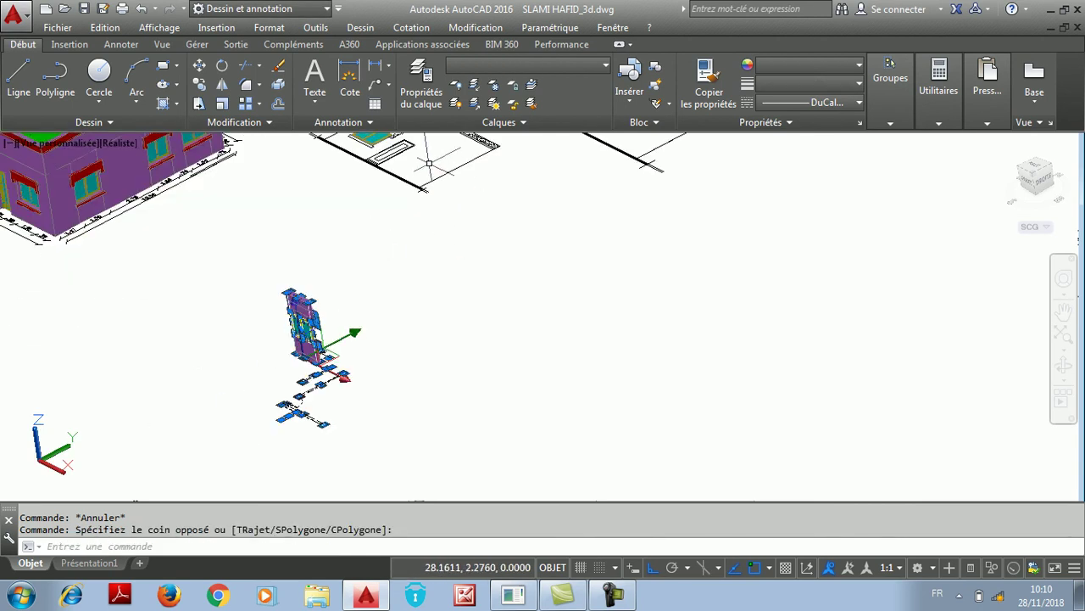
click(278, 71)
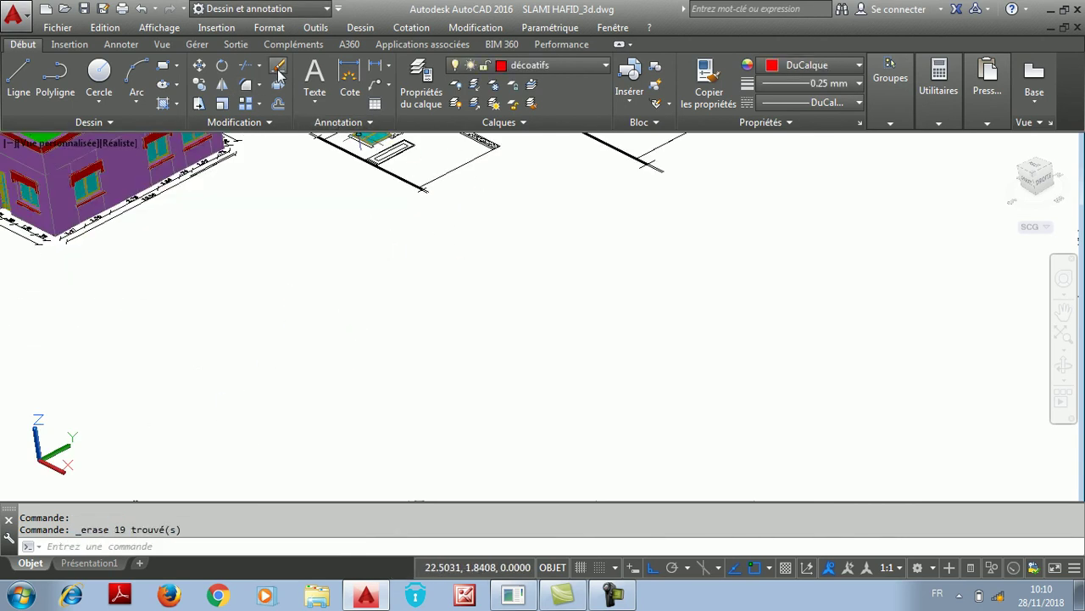
Quick-select every object of type Solide 3D in the entire drawing with the operator Tout sélectionner
scroll(492, 245, down, 5)
scroll(358, 237, up, 2)
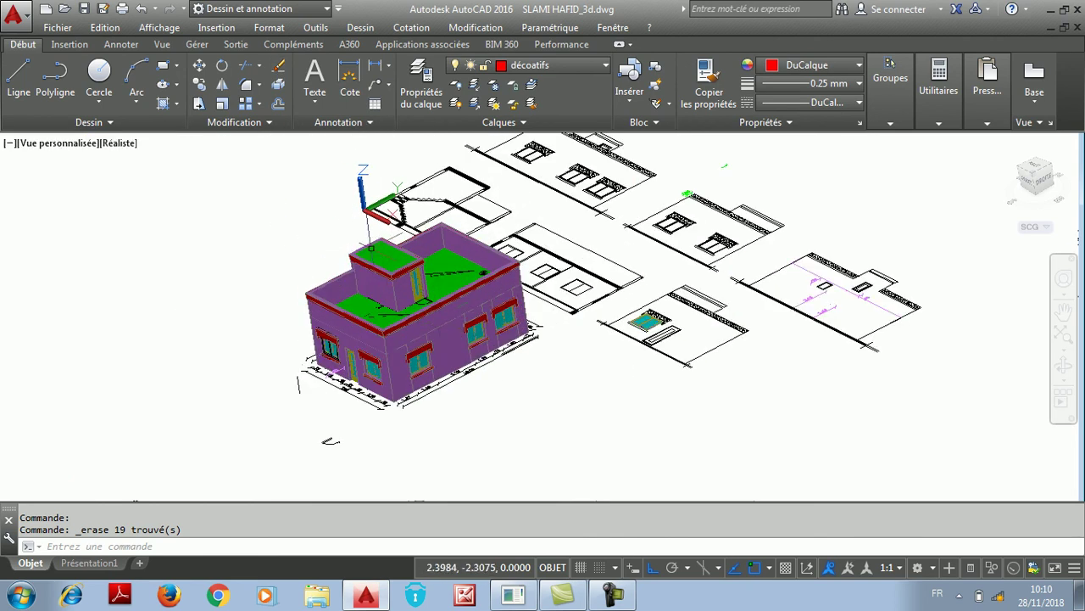
scroll(439, 372, up, 3)
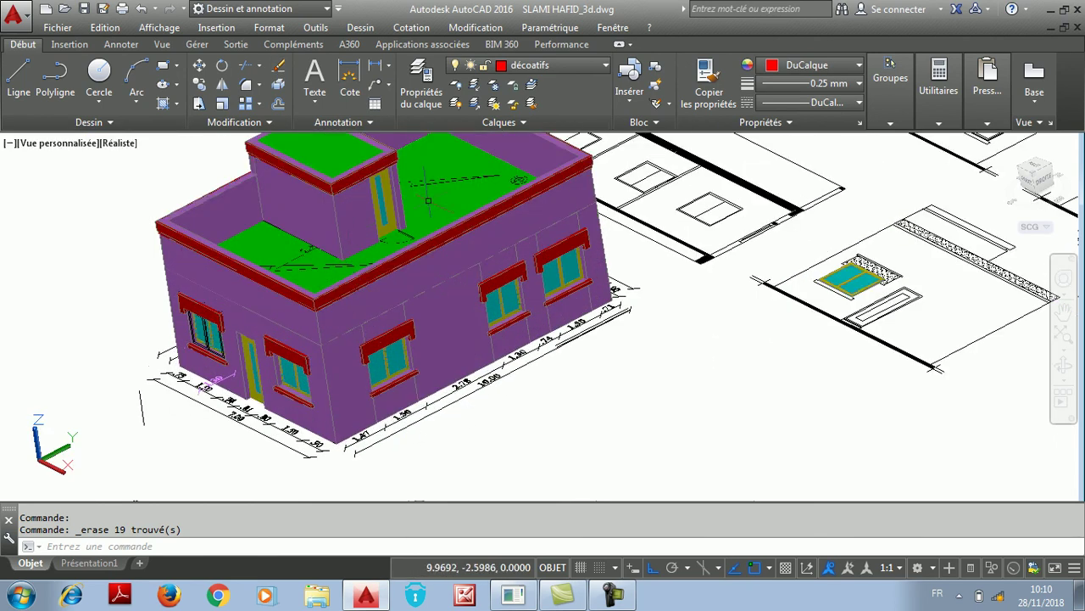
scroll(521, 360, down, 3)
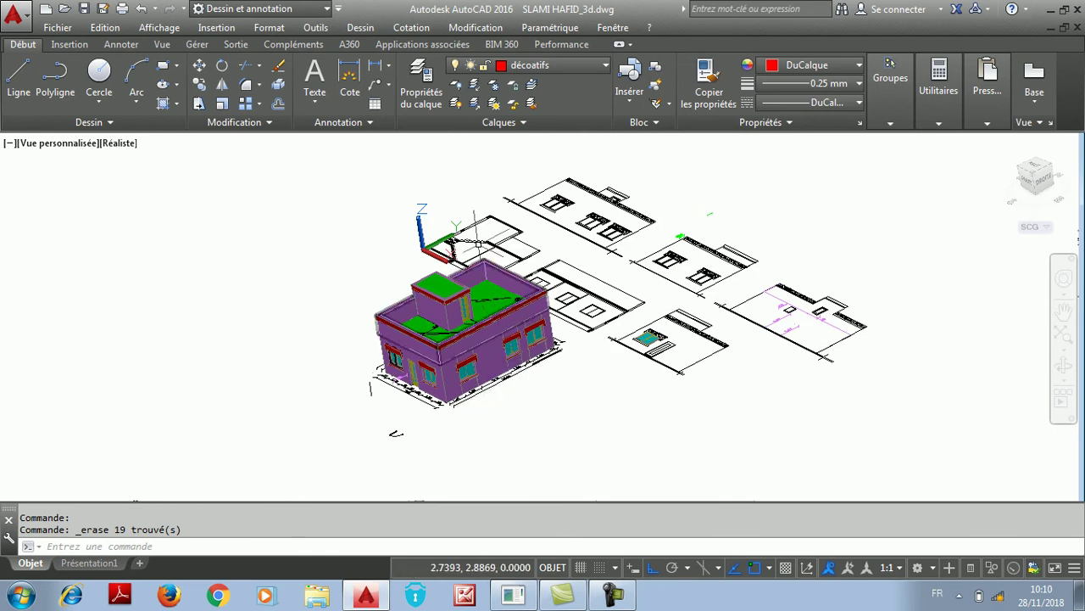
scroll(479, 278, down, 2)
scroll(509, 263, up, 3)
scroll(568, 253, down, 1)
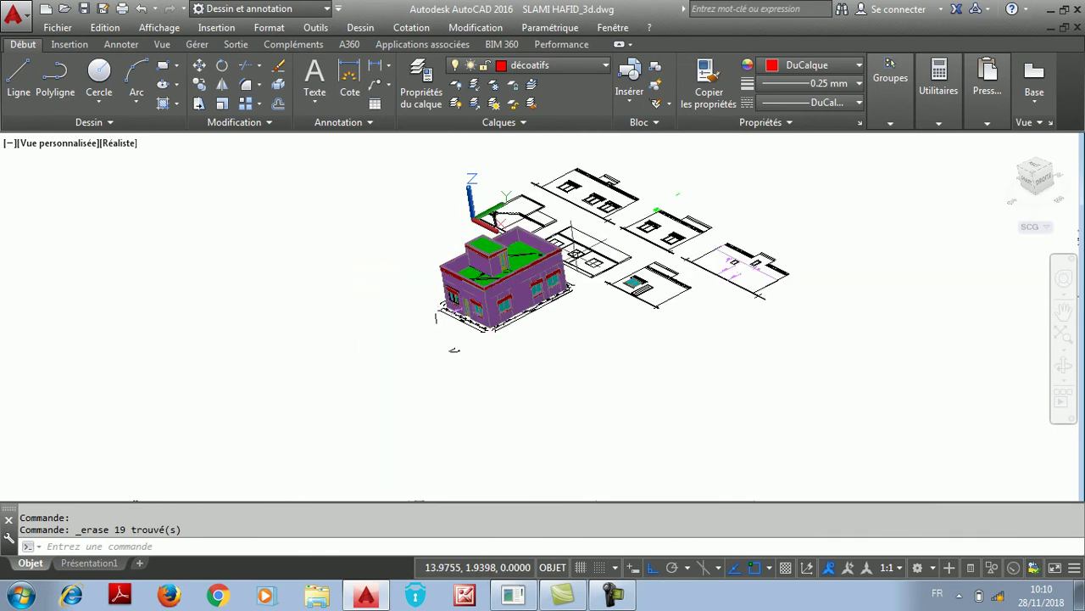
right_click(334, 206)
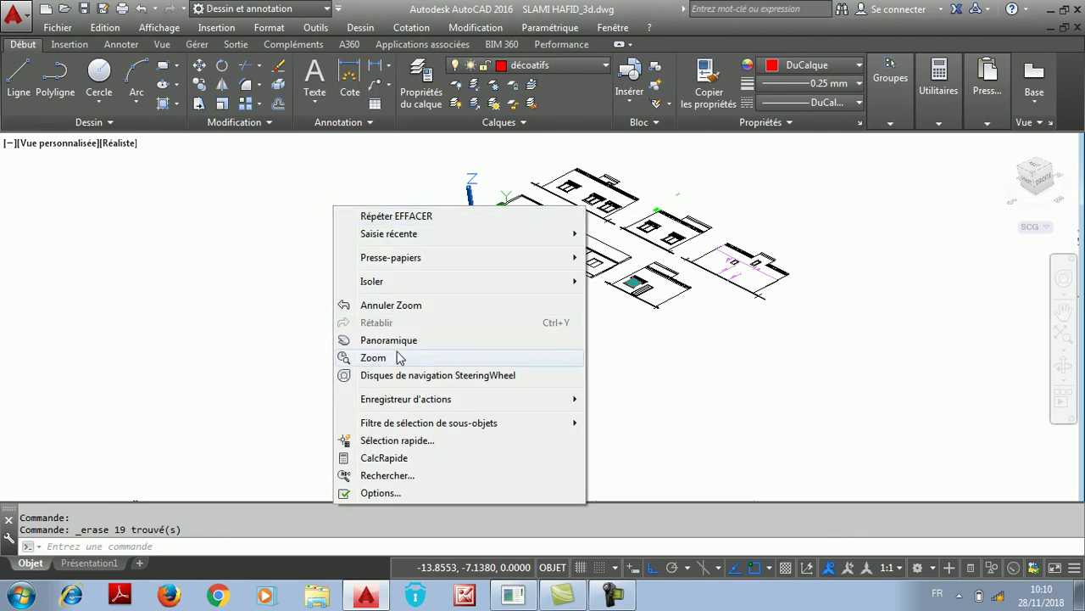
click(416, 446)
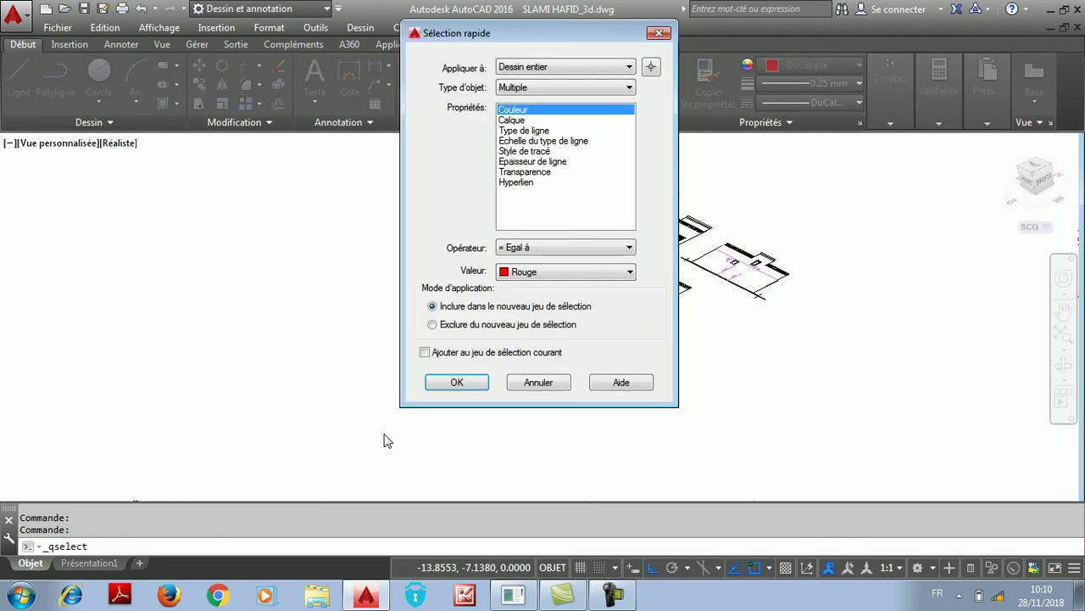
drag(516, 39, 635, 17)
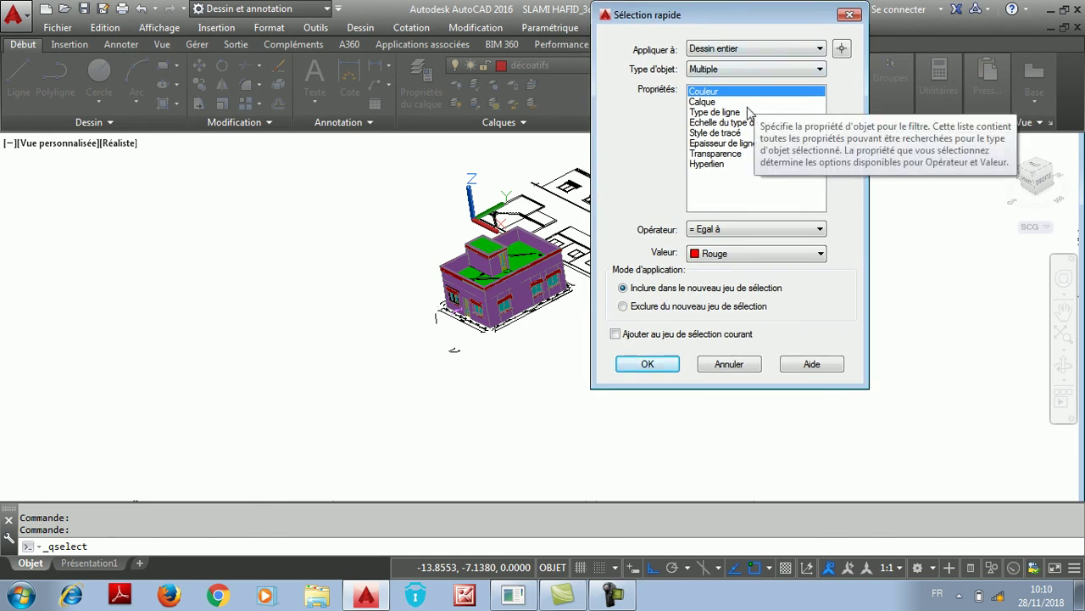
click(820, 70)
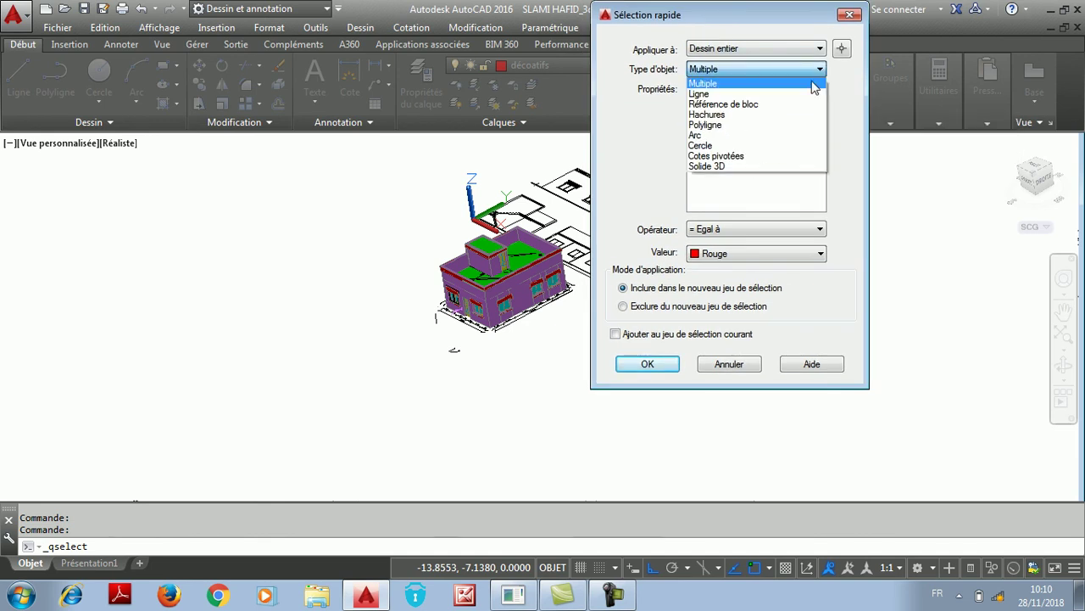
click(768, 165)
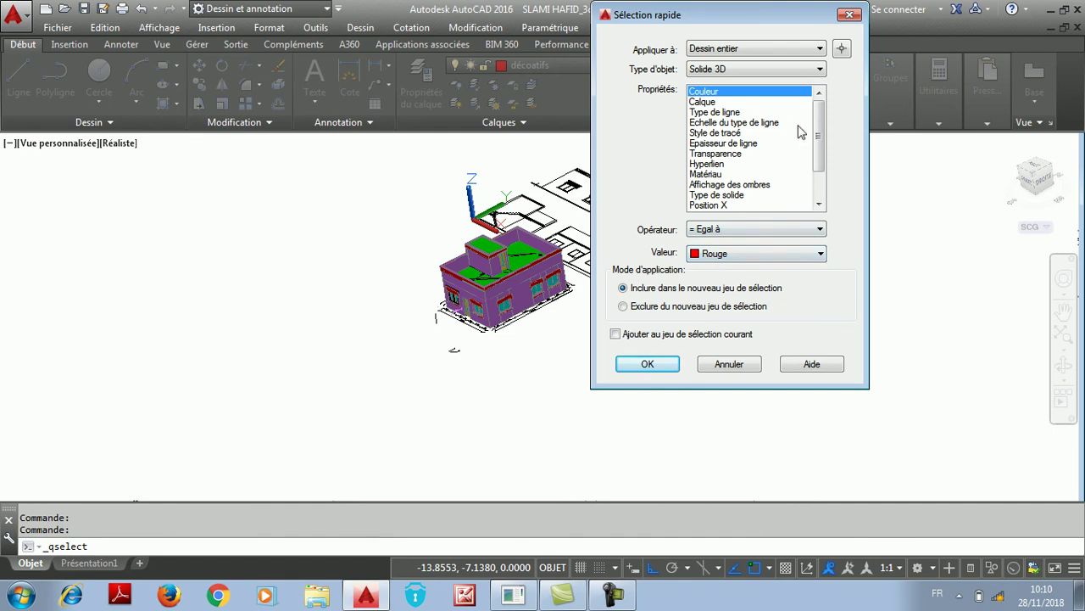
scroll(819, 136, down, 2)
click(820, 229)
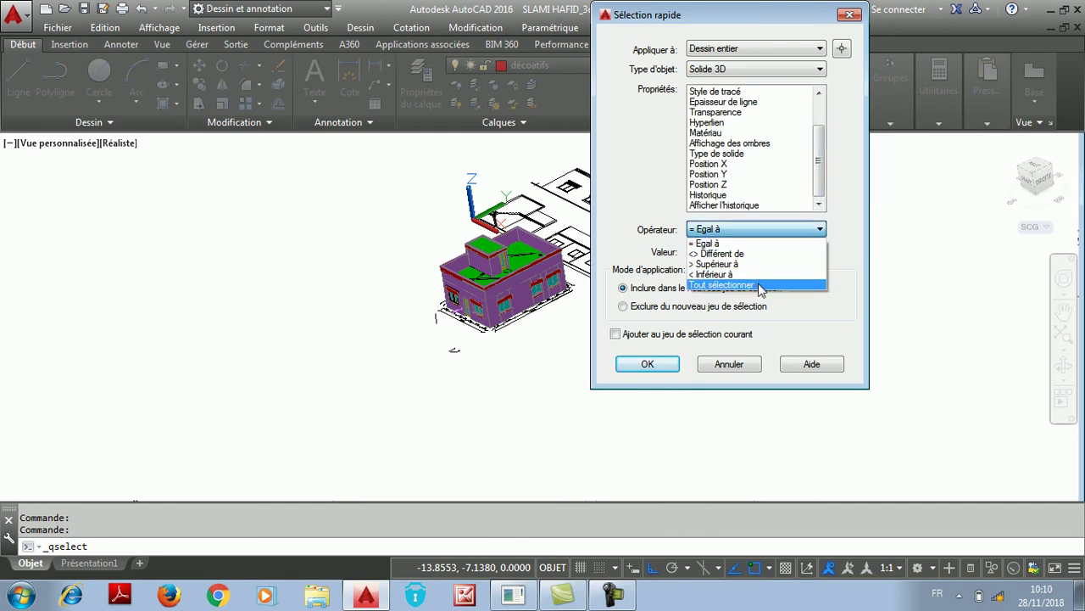
click(758, 285)
click(647, 364)
scroll(530, 314, up, 2)
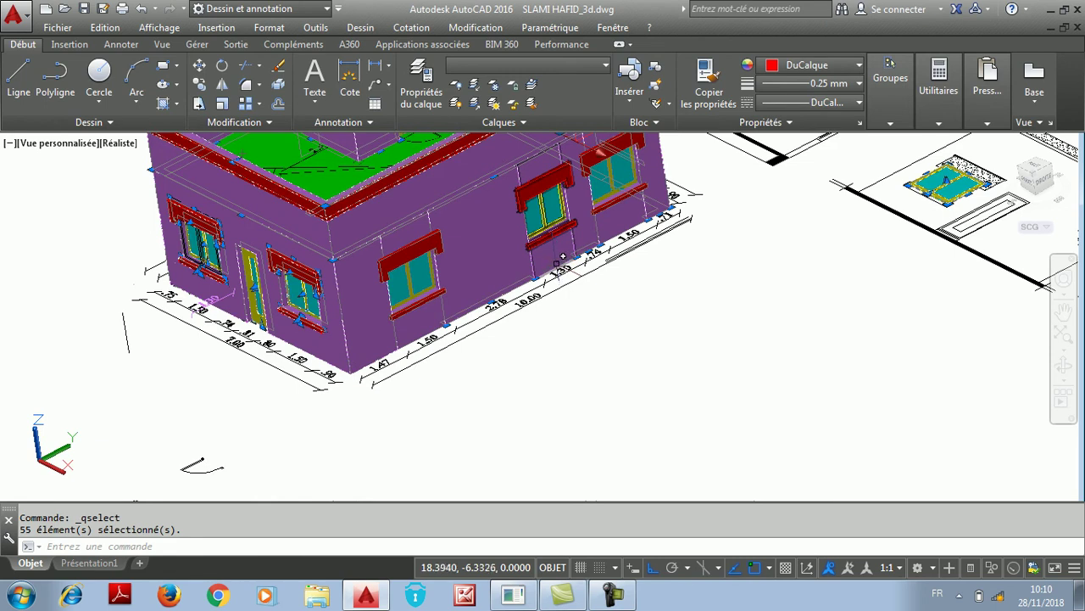
Move the selected 3D solids off the floor plan into the empty area in front, about 19 units at 270°
key(Escape)
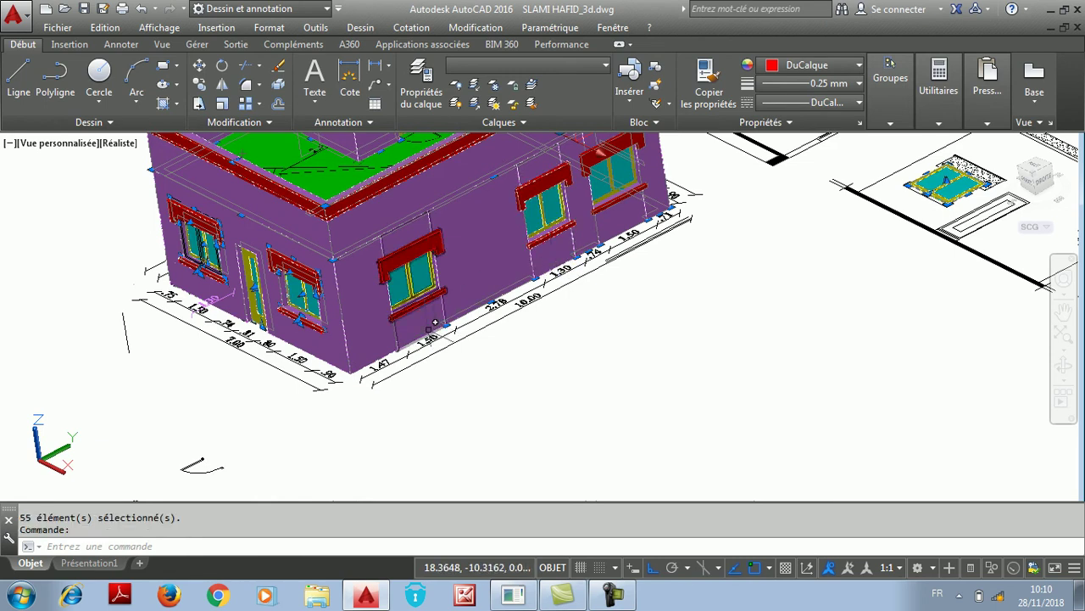
key(Escape)
scroll(536, 348, down, 3)
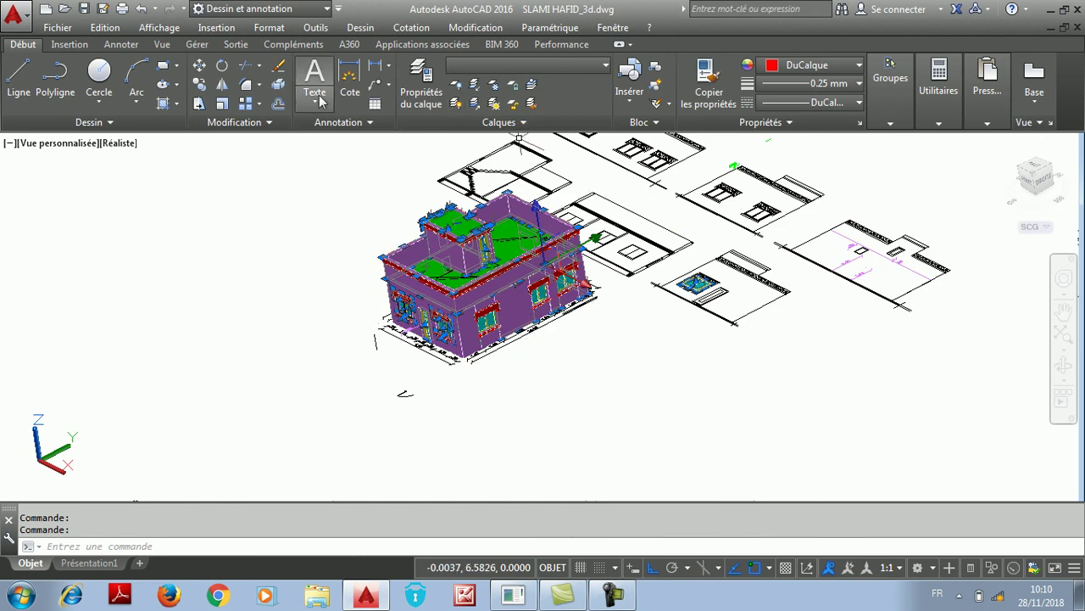
click(198, 65)
click(525, 207)
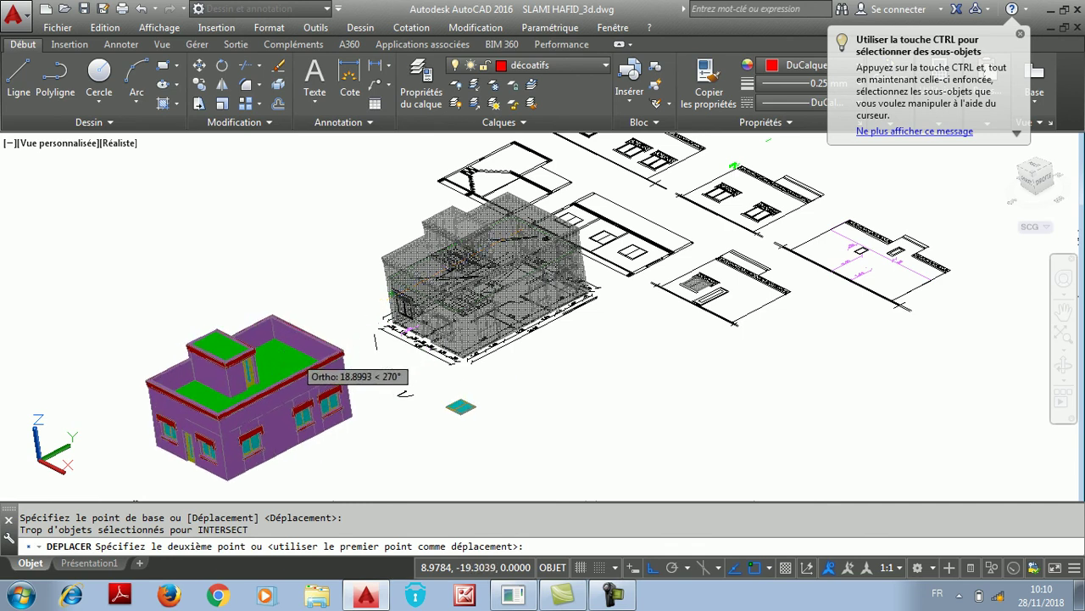
click(297, 355)
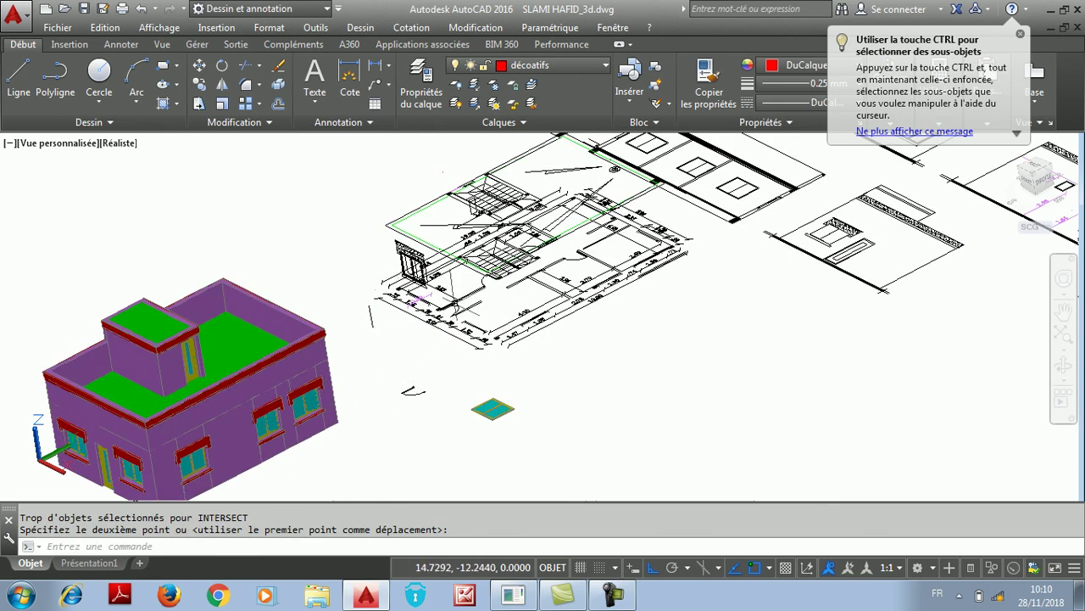
Erase the stray flat window and the small arc mark in front of the floor plan
scroll(462, 267, up, 3)
scroll(462, 280, up, 5)
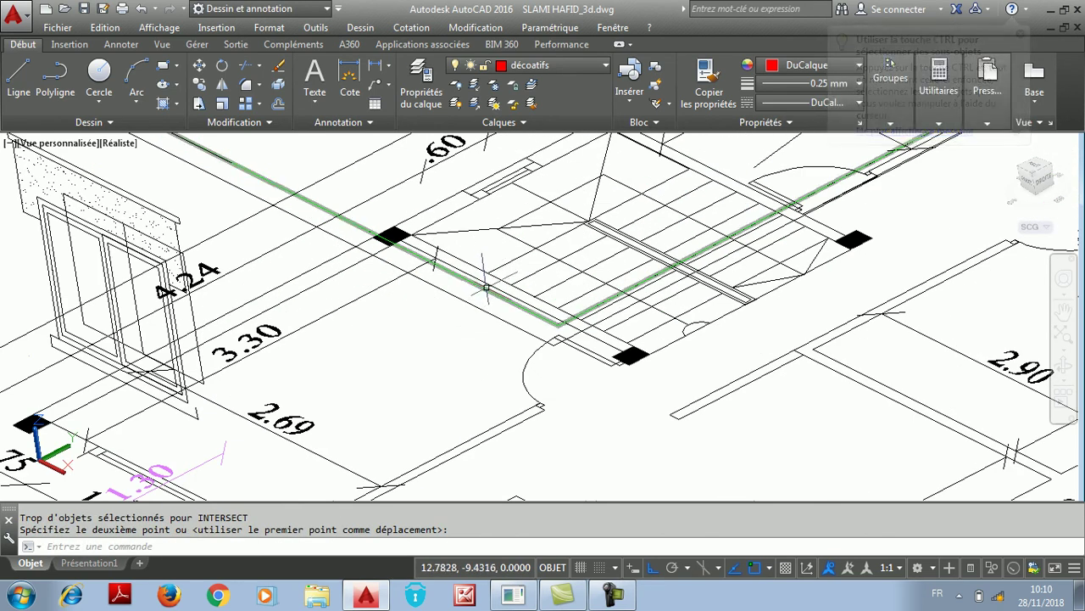
scroll(462, 280, down, 8)
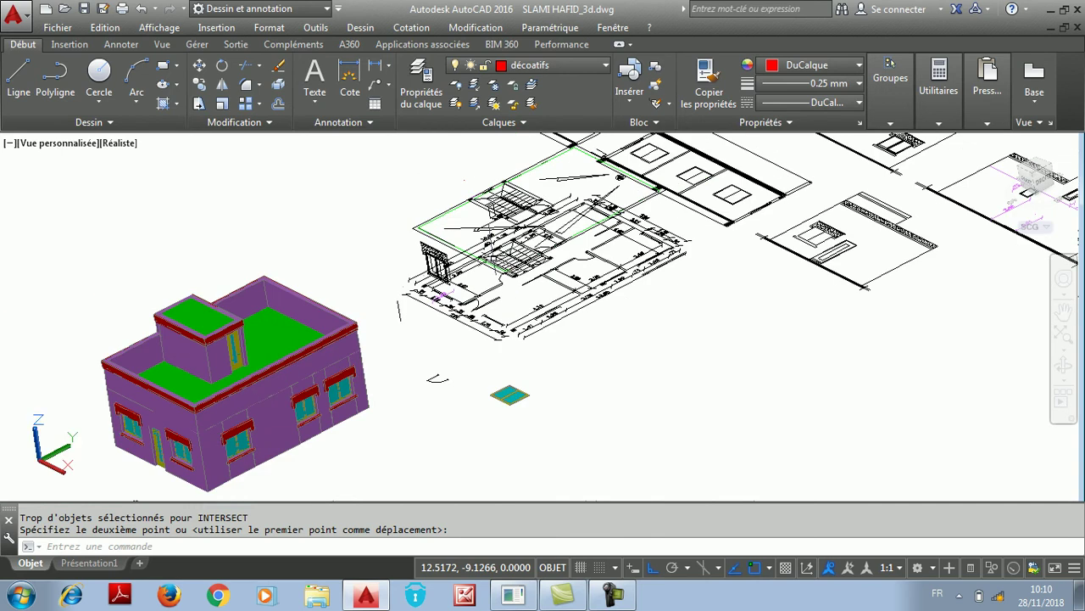
click(546, 365)
click(402, 458)
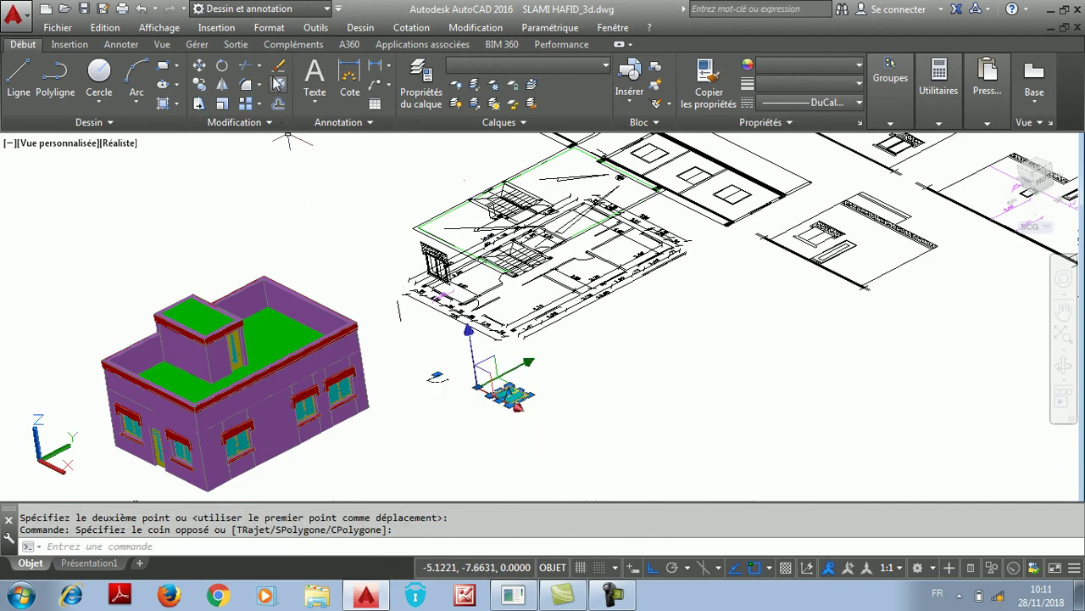
key(Delete)
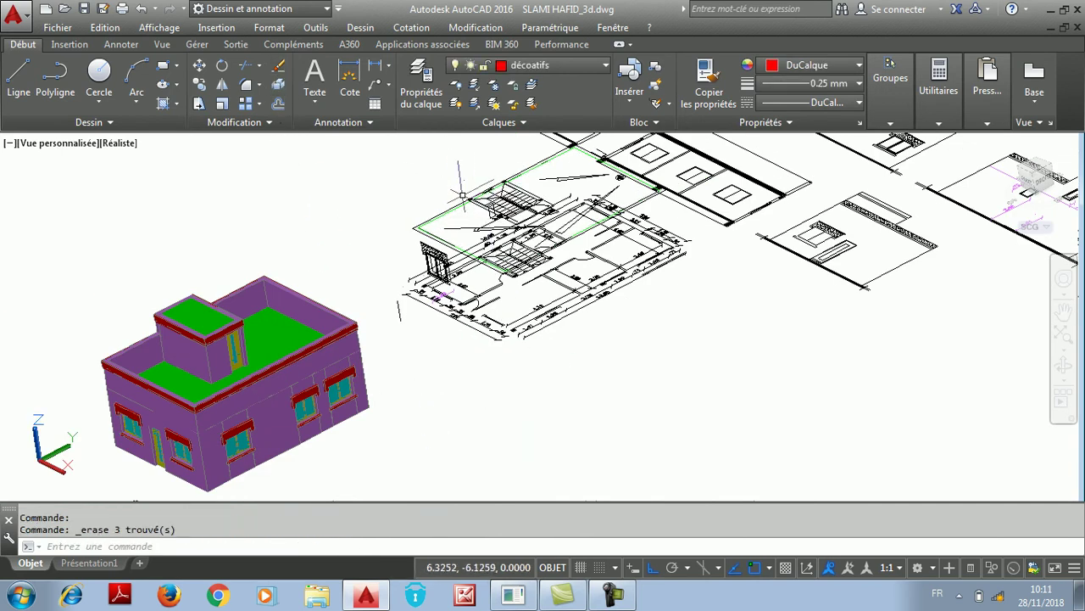
scroll(306, 267, down, 2)
scroll(250, 298, up, 1)
scroll(314, 227, up, 3)
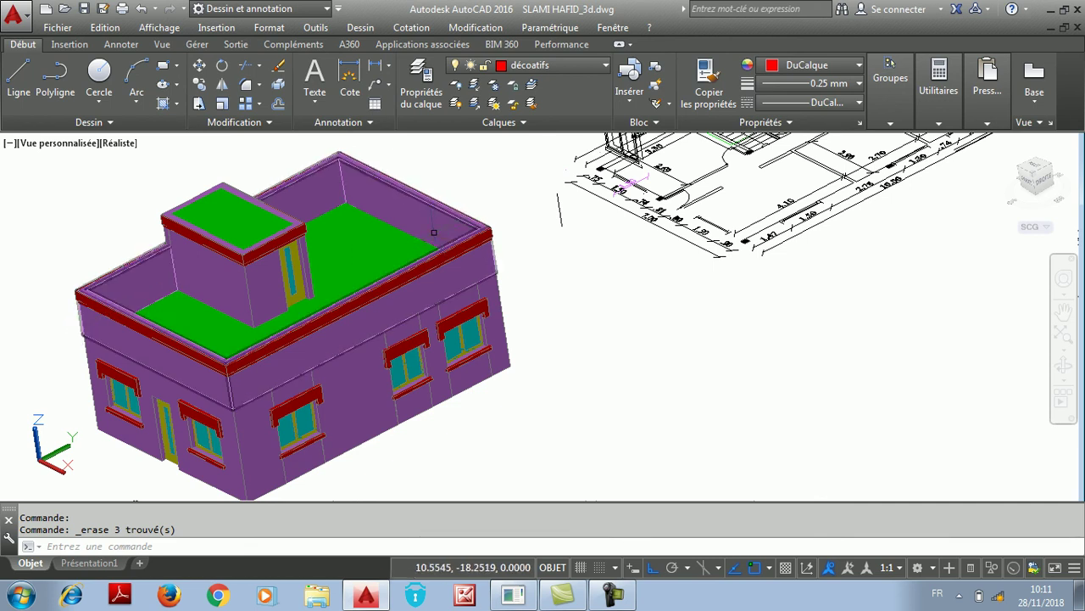
Undo the erasure of the stray objects and the move of the 3D solids off the floor plan
click(141, 9)
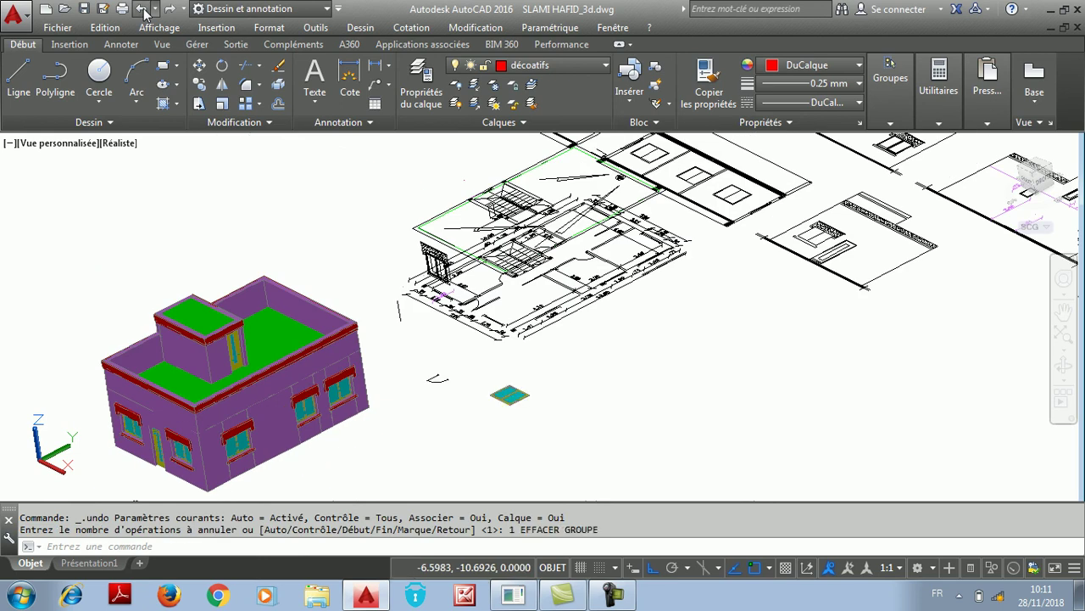
click(140, 10)
click(140, 9)
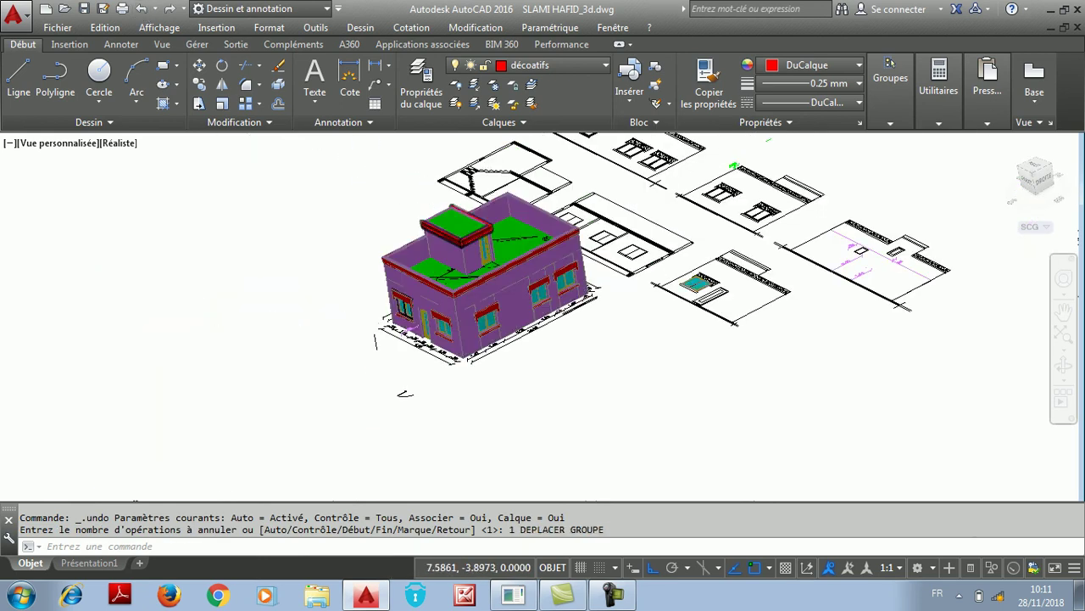
Quick-select all Solide 3D objects in the entire drawing using the operator Tout sélectionner
scroll(472, 246, up, 3)
right_click(201, 193)
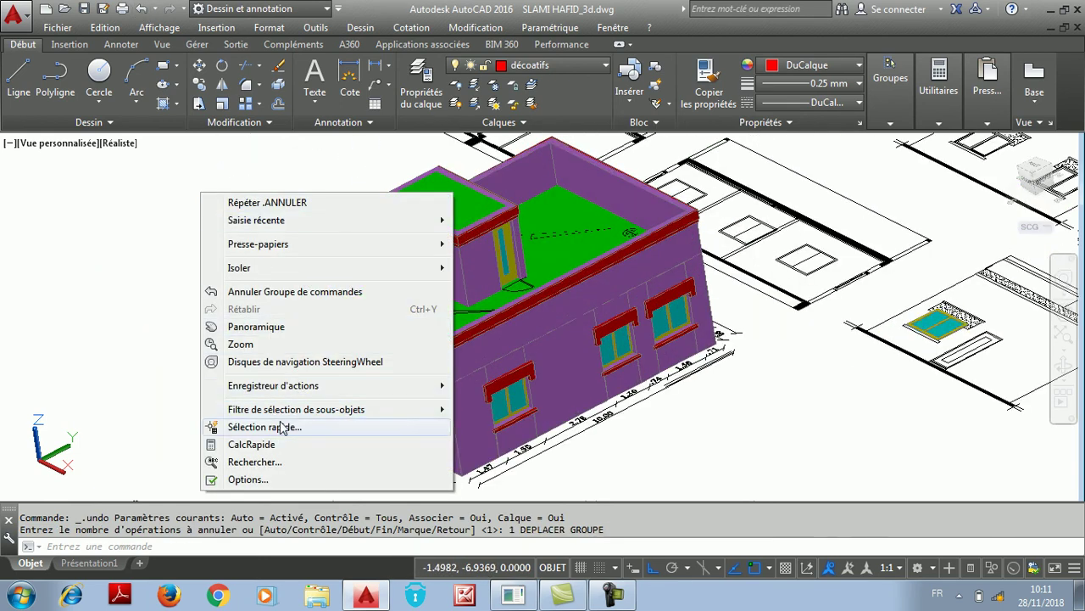
click(282, 426)
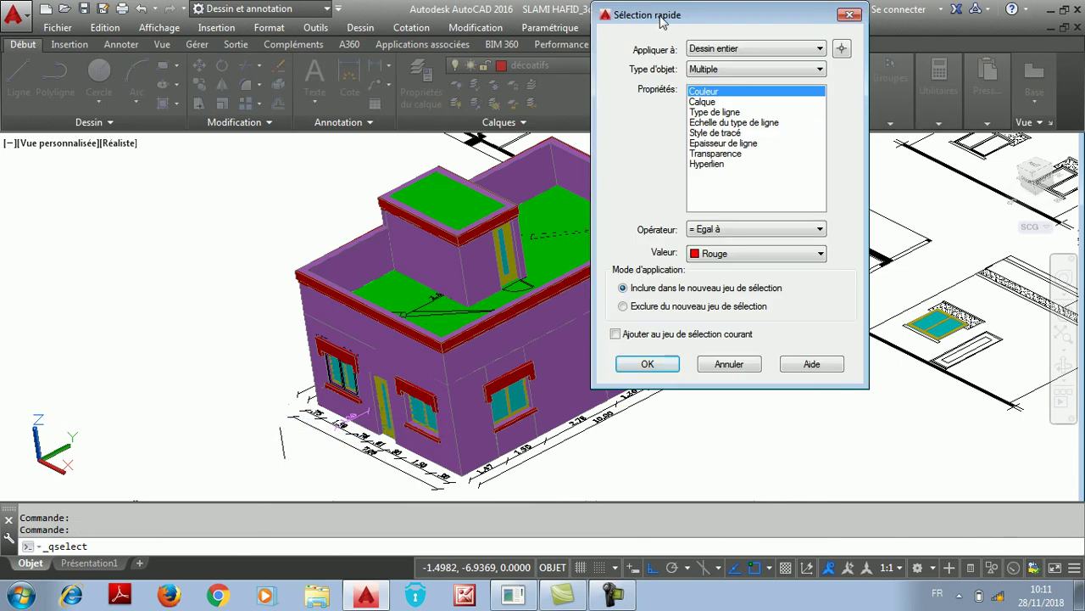
drag(663, 21, 738, 22)
click(894, 69)
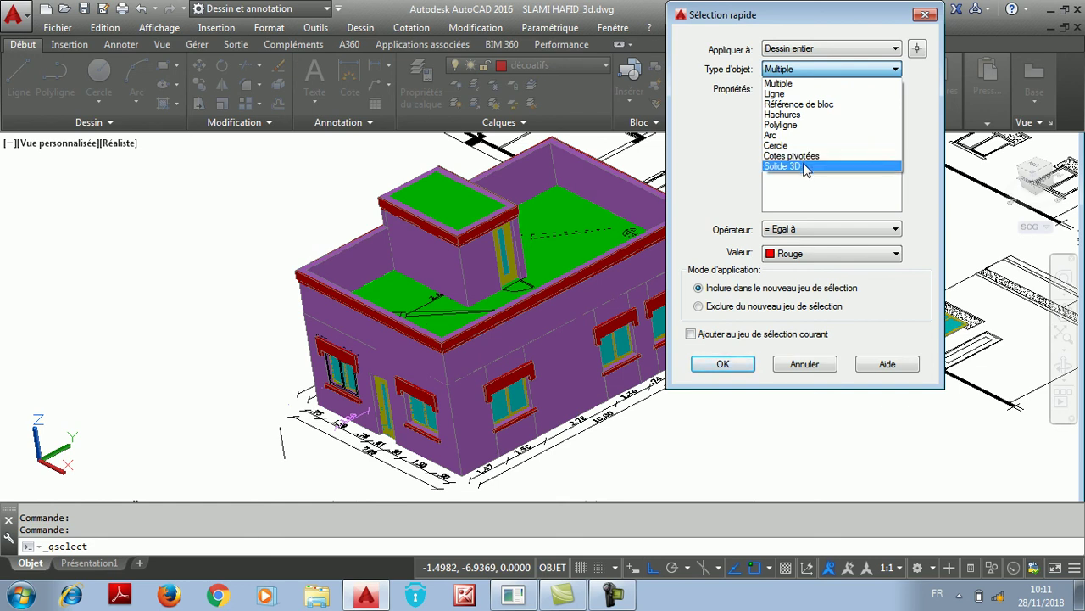
click(804, 167)
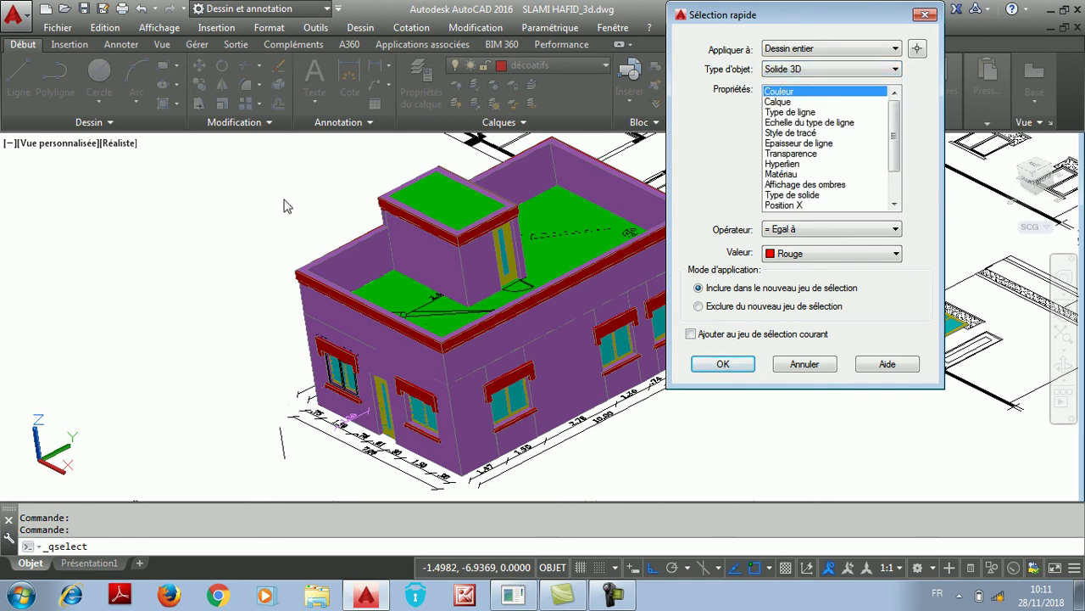
drag(893, 122, 899, 174)
click(814, 229)
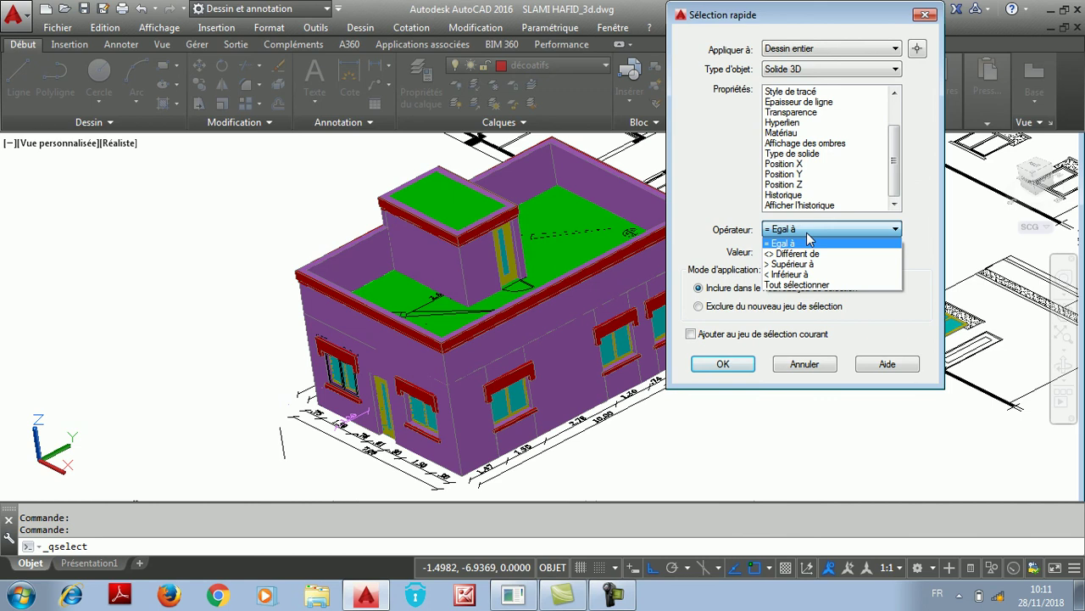
click(806, 285)
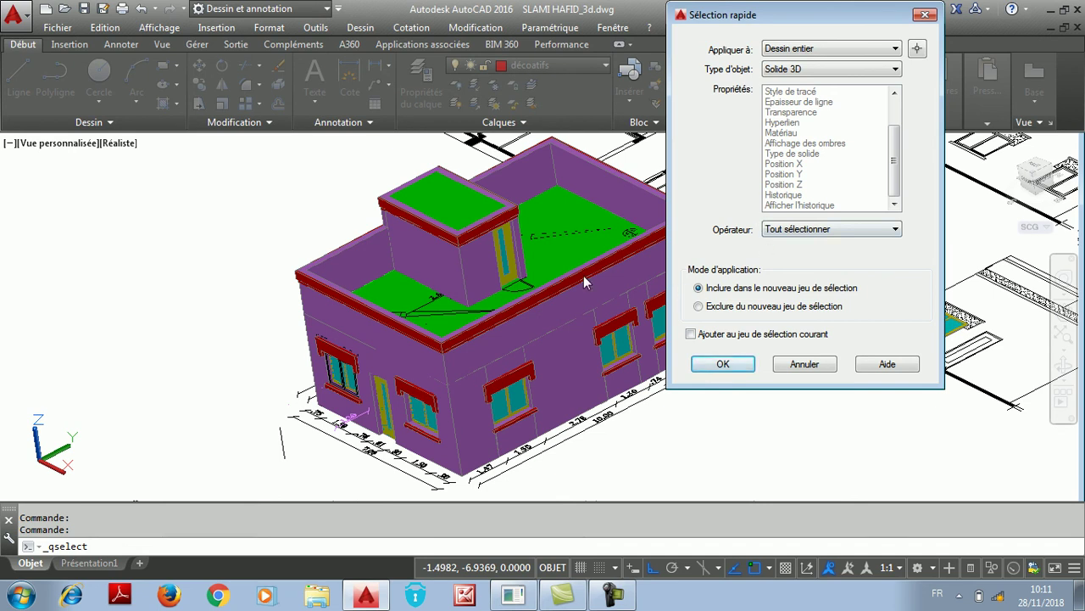
click(723, 364)
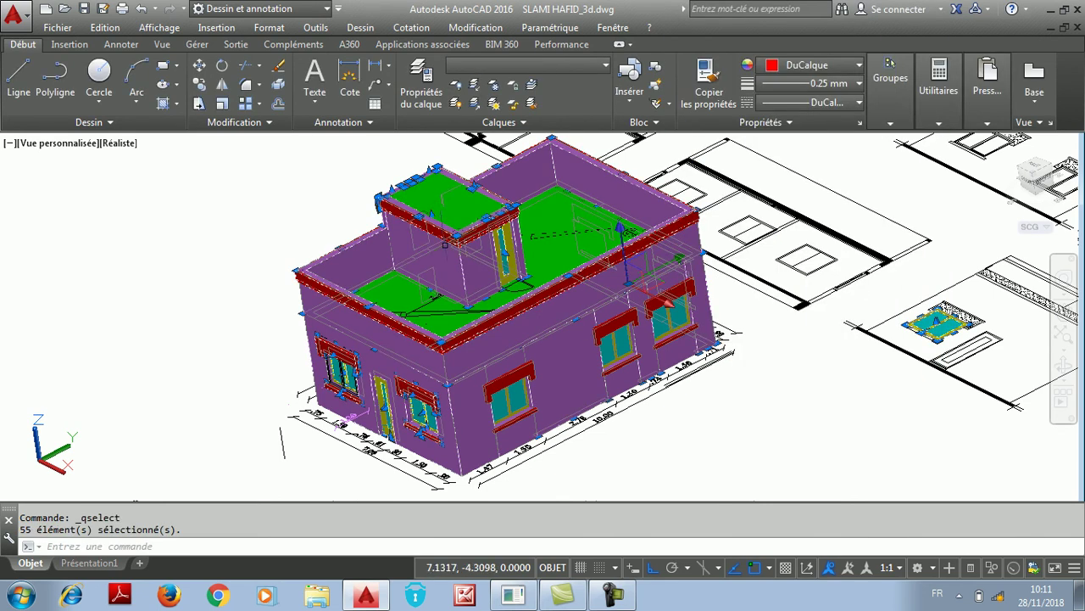
Add the three wall sections around the long side façade's windows to the current selection
scroll(454, 237, up, 6)
scroll(577, 263, down, 6)
scroll(593, 401, up, 5)
click(588, 412)
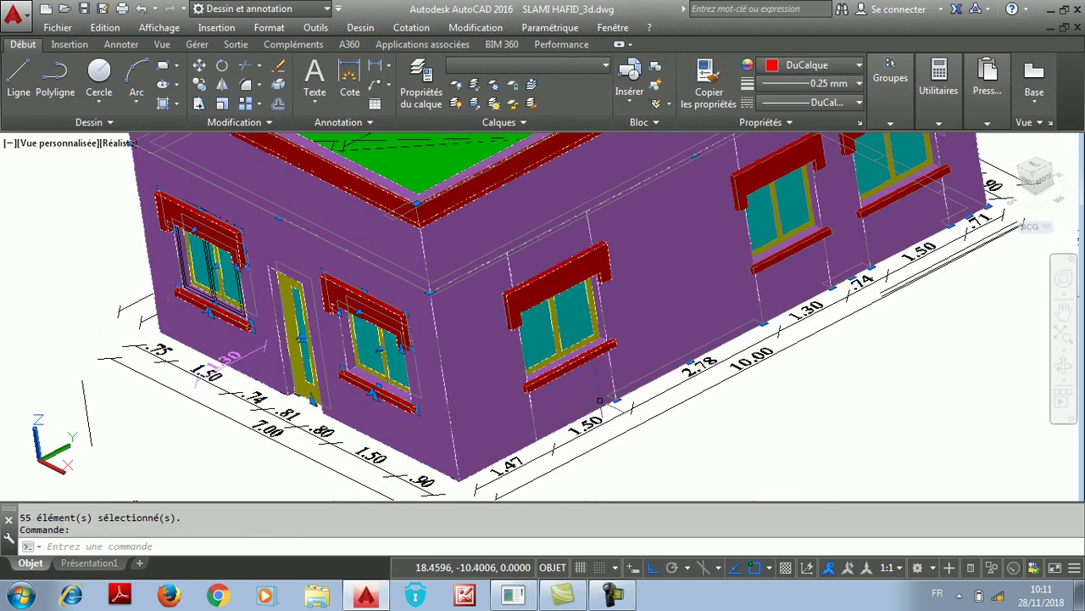
click(804, 308)
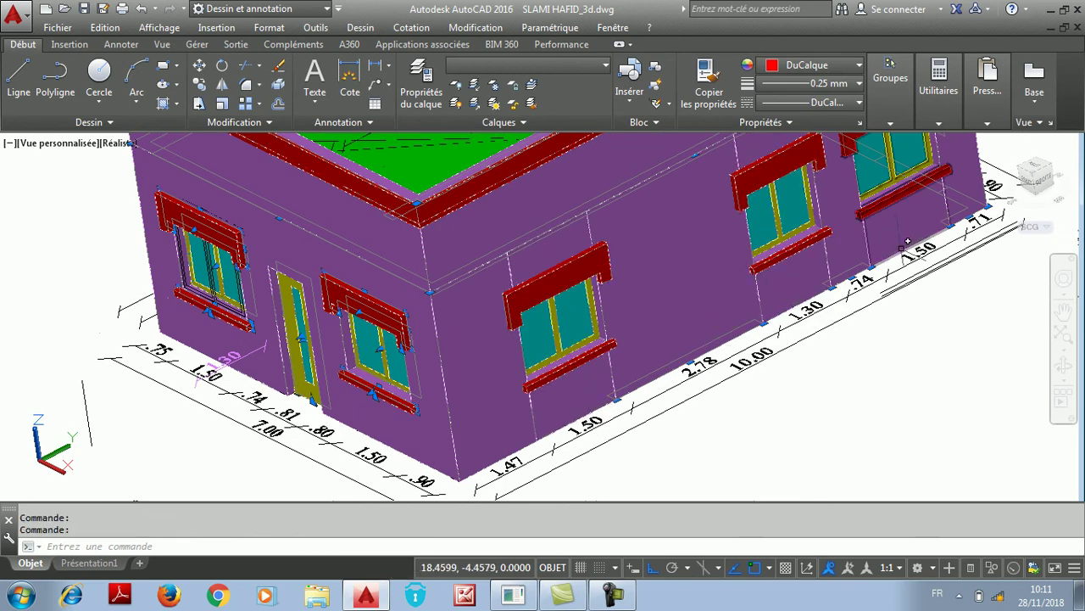
scroll(724, 252, down, 6)
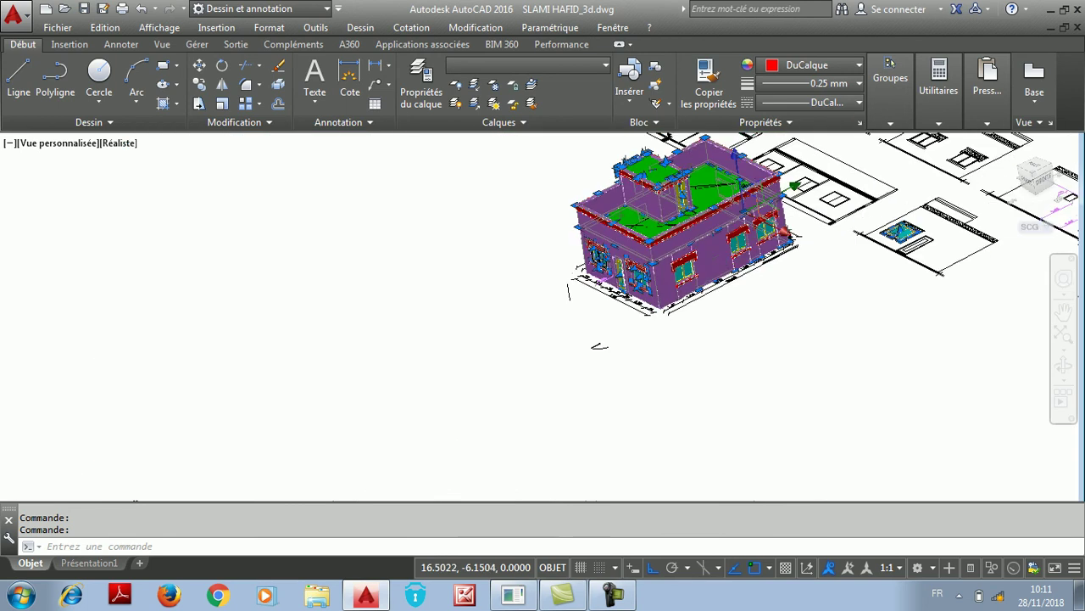
Move the complete selected house off the floor plan into the empty area in front
click(199, 65)
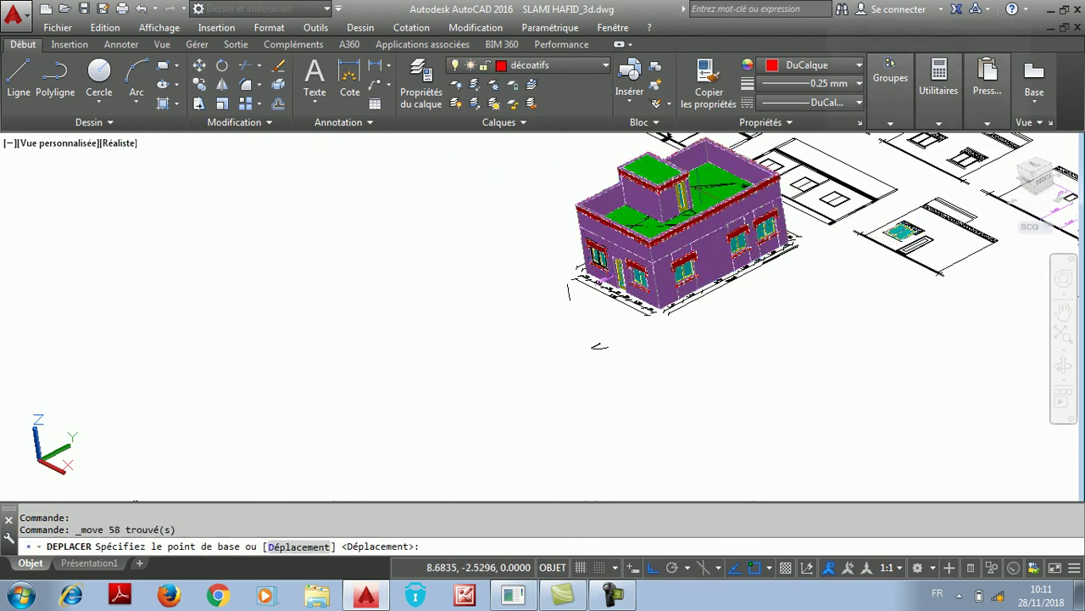
click(750, 200)
click(389, 372)
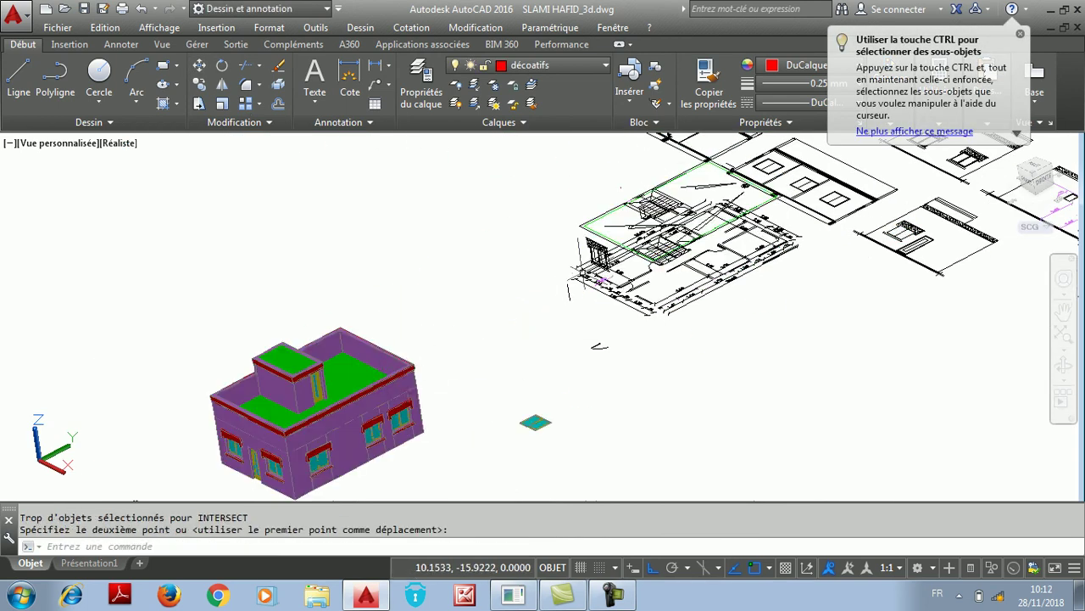
Erase the stray flat window lying beside the moved house
scroll(560, 251, up, 5)
scroll(604, 182, down, 5)
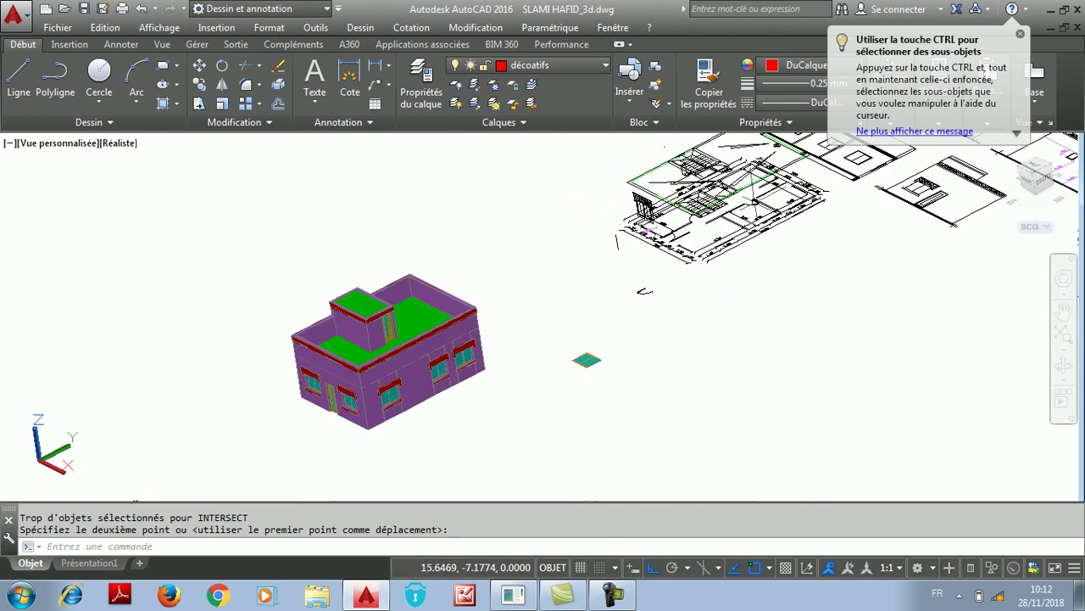
click(622, 336)
click(574, 387)
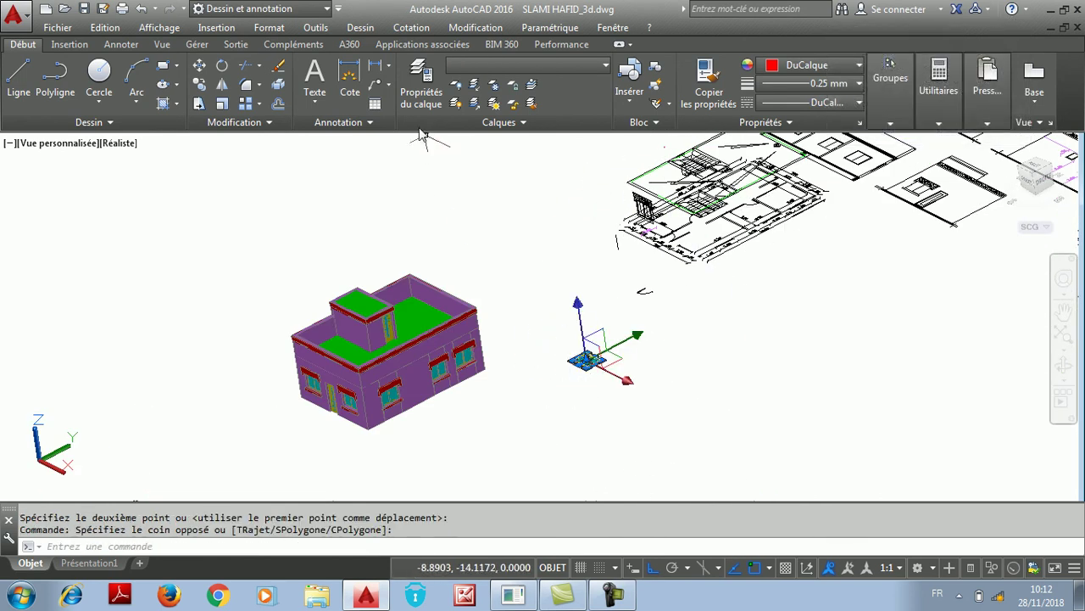
click(279, 69)
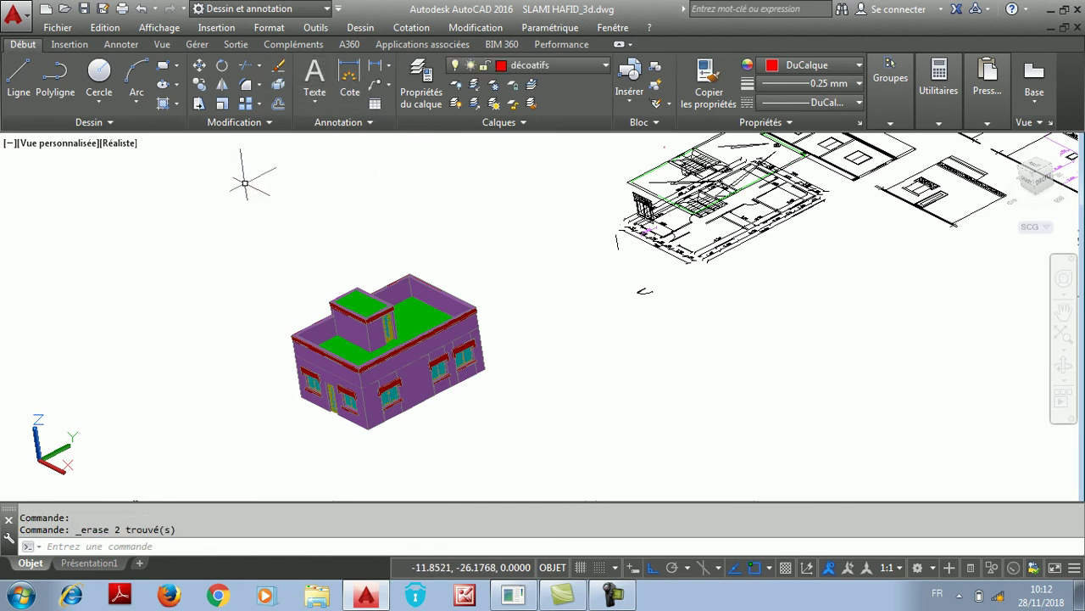
Orbit freely around the 3D model to examine the house's front, opposite side façade and roof
click(159, 27)
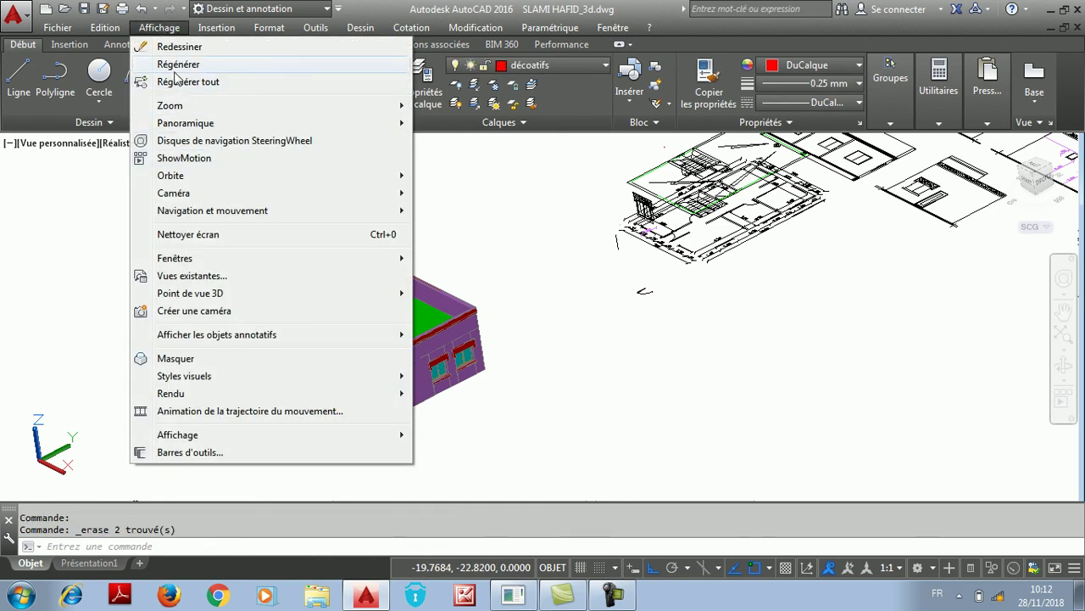
mouse_move(183, 183)
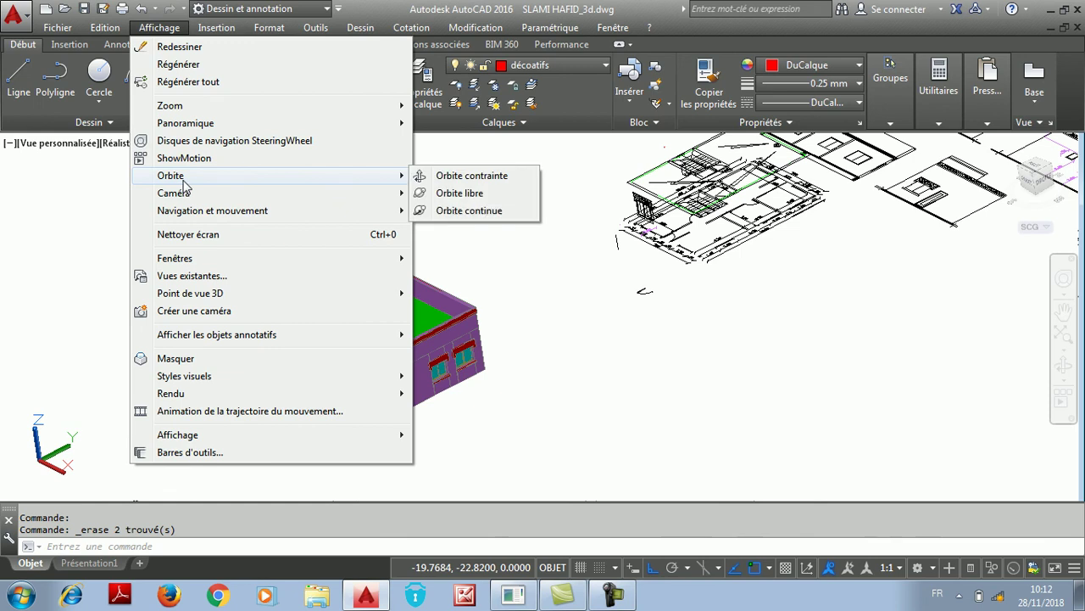
click(450, 195)
drag(397, 325, 566, 275)
right_click(549, 292)
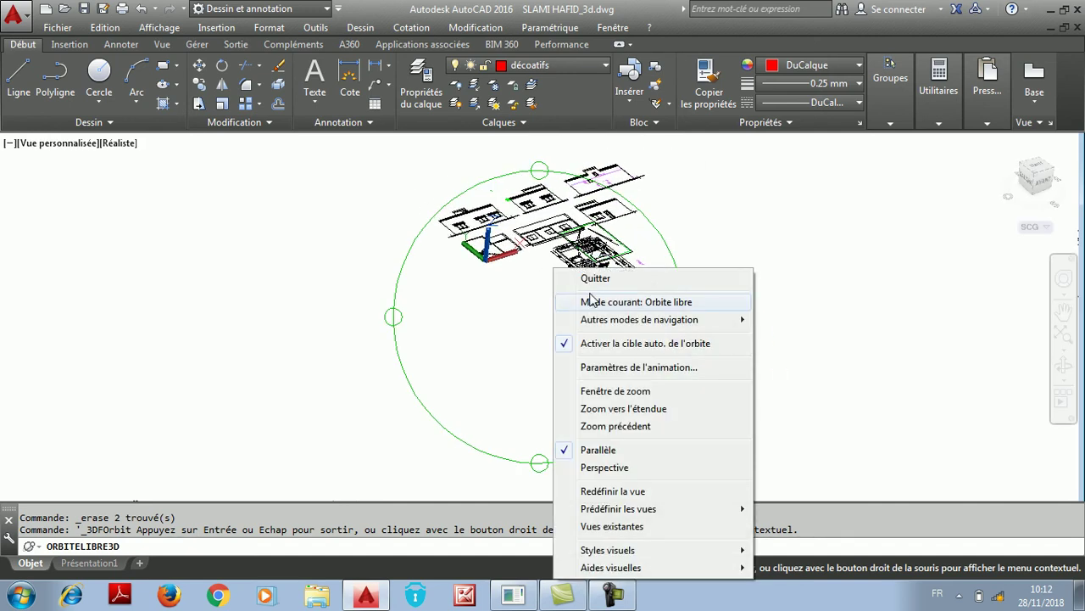
click(598, 276)
scroll(747, 360, up, 2)
scroll(664, 327, down, 4)
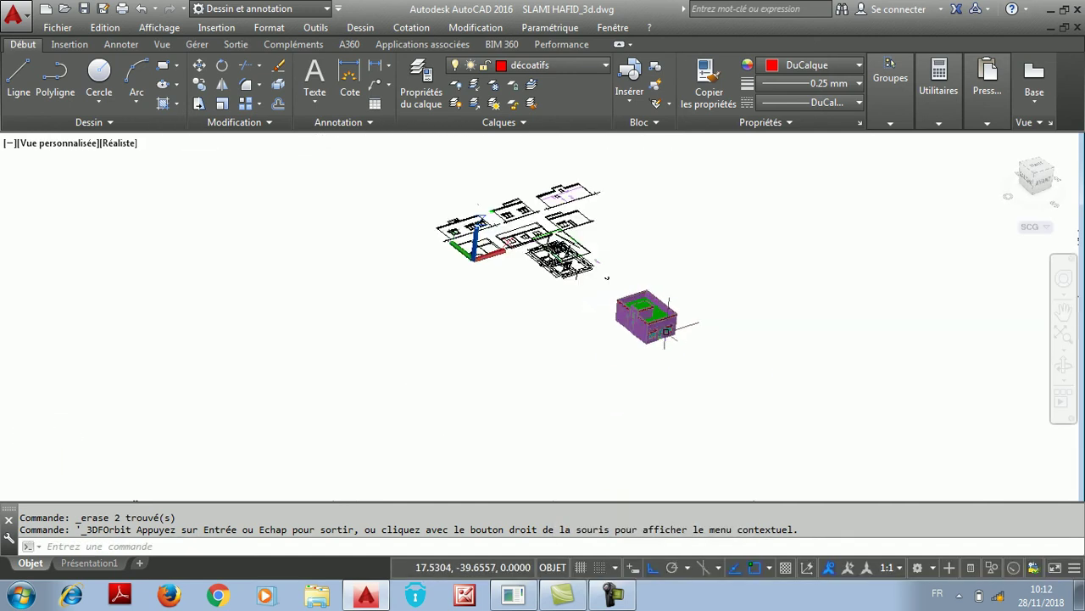
scroll(671, 304, up, 1)
scroll(701, 317, up, 5)
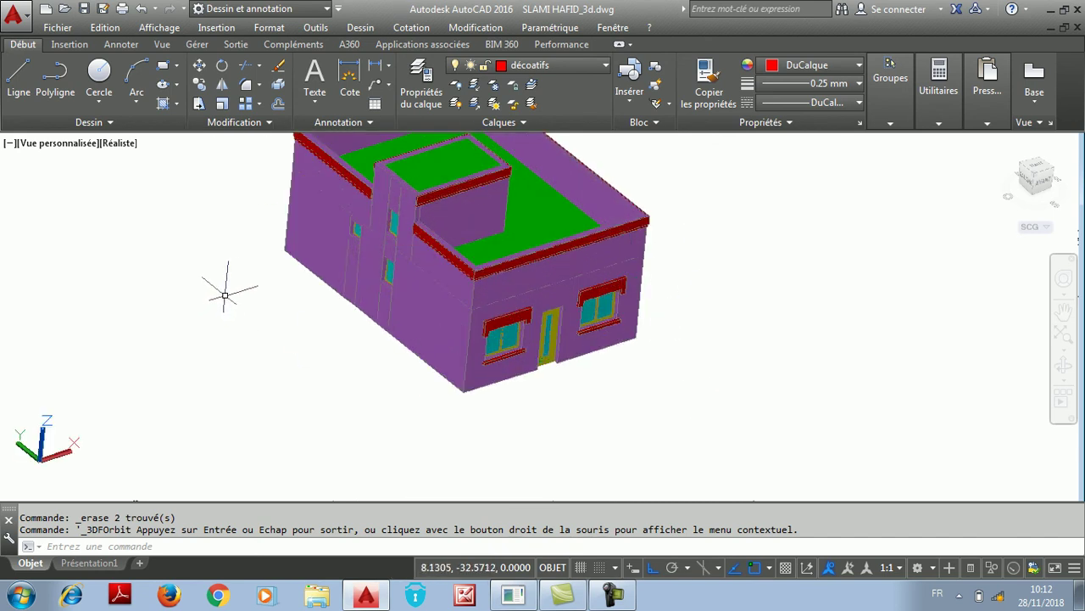
scroll(286, 303, down, 3)
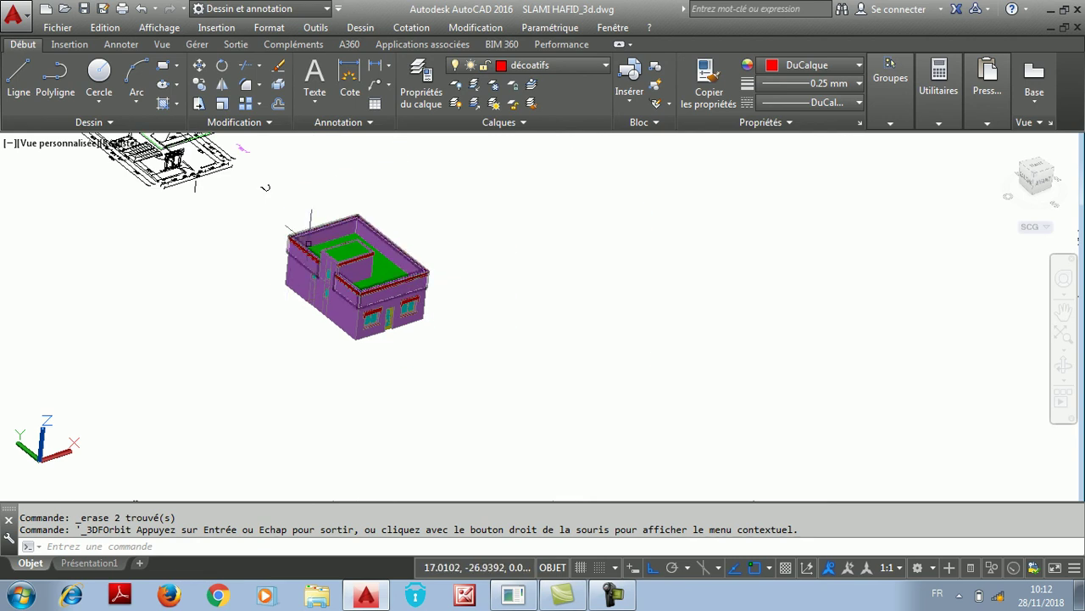
scroll(392, 288, up, 1)
scroll(393, 287, up, 3)
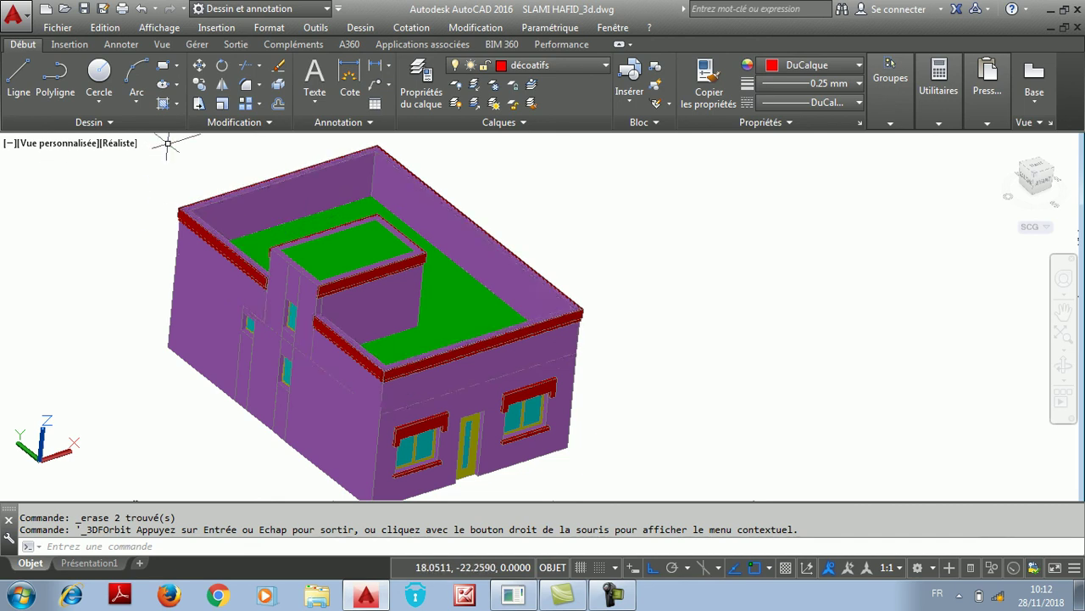
Save the drawing with the separated house in view
scroll(185, 149, down, 2)
key(Escape)
key(Escape)
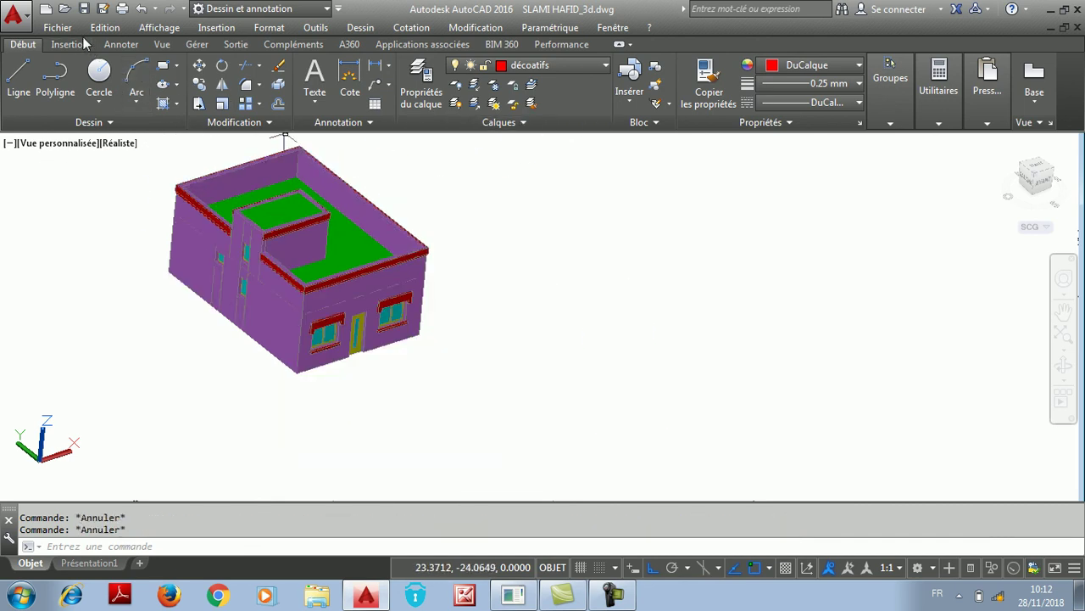
click(84, 10)
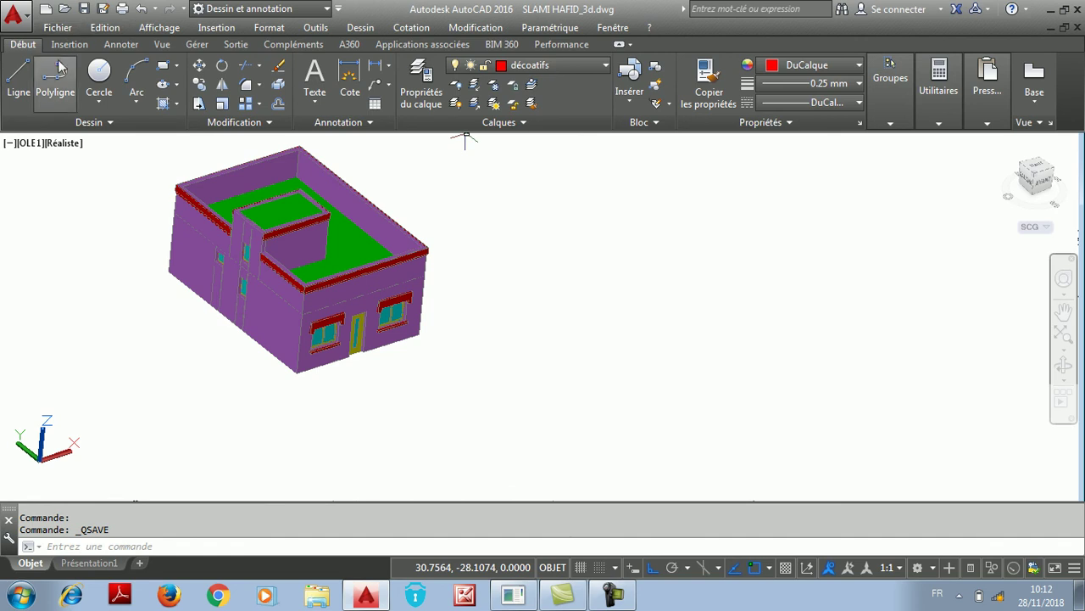
Set the colour of layer Calque1 to index 31 in the layer properties
click(429, 89)
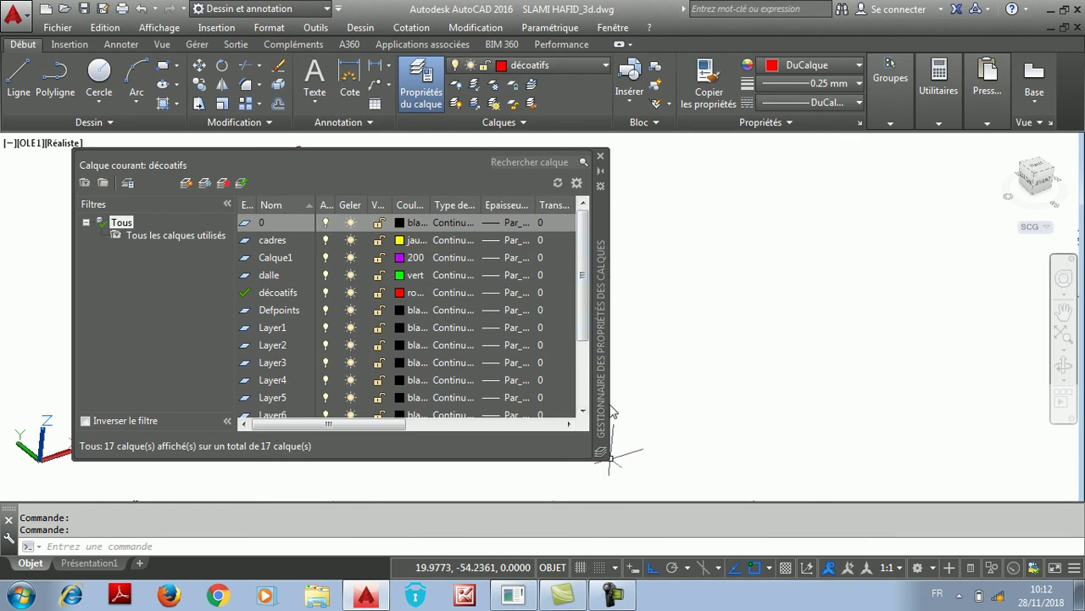
click(407, 258)
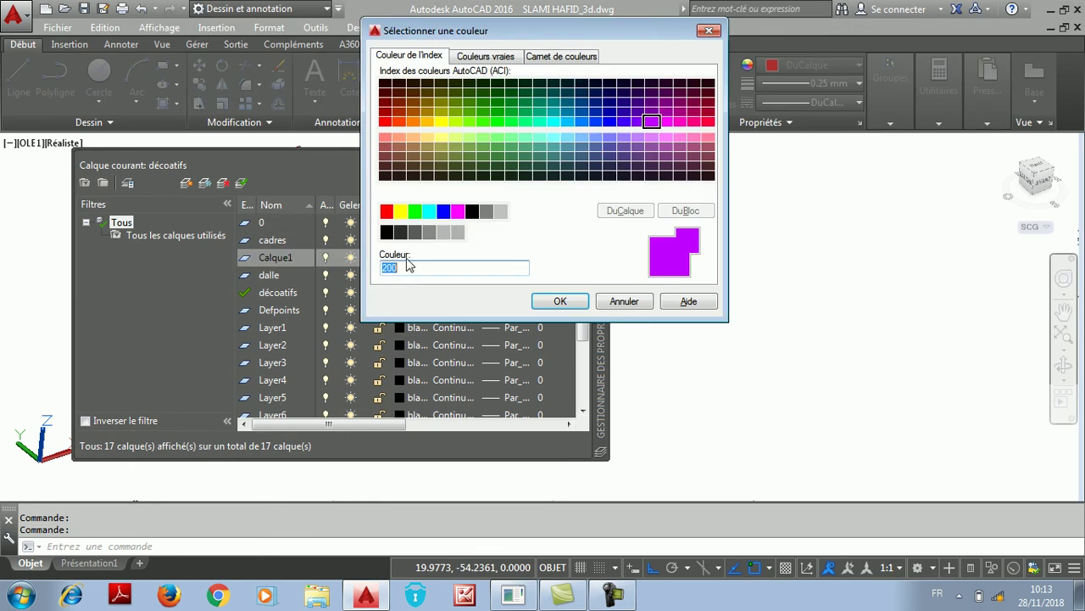
click(416, 137)
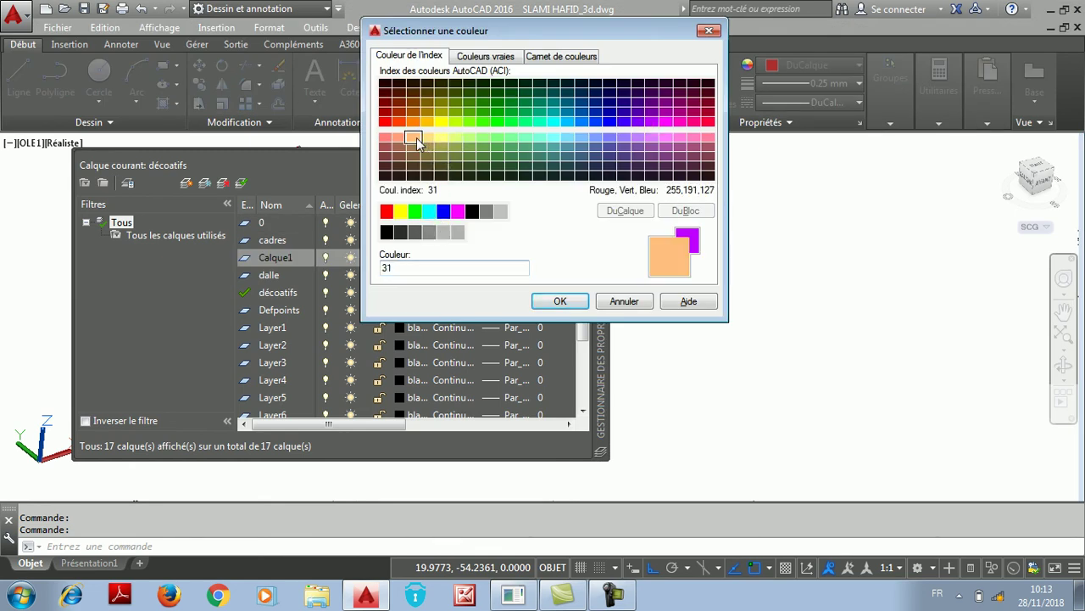
click(575, 303)
click(600, 157)
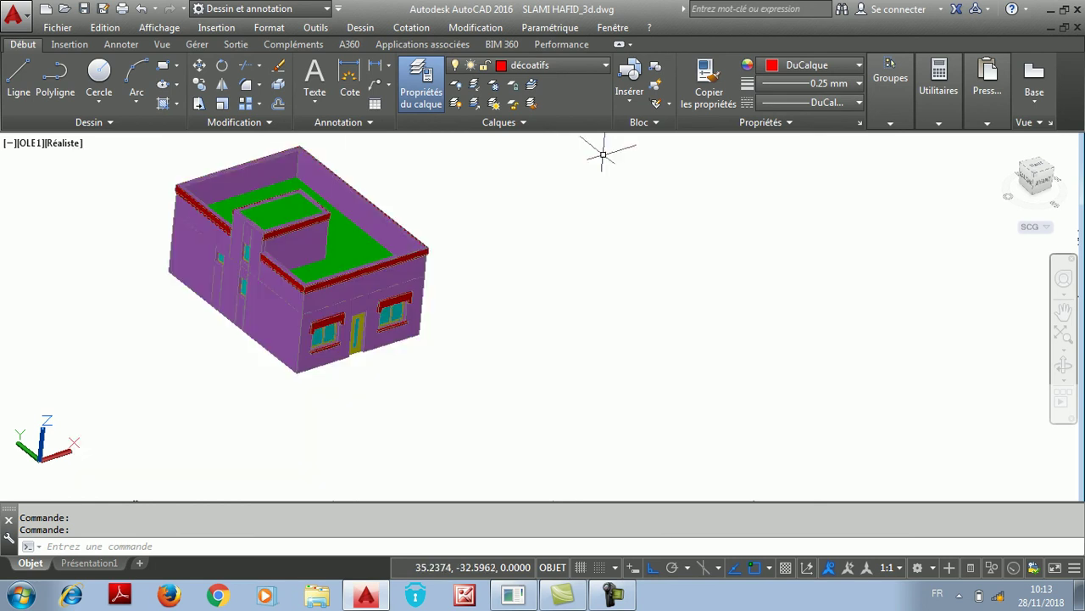
Set the colour of layer murs to index 41 in the layer properties
click(424, 85)
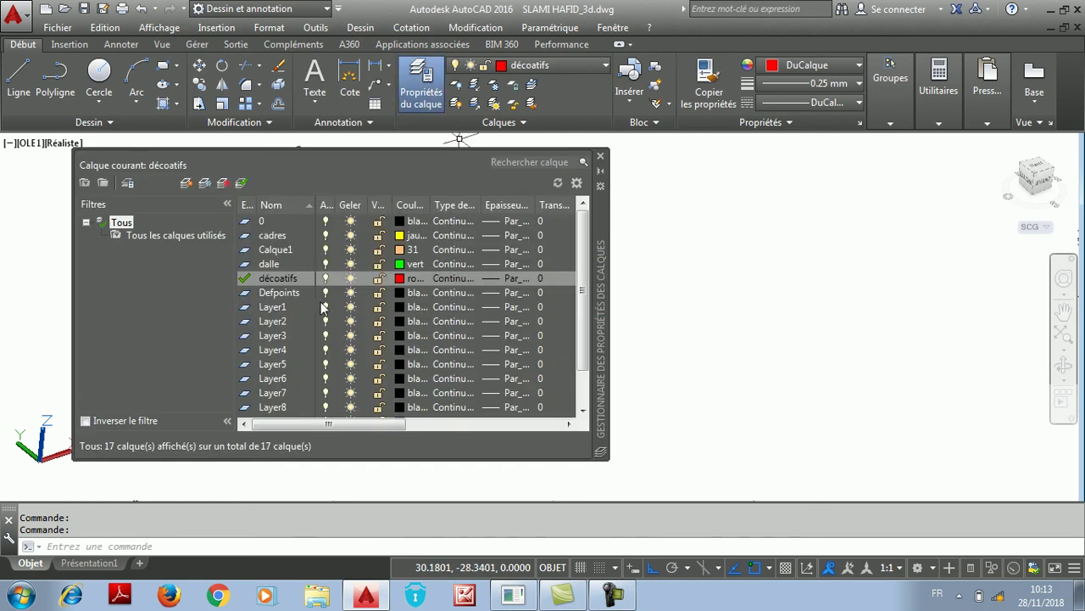
click(461, 160)
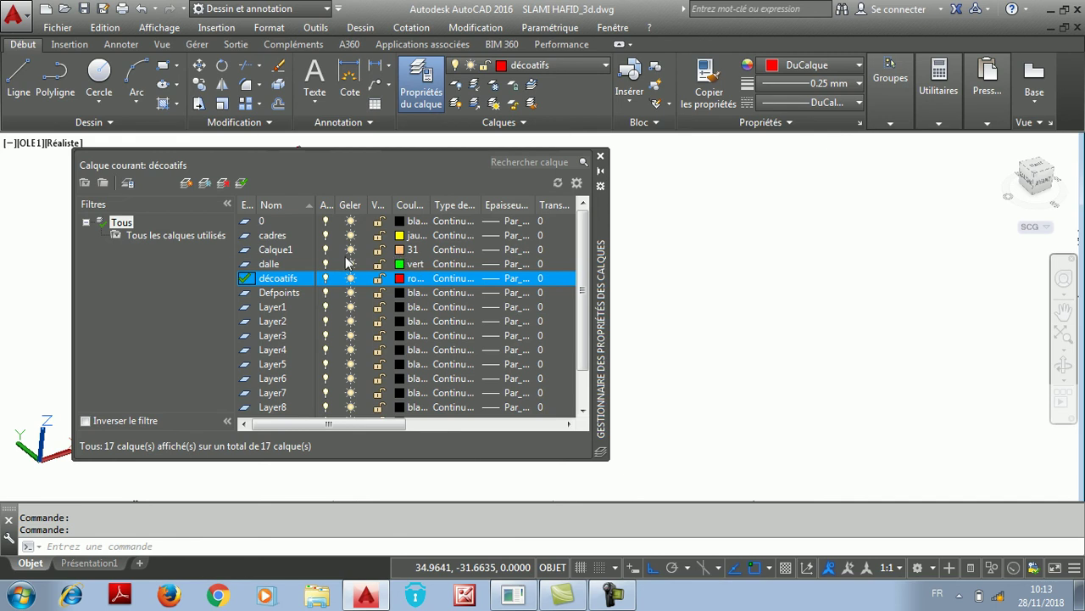
double_click(278, 250)
scroll(288, 271, down, 1)
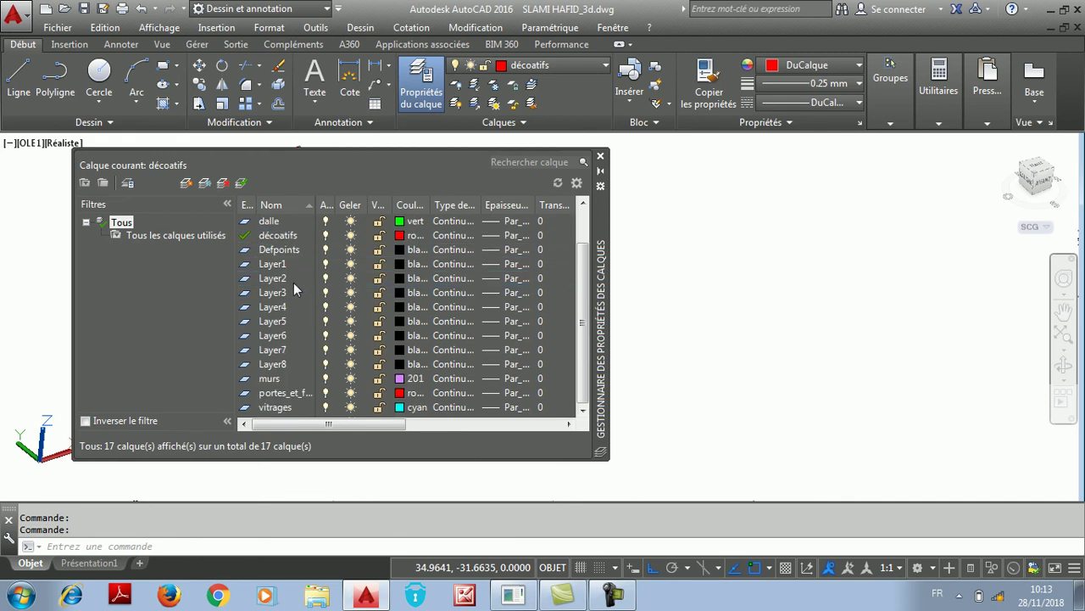
click(399, 379)
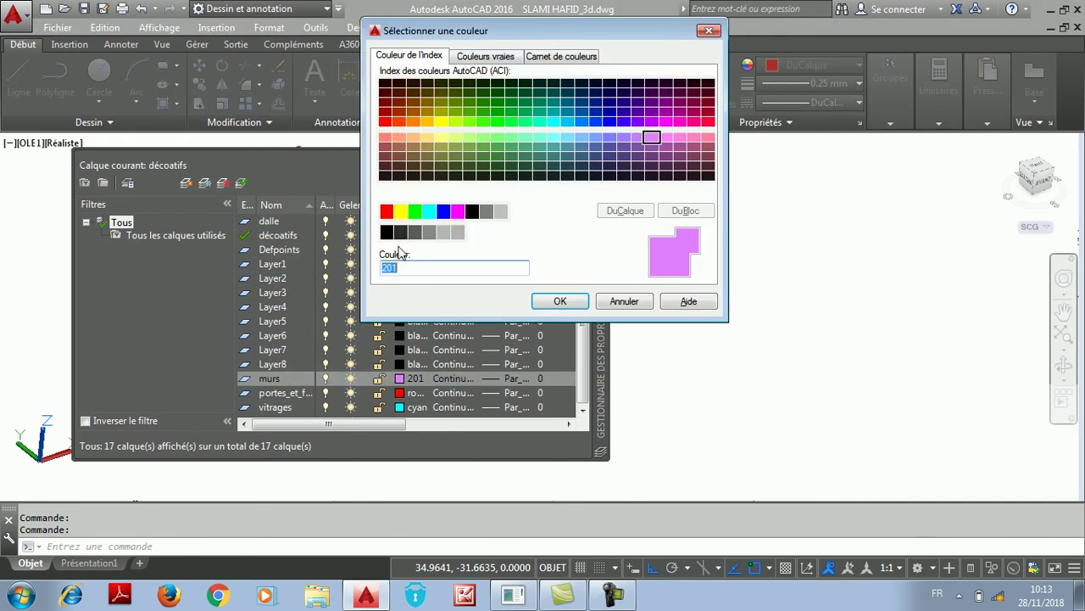
click(426, 138)
click(558, 304)
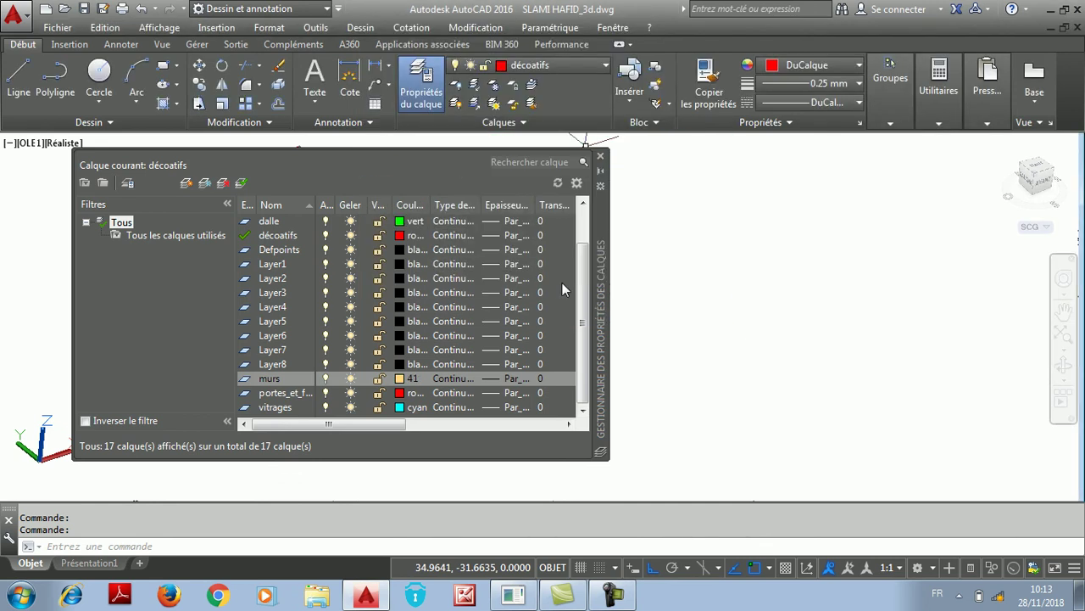
Close the layer properties and examine the recoloured house's walls, roof terrace and façade openings, both close up and as a whole
click(601, 156)
scroll(526, 292, up, 6)
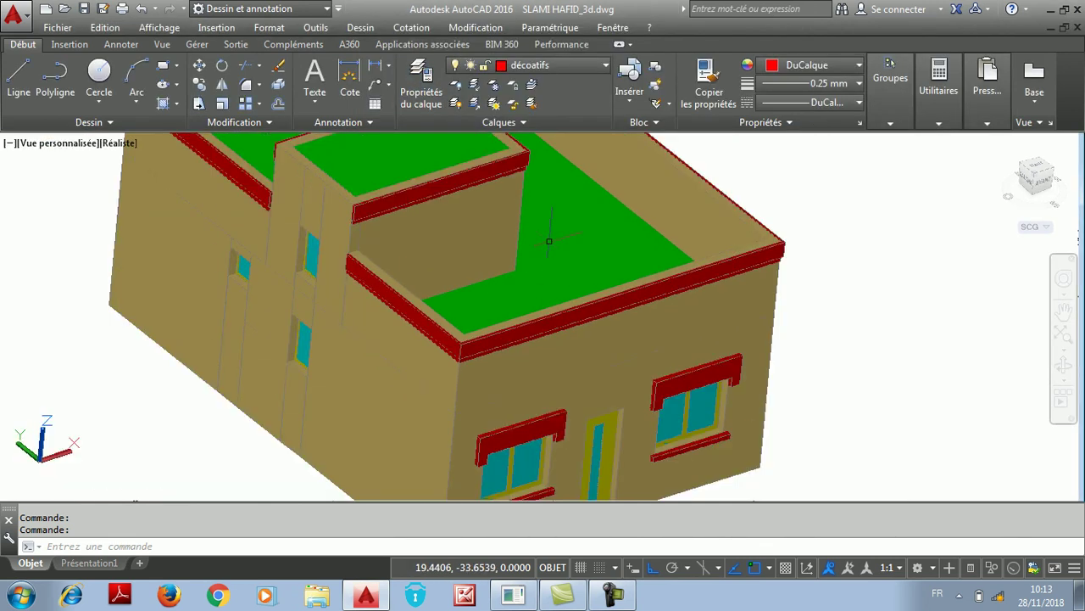
scroll(546, 290, down, 5)
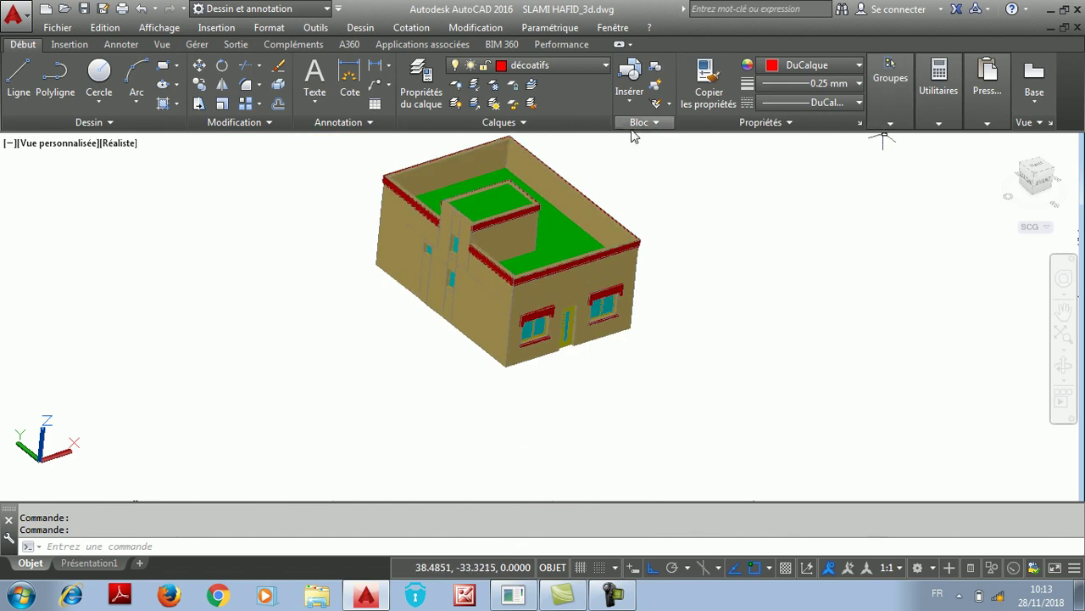
scroll(791, 135, up, 3)
scroll(636, 327, down, 3)
scroll(637, 328, up, 5)
scroll(555, 356, down, 2)
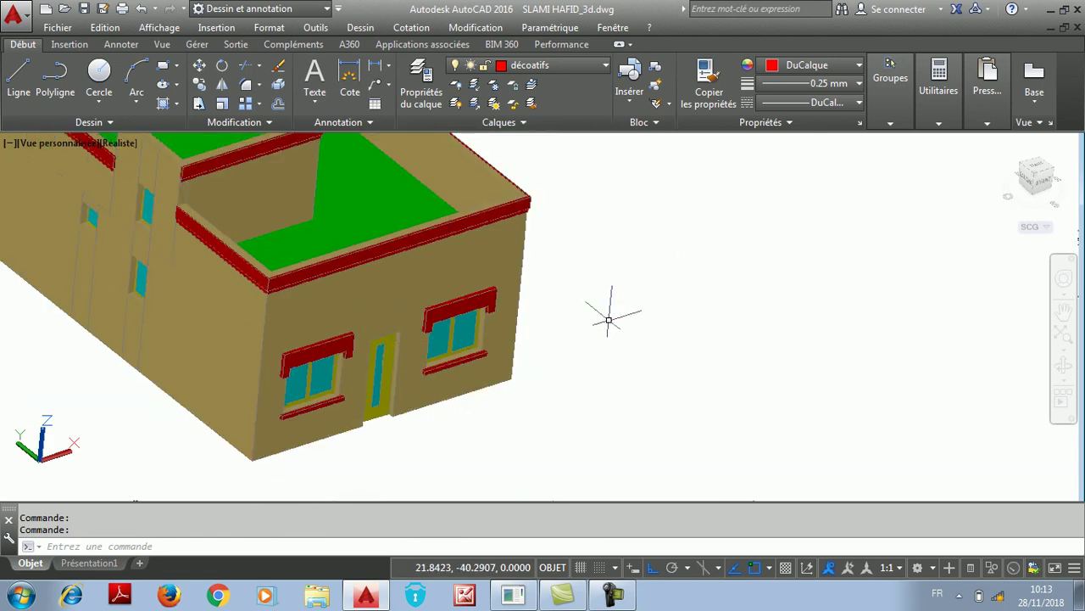
scroll(552, 371, down, 2)
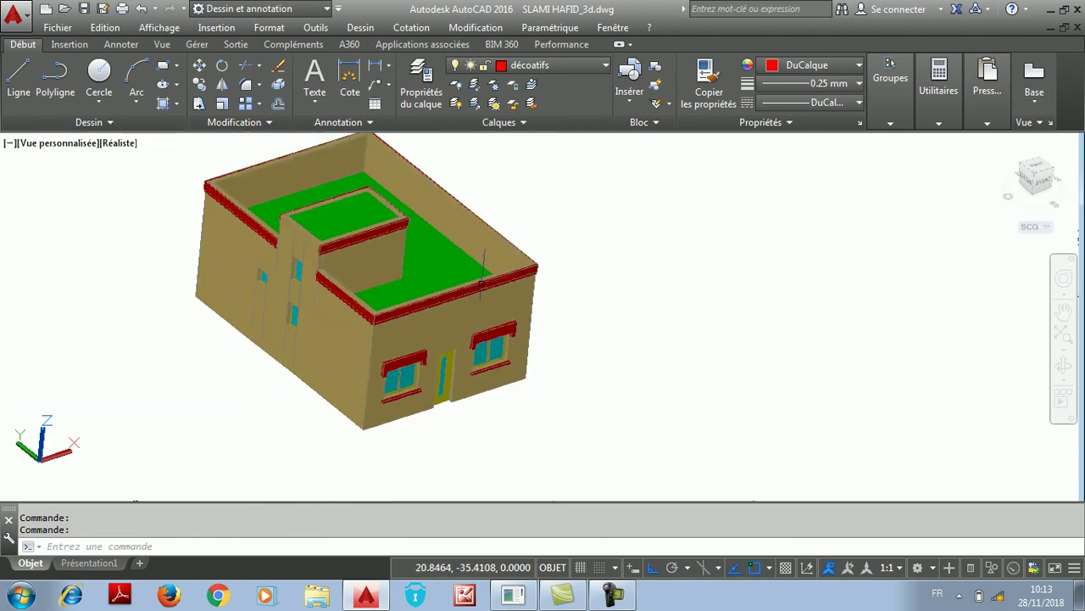
scroll(452, 252, up, 1)
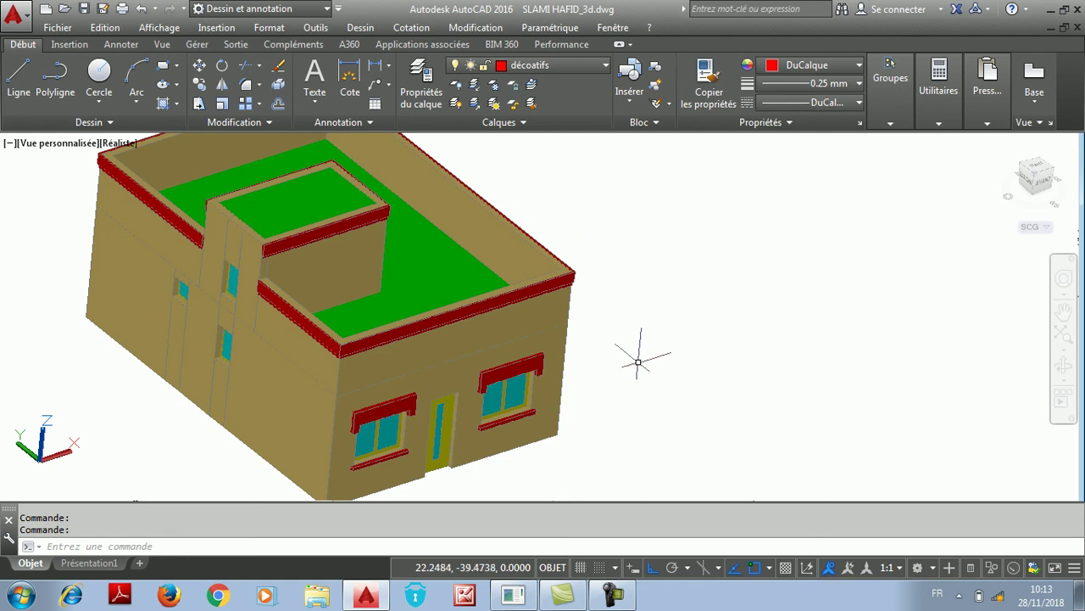
scroll(441, 411, down, 5)
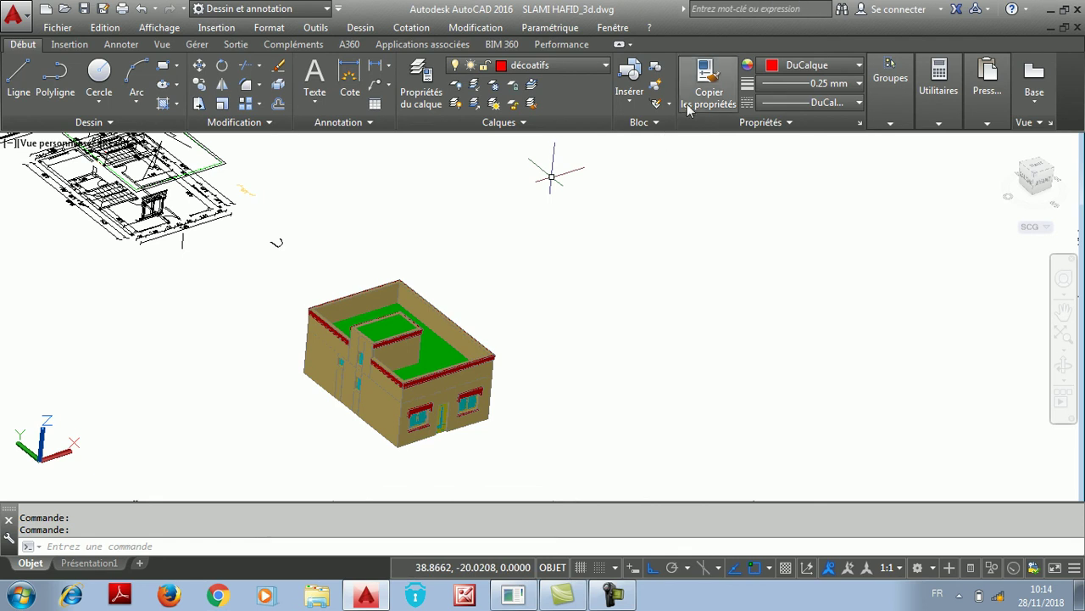
scroll(433, 300, up, 5)
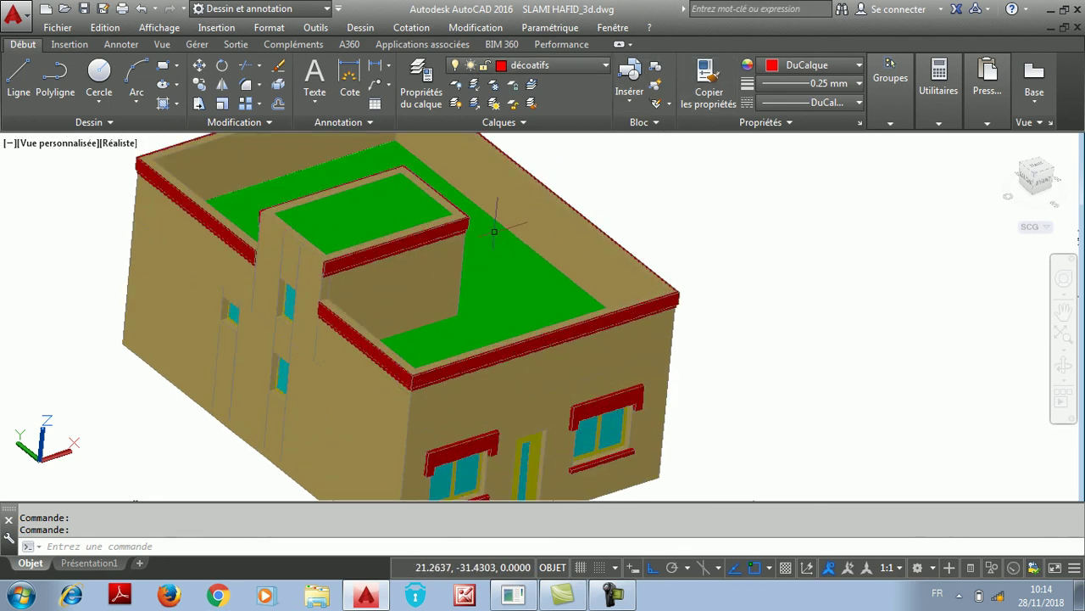
key(Escape)
key(Escape)
scroll(536, 256, down, 2)
scroll(536, 256, down, 2)
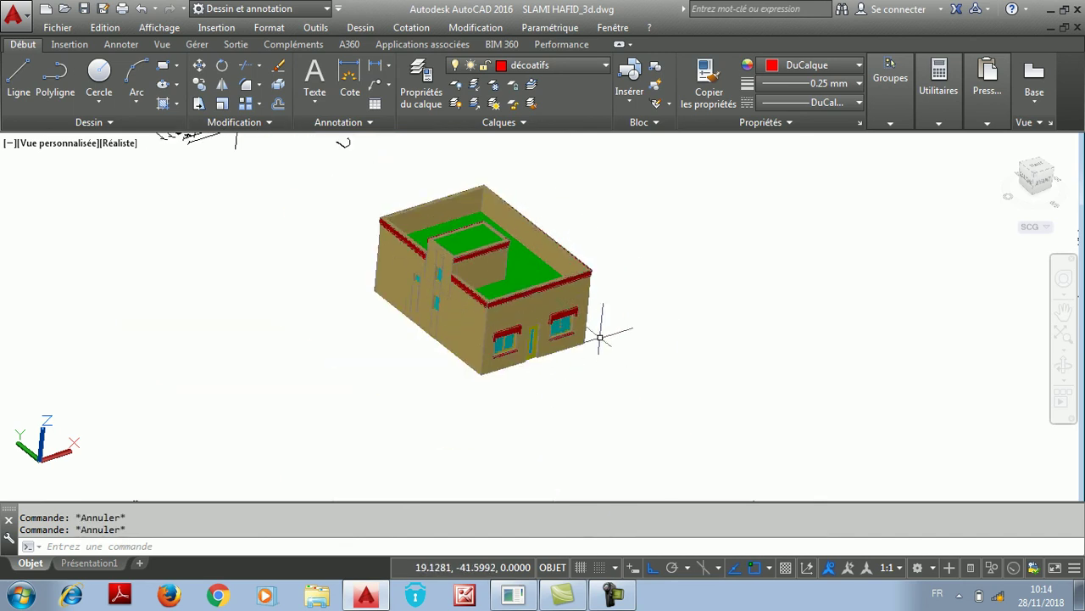
click(612, 593)
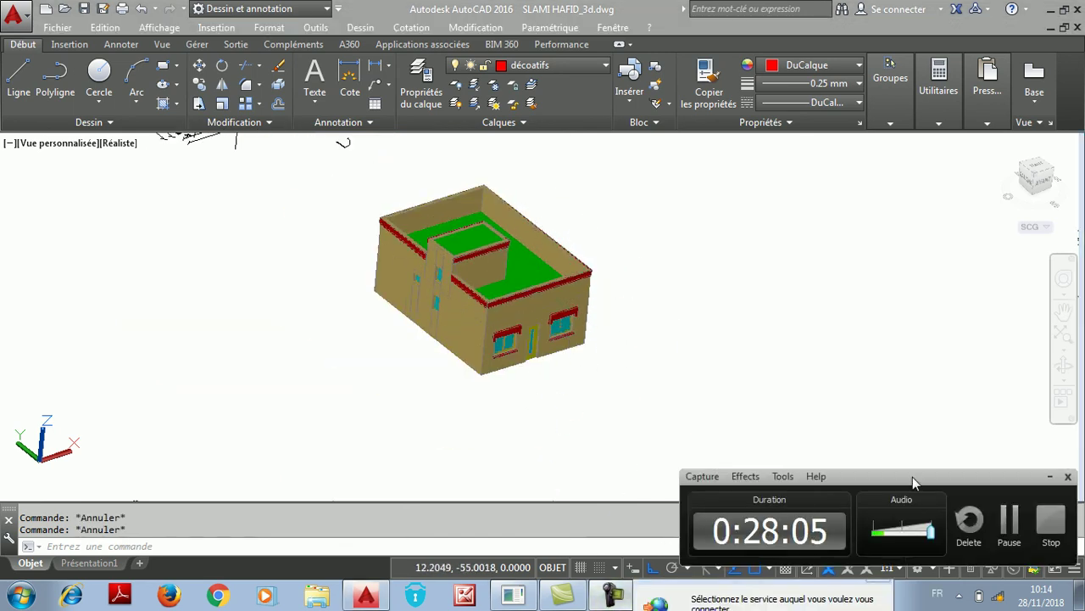